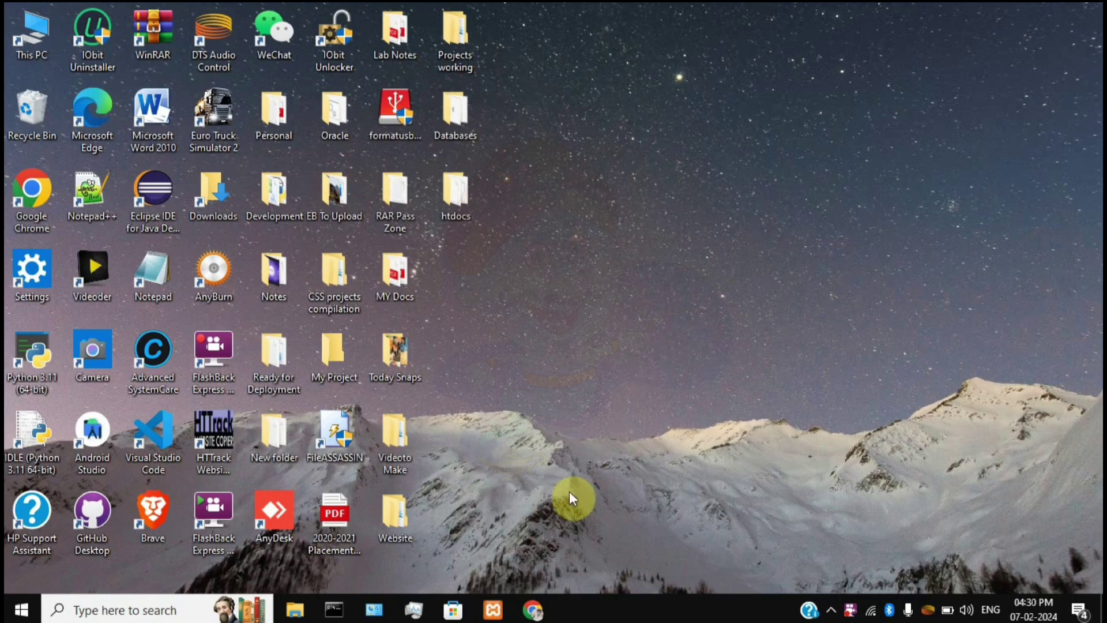
Bring the payroll dashboard forward, then expand and collapse the Organization sidebar section.
left_click(536, 530)
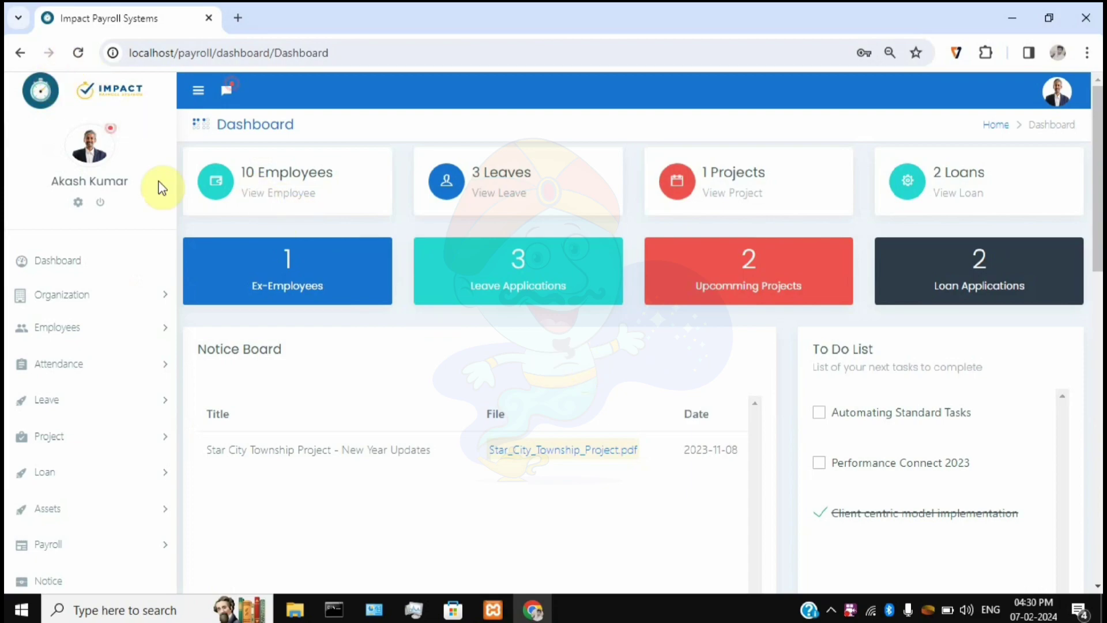
scroll(161, 188, "down", 1)
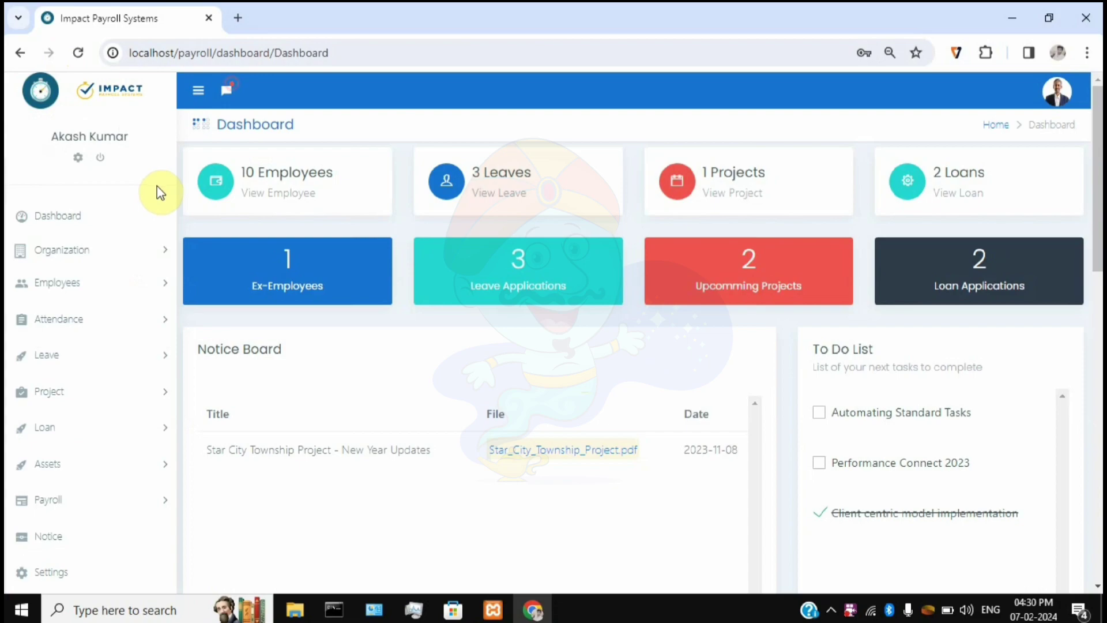
left_click(162, 254)
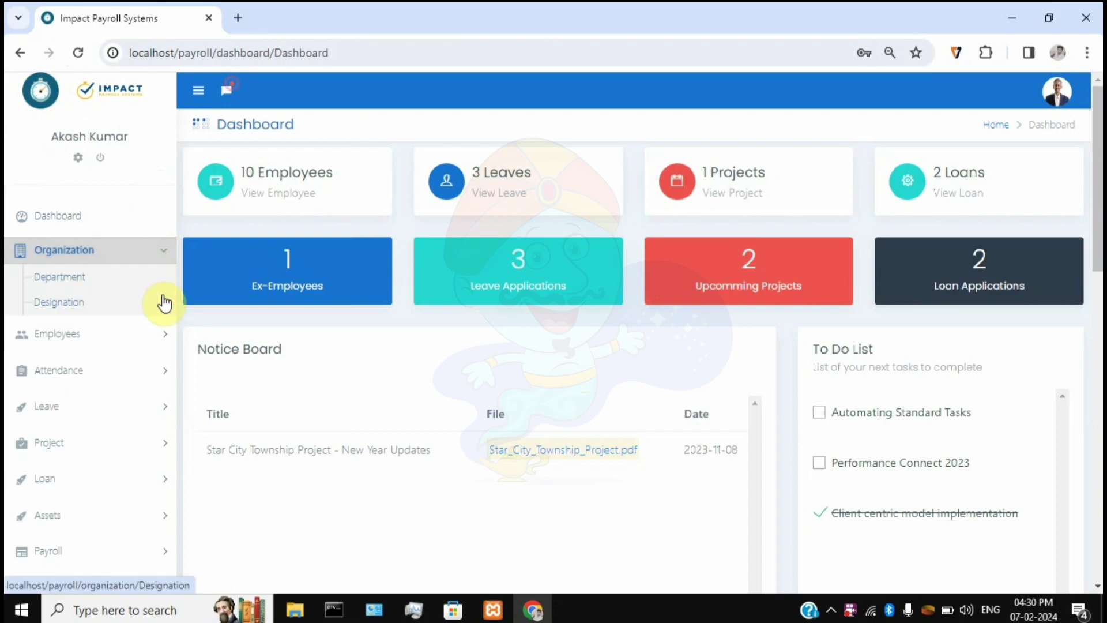
left_click(158, 246)
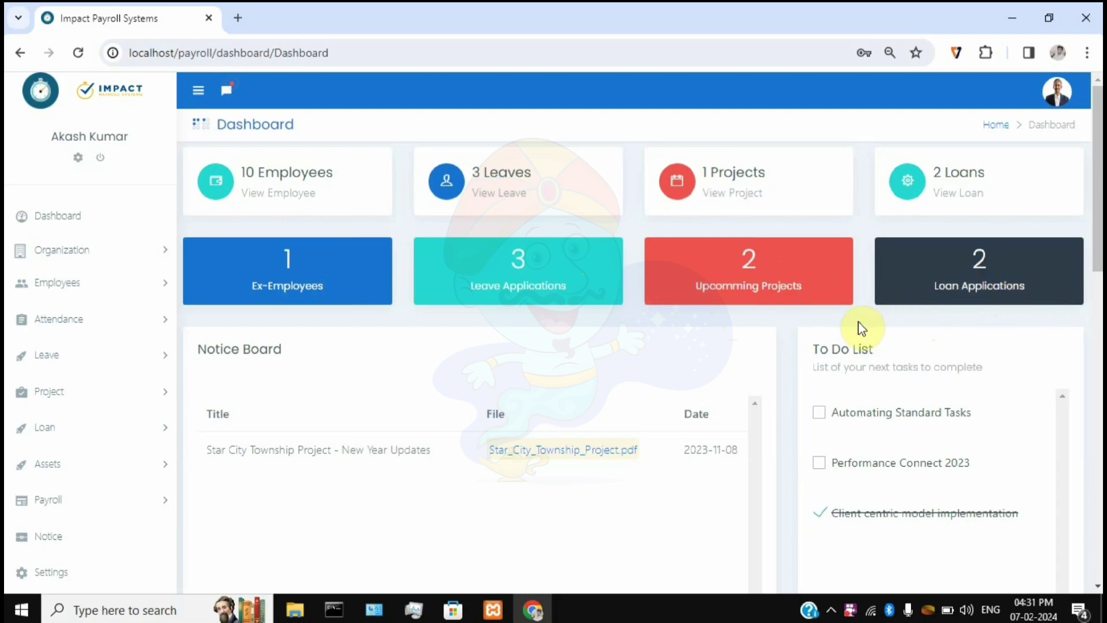
Scroll down to the Notice Board and To Do List panels.
scroll(771, 341, "down", 3)
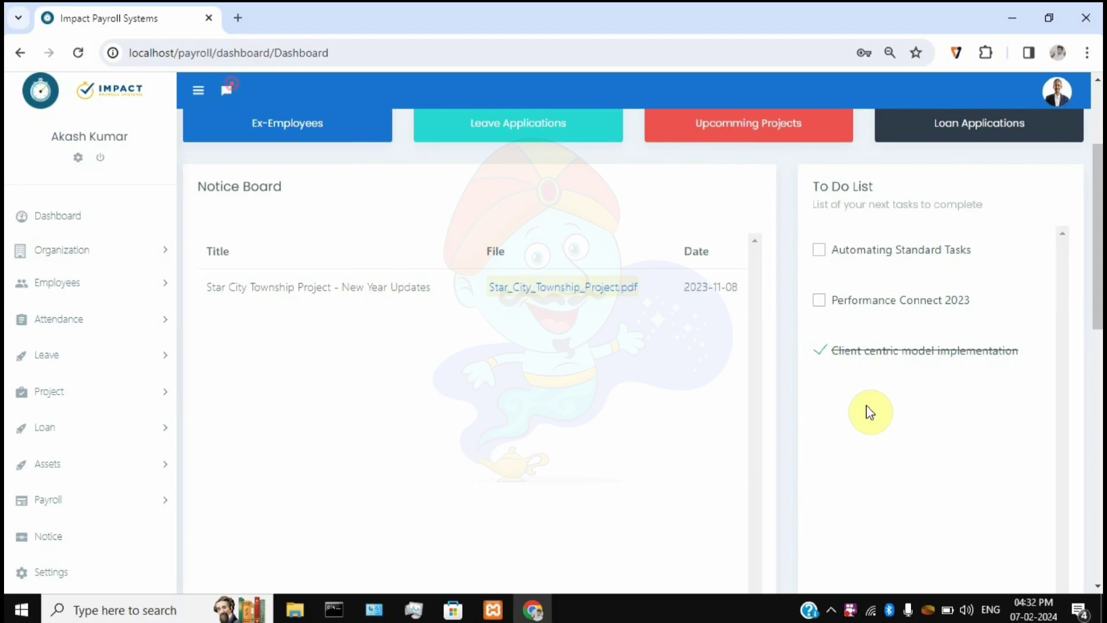
Scroll down through the OnGoing Projects and Holidays lists.
scroll(870, 411, "down", 7)
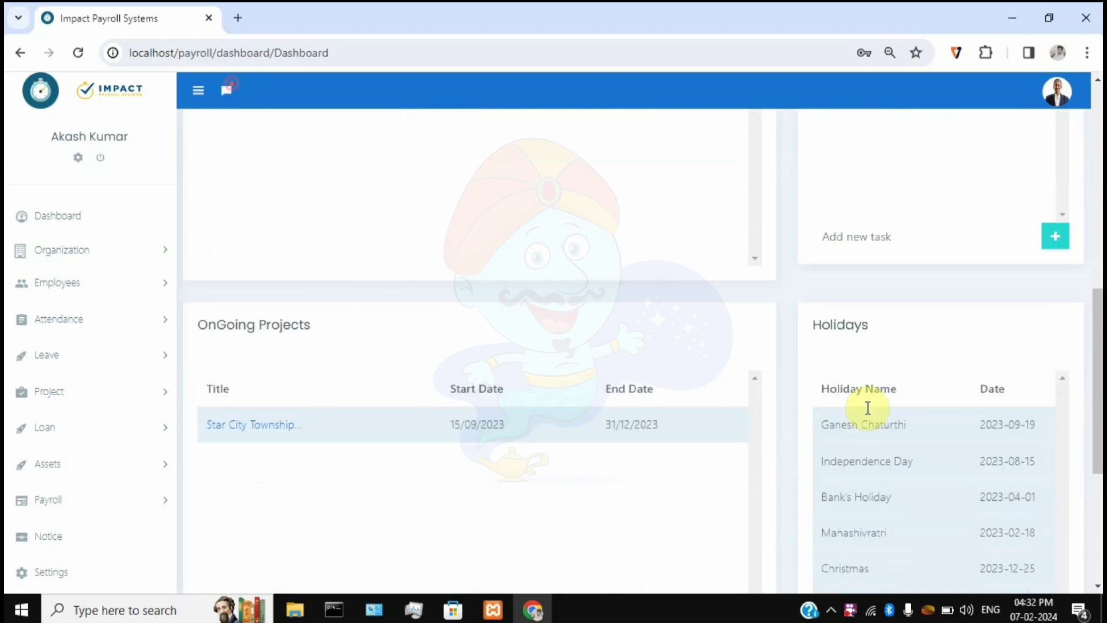
scroll(868, 408, "down", 1)
scroll(867, 408, "down", 1)
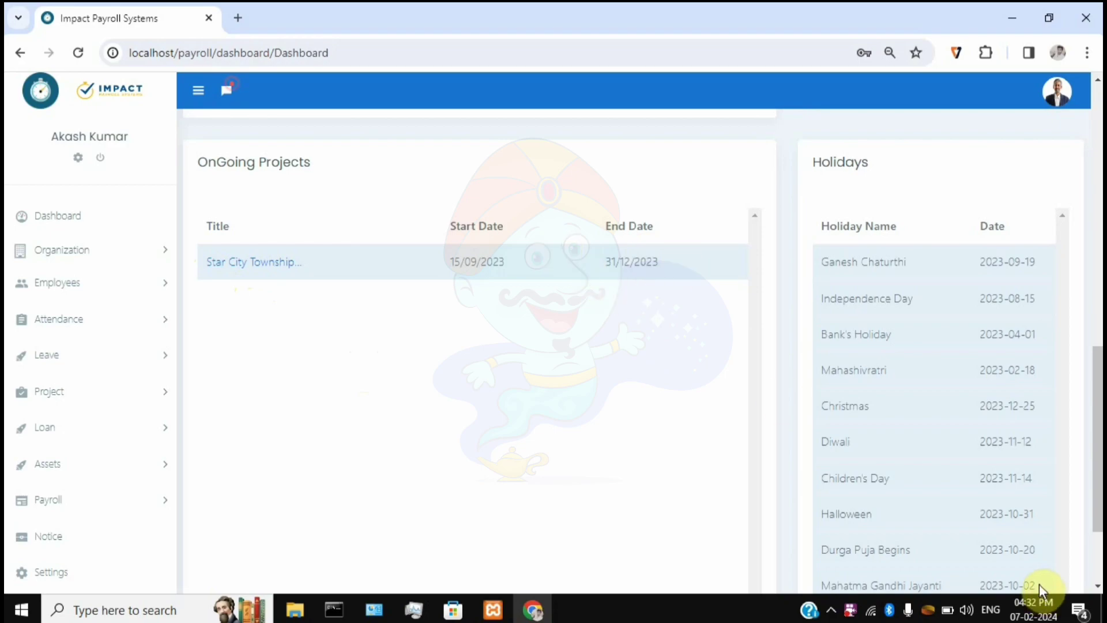
scroll(992, 513, "down", 2)
scroll(955, 547, "up", 2)
scroll(956, 543, "down", 2)
scroll(957, 542, "up", 2)
Return to the top of the dashboard and show the desktop with Win+D.
scroll(986, 271, "down", 3)
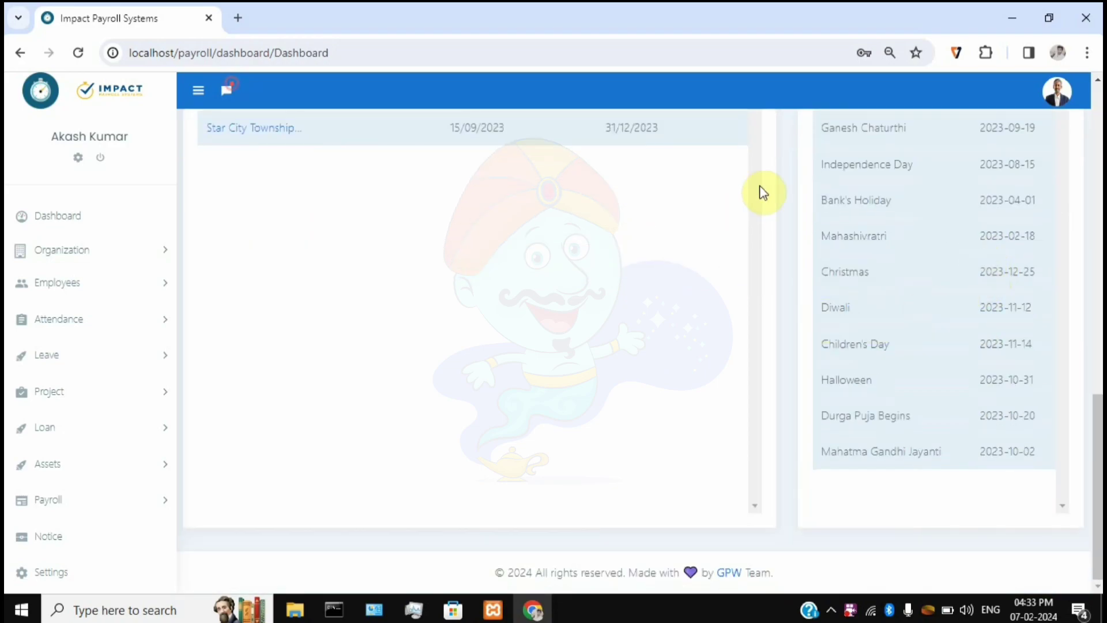
scroll(325, 215, "up", 1)
scroll(325, 223, "up", 10)
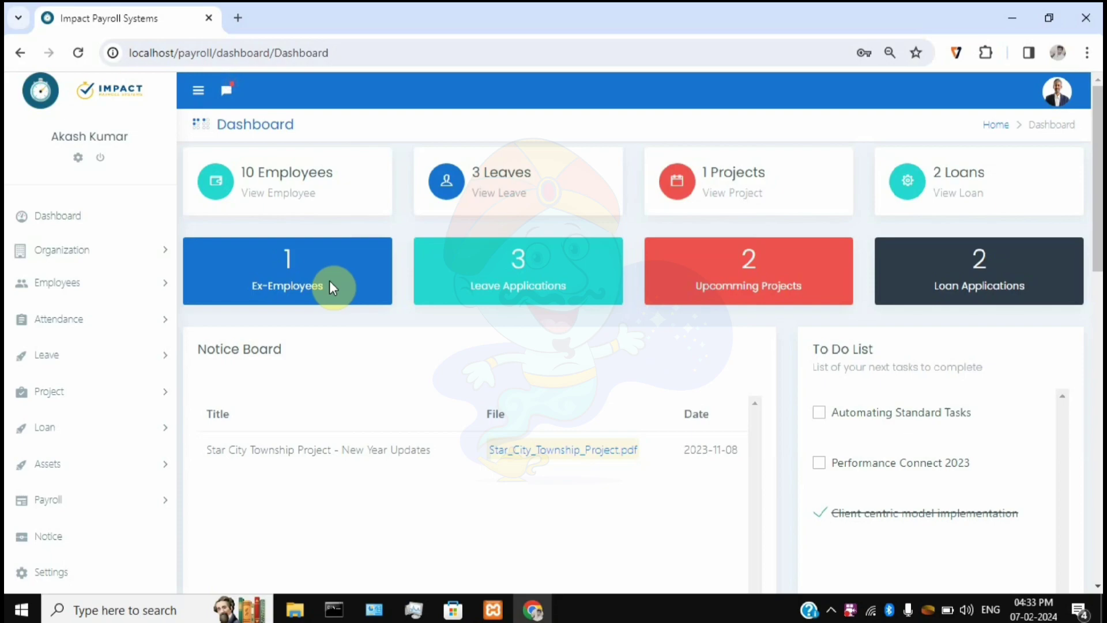
key("super+d")
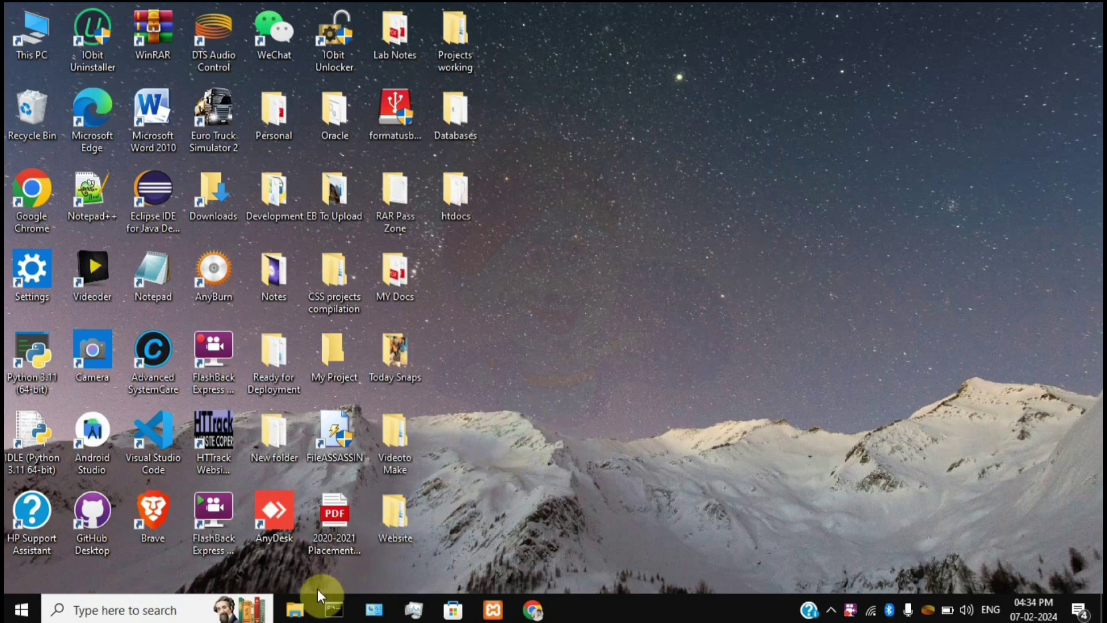
Center the My Project window and extract payroll.zip there with Extract Here.
mouse_move(295, 609)
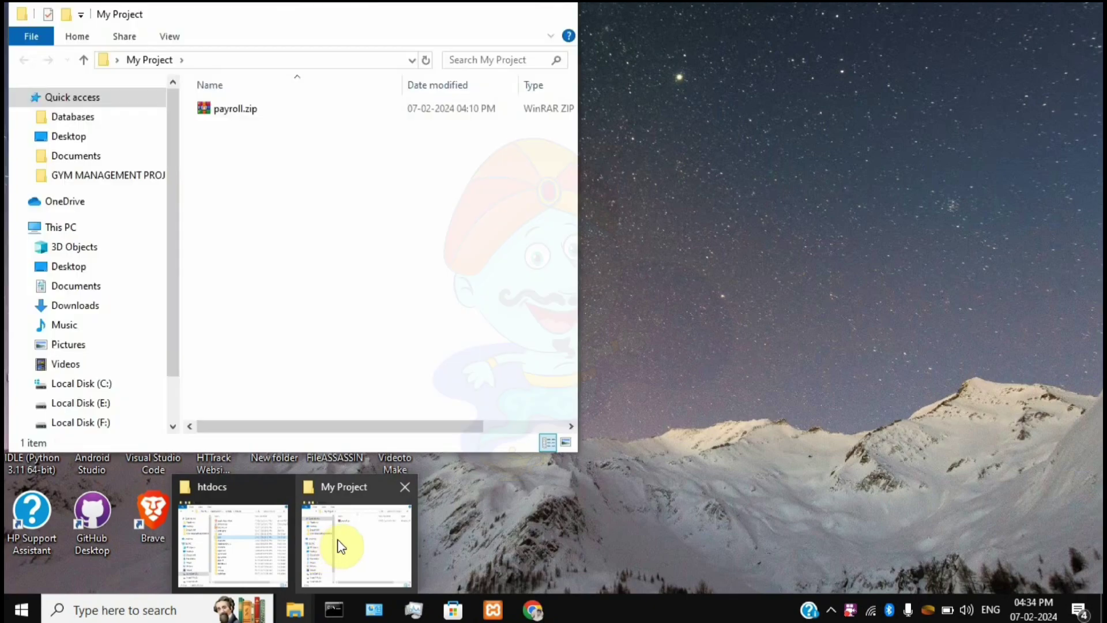
left_click(341, 545)
left_click_drag(410, 25, 706, 75)
left_click(565, 149)
right_click(565, 148)
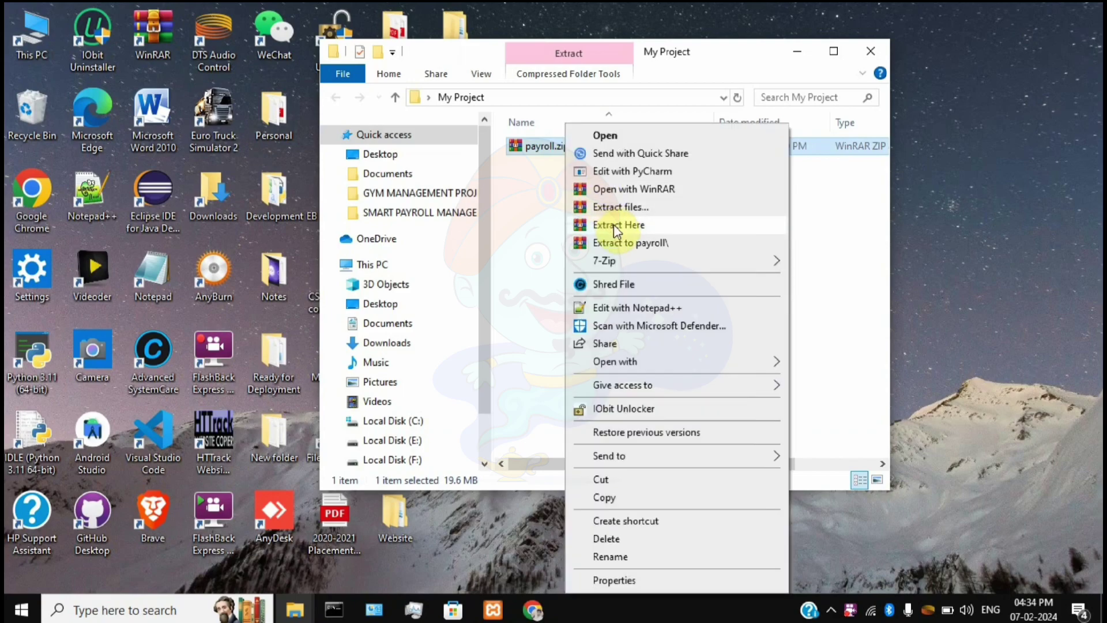
left_click(614, 224)
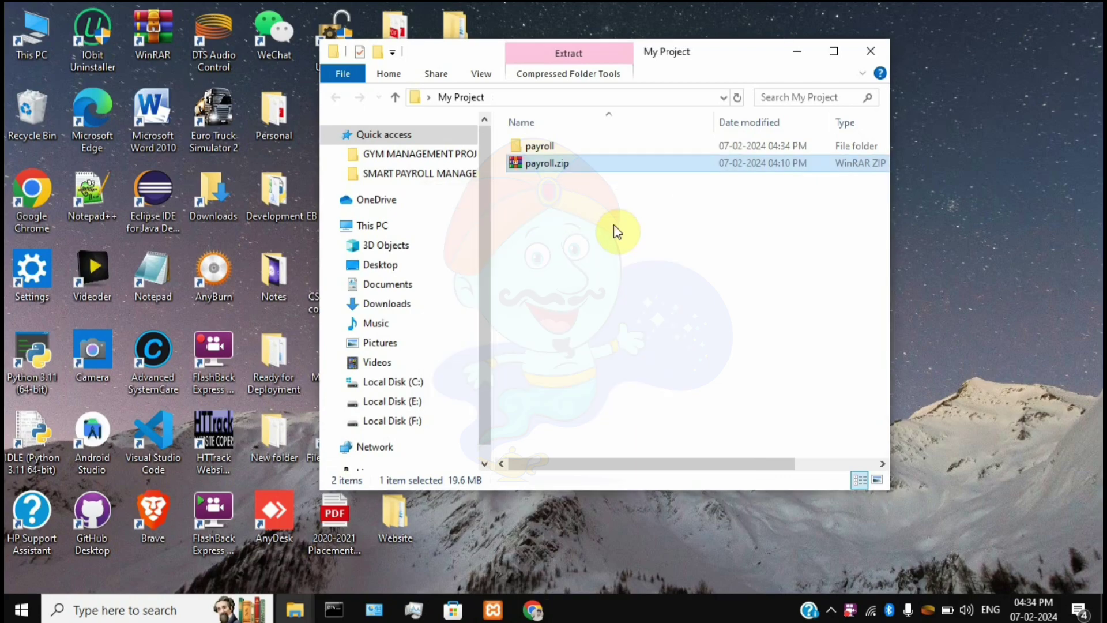
Select the extracted payroll folder, leaving its name unchanged.
left_click(610, 148)
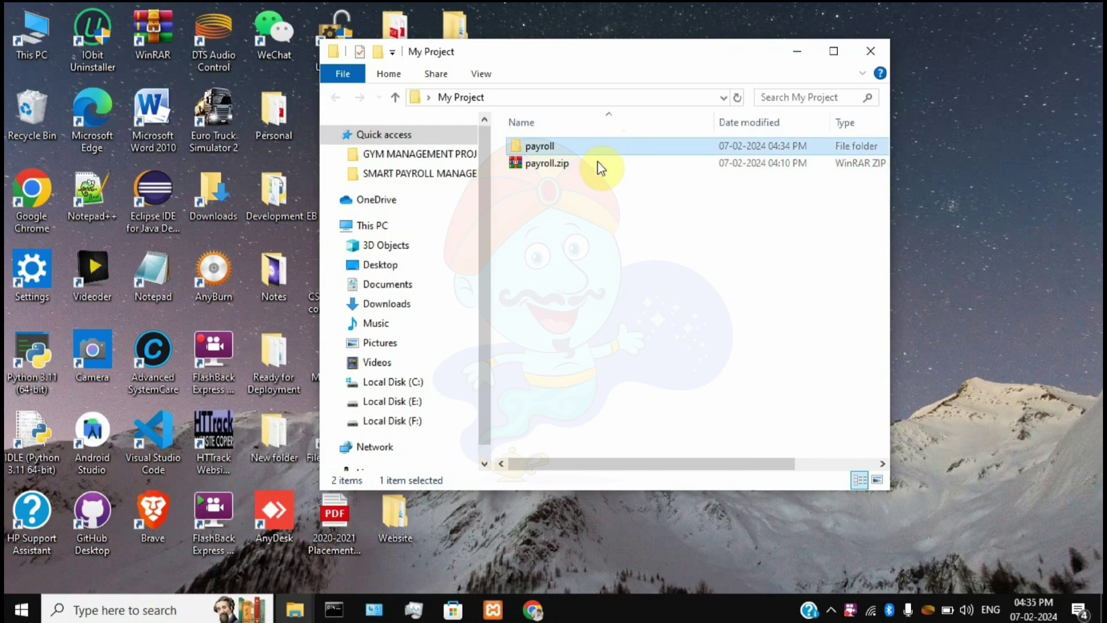
left_click(600, 147)
left_click(601, 144)
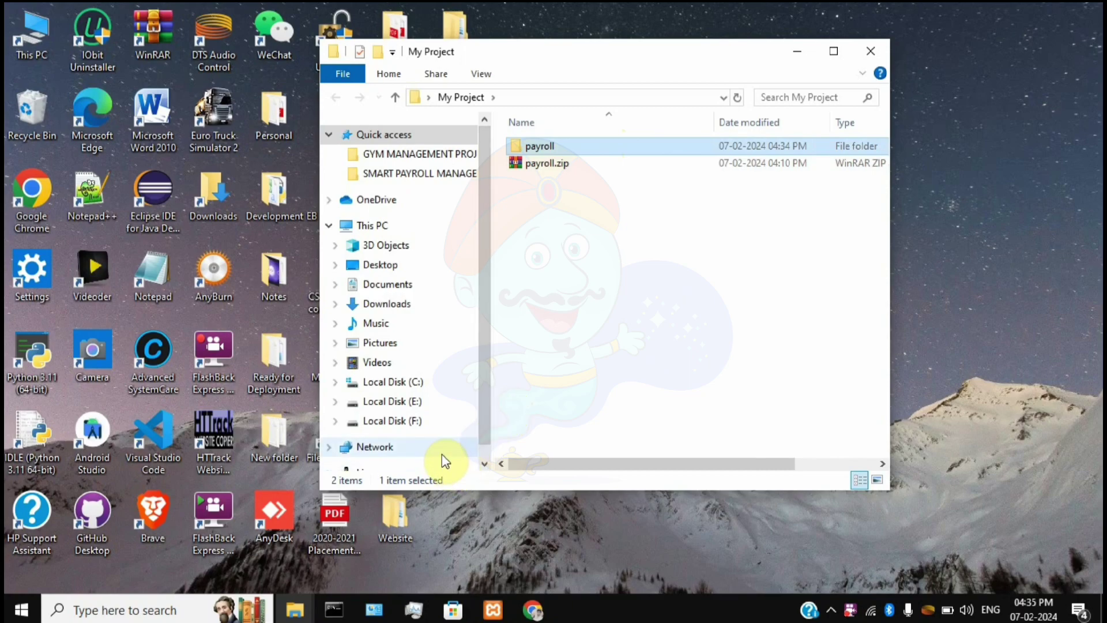
Navigate to Local Disk (C:) > xampp > htdocs.
left_click(426, 397)
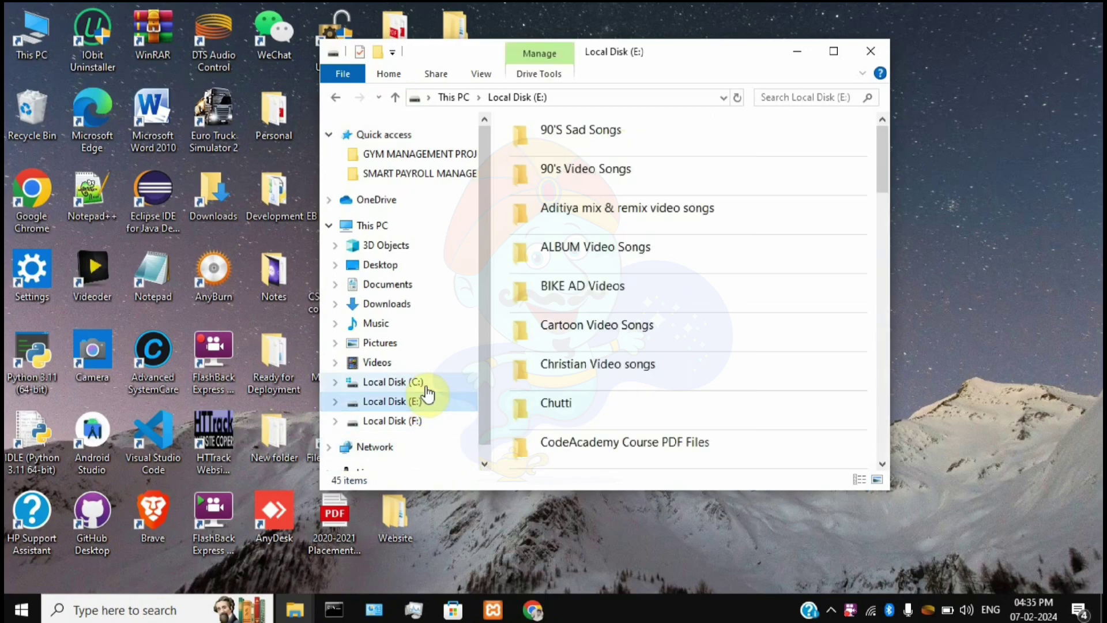
left_click(426, 386)
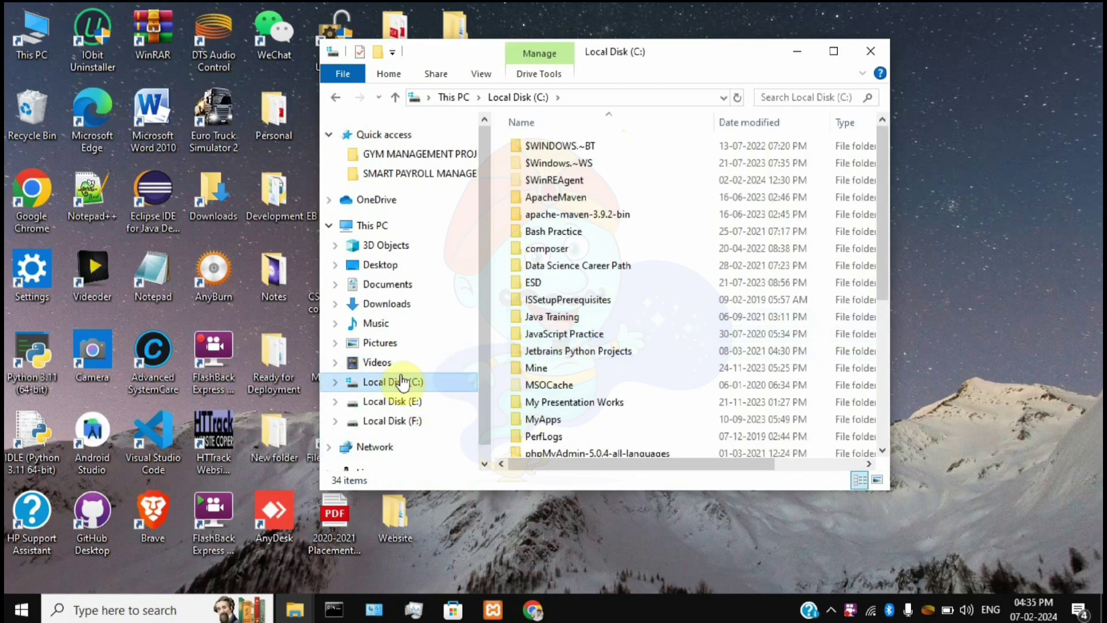
scroll(616, 358, "down", 5)
scroll(616, 358, "down", 1)
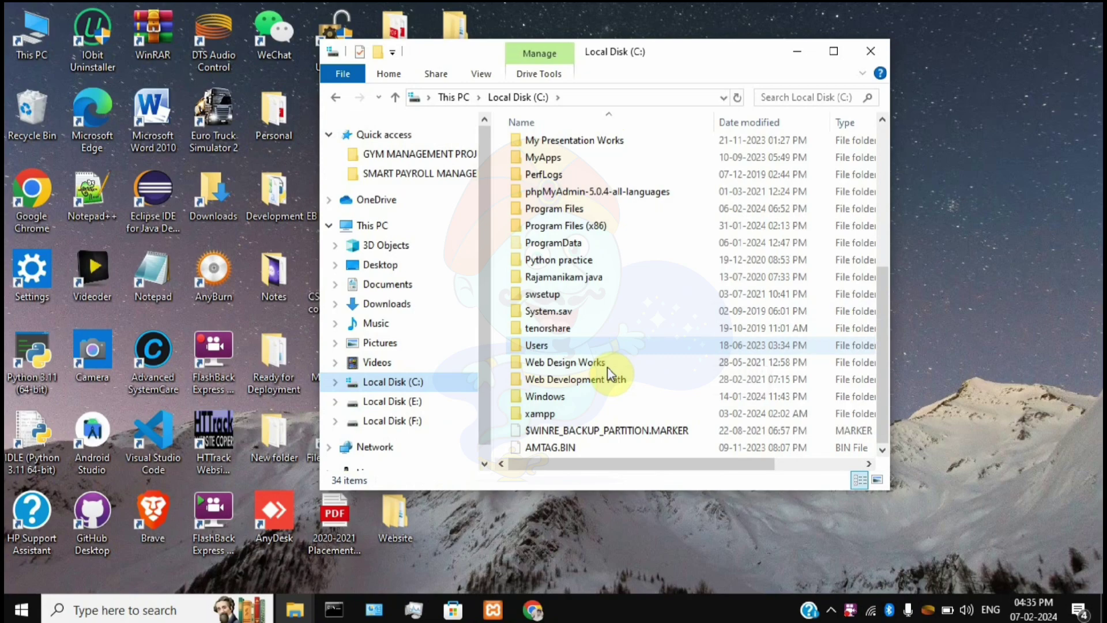
left_click(582, 413)
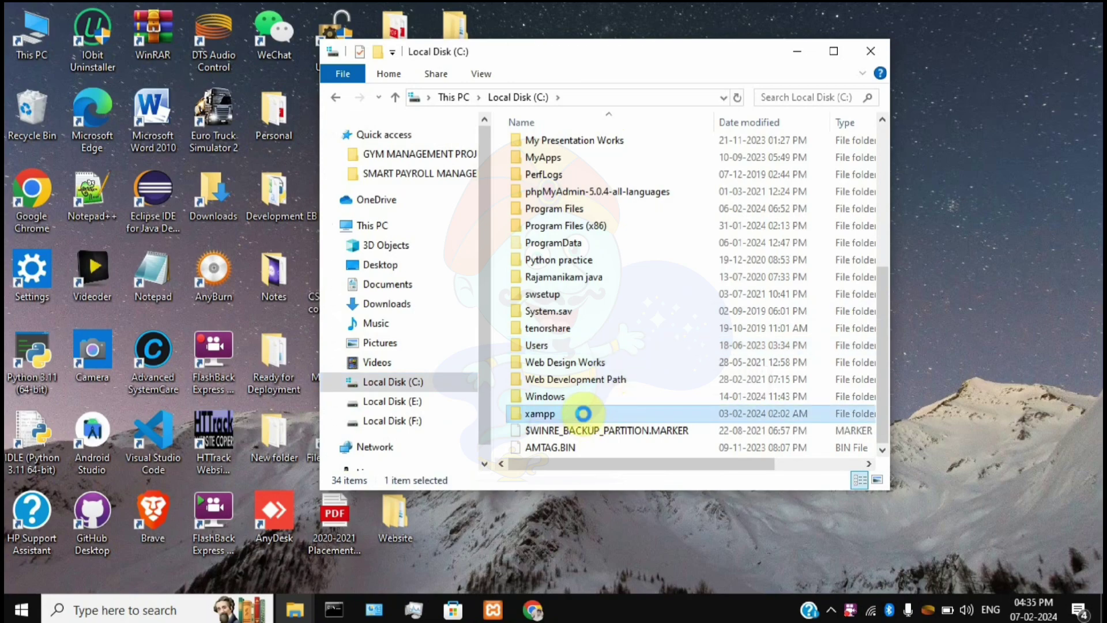
double_click(583, 413)
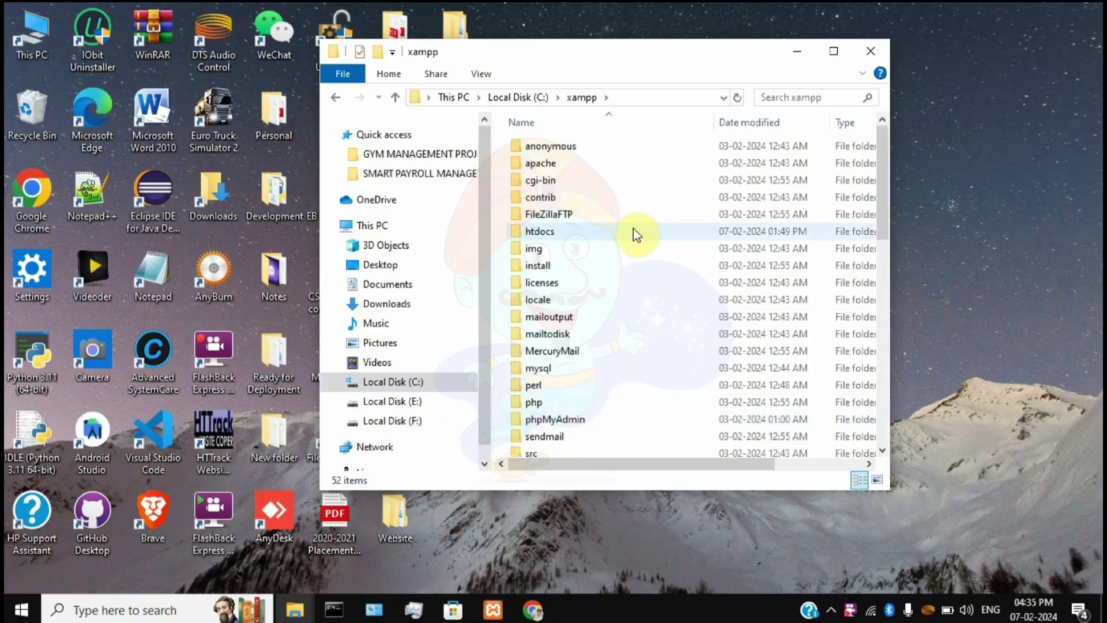
double_click(594, 231)
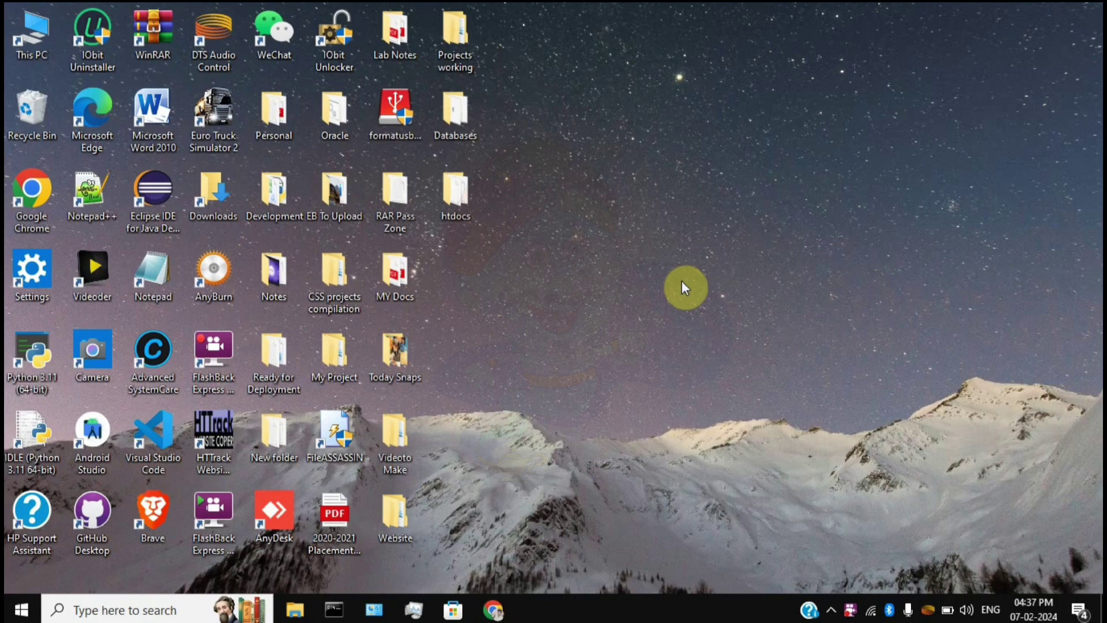
Run XAMPP Control Panel from the Start menu's XAMPP group as administrator.
left_click(21, 609)
scroll(89, 511, "down", 20)
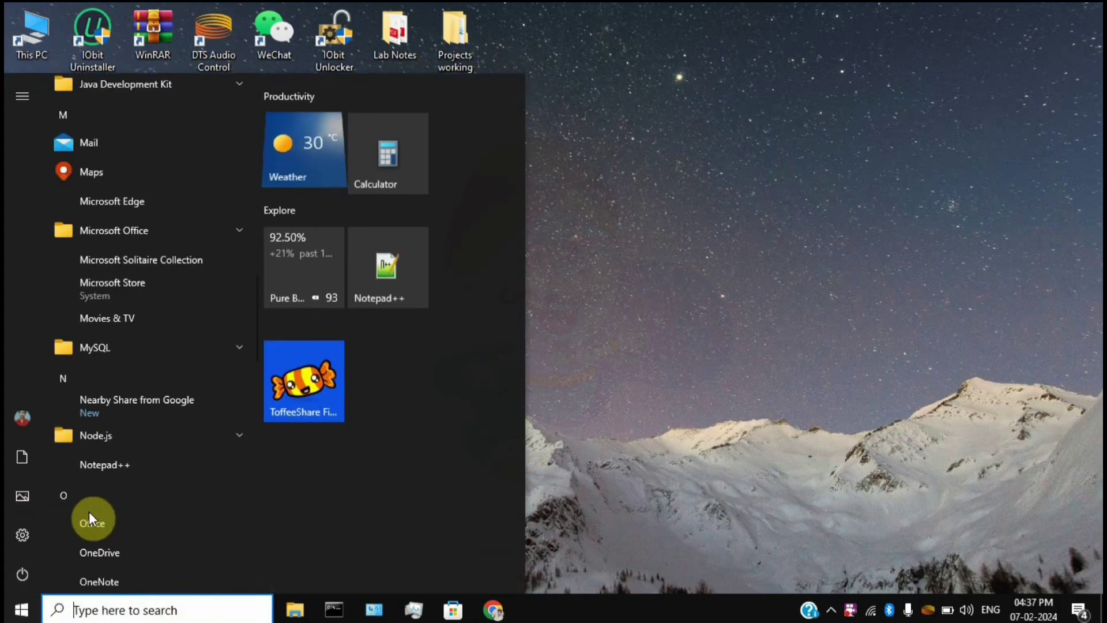
left_click(93, 510)
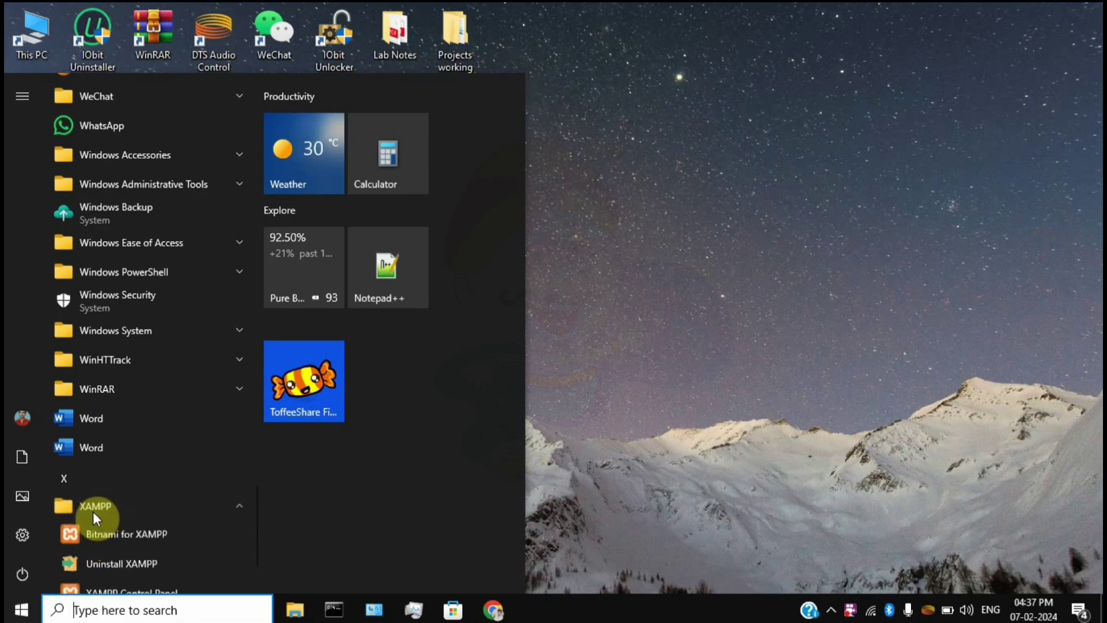
right_click(137, 486)
mouse_move(203, 532)
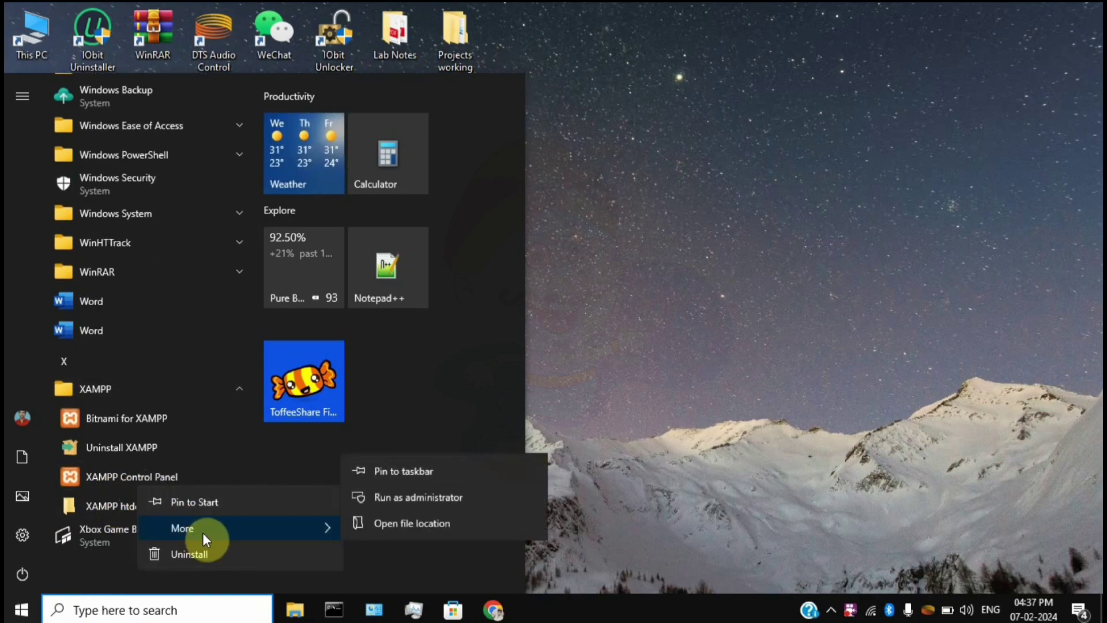
left_click(410, 499)
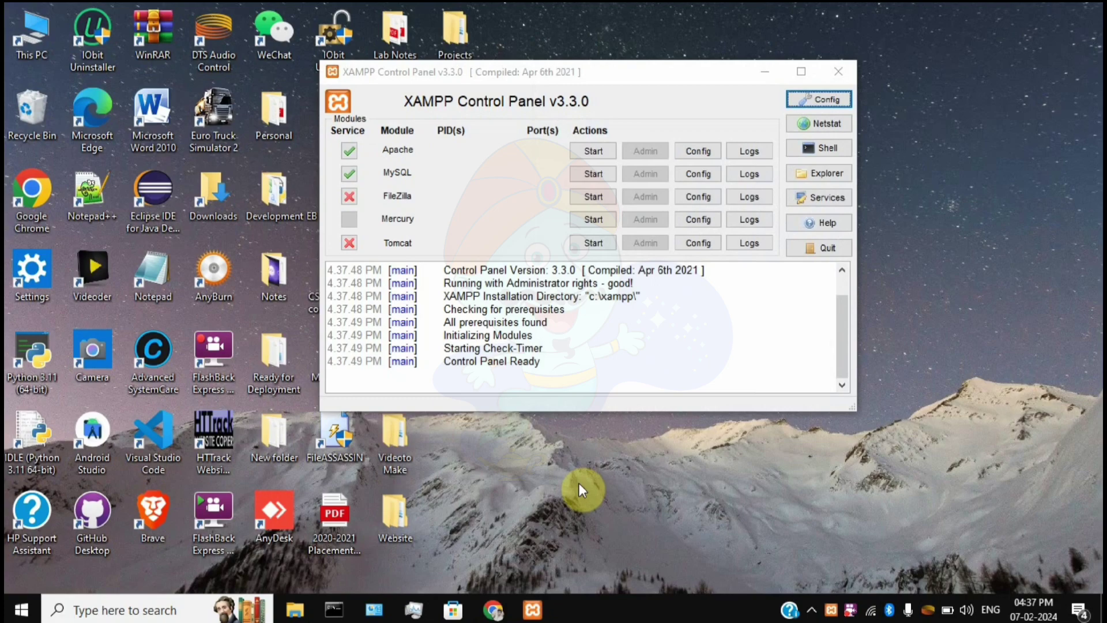
Start the Apache and MySQL services and highlight Apache's running status in the log.
left_click_drag(634, 71, 650, 99)
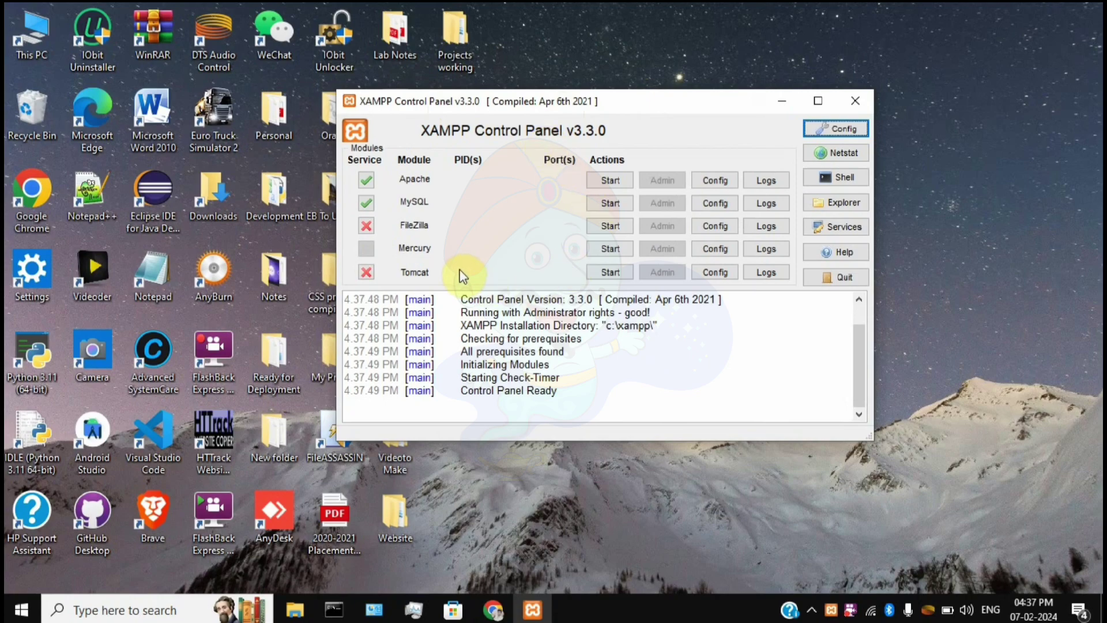
left_click(605, 182)
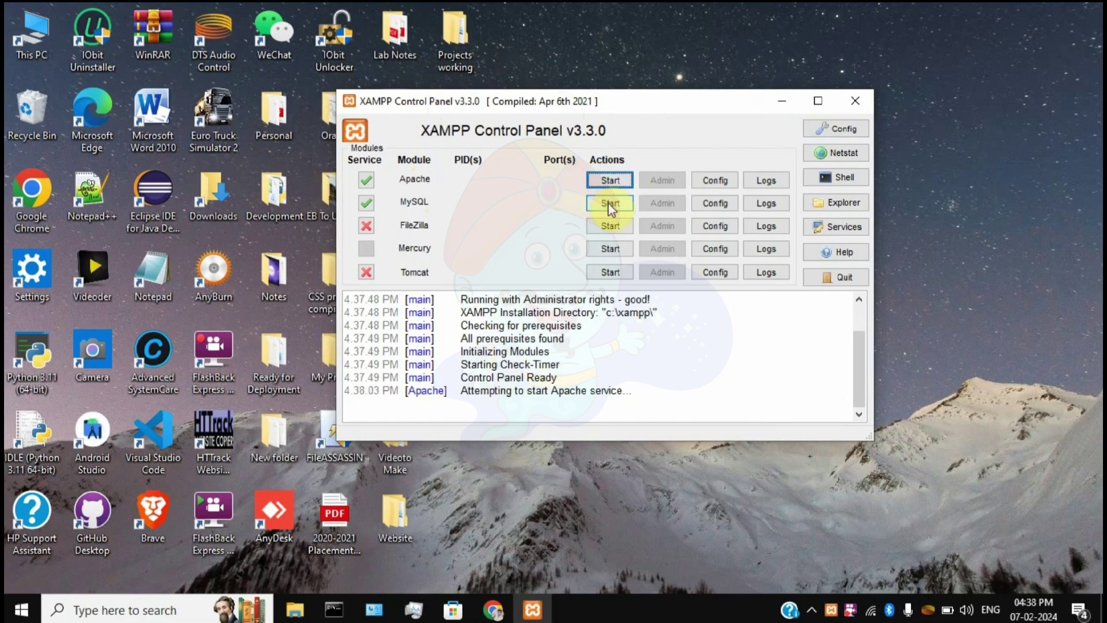
left_click(608, 203)
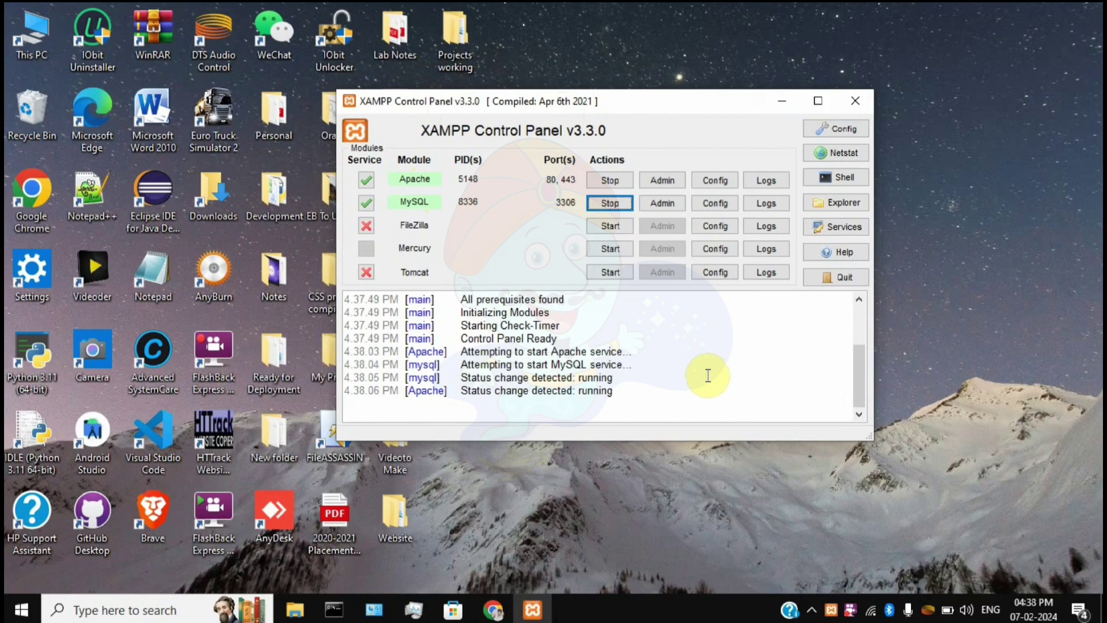
left_click(611, 383)
left_click_drag(625, 390, 572, 390)
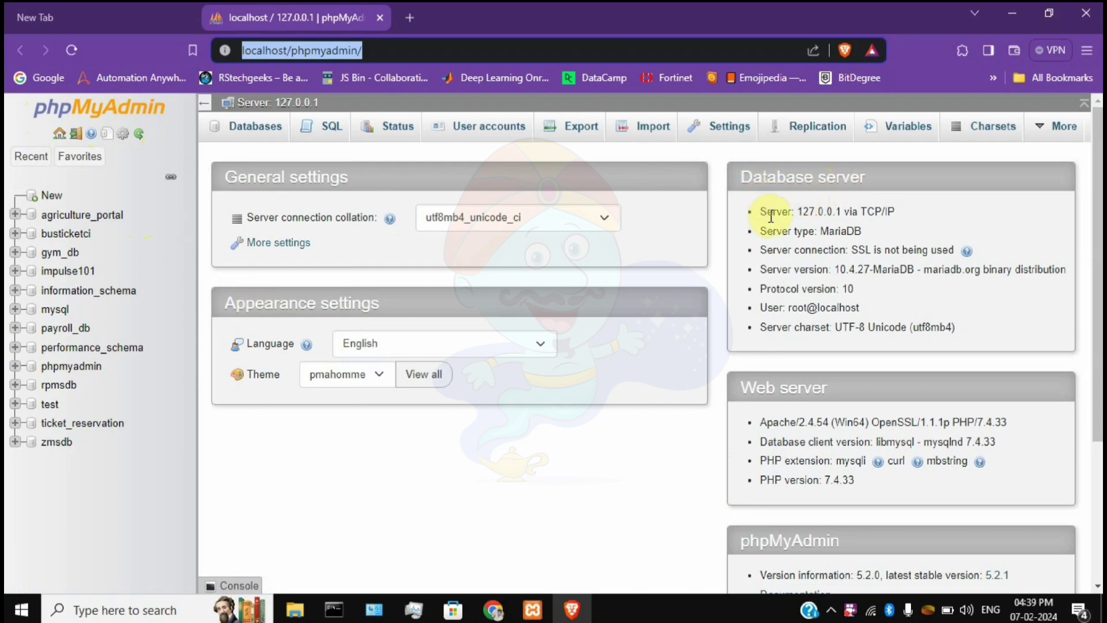
Scroll through the phpMyAdmin home page's MariaDB 10.4.27 and PHP 7.4.33 server details.
scroll(827, 254, "down", 1)
scroll(827, 253, "down", 2)
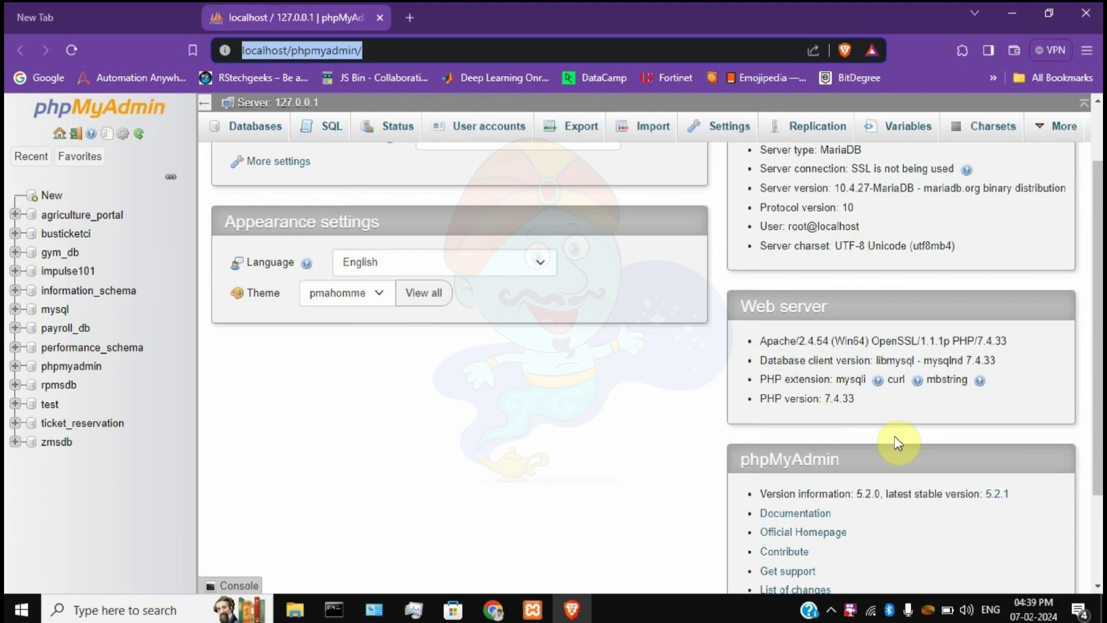
scroll(577, 416, "up", 2)
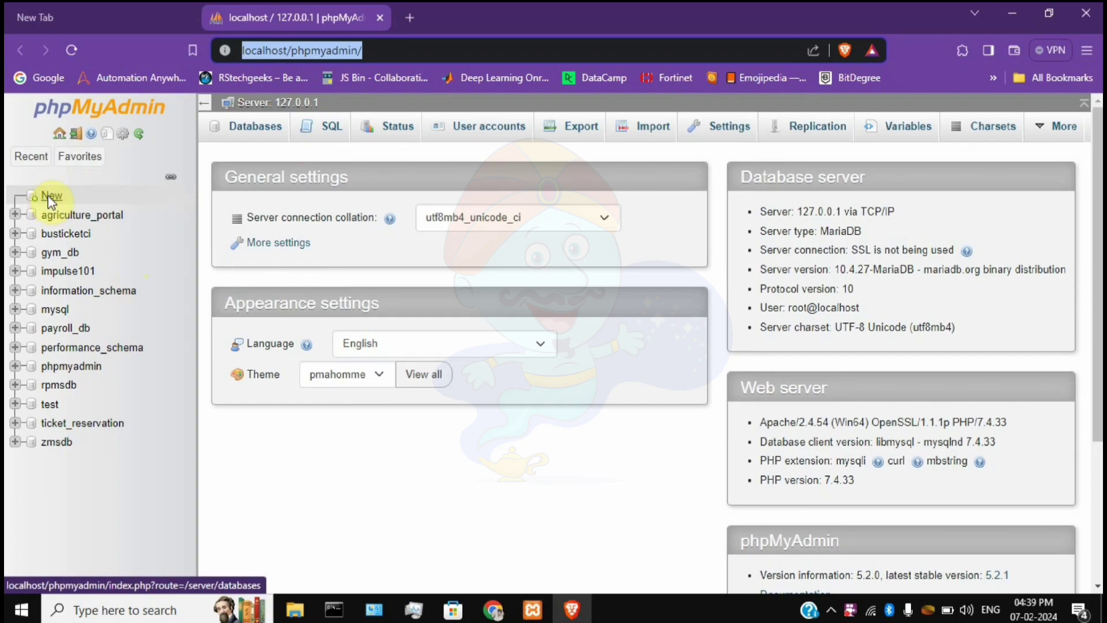
Begin a new database on the Databases page, entering payroll_db as its name.
left_click(50, 197)
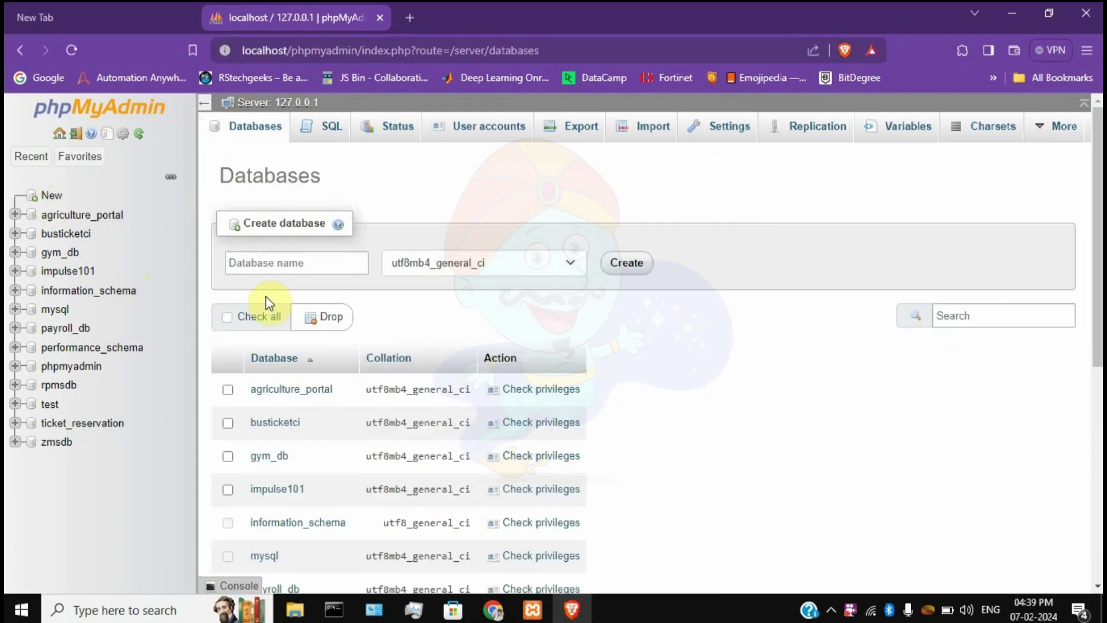
left_click(261, 265)
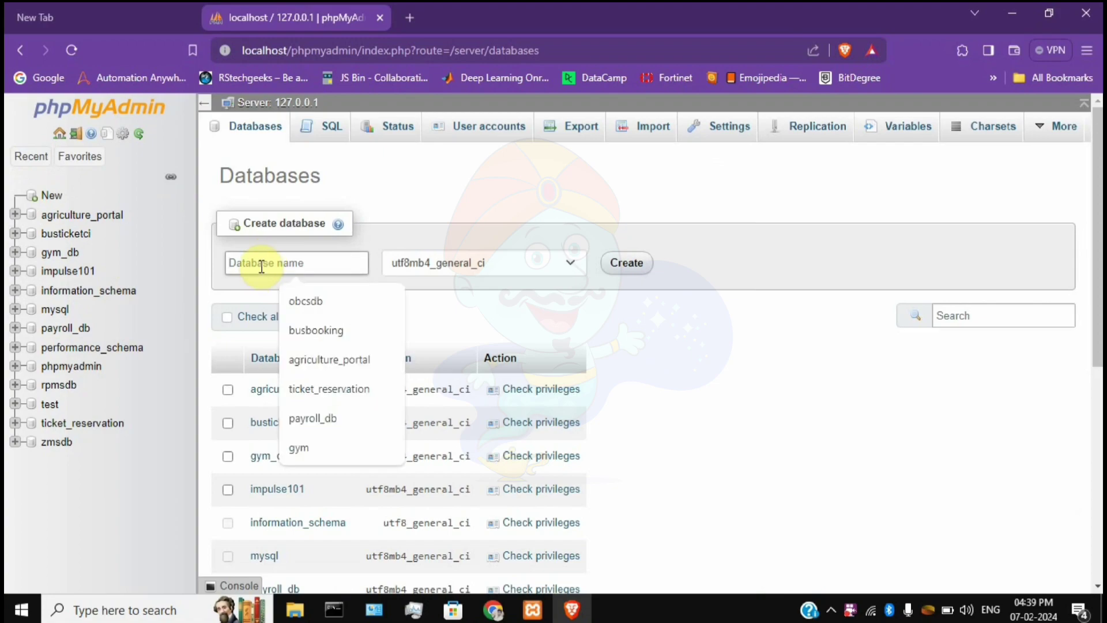
type("payroll")
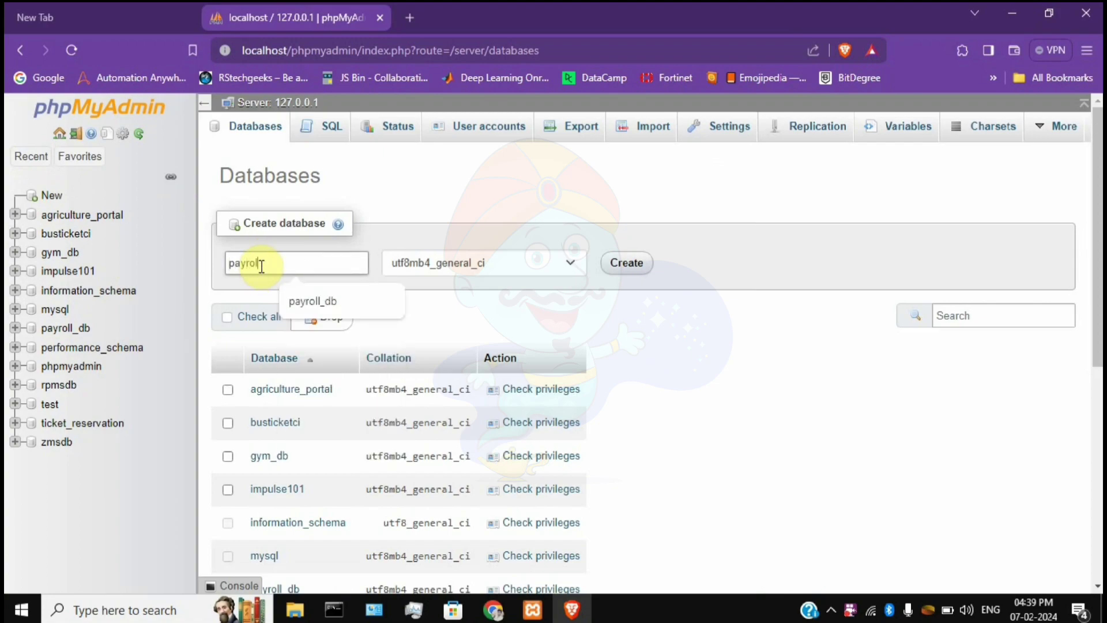
type("_db")
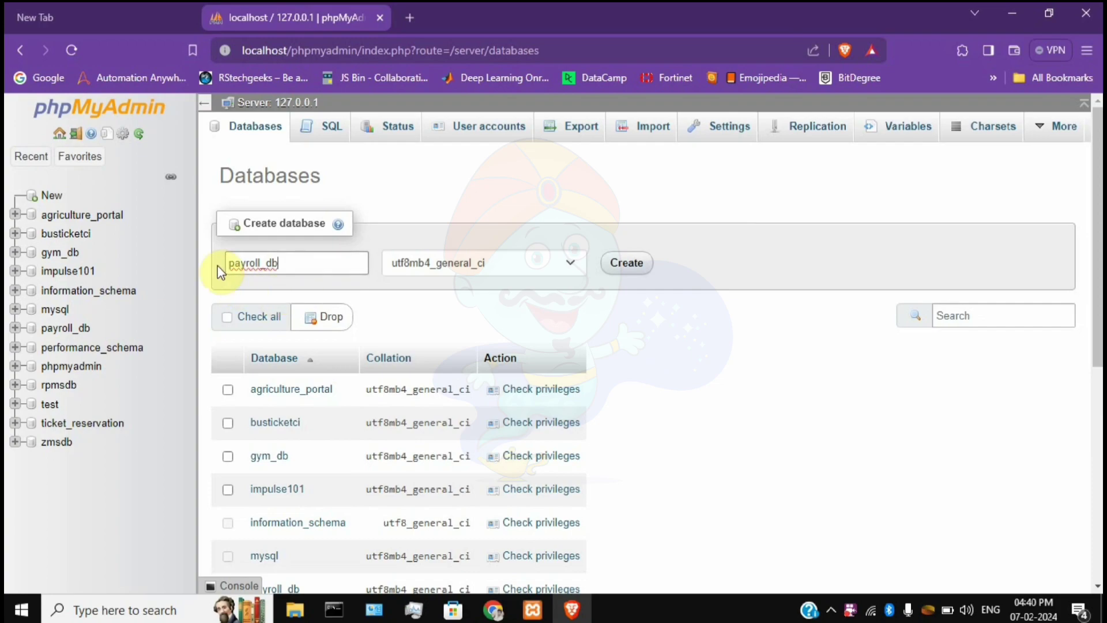
scroll(555, 317, "down", 5)
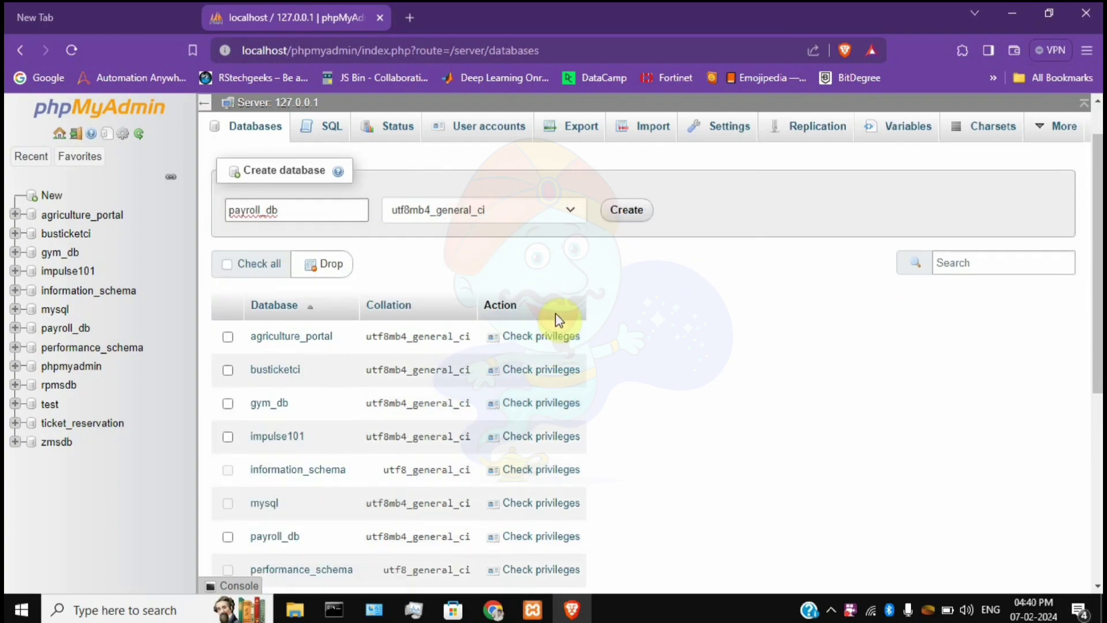
scroll(556, 323, "up", 5)
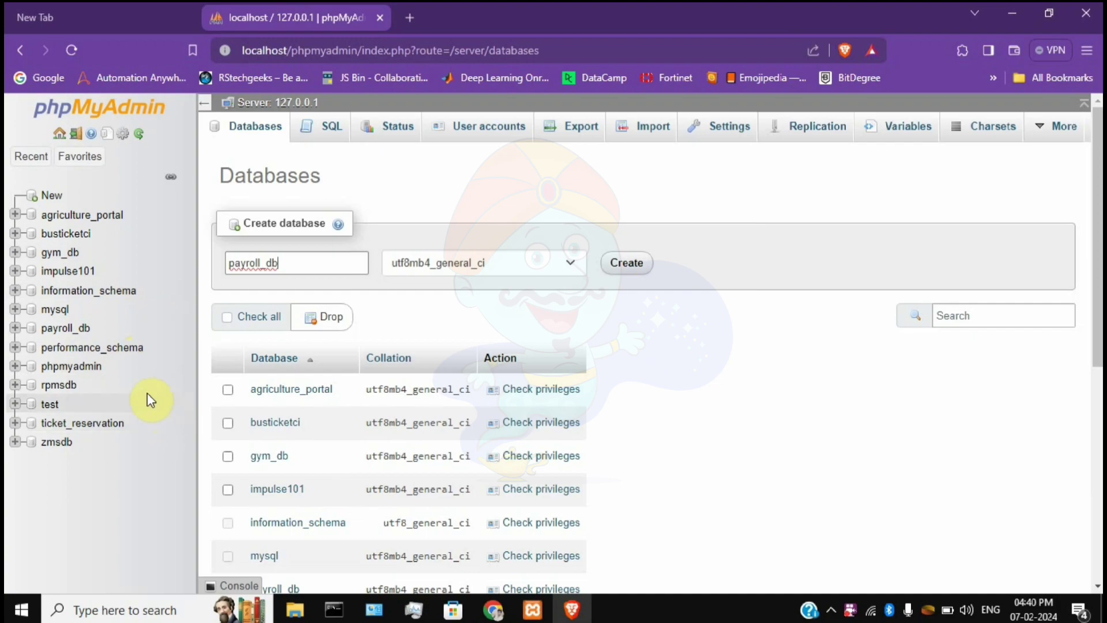
Open payroll_db's Structure view and scroll through its table list.
left_click(77, 333)
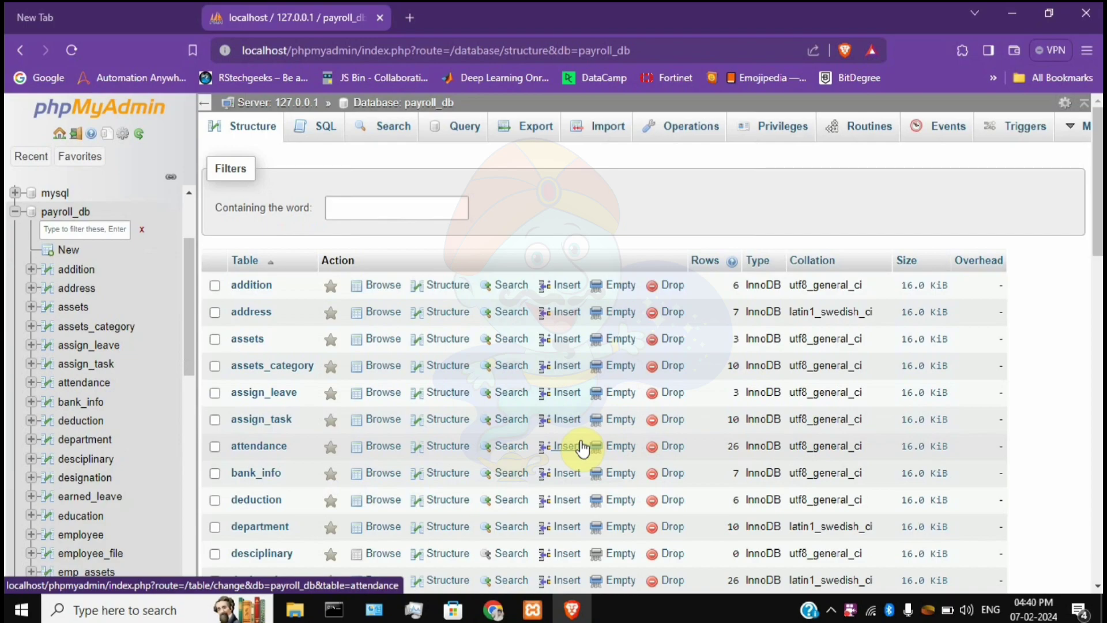
scroll(582, 447, "down", 10)
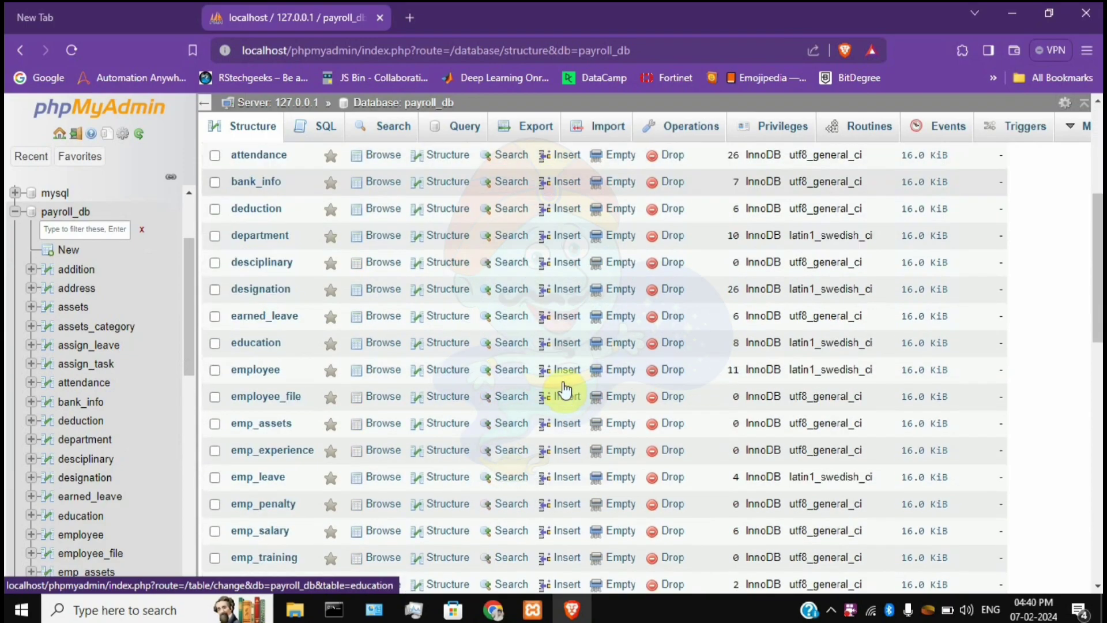
scroll(564, 384, "up", 10)
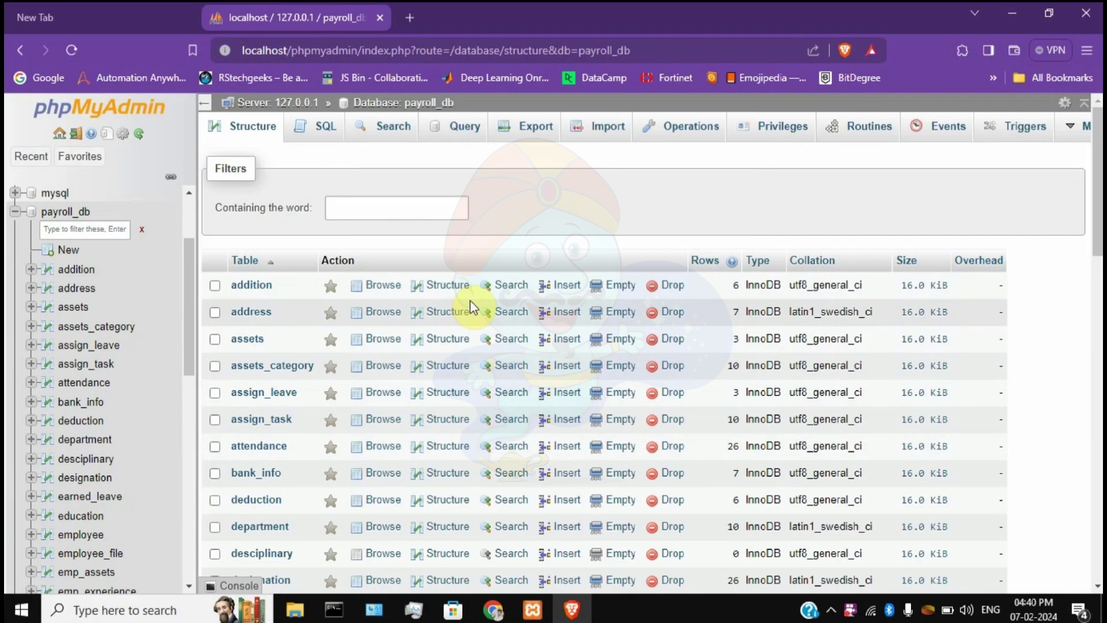
Choose payroll_db.sql from htdocs/payroll/SQL File as the file to import into payroll_db.
left_click(601, 141)
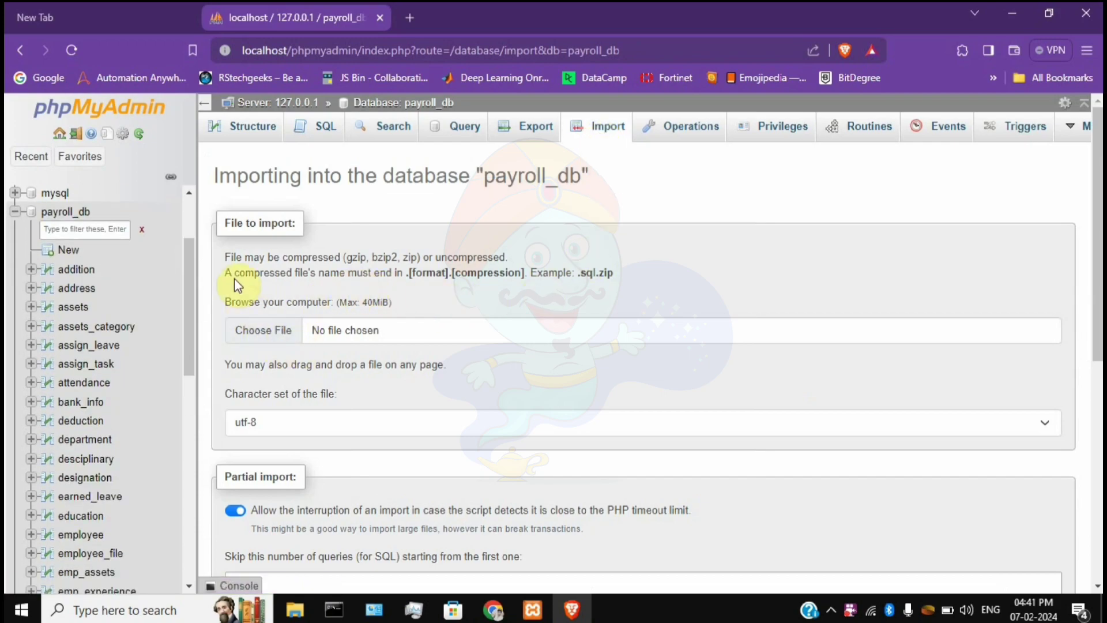
left_click(289, 338)
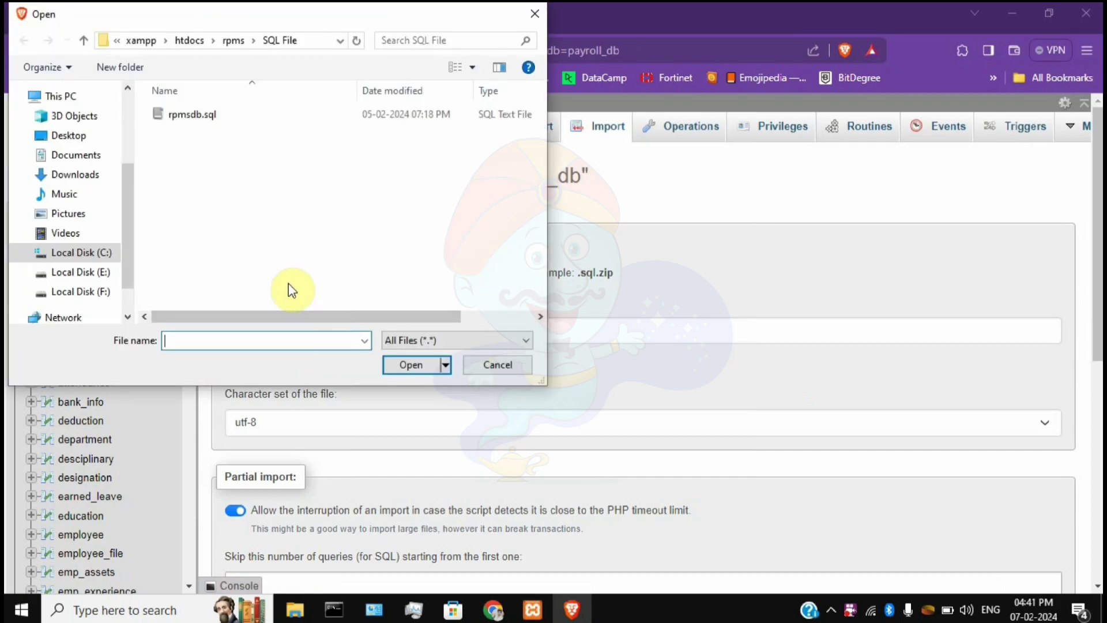
left_click(185, 41)
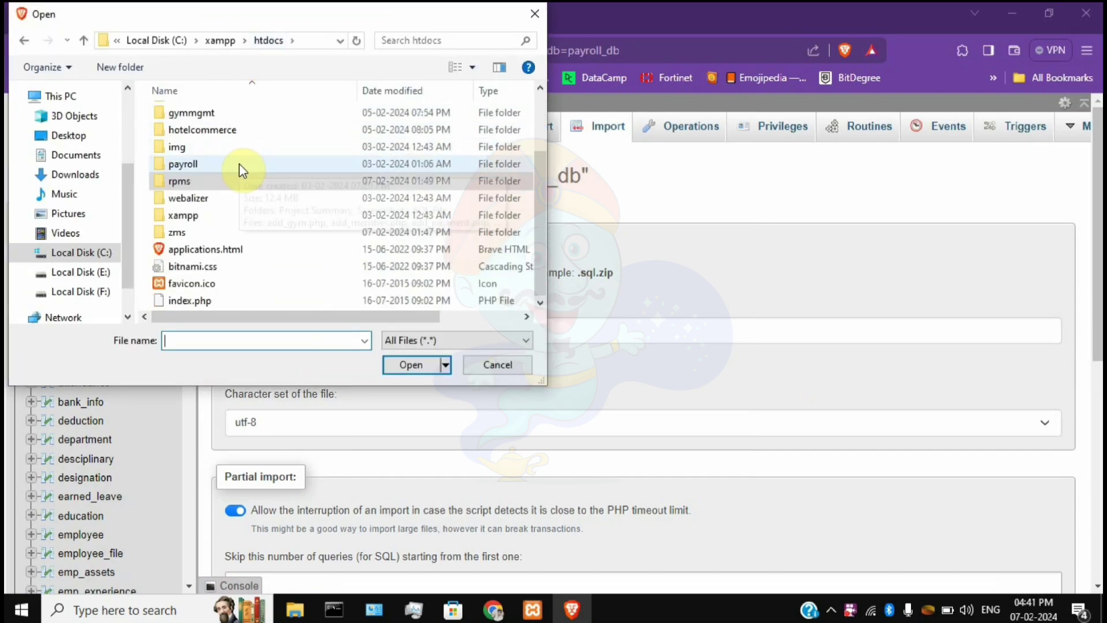
scroll(209, 175, "up", 2)
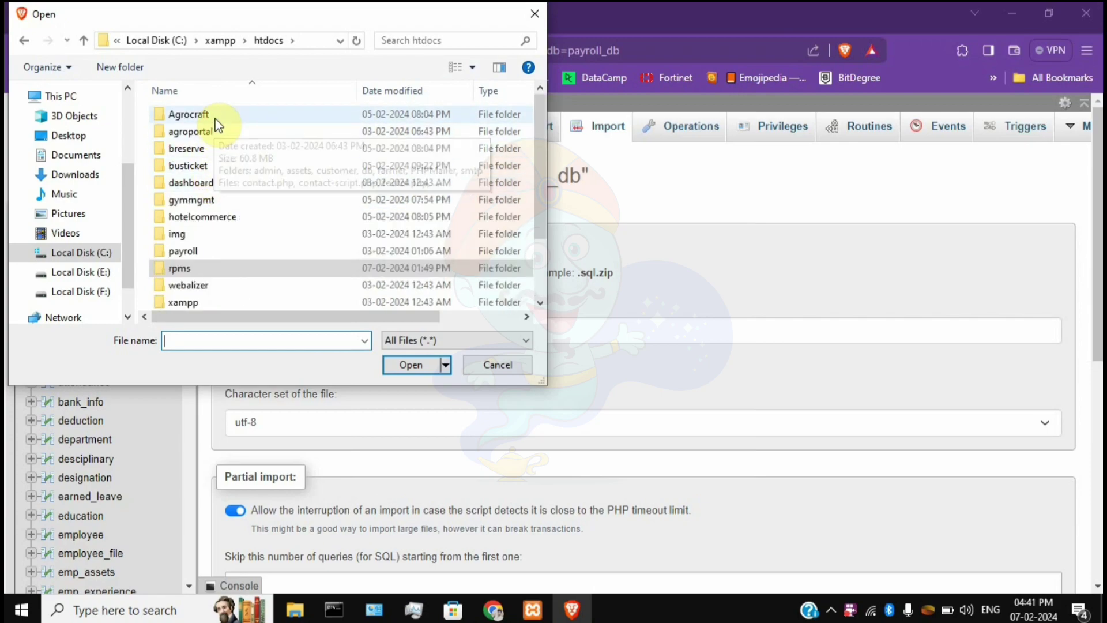
double_click(219, 251)
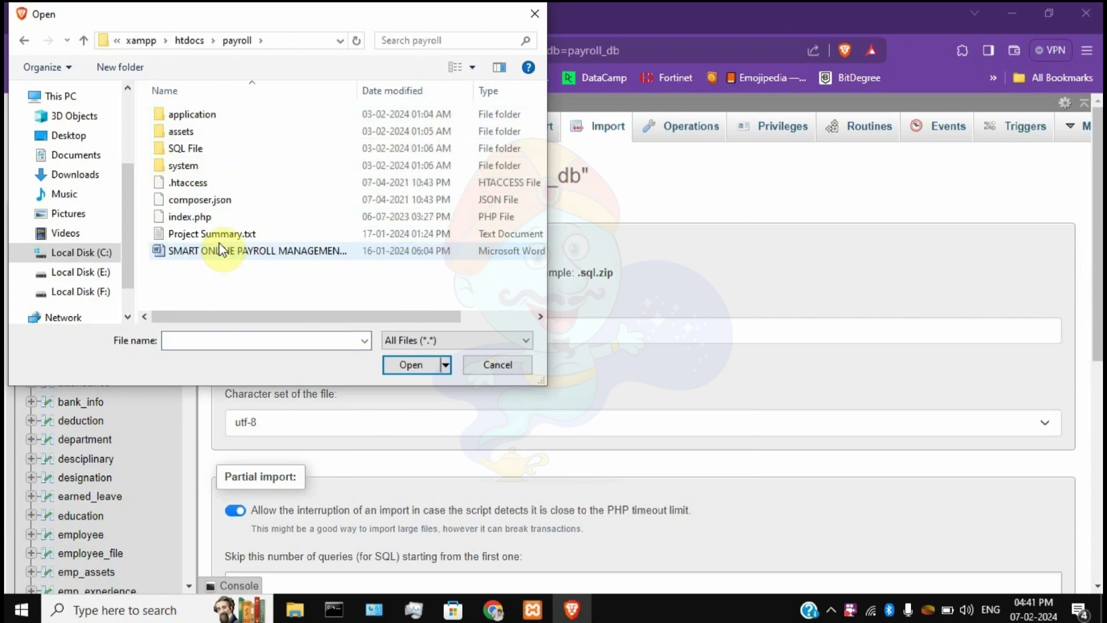
left_click(222, 151)
double_click(223, 151)
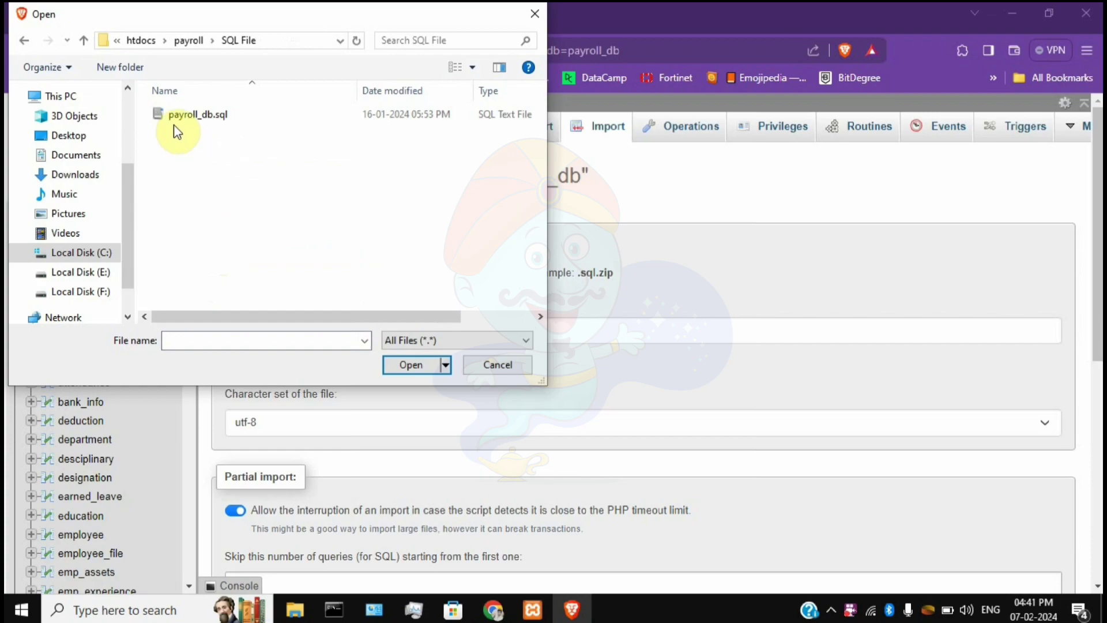
left_click(208, 119)
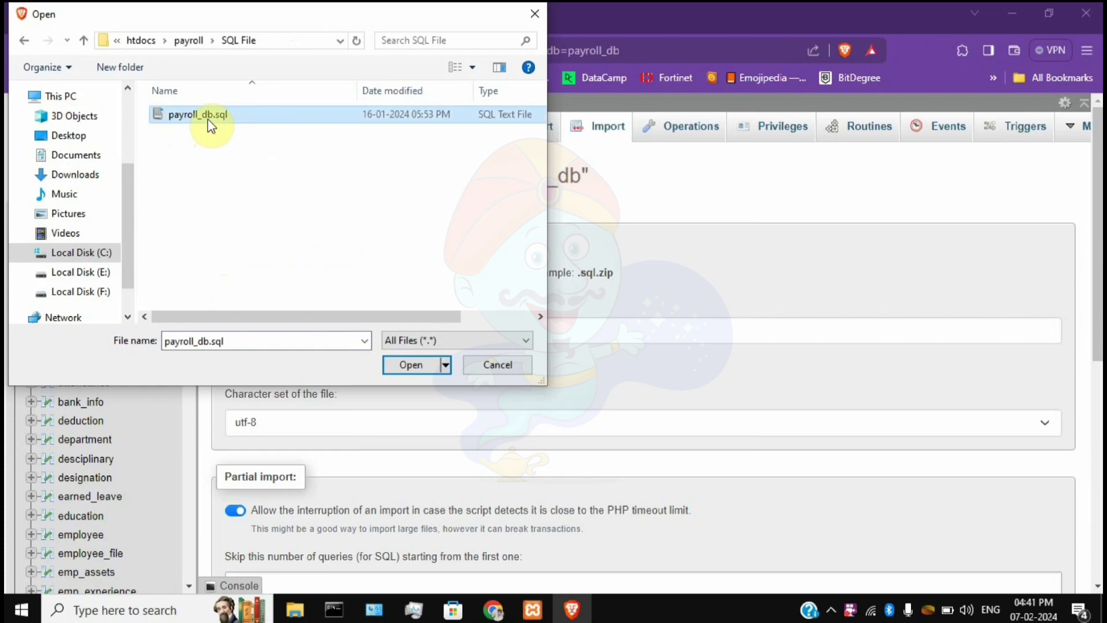
left_click(414, 366)
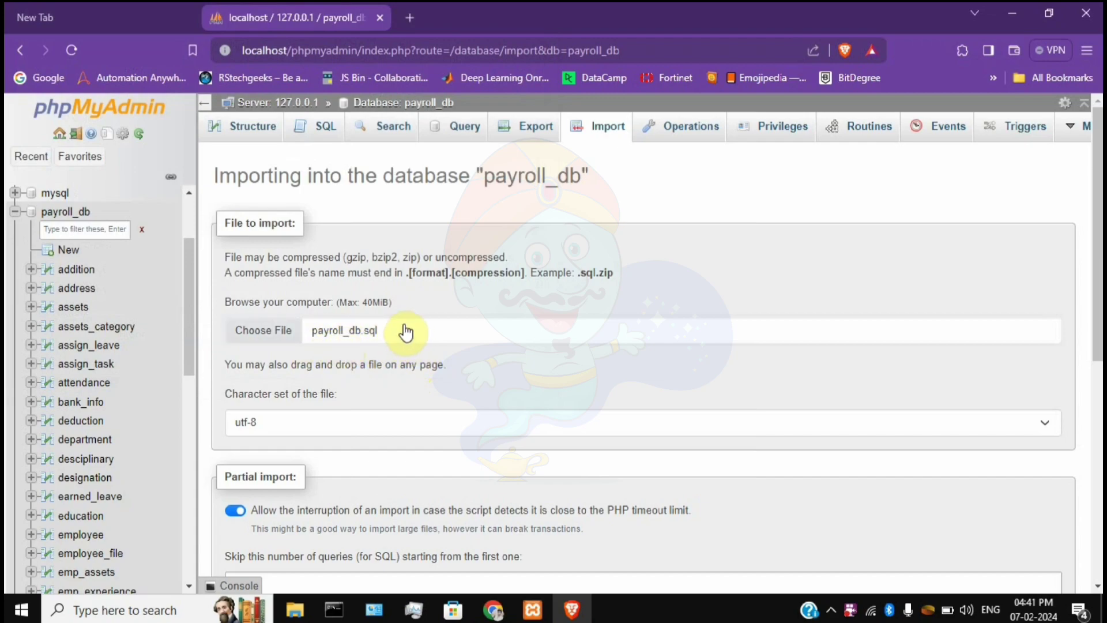
Scroll through the import form to confirm payroll_db.sql is chosen with the utf-8 character set.
scroll(406, 333, "down", 8)
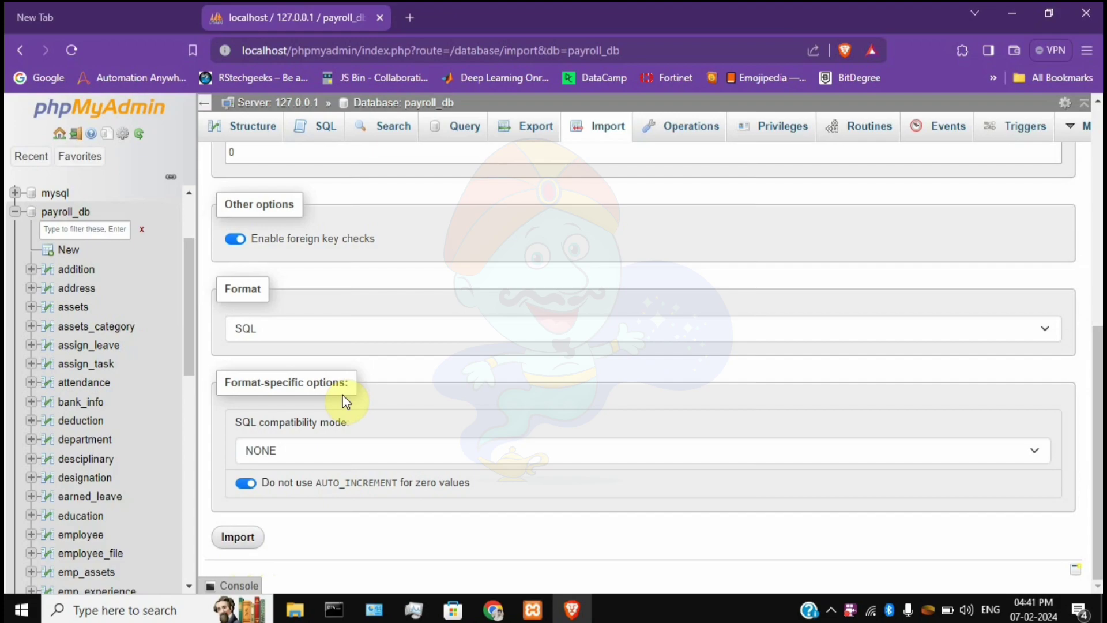
scroll(345, 401, "up", 7)
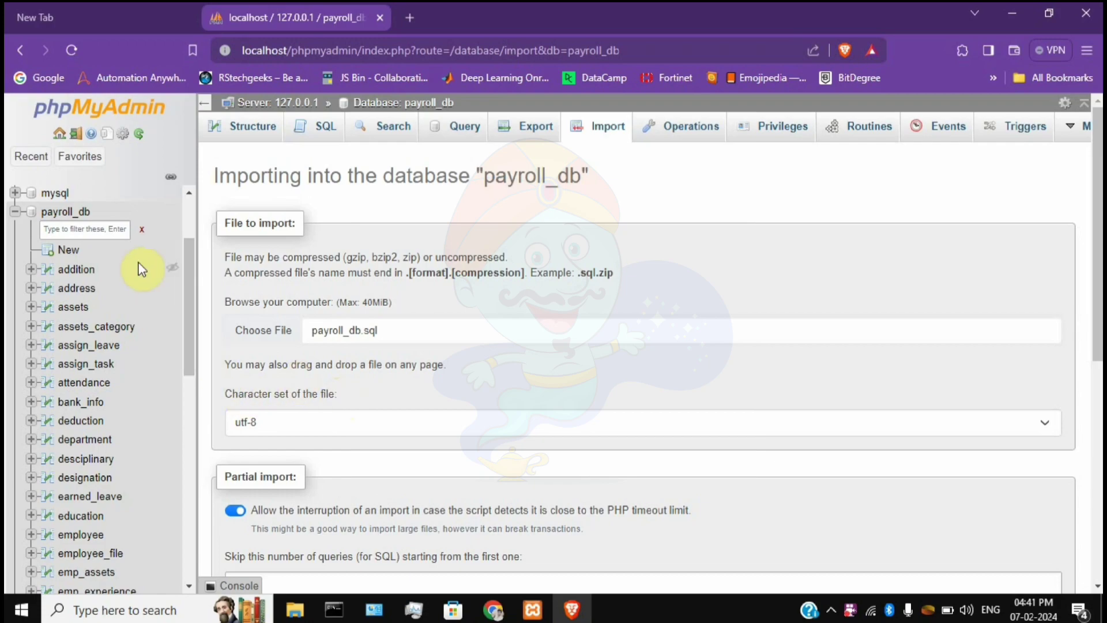
scroll(141, 357, "down", 2)
scroll(145, 344, "down", 5)
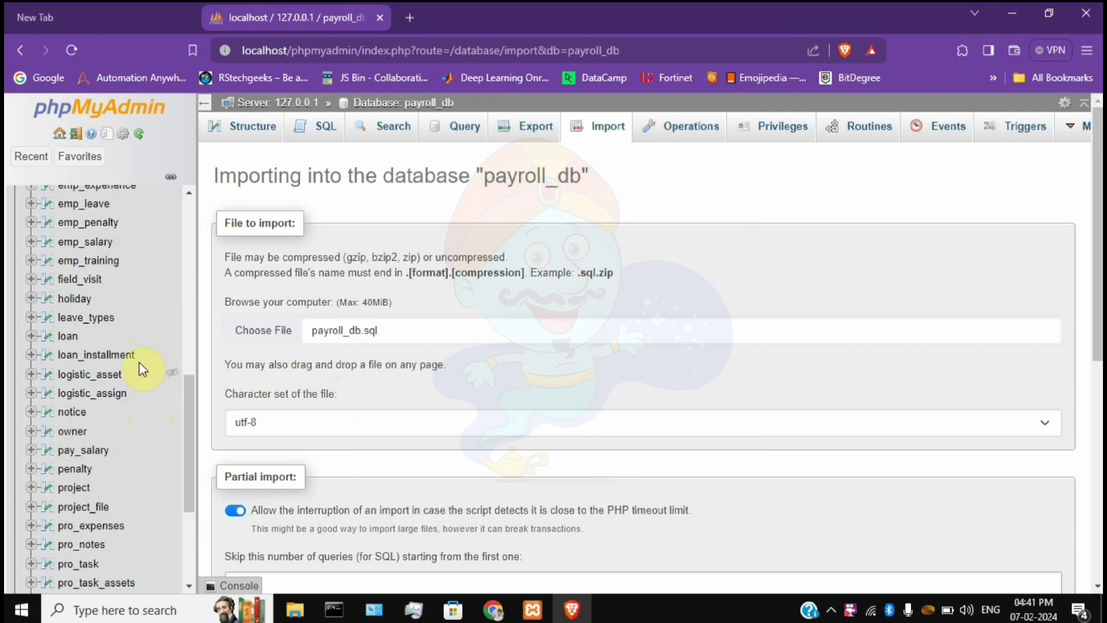
scroll(131, 353, "up", 8)
scroll(132, 353, "up", 1)
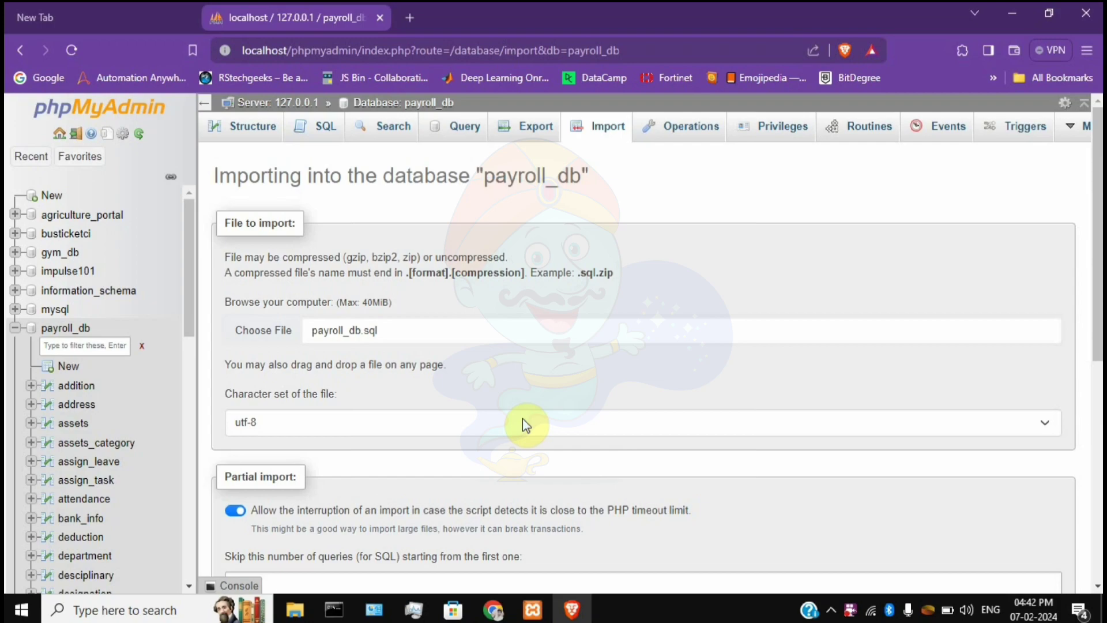
Replace the old dashboard tab in Chrome with a new tab loading localhost/payroll/index.php.
mouse_move(493, 609)
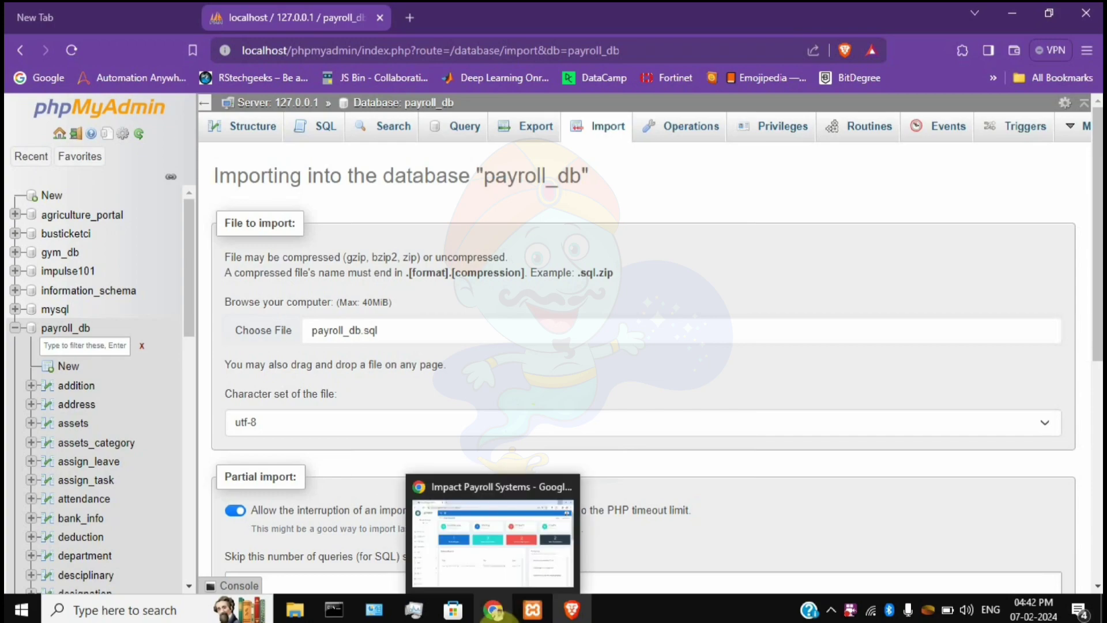
left_click(493, 542)
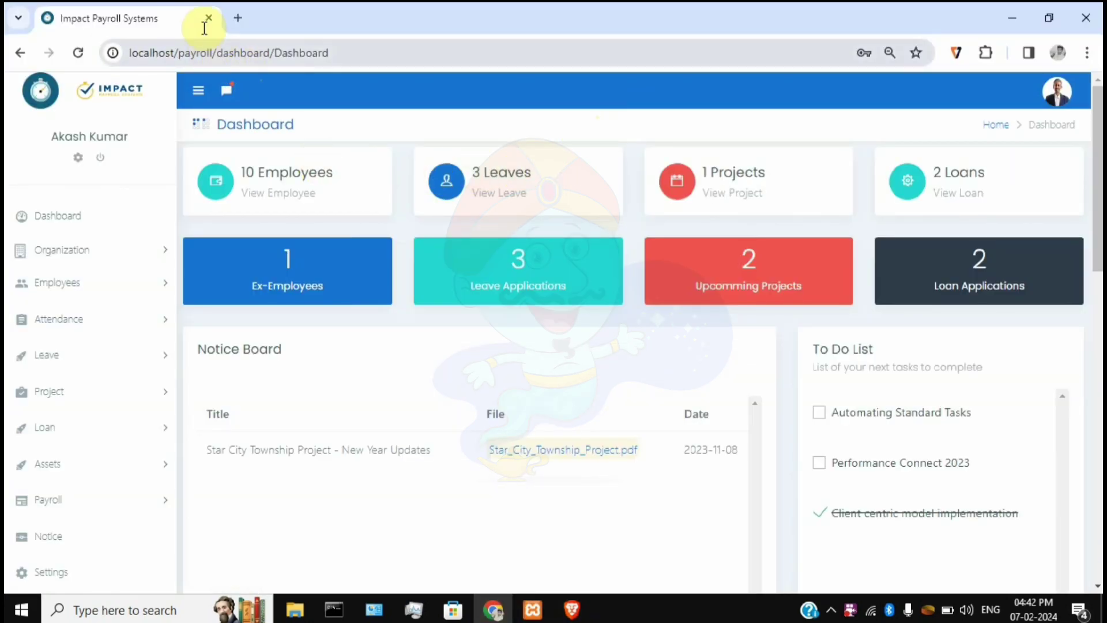
left_click(241, 20)
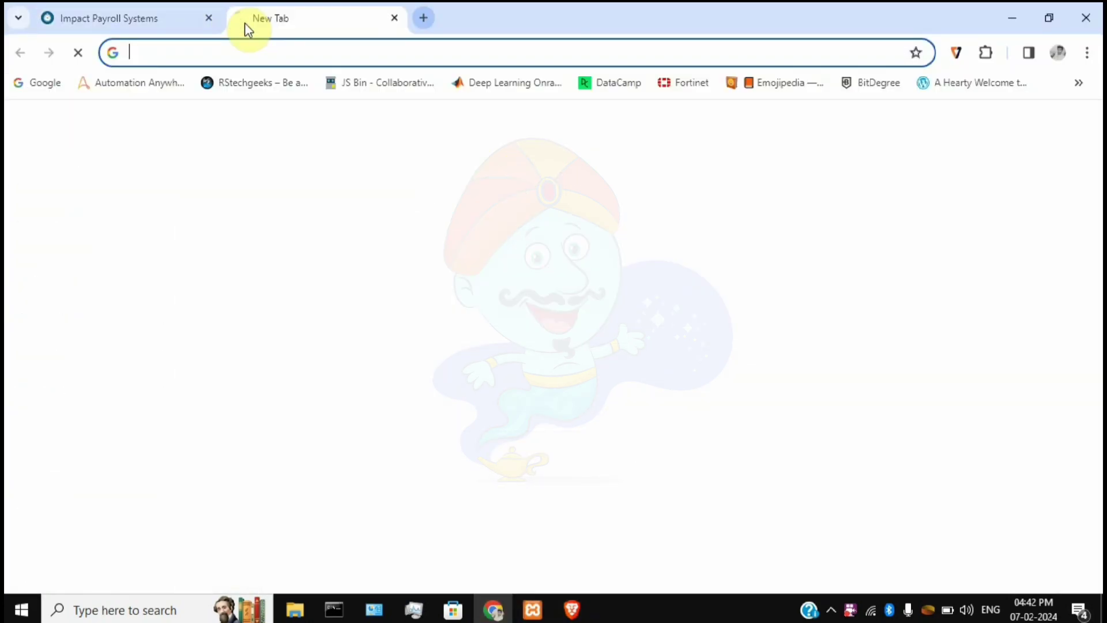
left_click(209, 18)
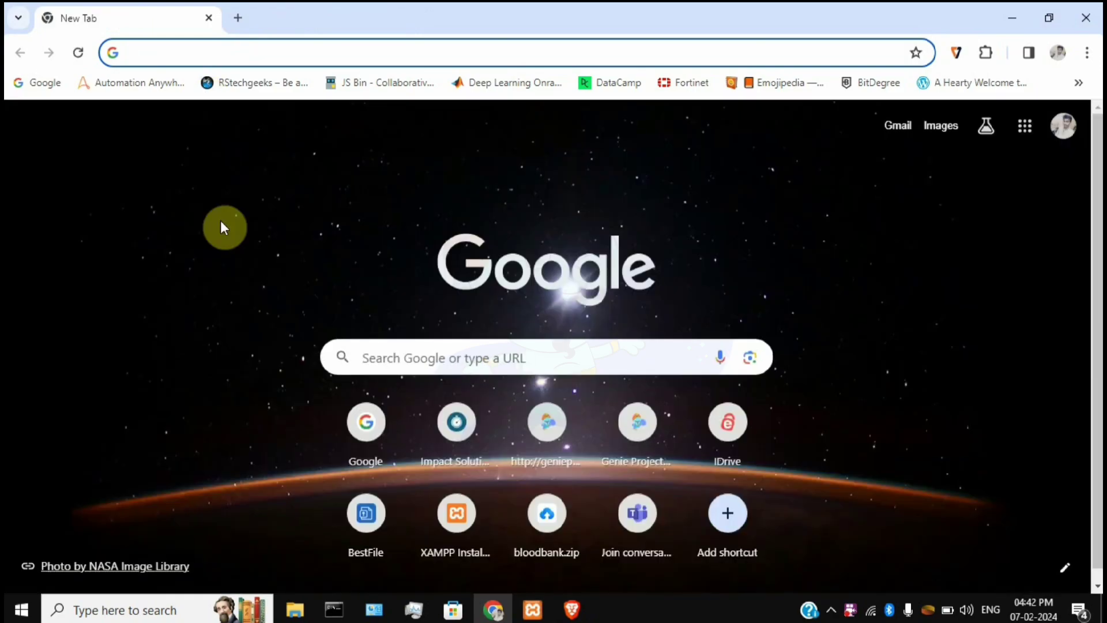
type("localhost")
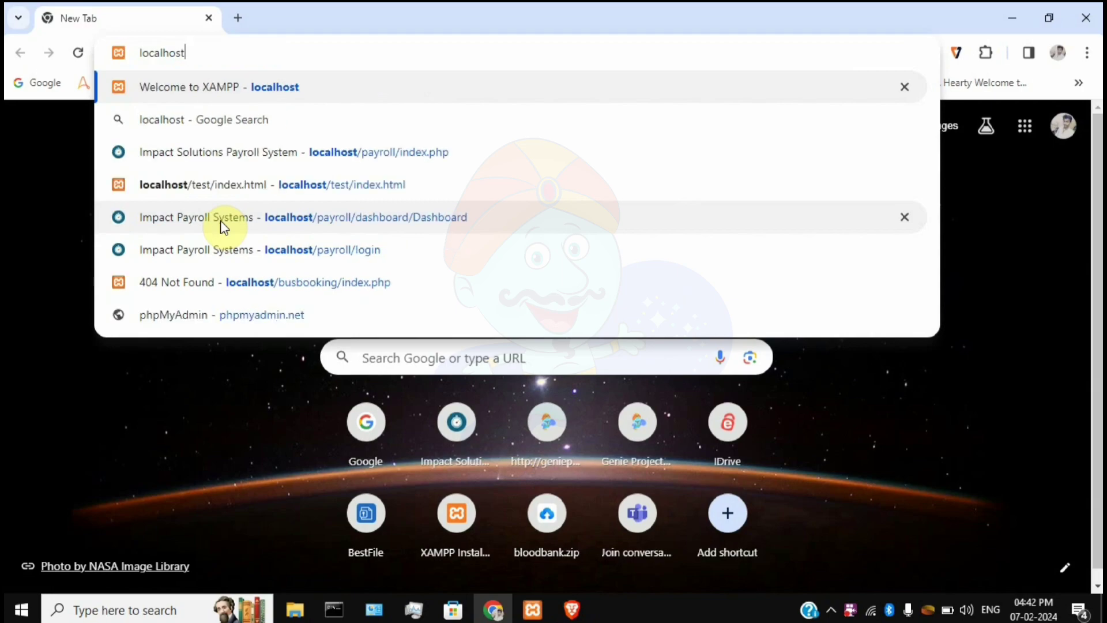
type("/")
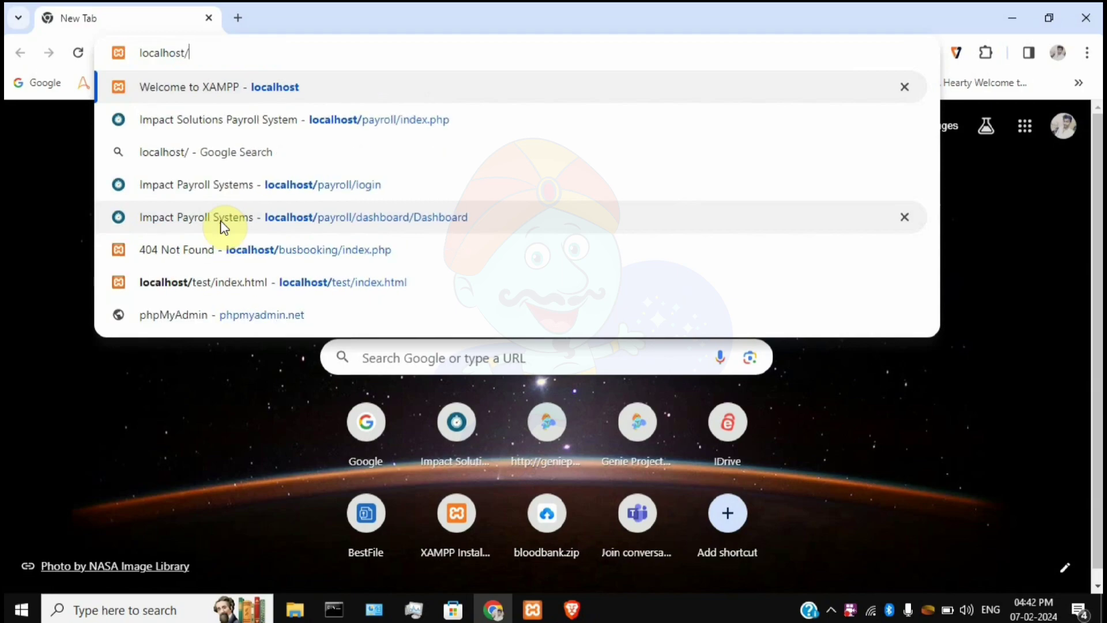
type("pa")
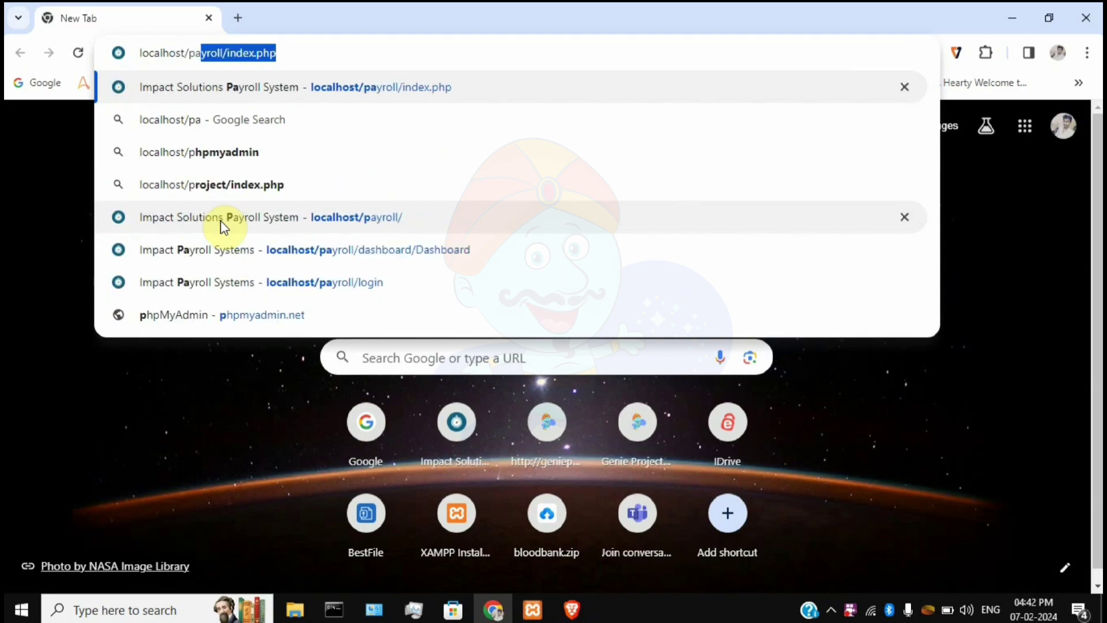
type("yroll/")
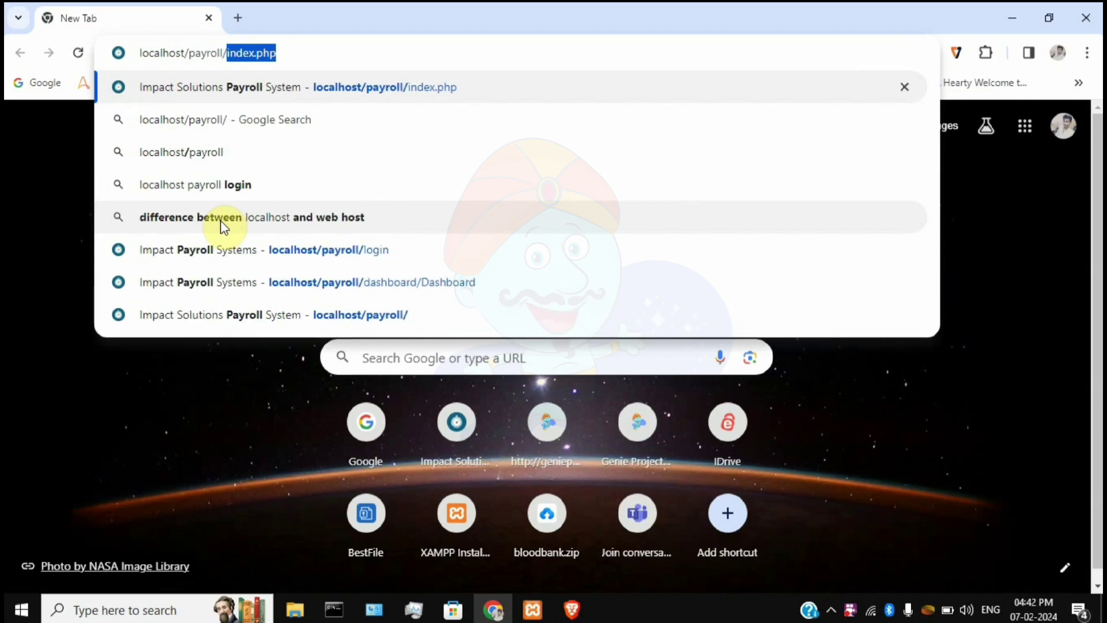
type("indexphp")
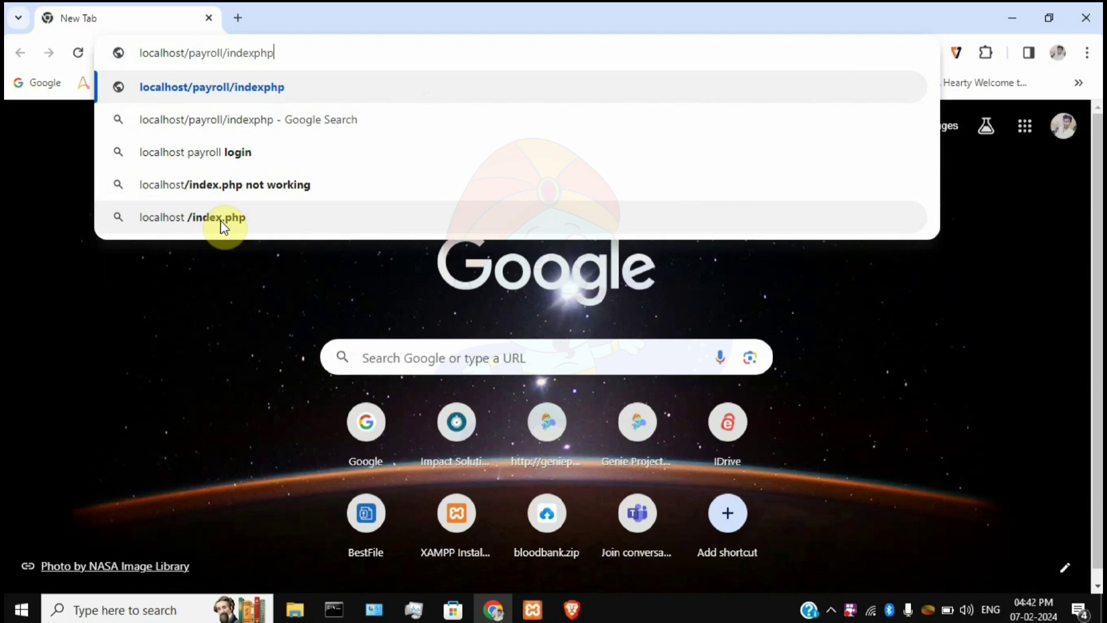
key("BackSpace")
key("BackSpace")
key("BackSpace")
key("BackSpace")
type("x.ph")
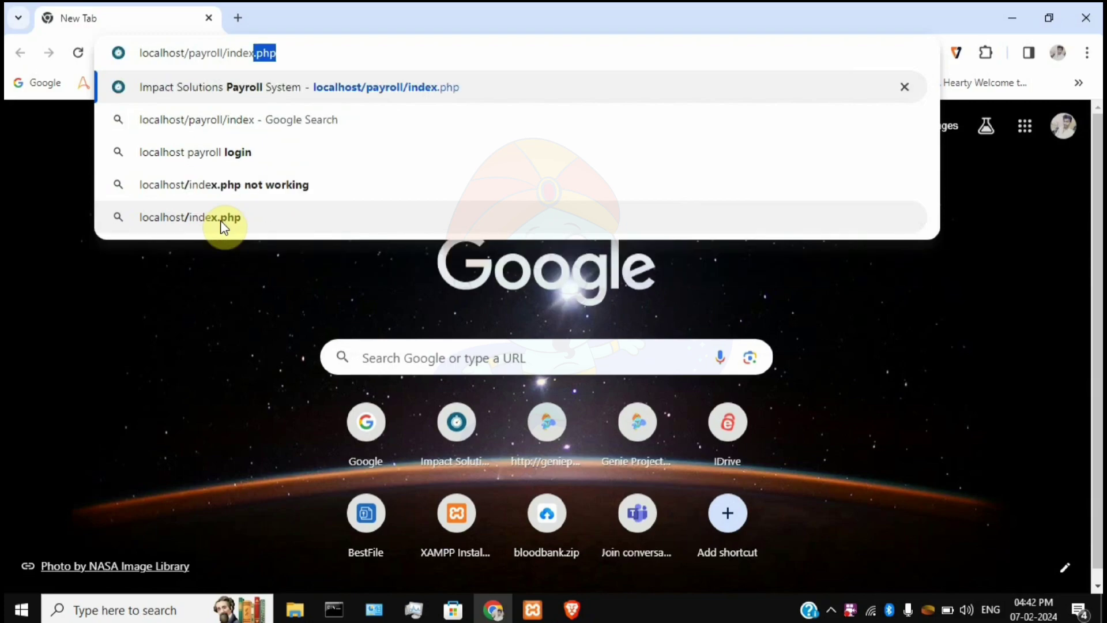
type("p")
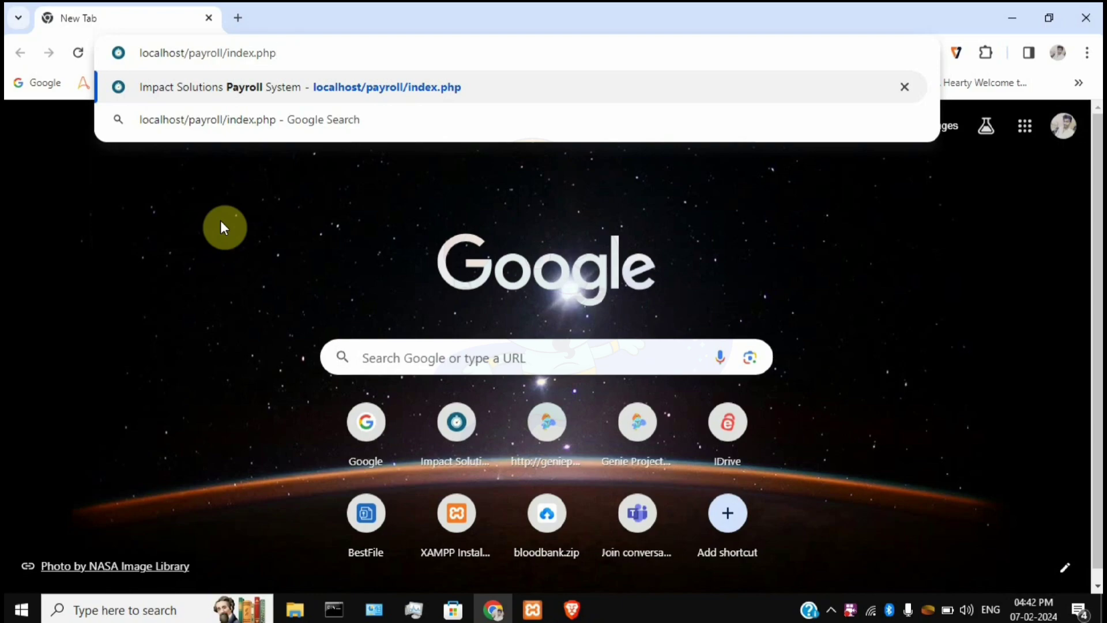
key("Return")
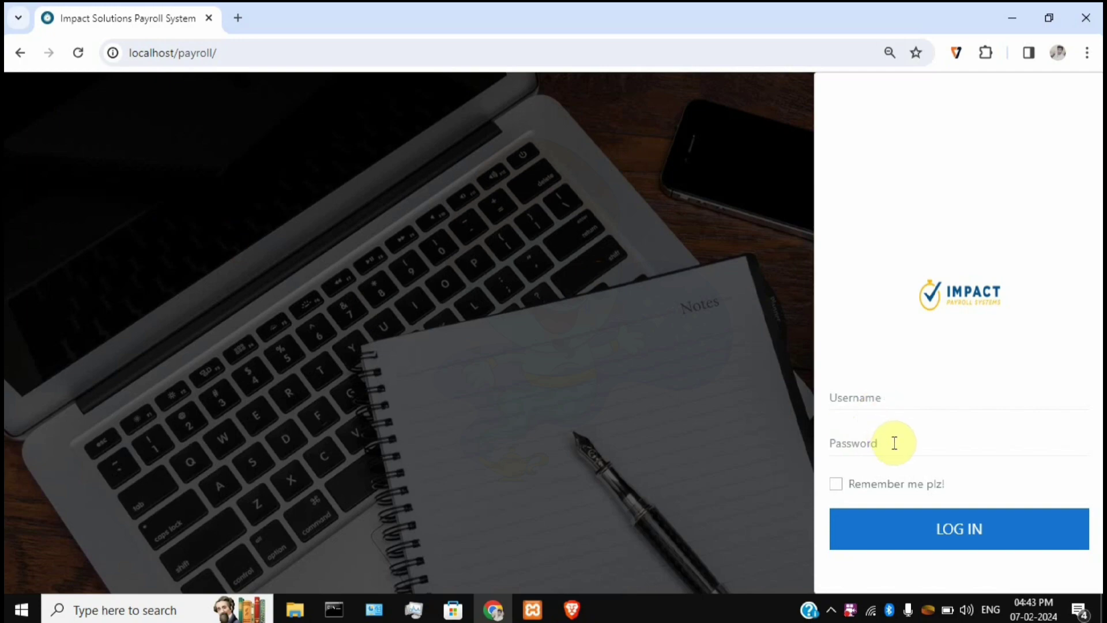
Enter the admin e-mail and account password on the login form and tick Remember me.
left_click(892, 391)
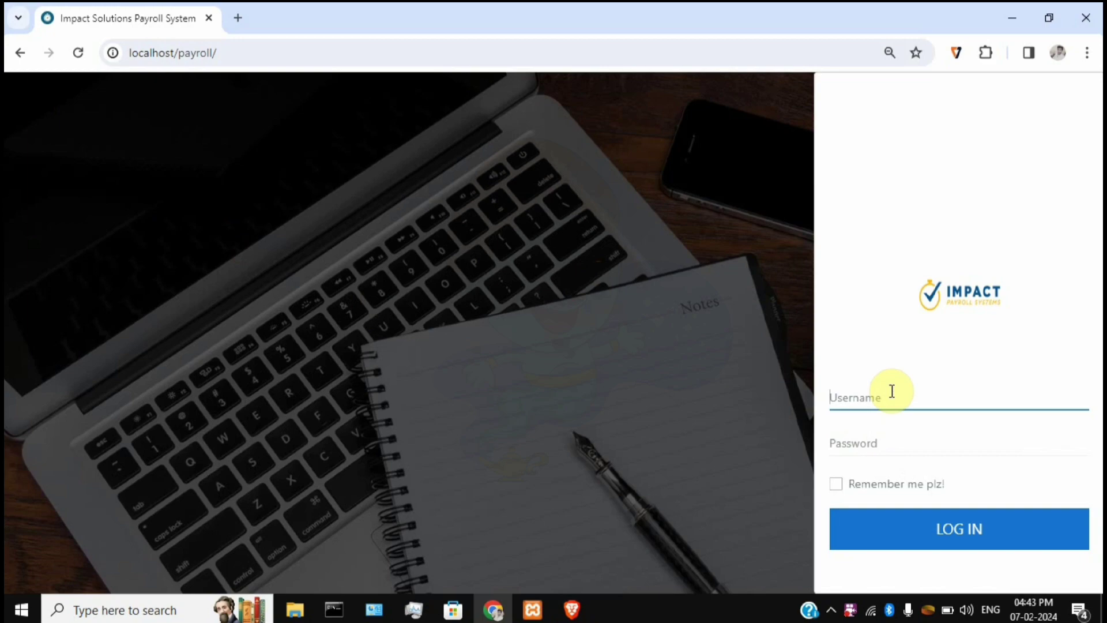
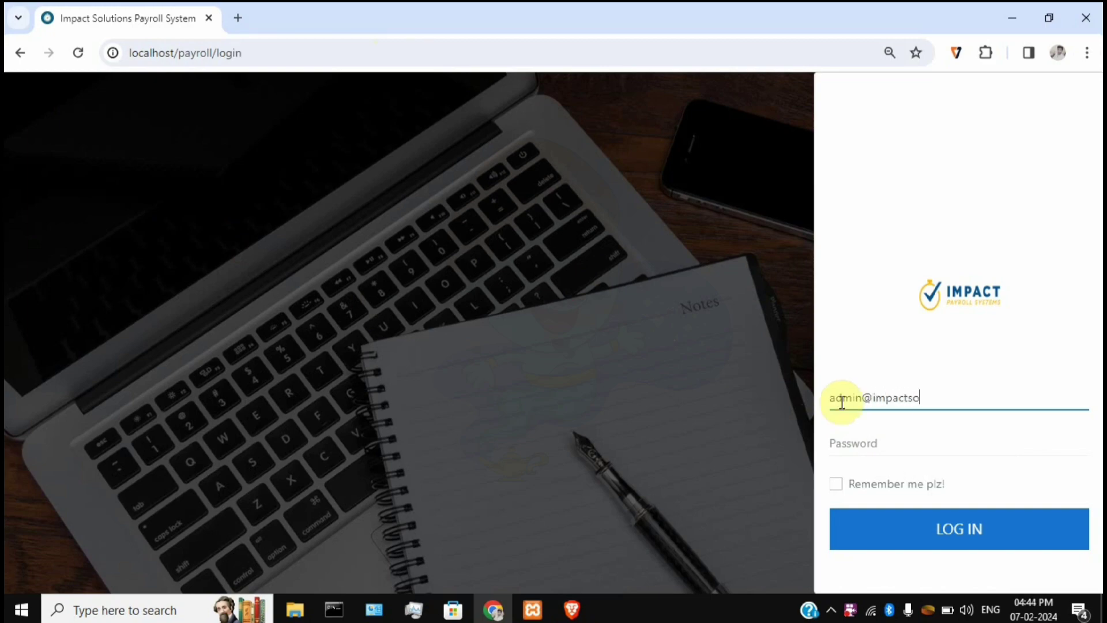
key("Tab")
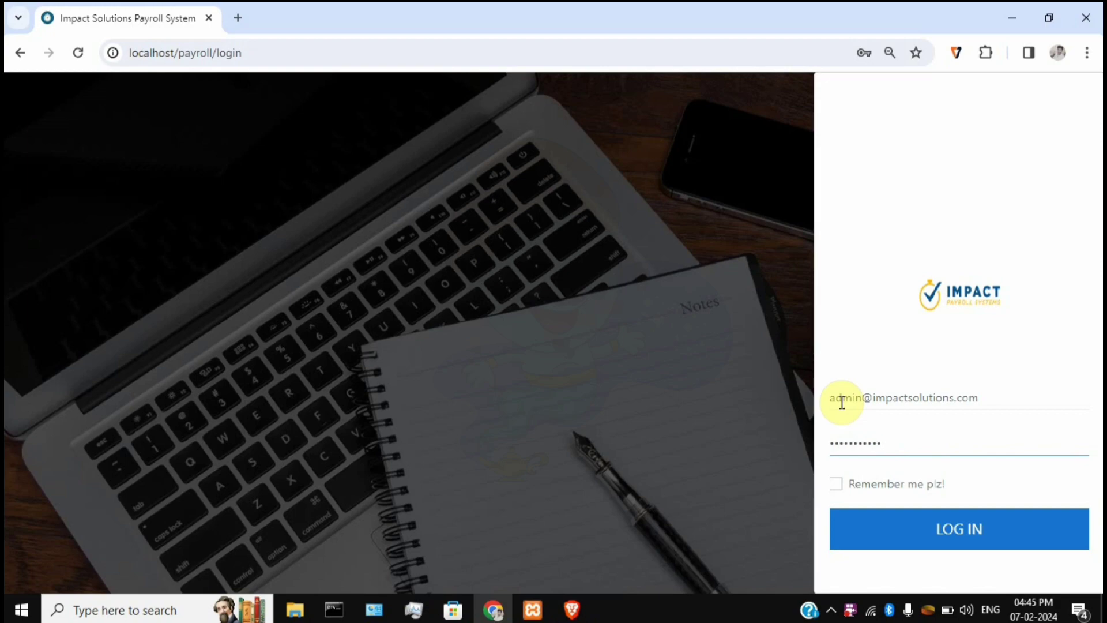
left_click(838, 491)
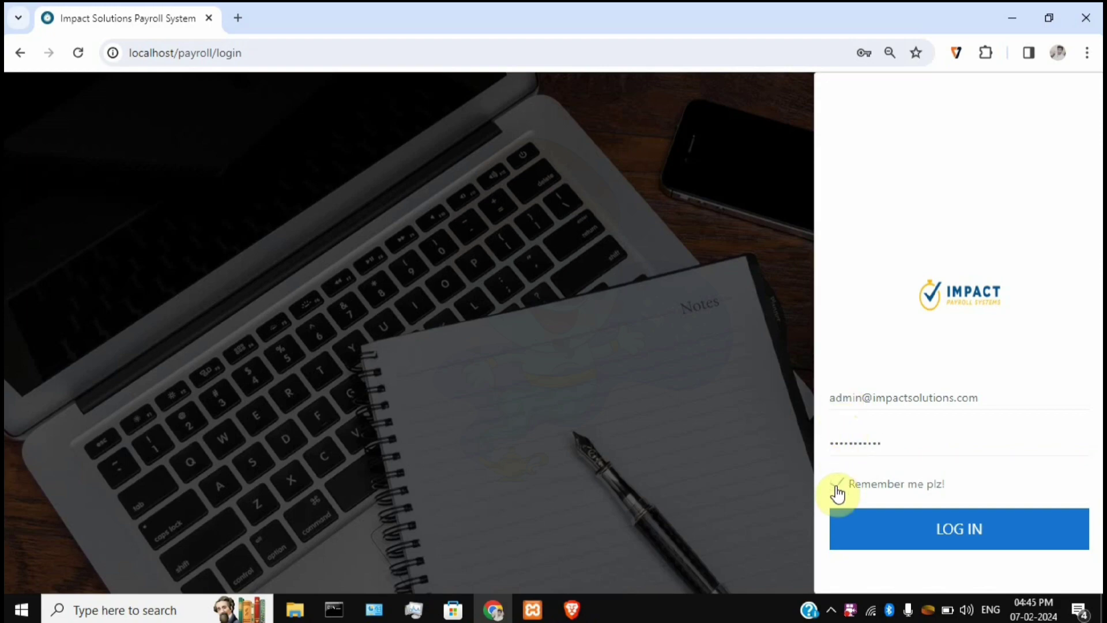
Log in to reach the dashboard showing 10 employees, 3 leaves, 1 project and 2 loans.
left_click(853, 525)
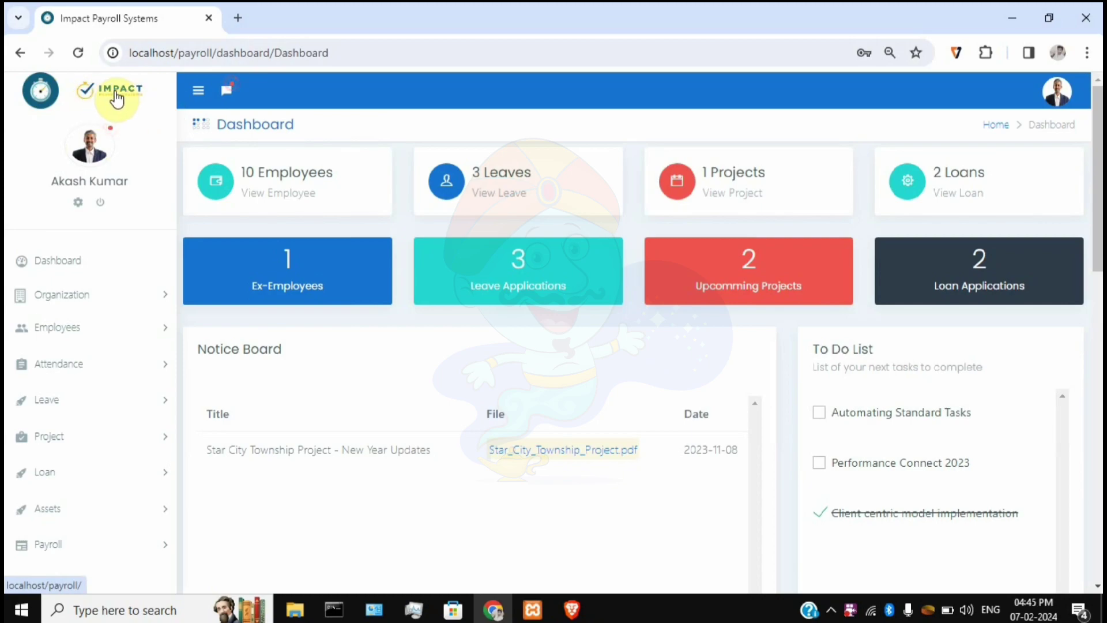
left_click(1050, 103)
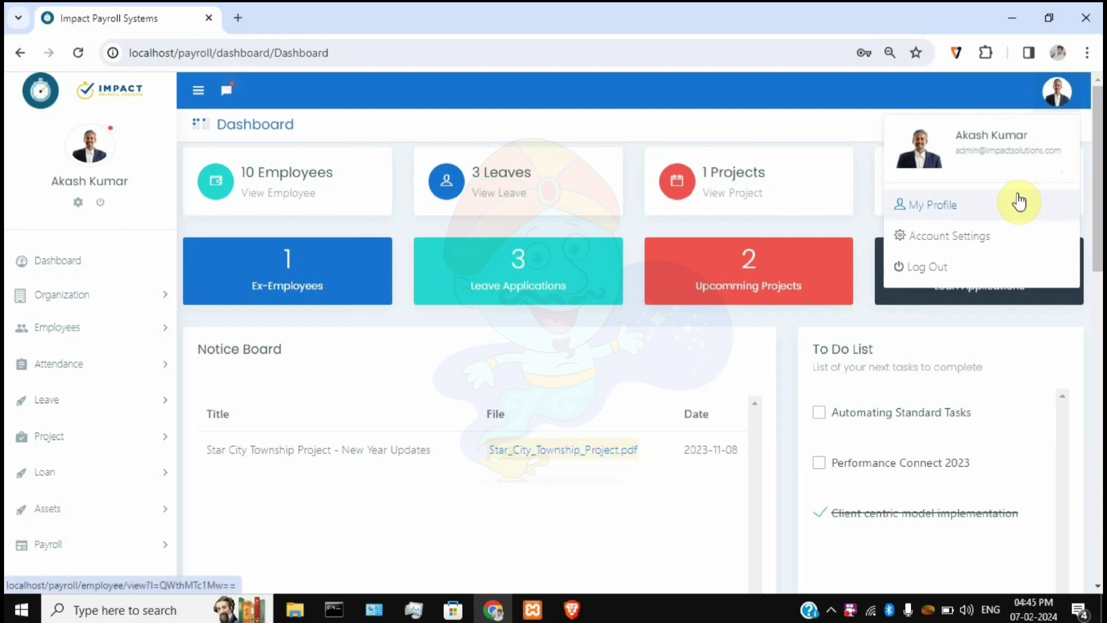
left_click(615, 105)
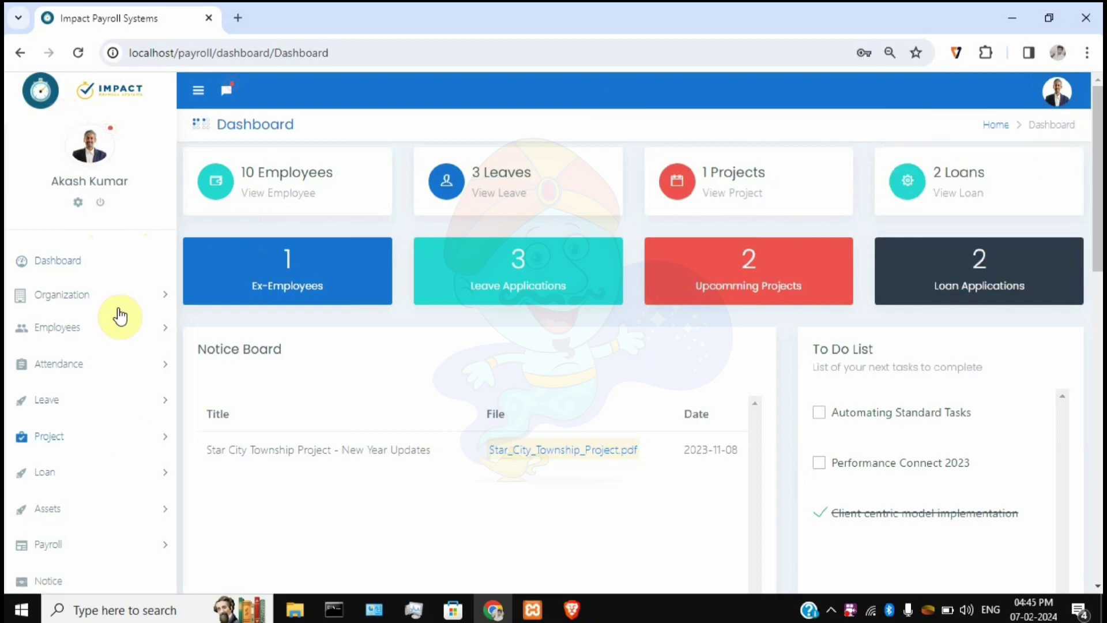
left_click(195, 102)
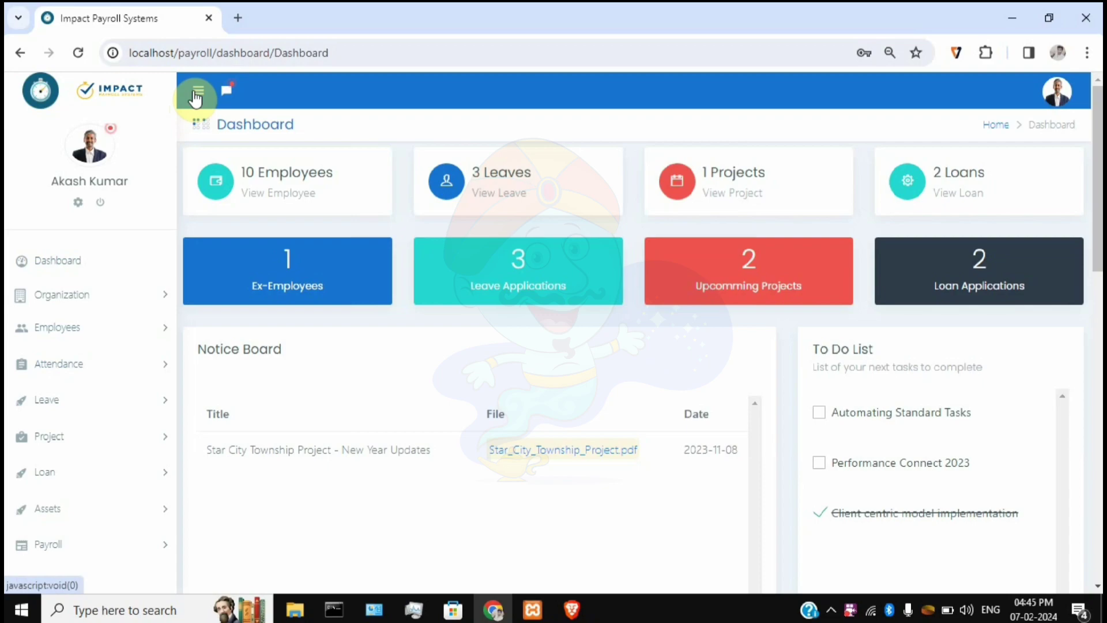
left_click(85, 244)
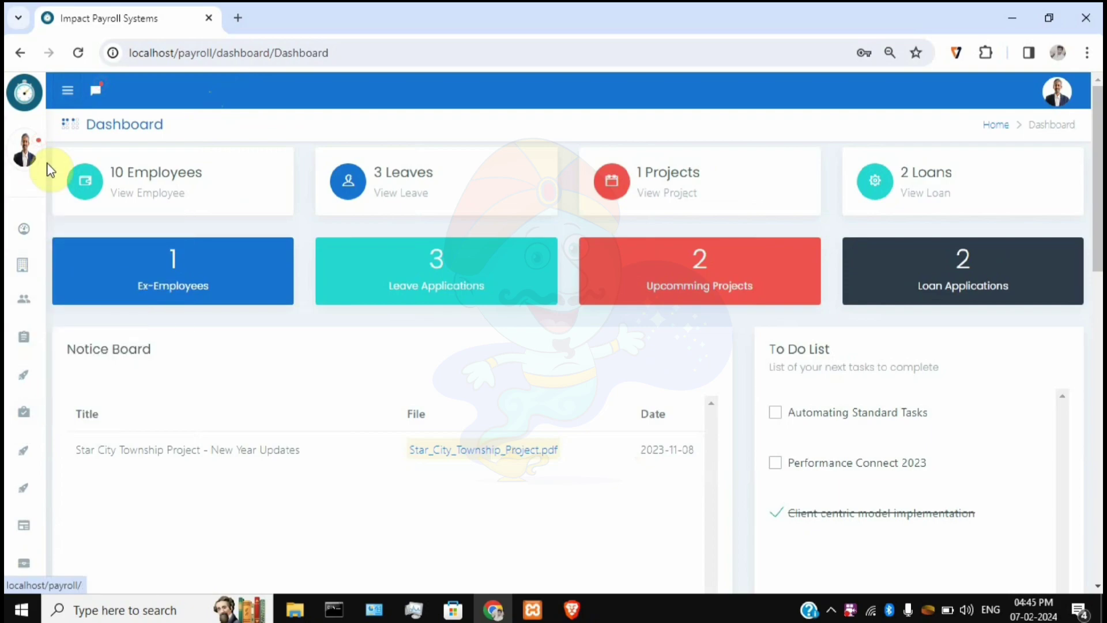
left_click(67, 101)
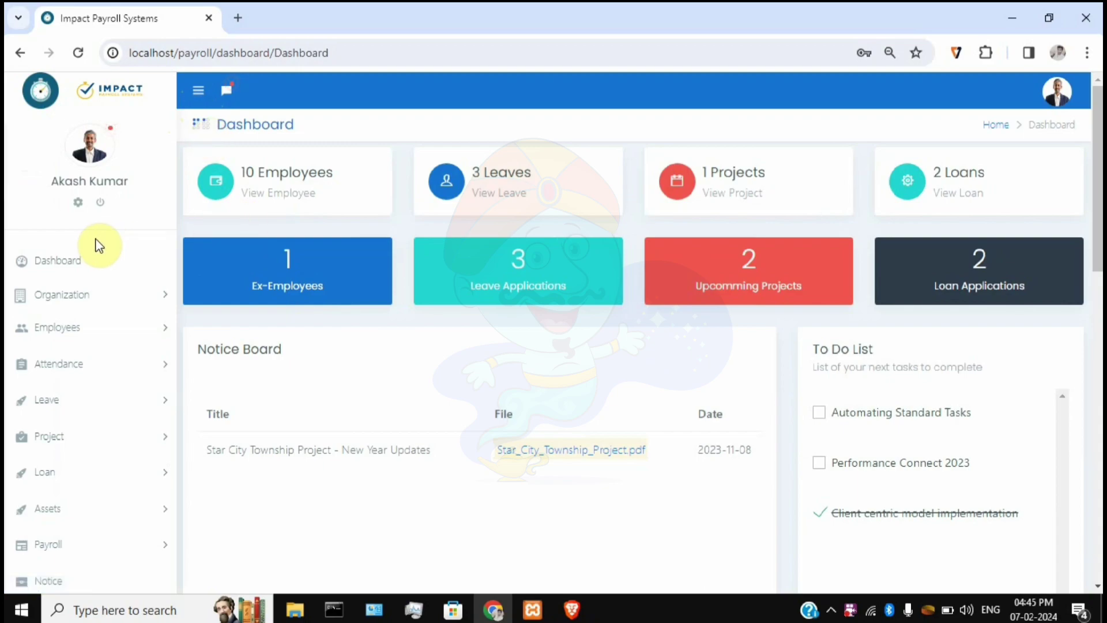
left_click(91, 264)
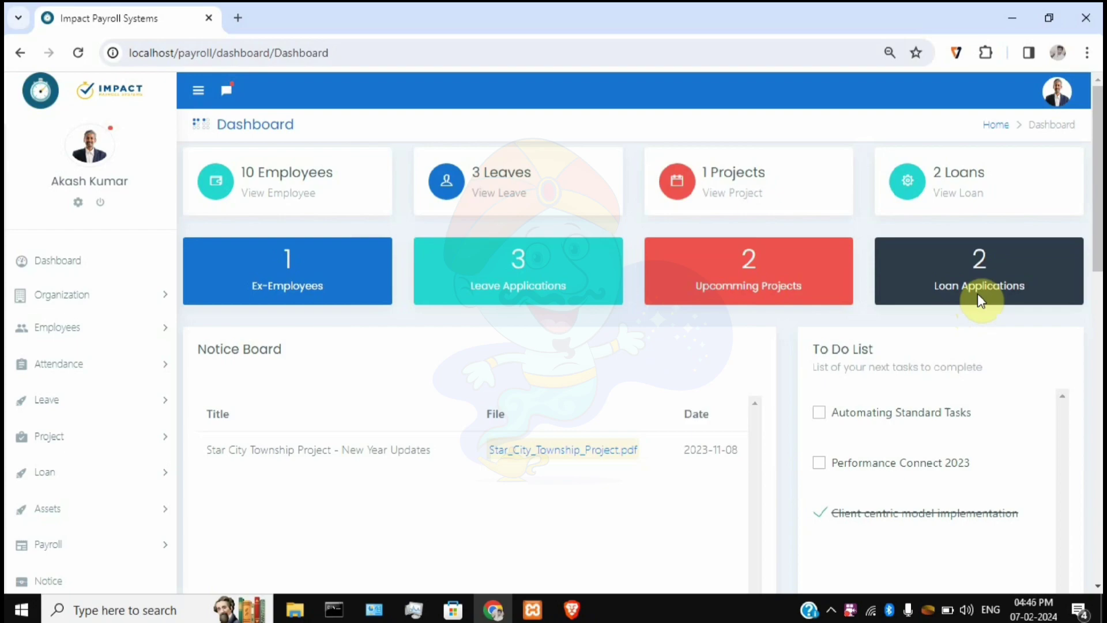
Scroll down to the To Do List and select its 'Add new task' field.
scroll(714, 306, "down", 1)
scroll(714, 306, "down", 1)
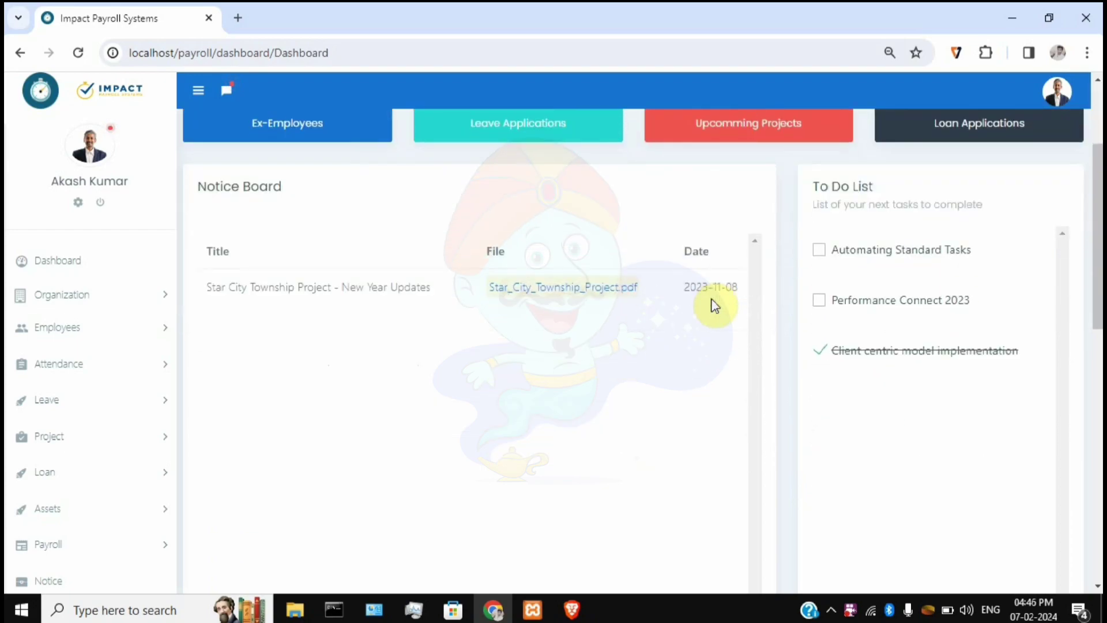
scroll(352, 321, "down", 1)
scroll(354, 320, "down", 1)
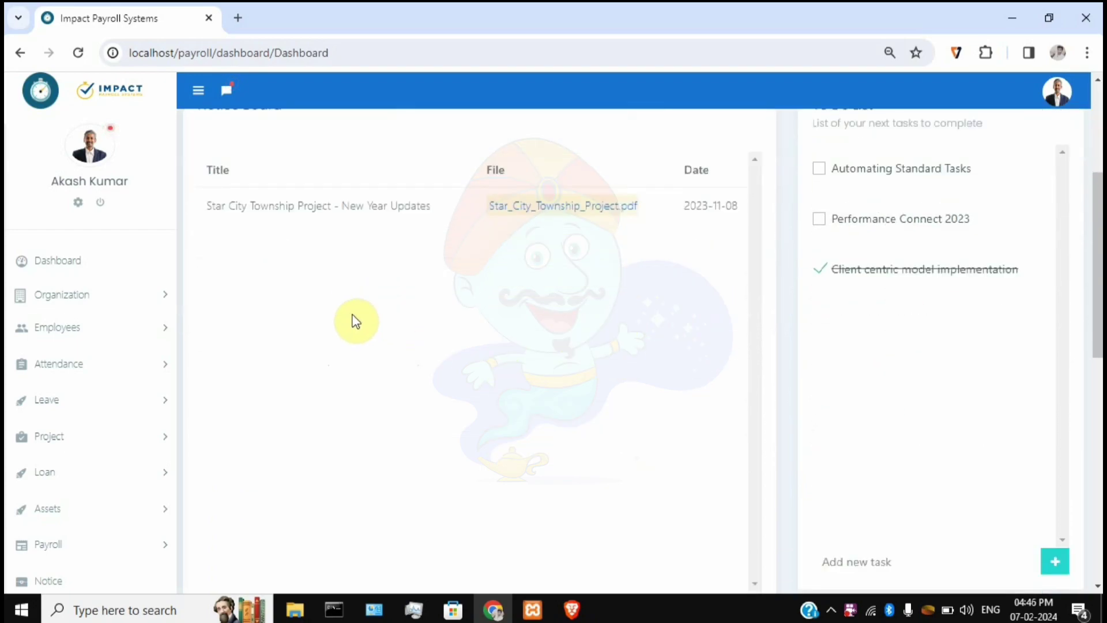
scroll(358, 320, "up", 2)
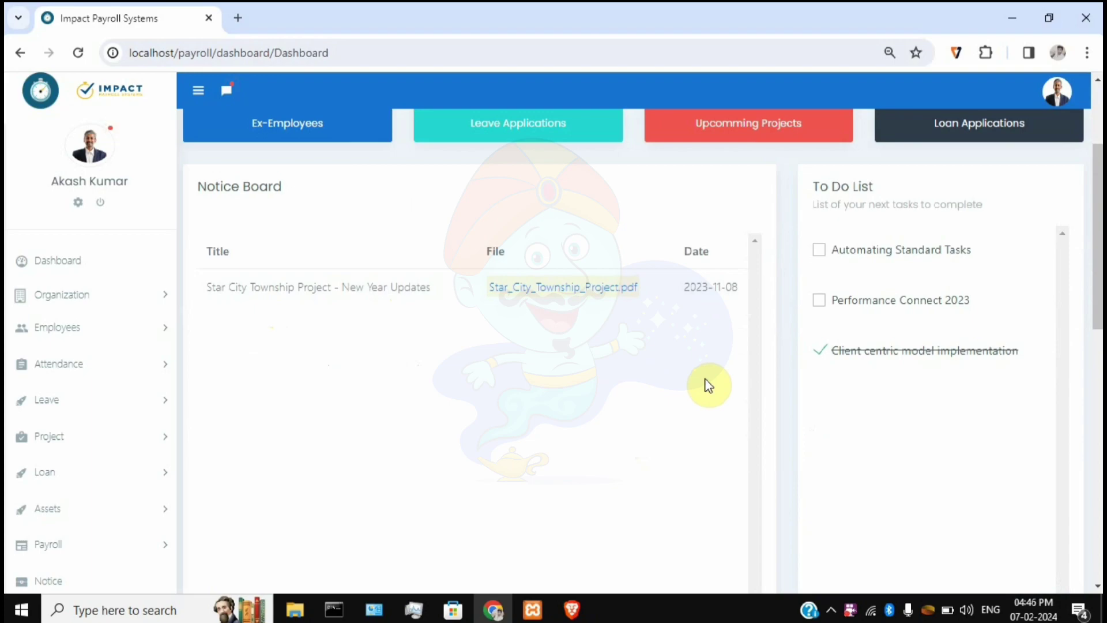
scroll(961, 289, "down", 3)
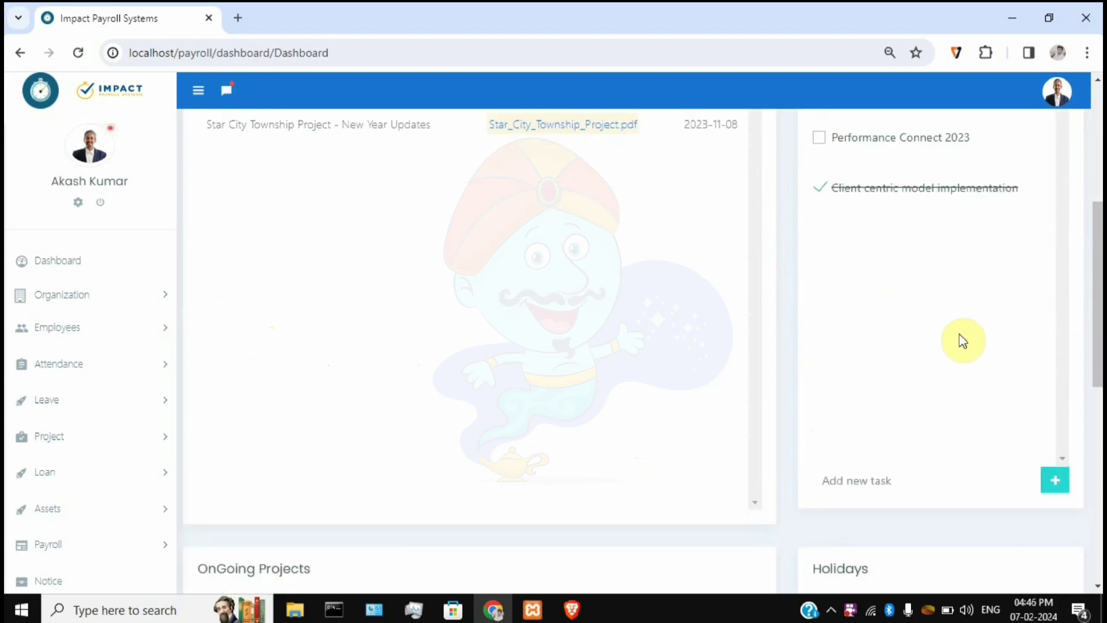
left_click(892, 476)
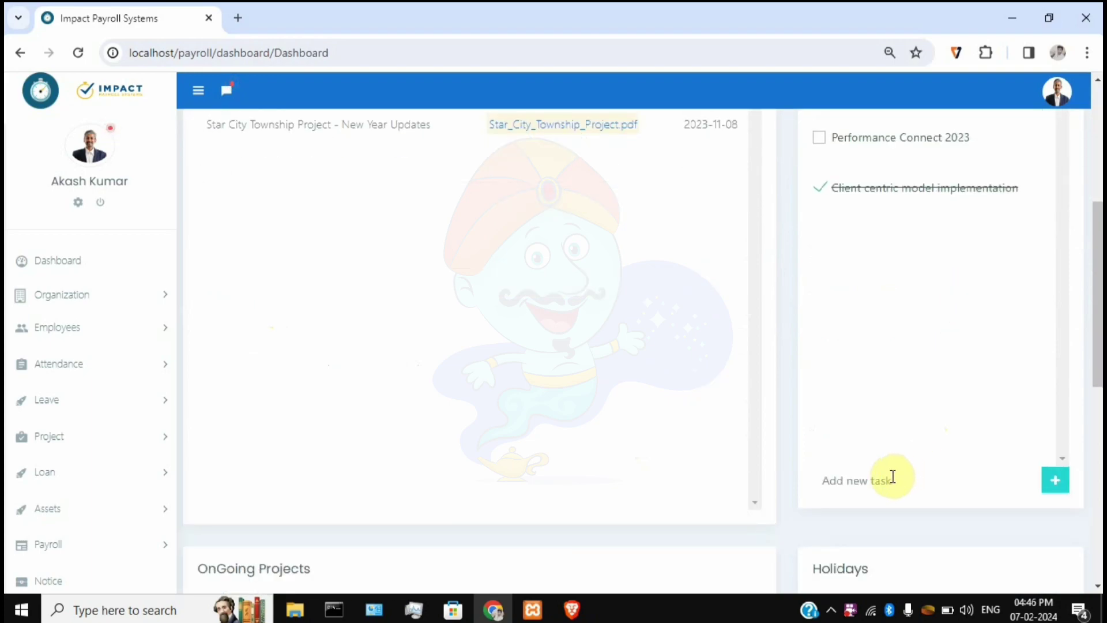
Add 'Automating Monitoring Tasks' to the To Do List and check the updated list.
type("Automa")
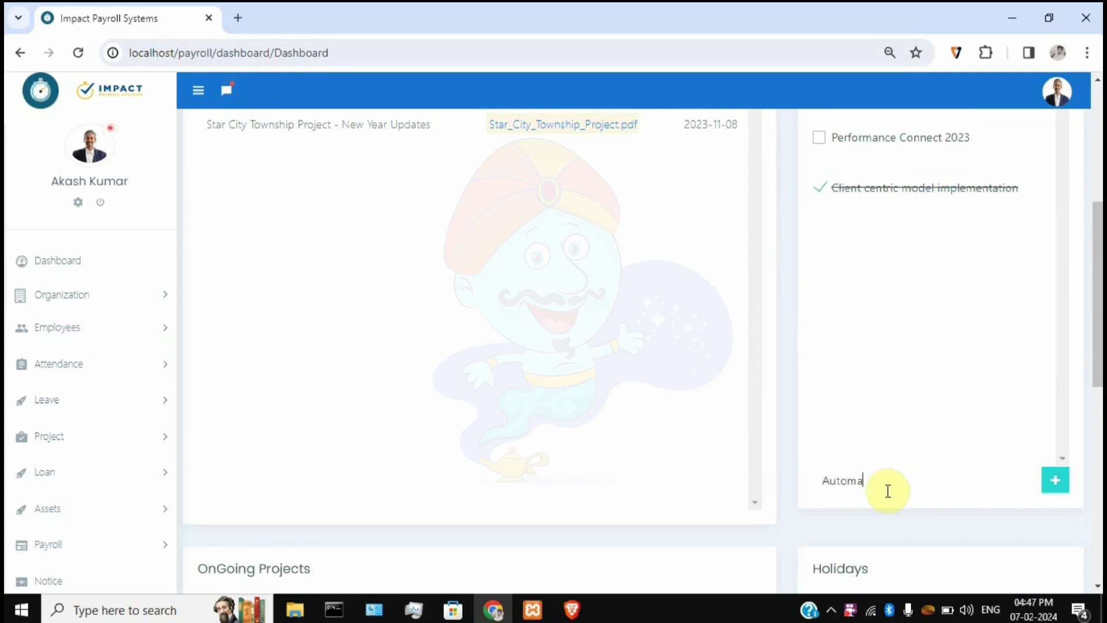
type("ting Monitoring Tasks")
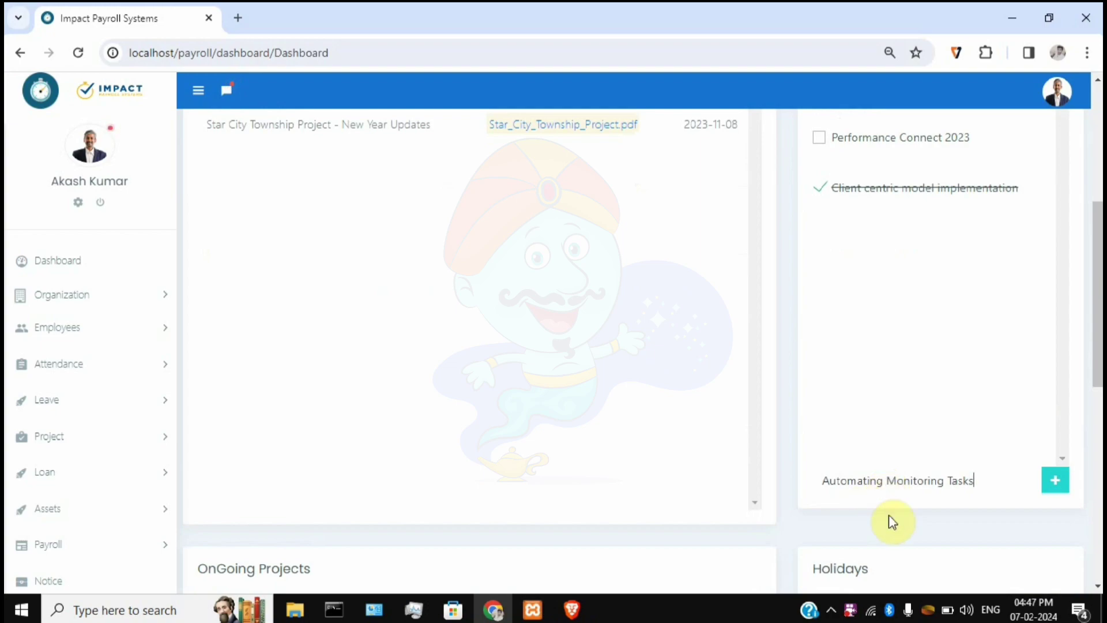
scroll(939, 363, "up", 2)
scroll(938, 364, "up", 2)
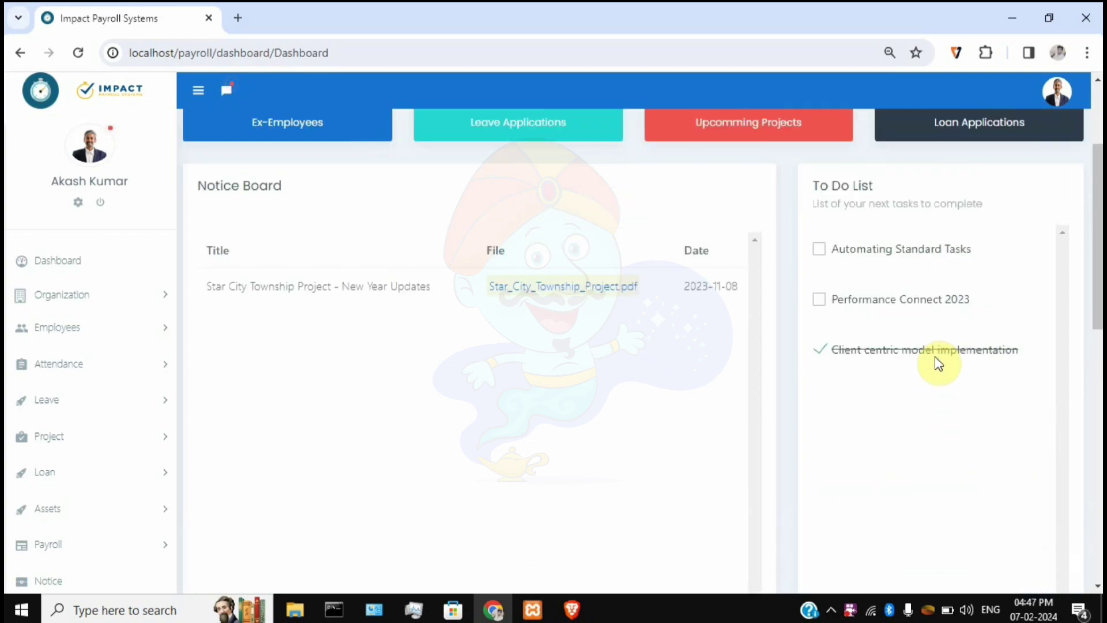
scroll(936, 364, "down", 3)
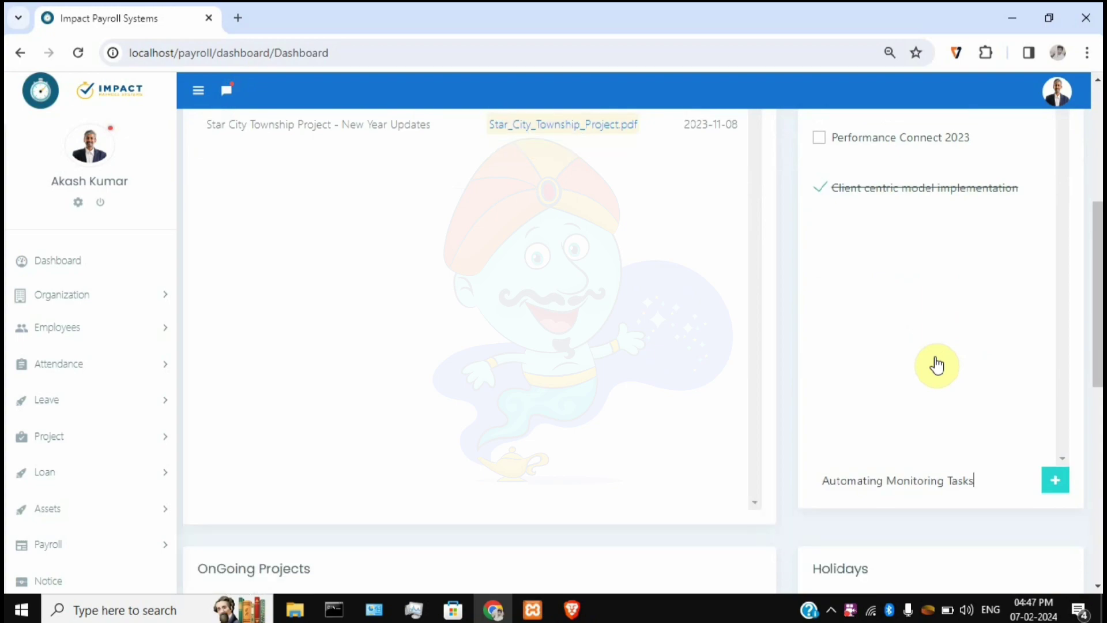
left_click(1055, 476)
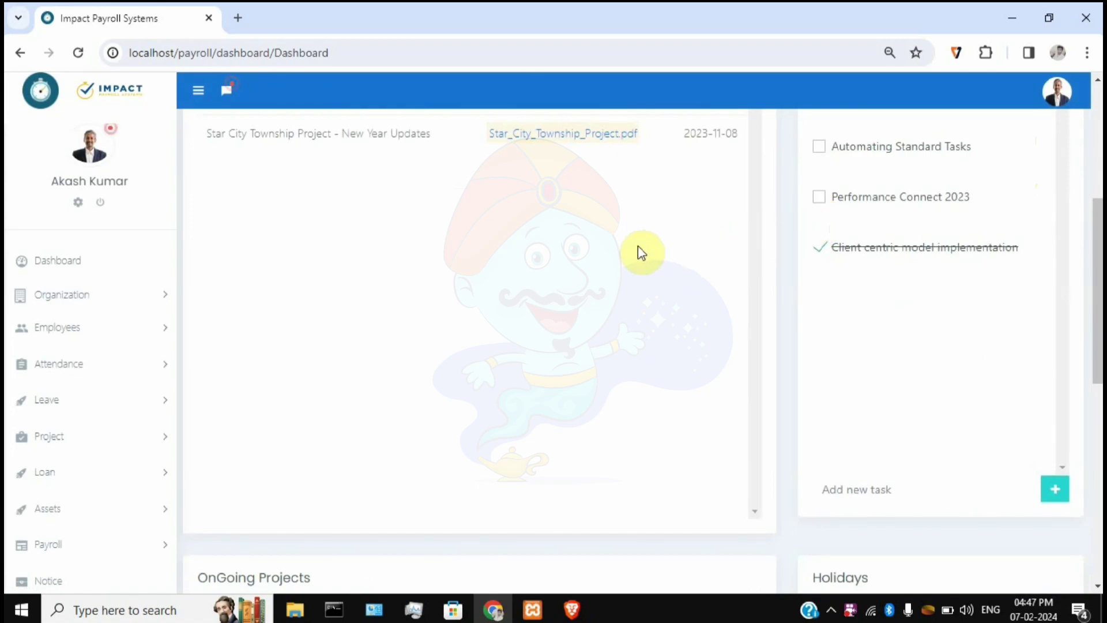
scroll(633, 259, "up", 3)
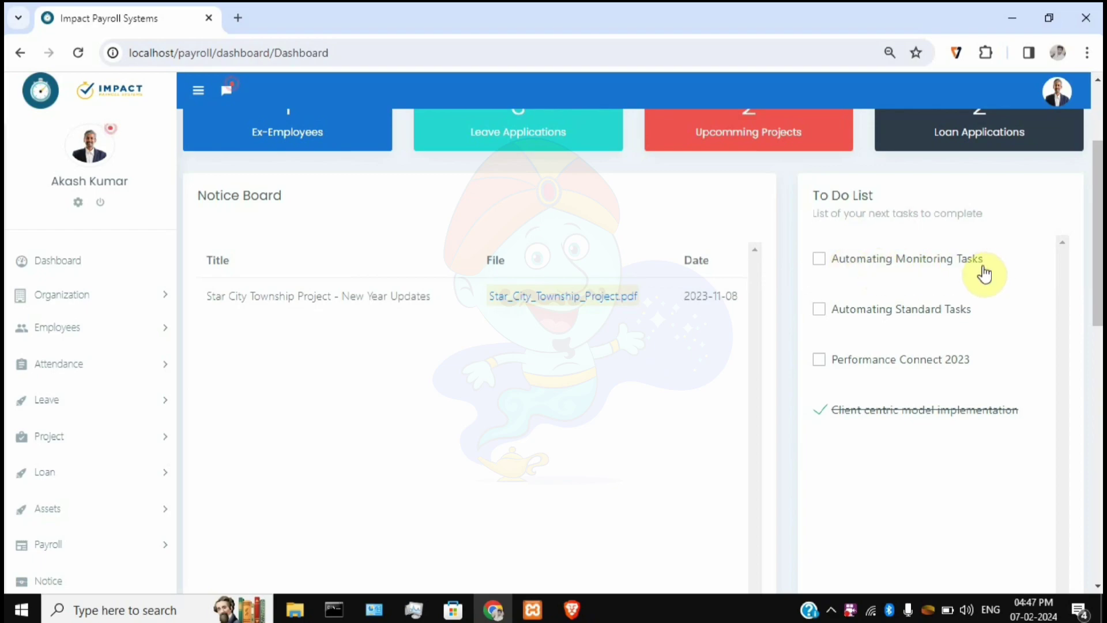
left_click(820, 259)
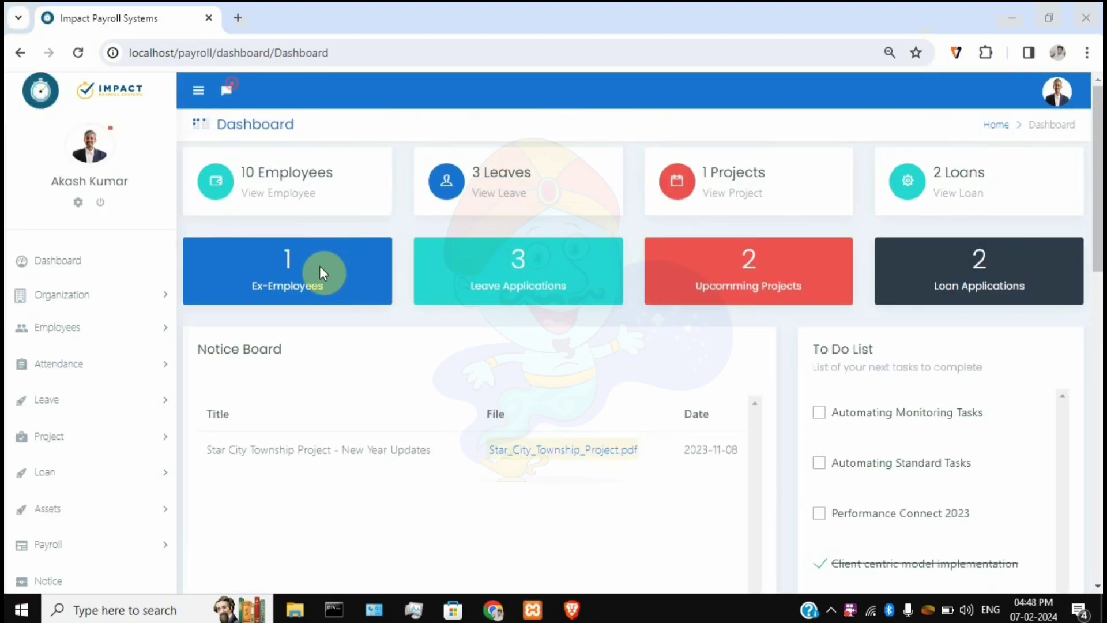
Go to Organization > Department in the sidebar.
left_click(131, 306)
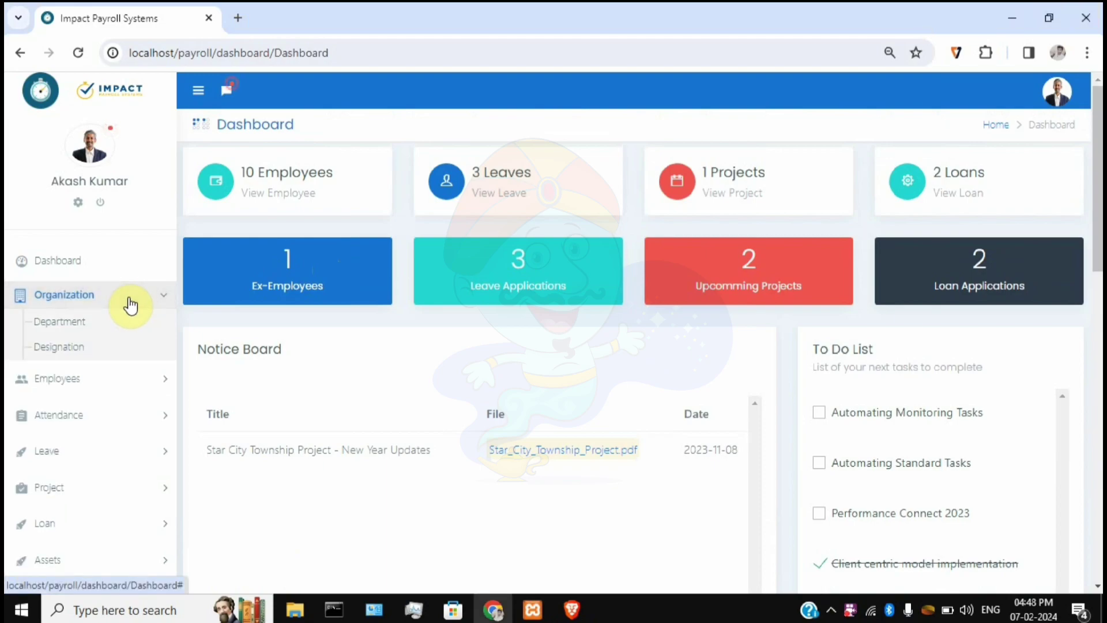
left_click(84, 320)
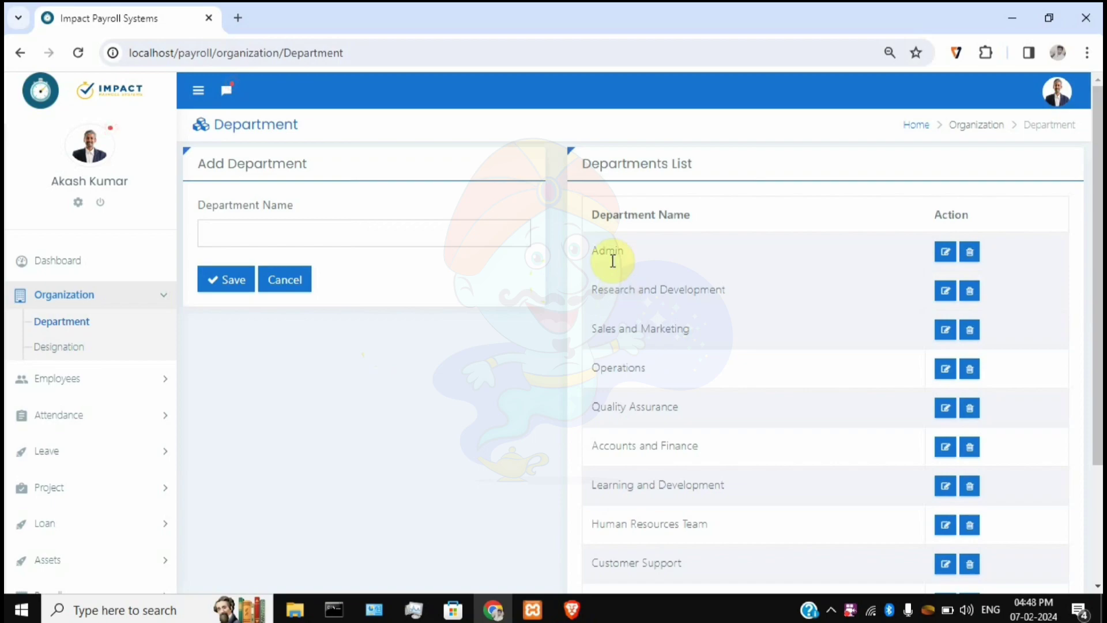
scroll(688, 281, "down", 2)
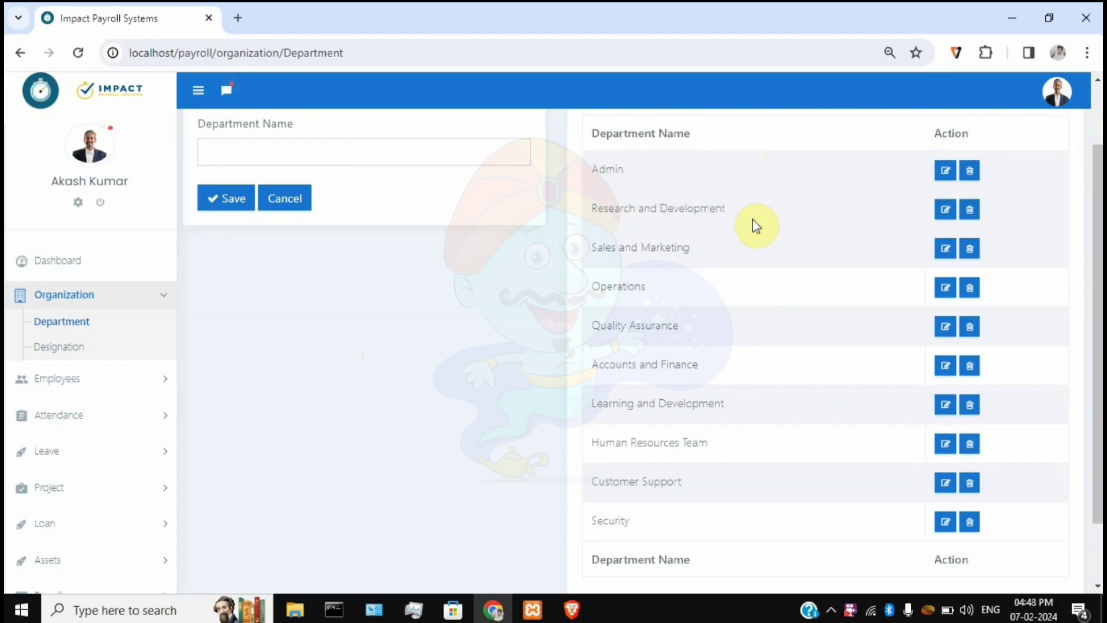
scroll(751, 224, "down", 2)
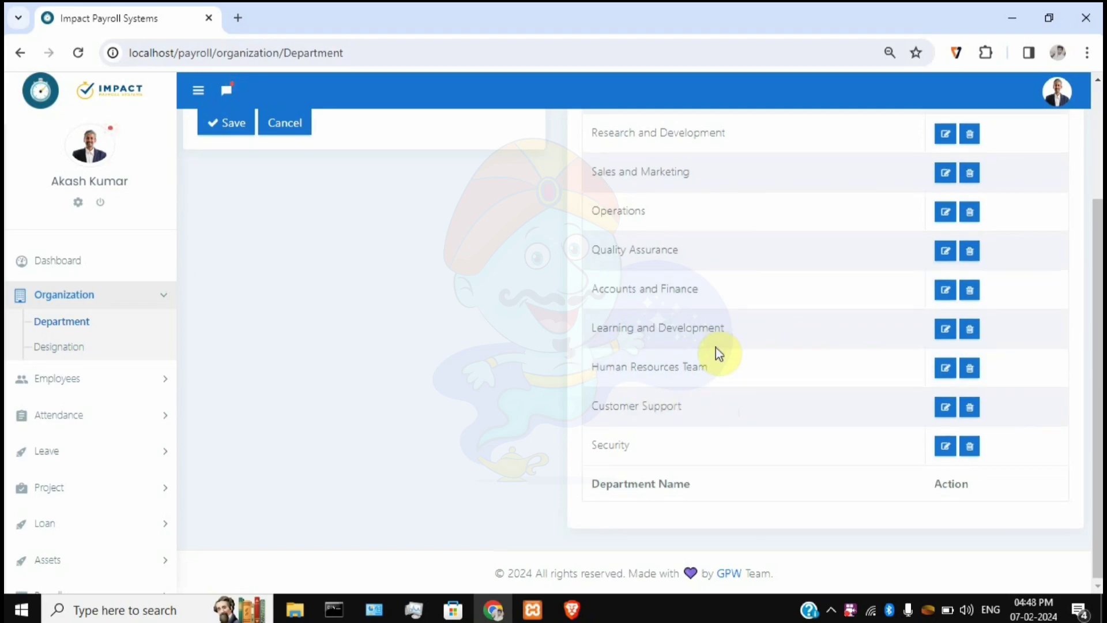
scroll(715, 347, "up", 3)
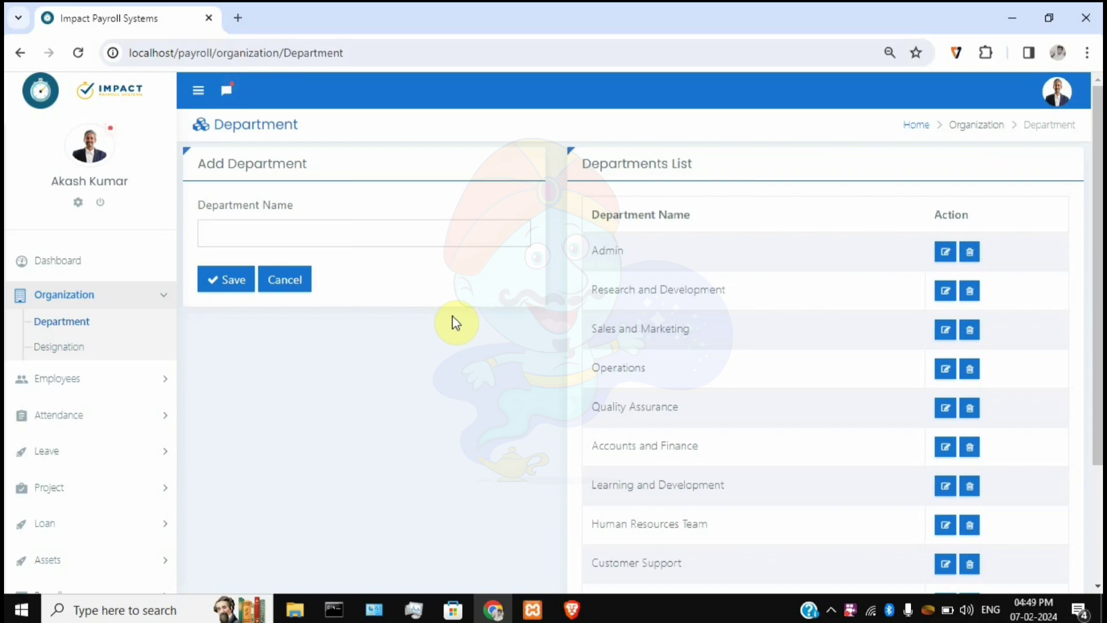
left_click(365, 240)
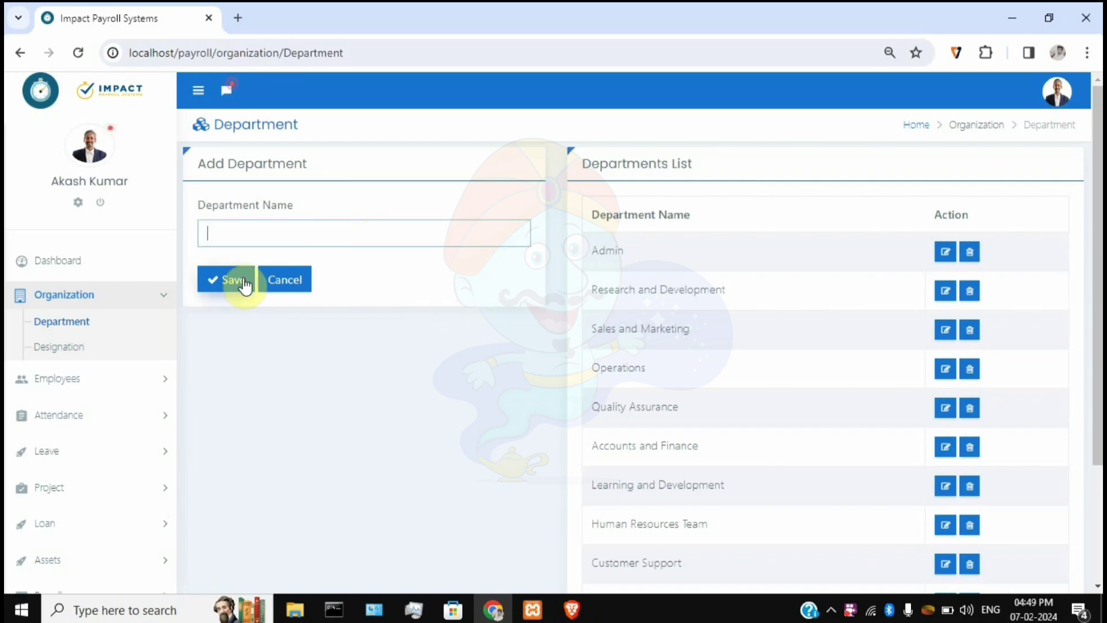
scroll(655, 289, "down", 3)
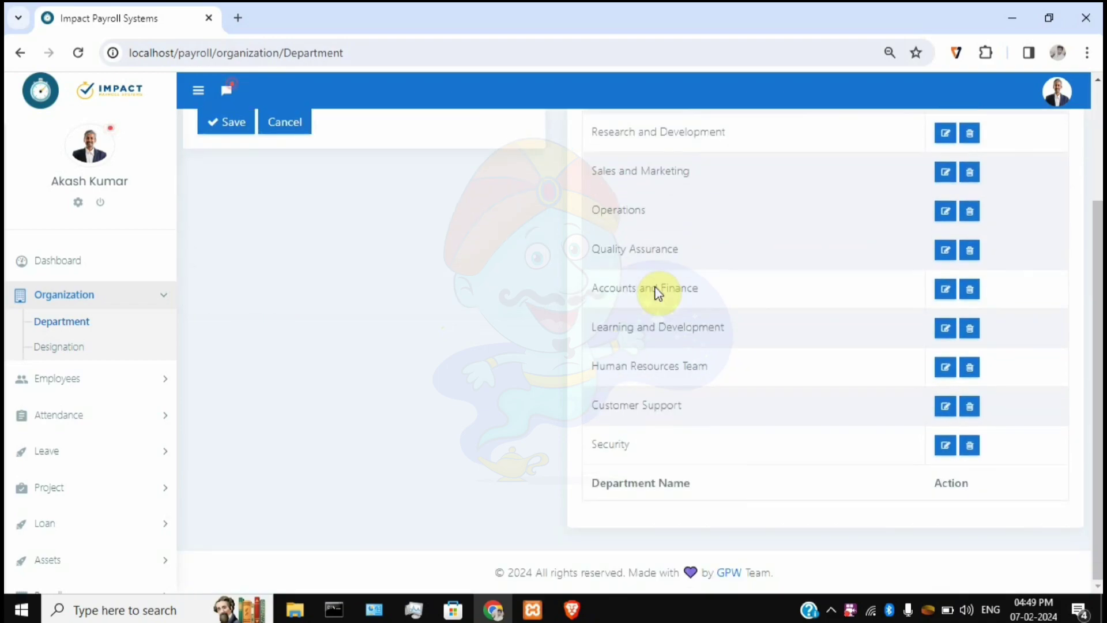
scroll(651, 290, "up", 3)
scroll(761, 306, "down", 3)
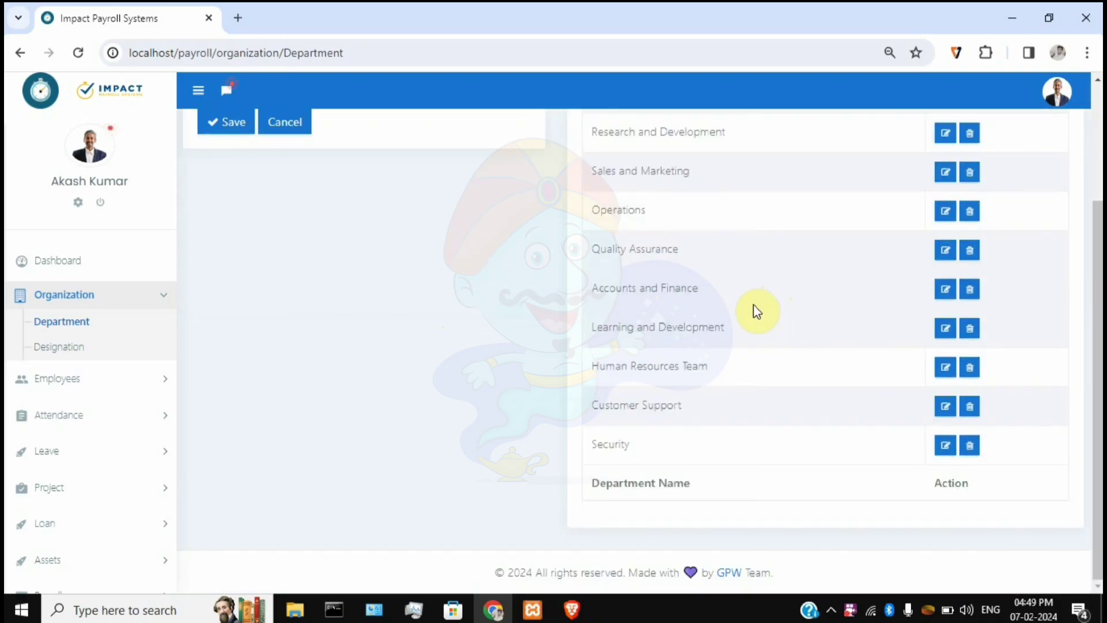
scroll(652, 300, "up", 3)
left_click(409, 153)
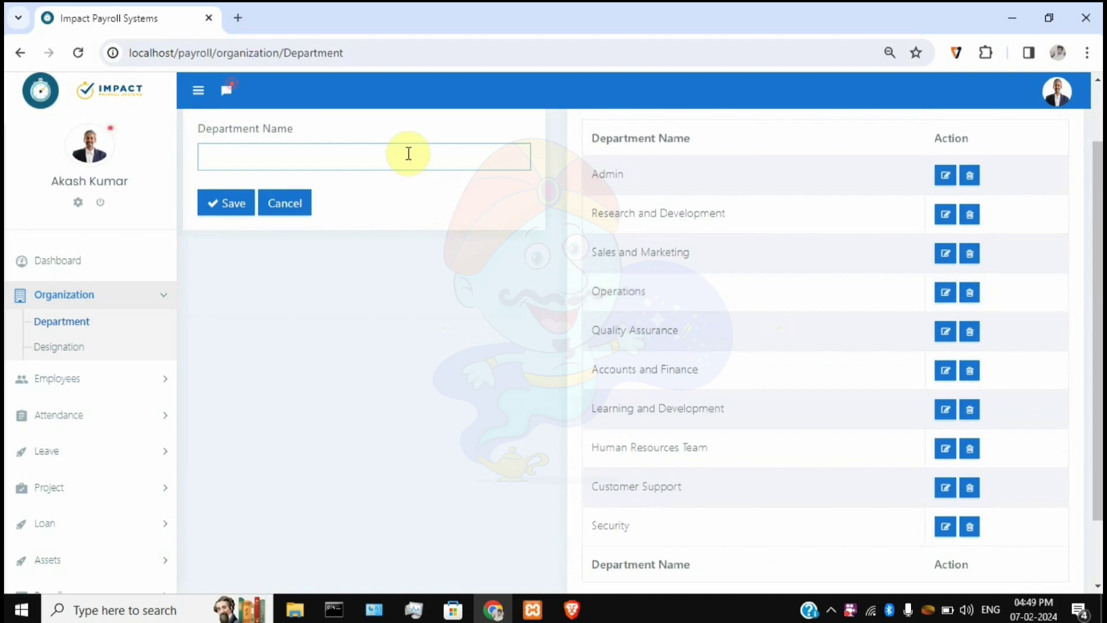
Save the new 'Automation Team' department, check it is listed, then go to Designation.
type("Automation Team")
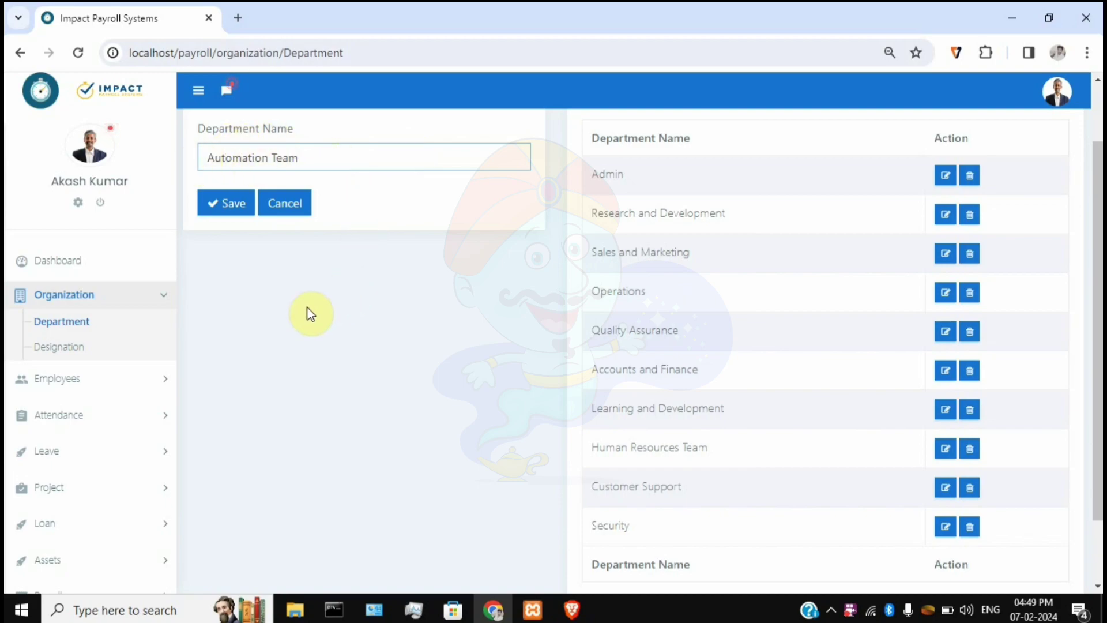
left_click(222, 206)
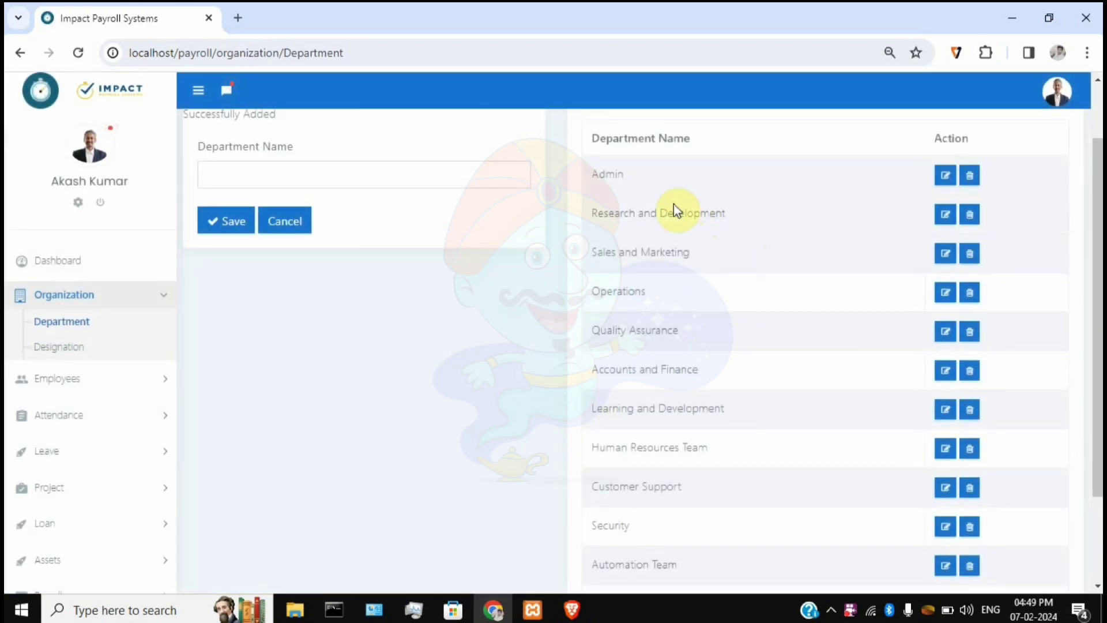
scroll(637, 250, "down", 2)
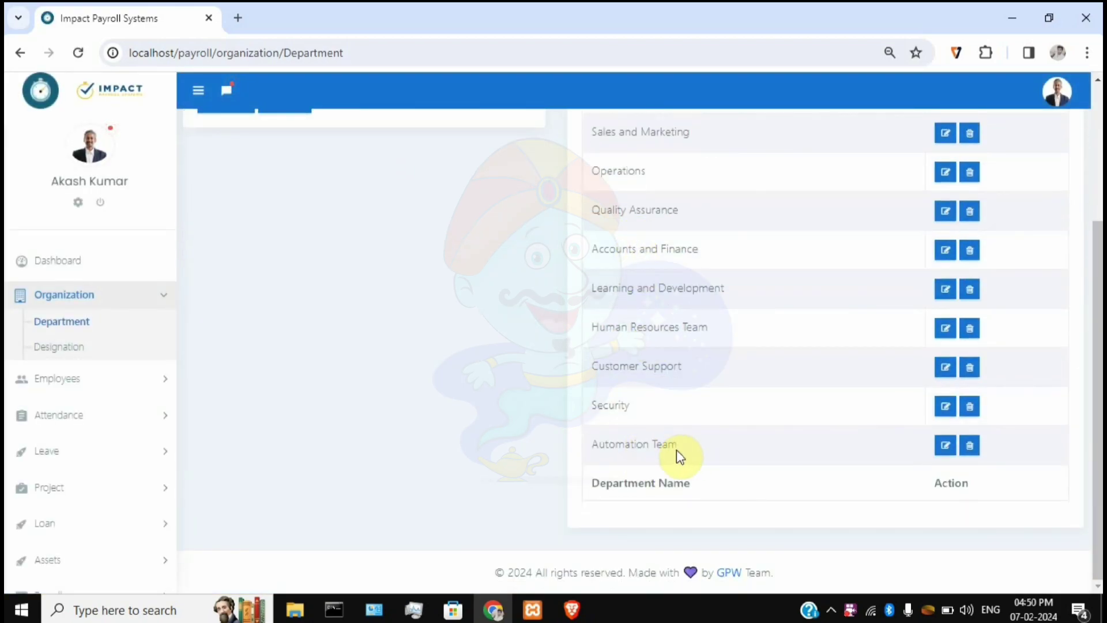
scroll(345, 347, "up", 3)
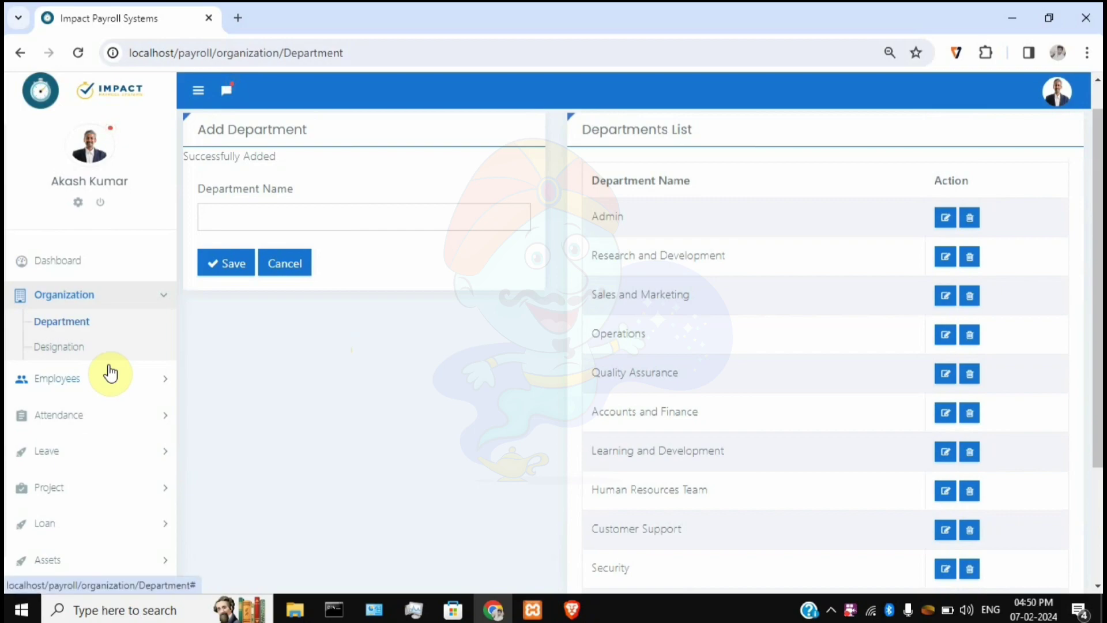
left_click(76, 347)
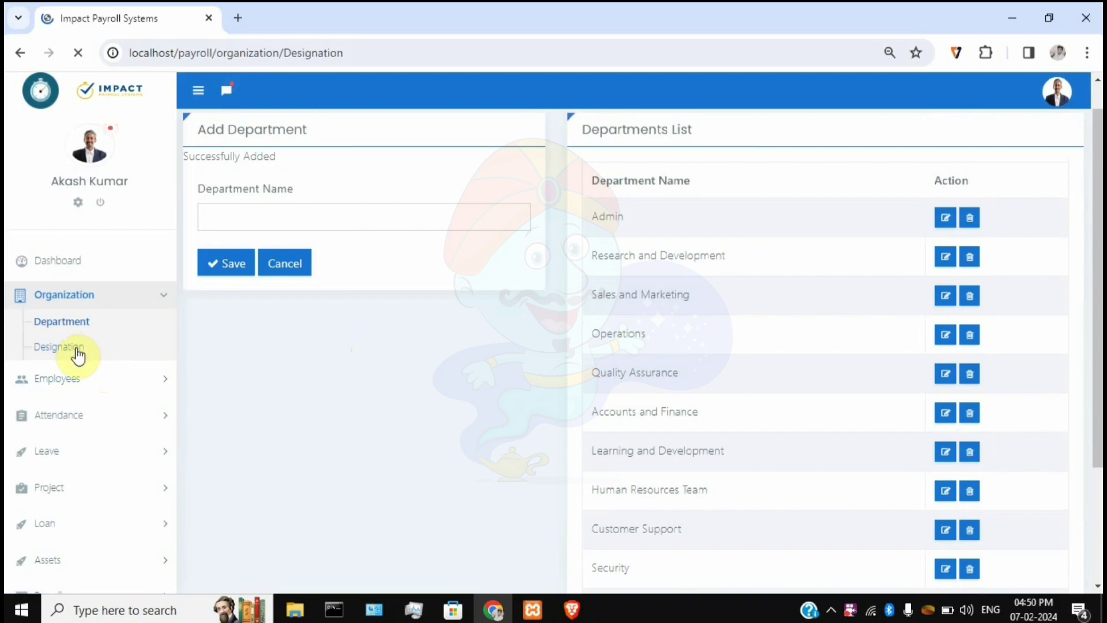
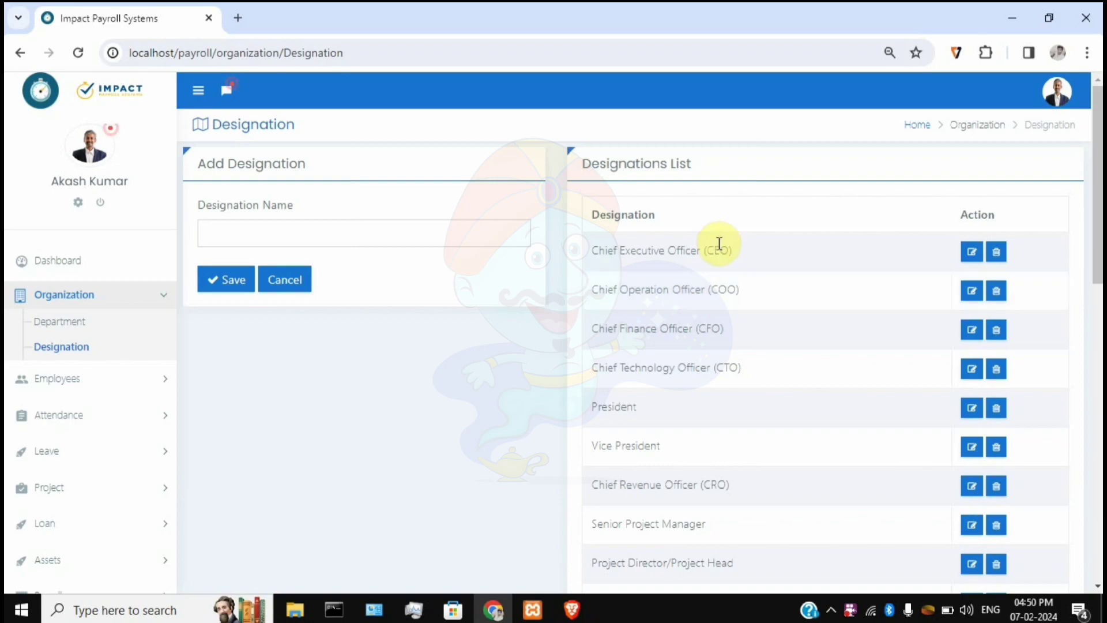
scroll(718, 241, "down", 1)
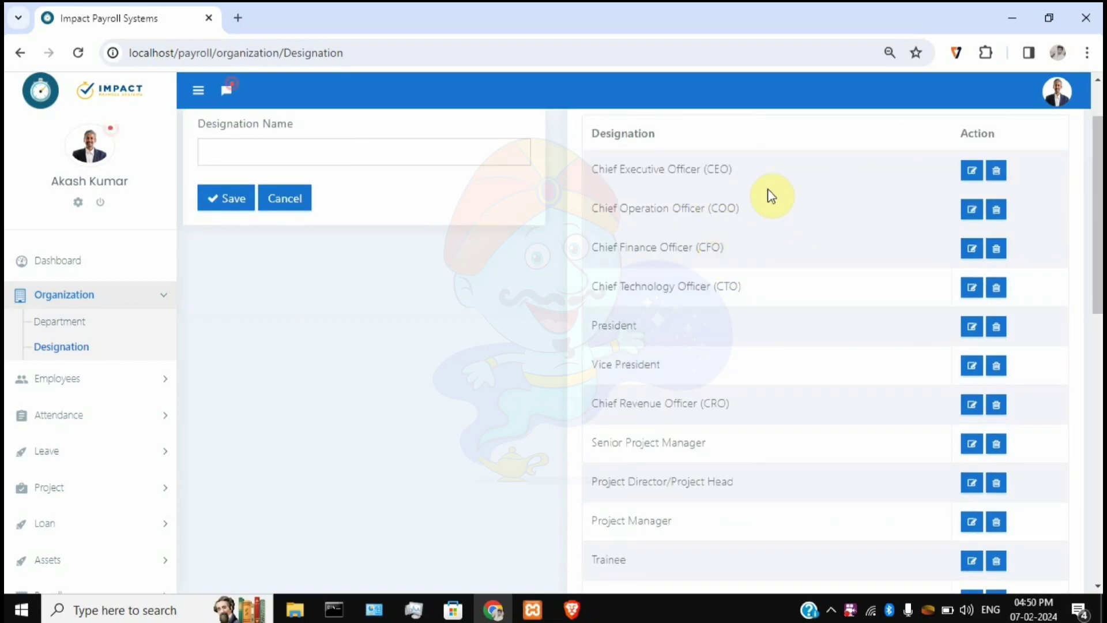
scroll(761, 231, "down", 2)
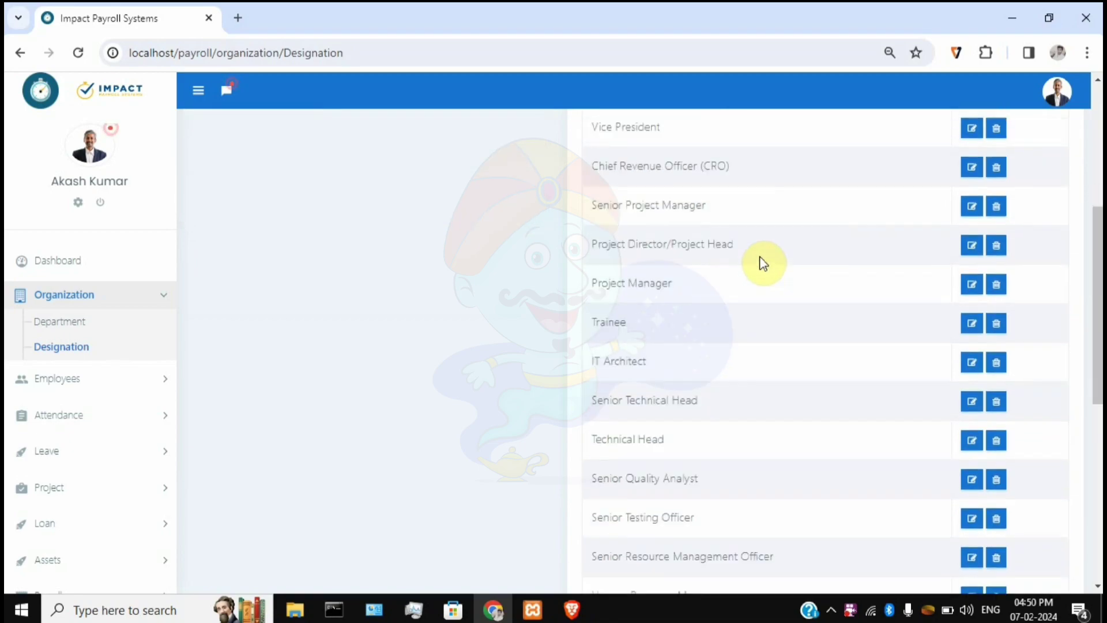
scroll(760, 271, "down", 2)
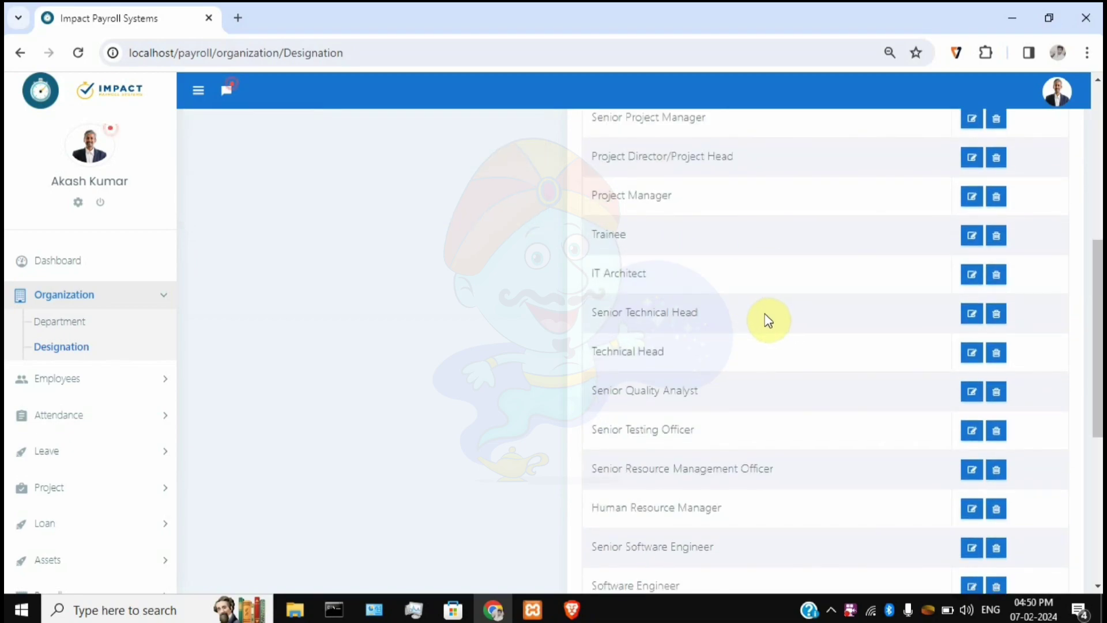
scroll(762, 325, "down", 2)
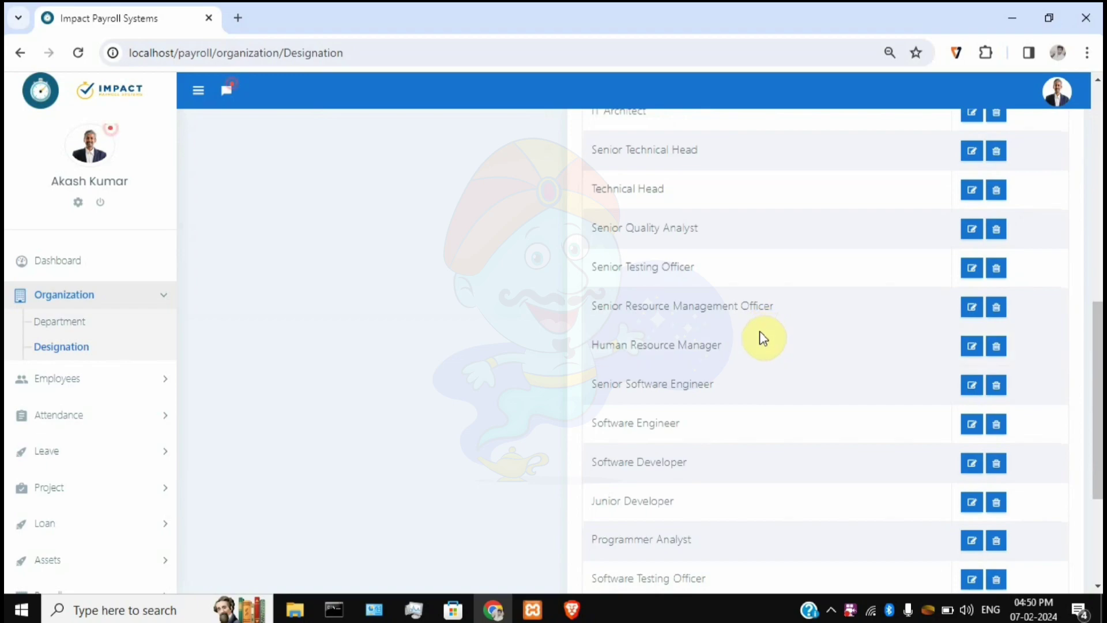
scroll(764, 364, "down", 1)
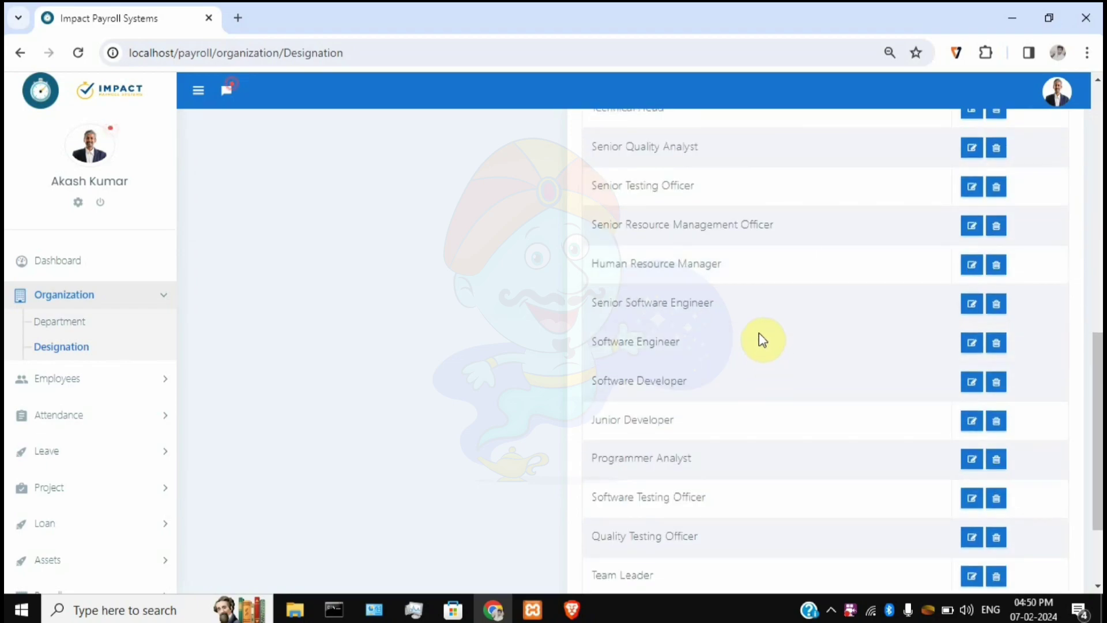
scroll(759, 342, "down", 2)
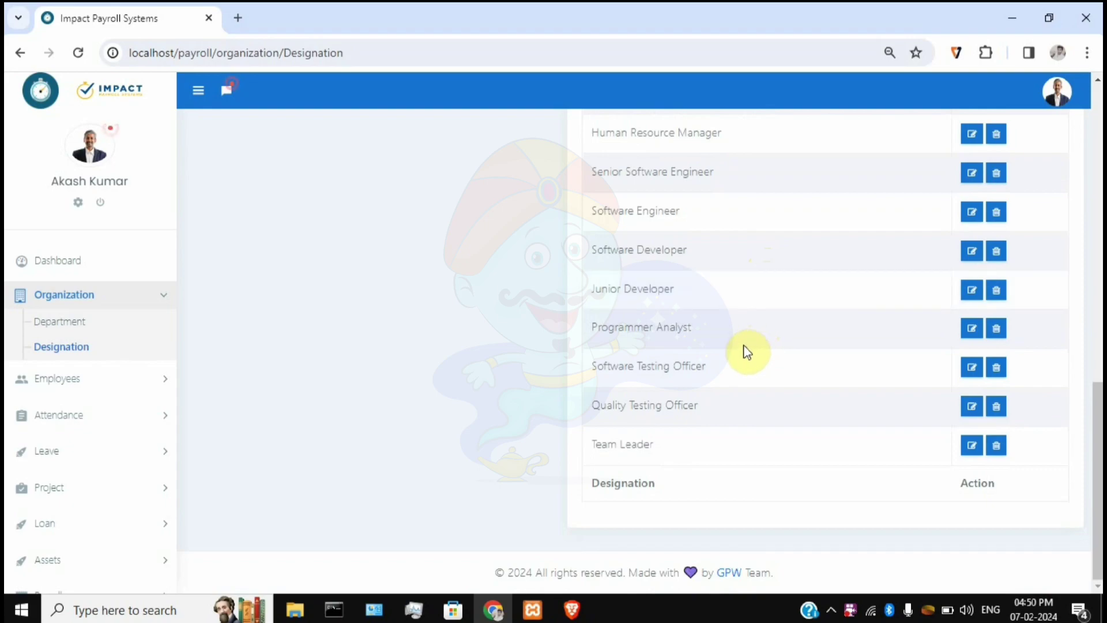
scroll(753, 352, "up", 6)
scroll(537, 270, "up", 5)
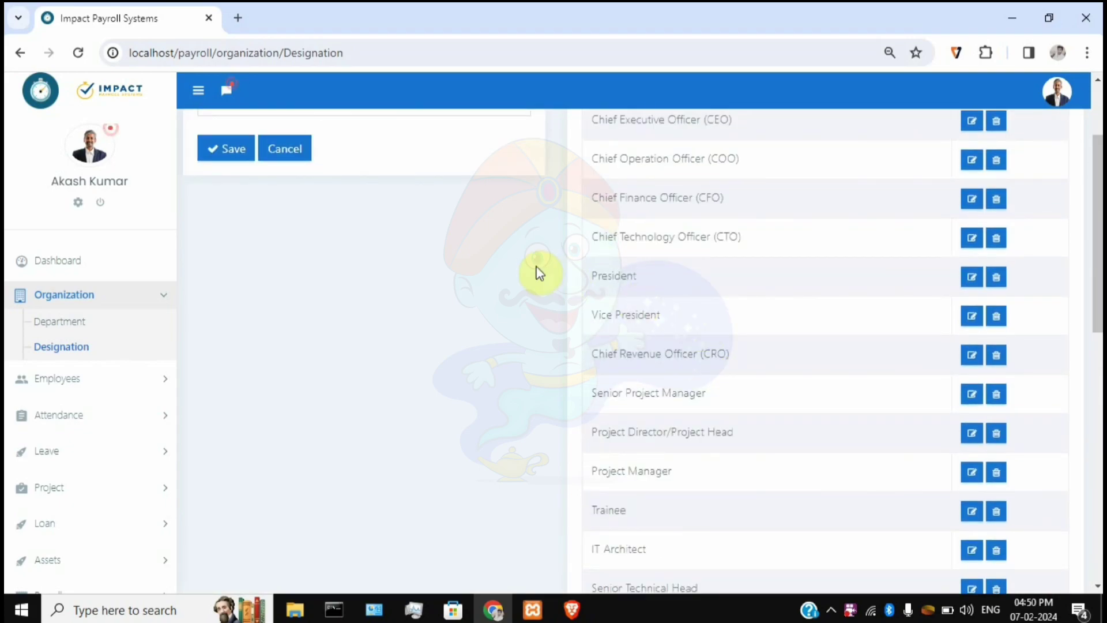
left_click(323, 232)
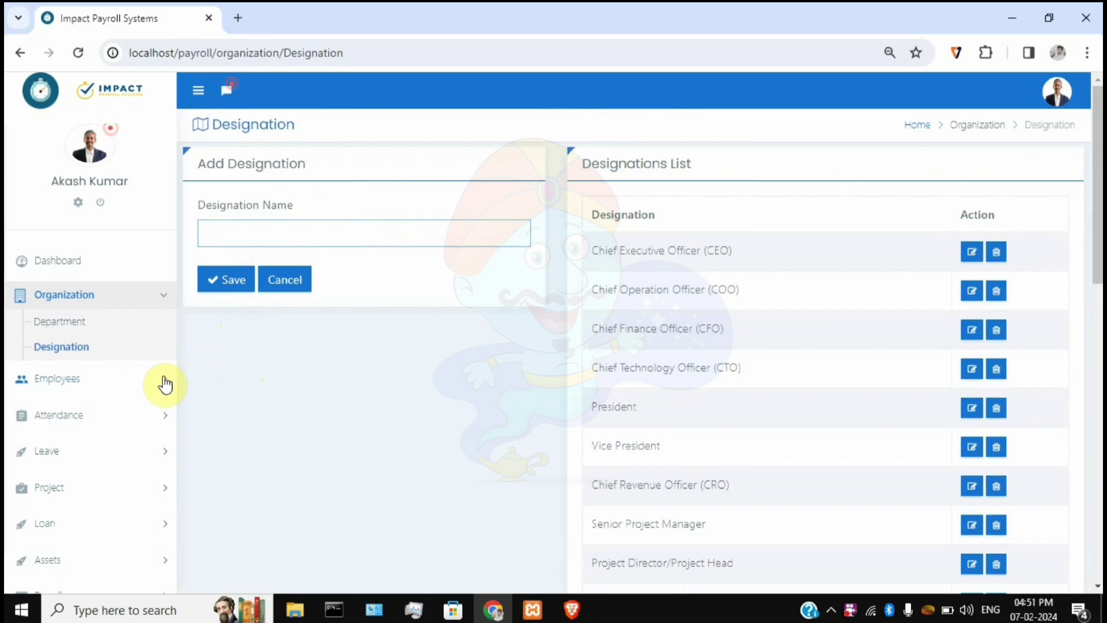
Collapse Organization and expand Employees in the sidebar to reach the All Employees list.
left_click(159, 306)
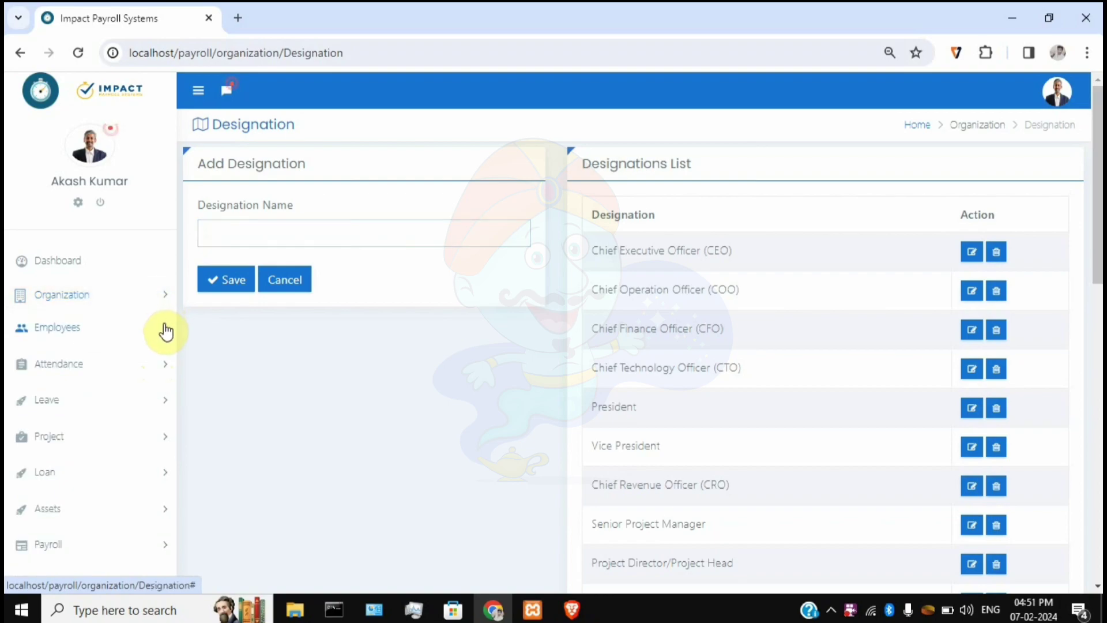
left_click(166, 331)
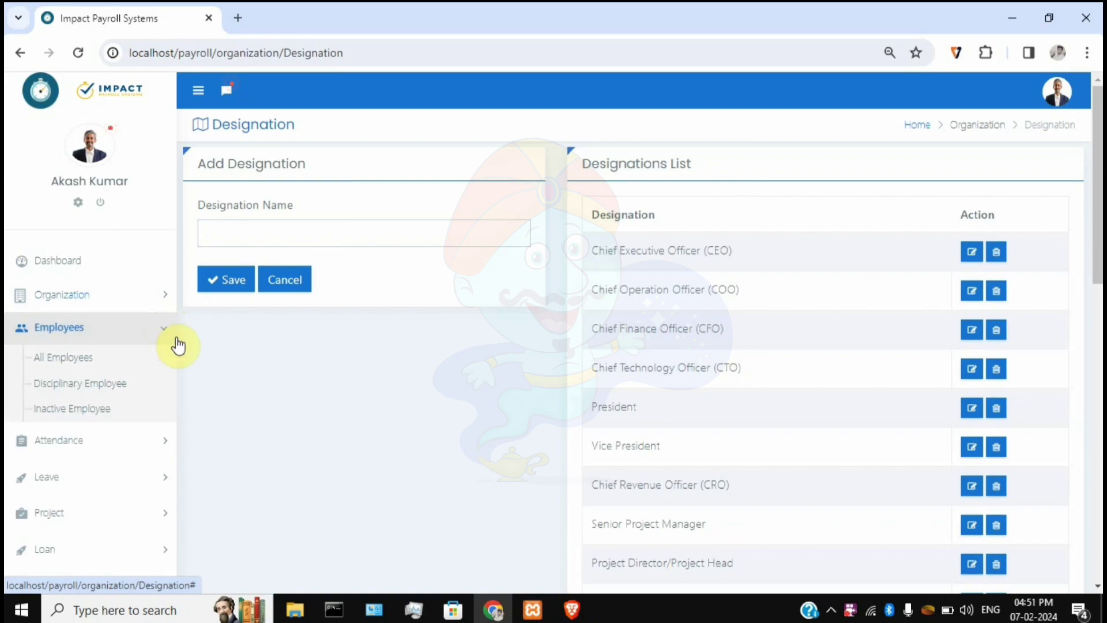
scroll(173, 346, "down", 2)
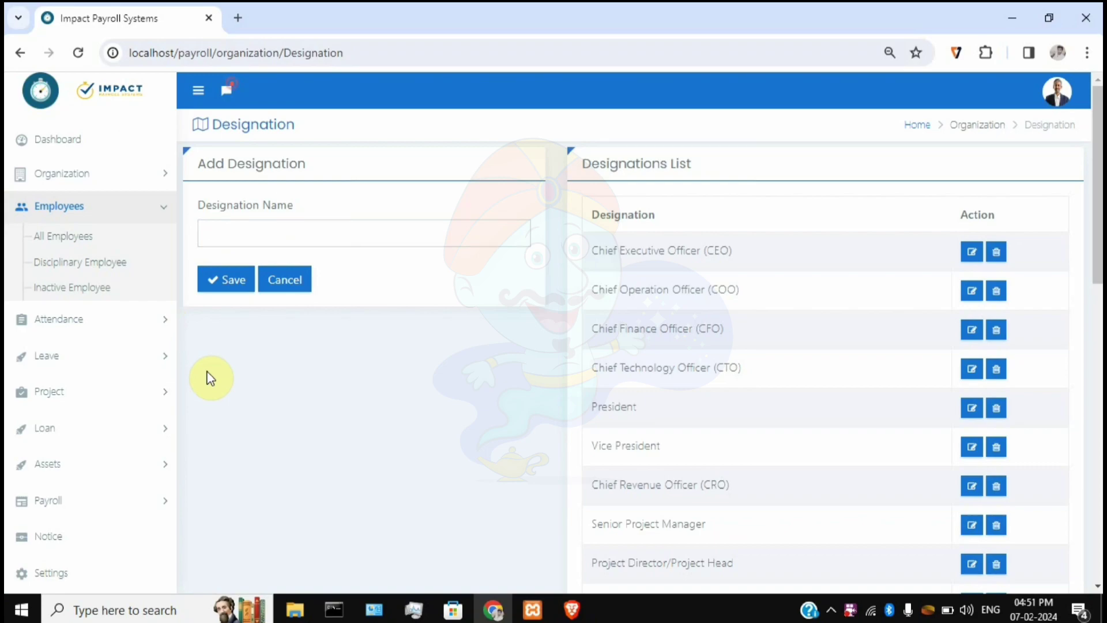
left_click(87, 236)
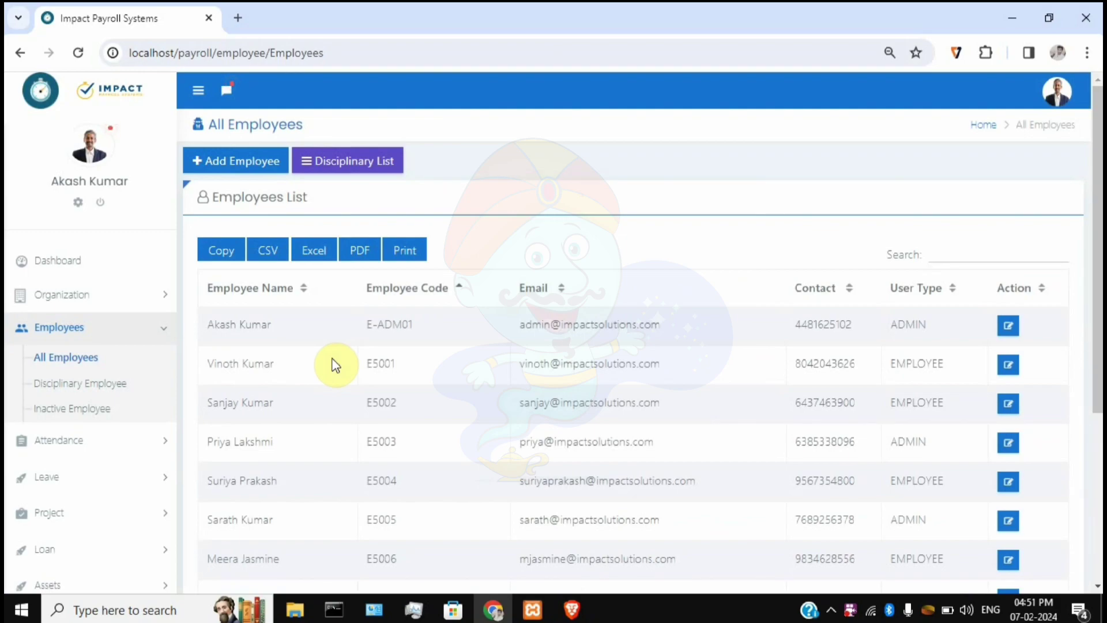
Scroll the Employees List and edit the fifth employee to open their profile.
scroll(335, 366, "down", 1)
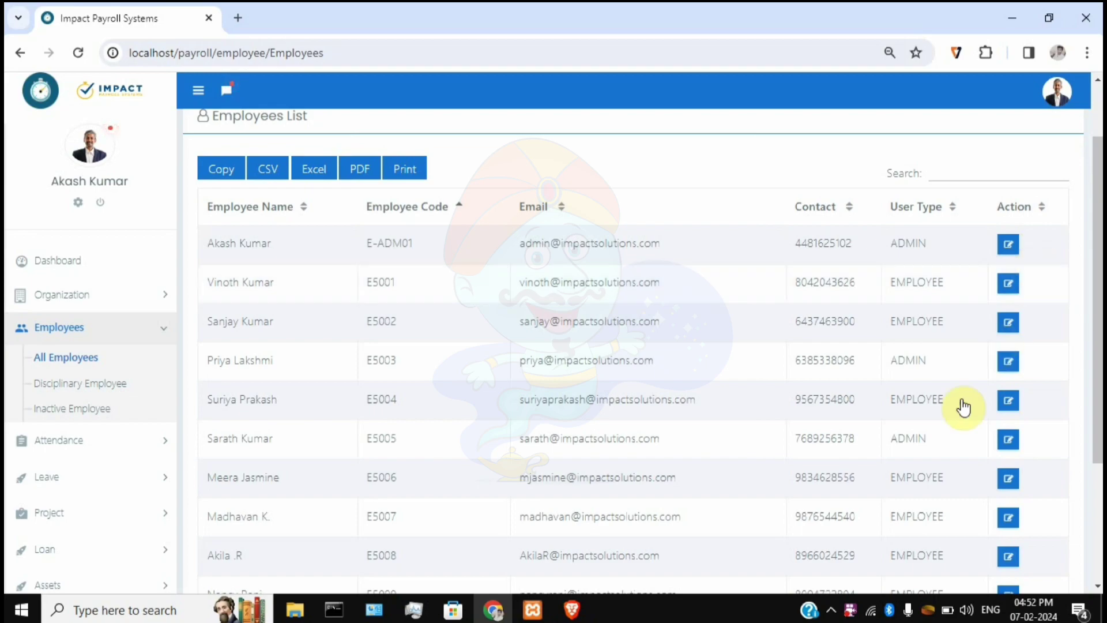
scroll(646, 360, "down", 1)
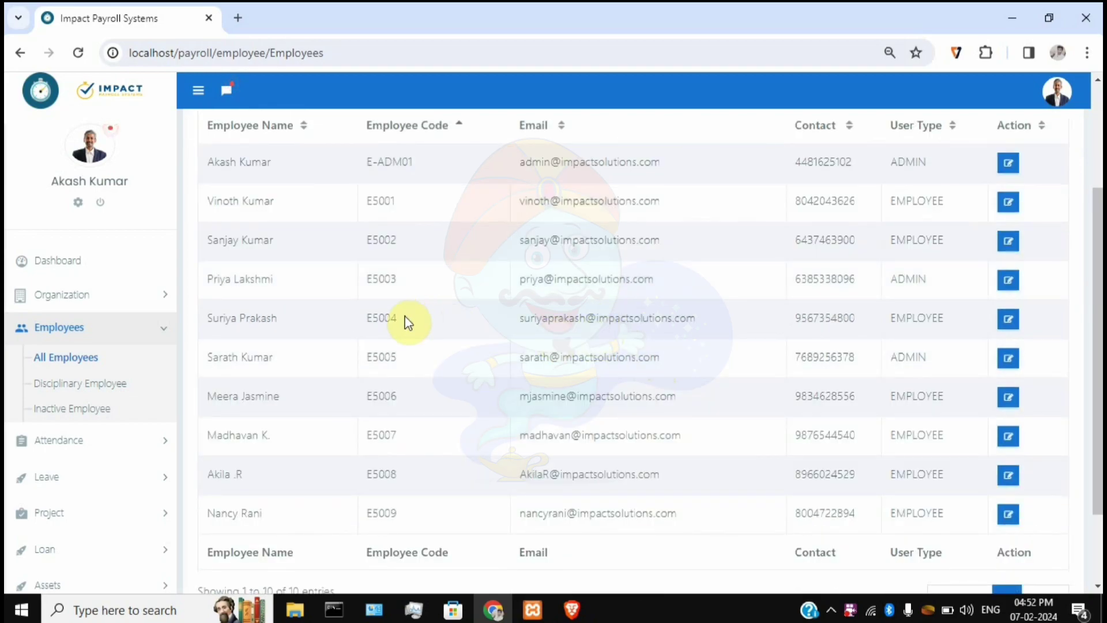
left_click(1008, 319)
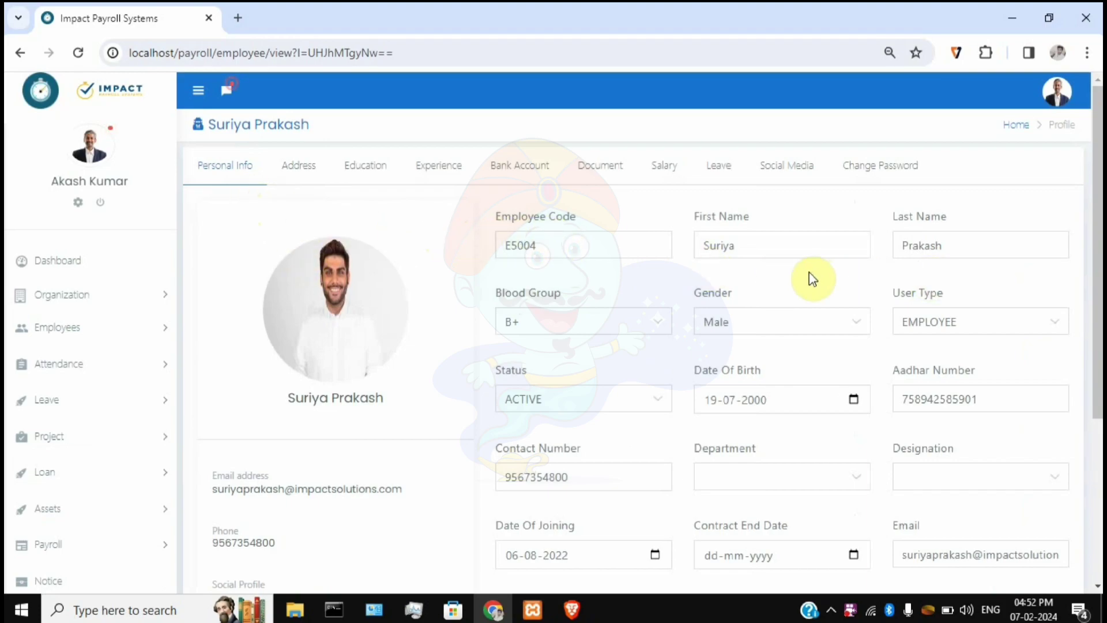
Review the Personal Info fields, then switch to the employee's Address tab.
scroll(812, 278, "down", 1)
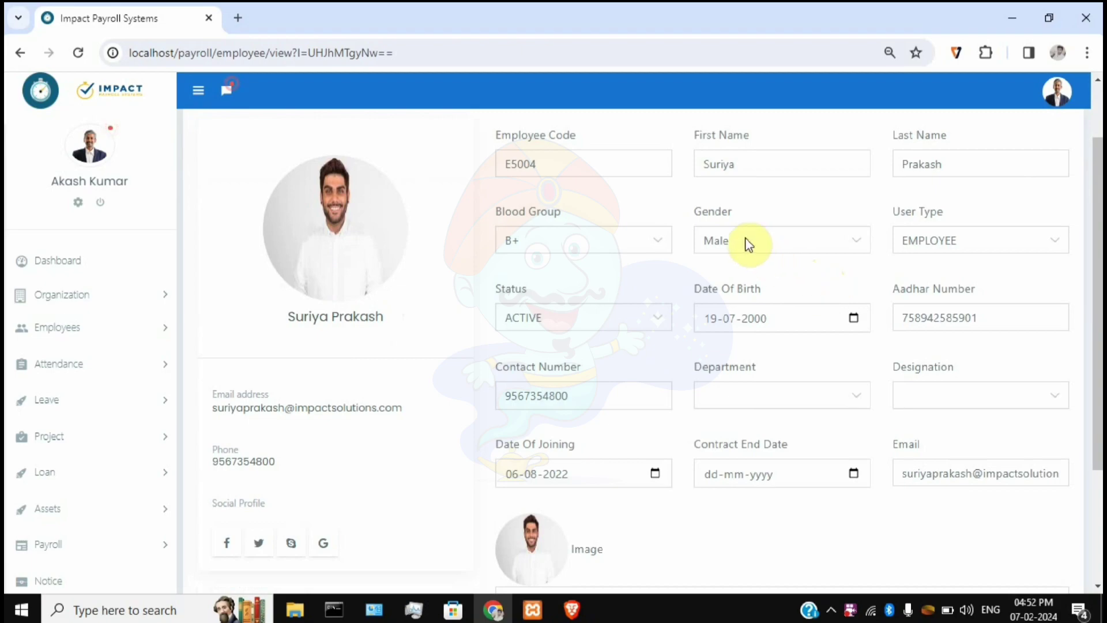
scroll(660, 239, "down", 1)
scroll(599, 244, "down", 1)
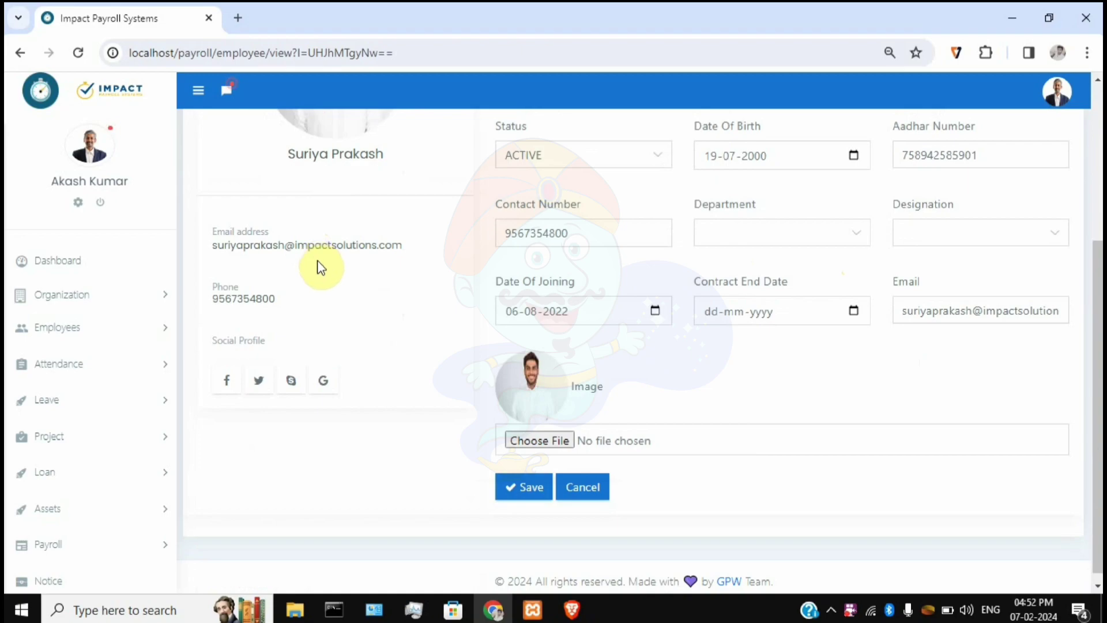
scroll(320, 271, "up", 3)
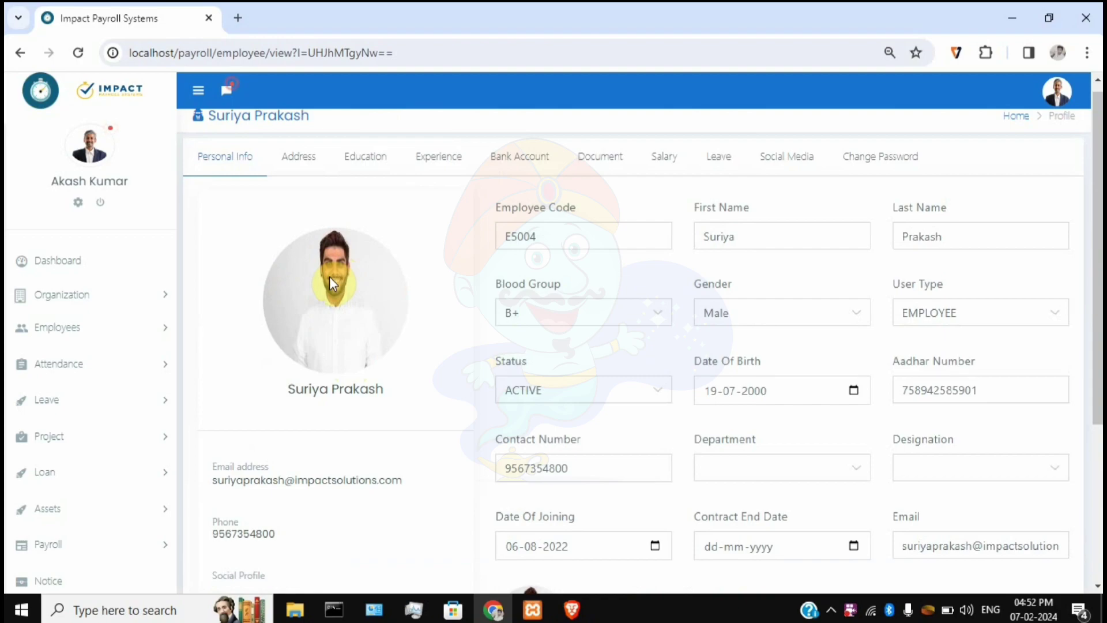
left_click(302, 162)
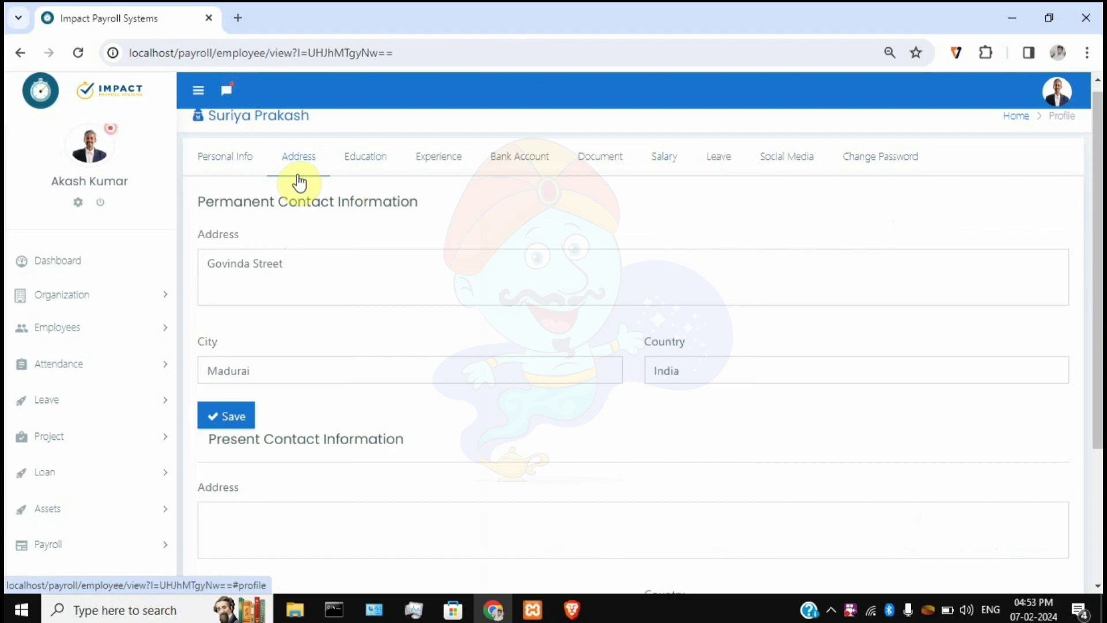
Browse the employee's Education, Experience and Document tabs.
left_click(362, 168)
left_click(433, 165)
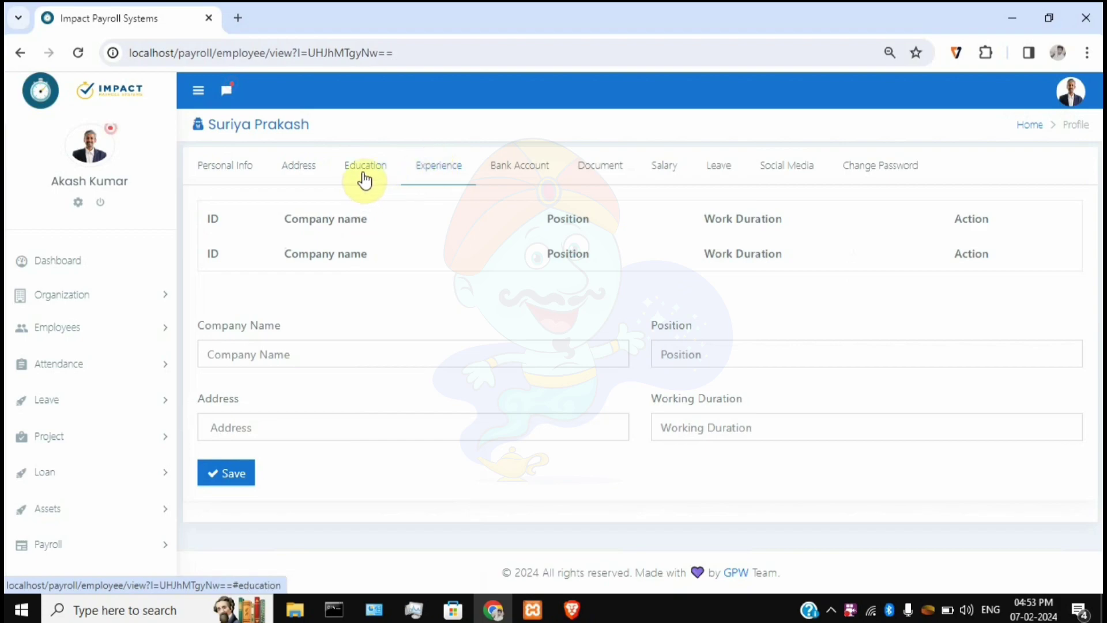
left_click(364, 176)
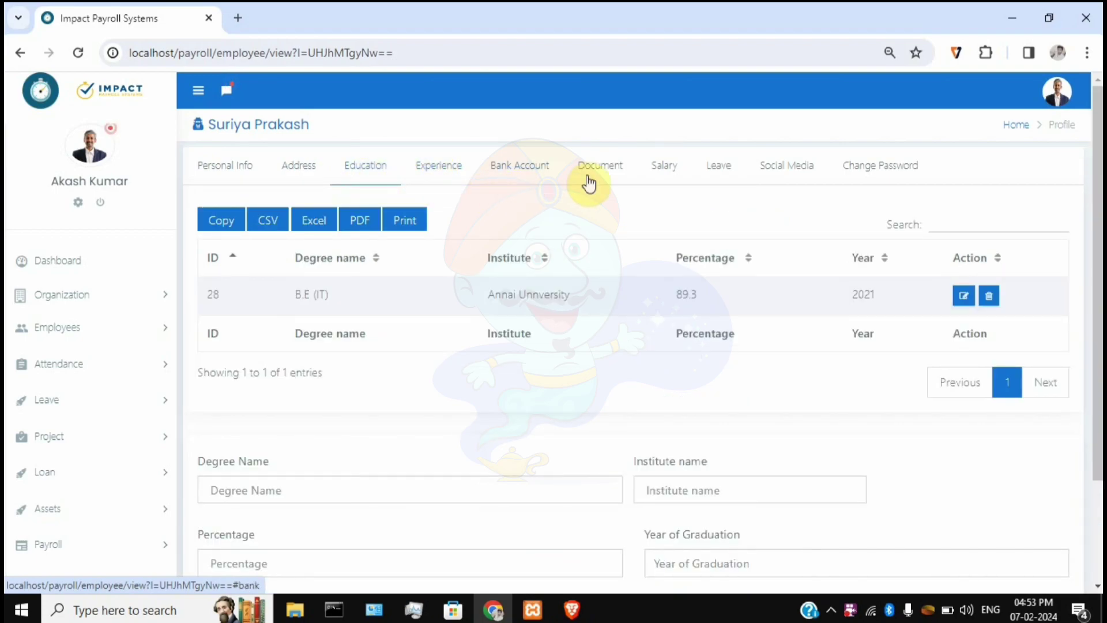
left_click(594, 175)
Review the Salary breakdown, then show the Leave allocation form.
left_click(651, 178)
scroll(676, 239, "down", 3)
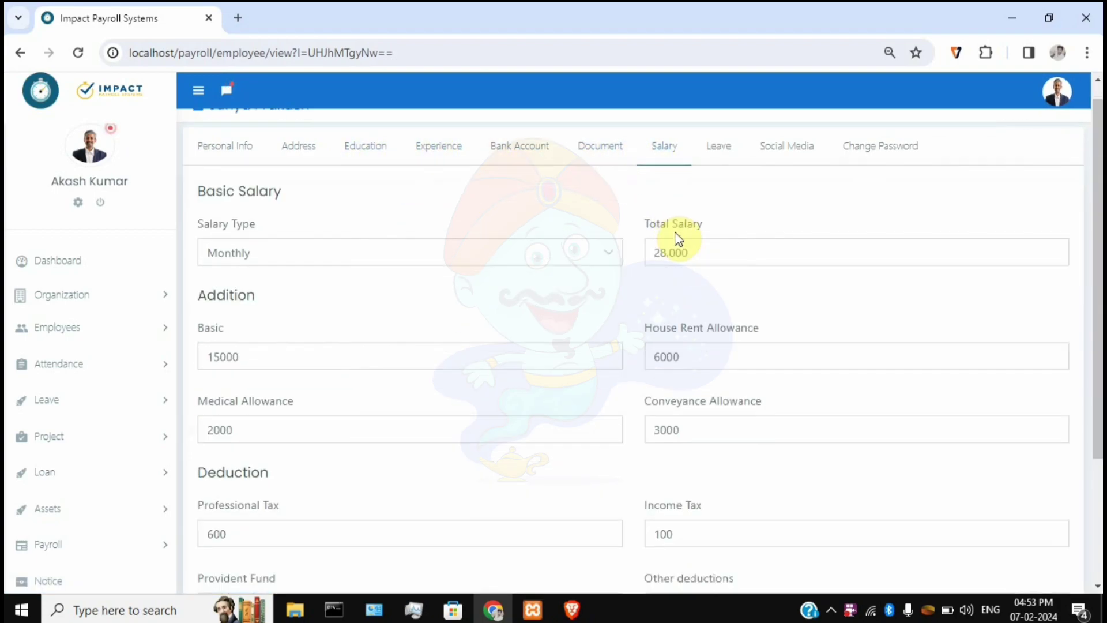
scroll(678, 239, "up", 3)
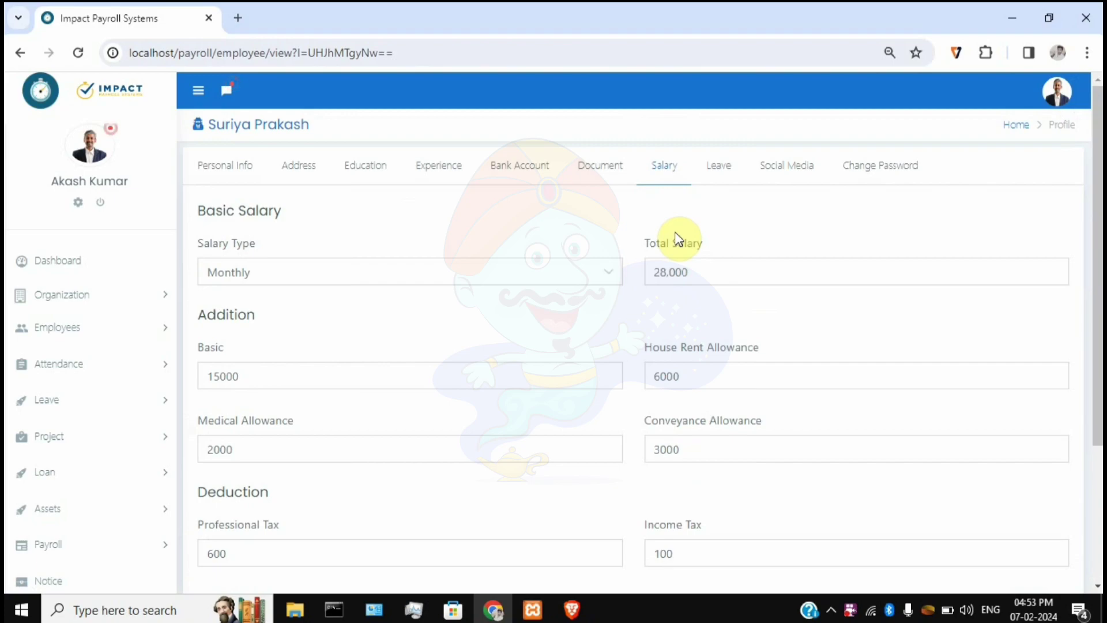
left_click(719, 184)
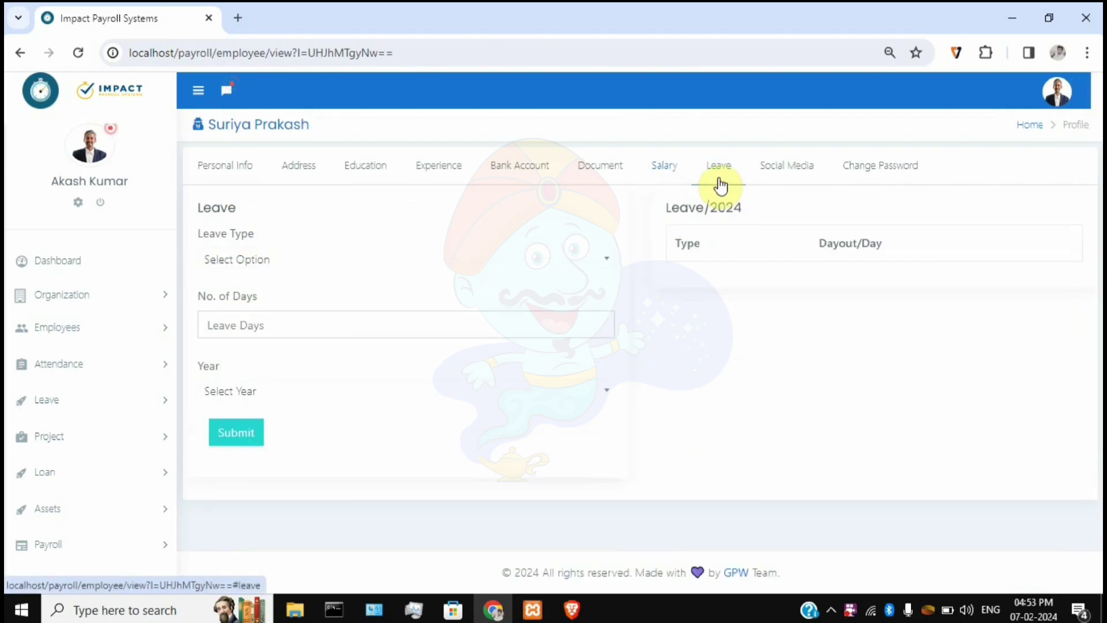
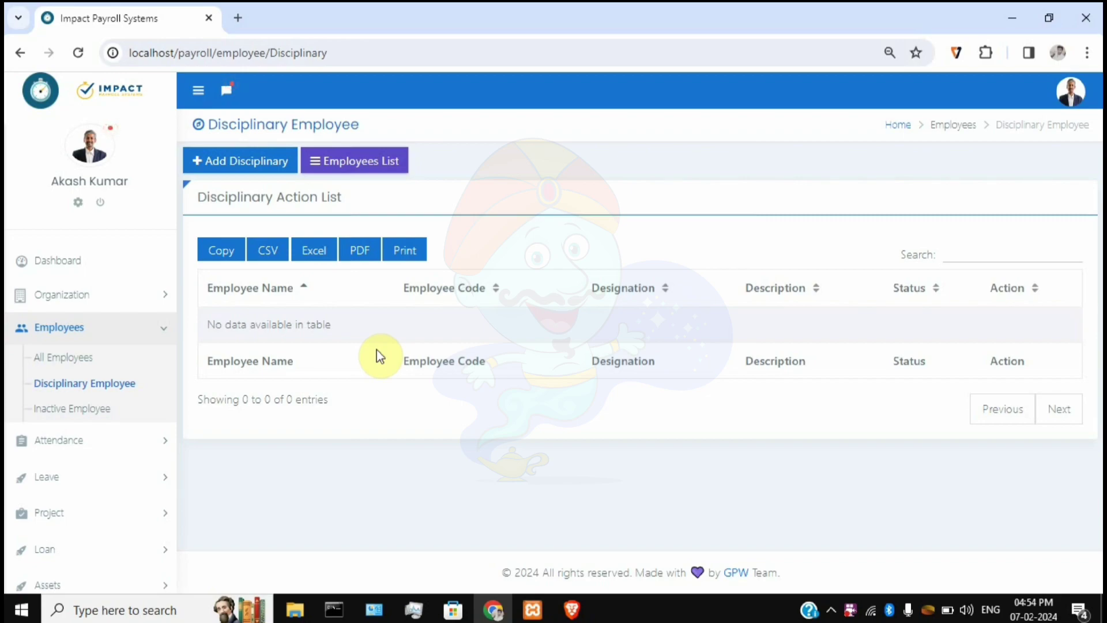
Start a disciplinary notice, pick Demotion as the action, then close it without submitting.
left_click(247, 171)
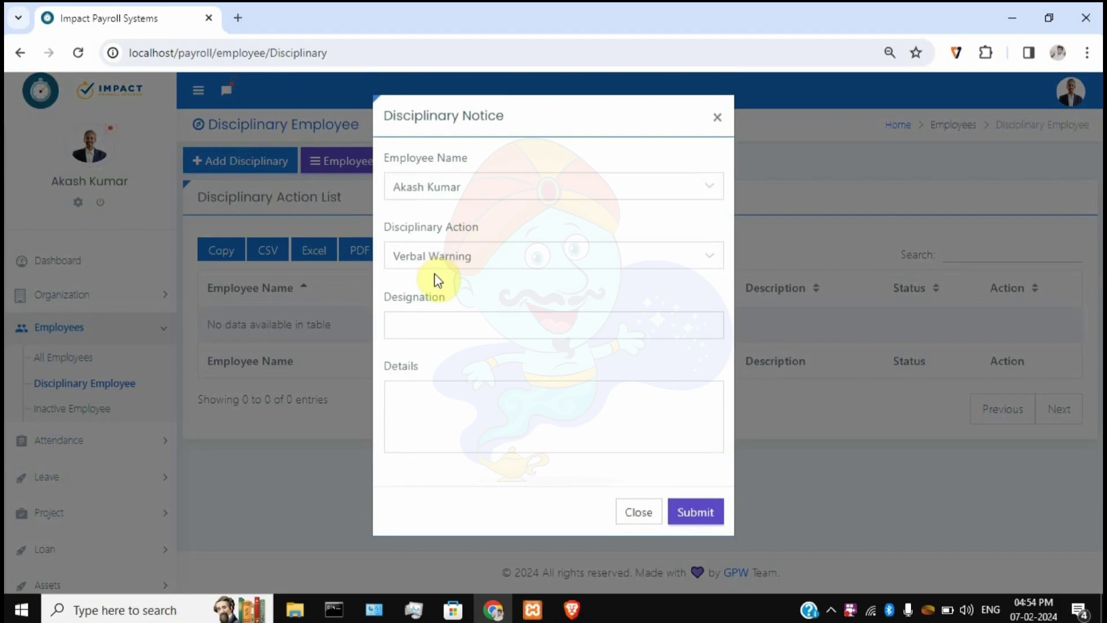
left_click(468, 194)
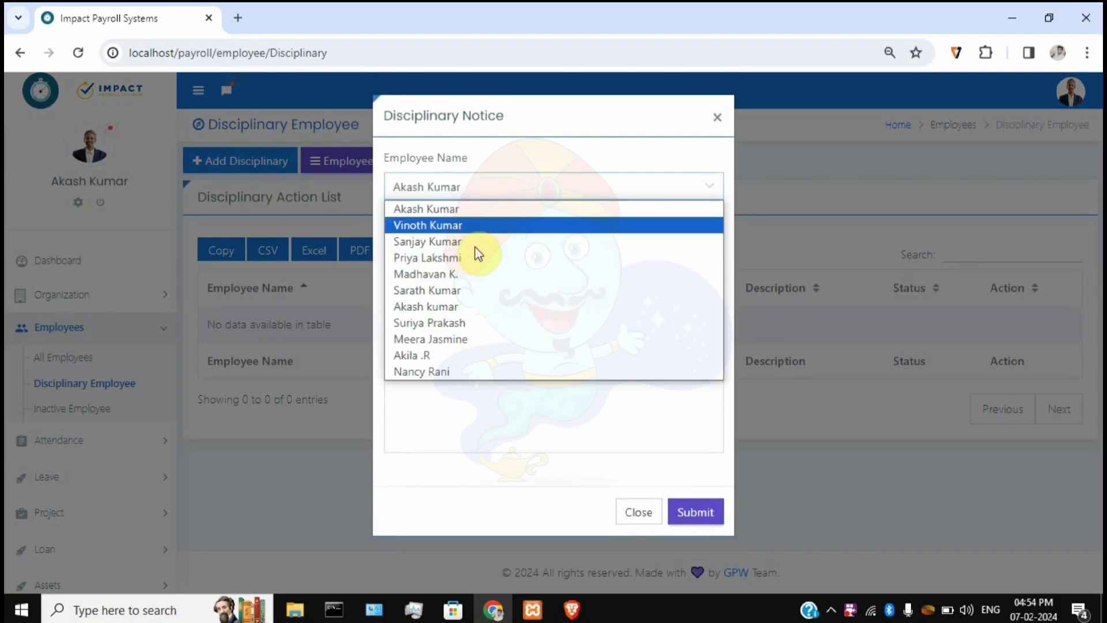
left_click(470, 444)
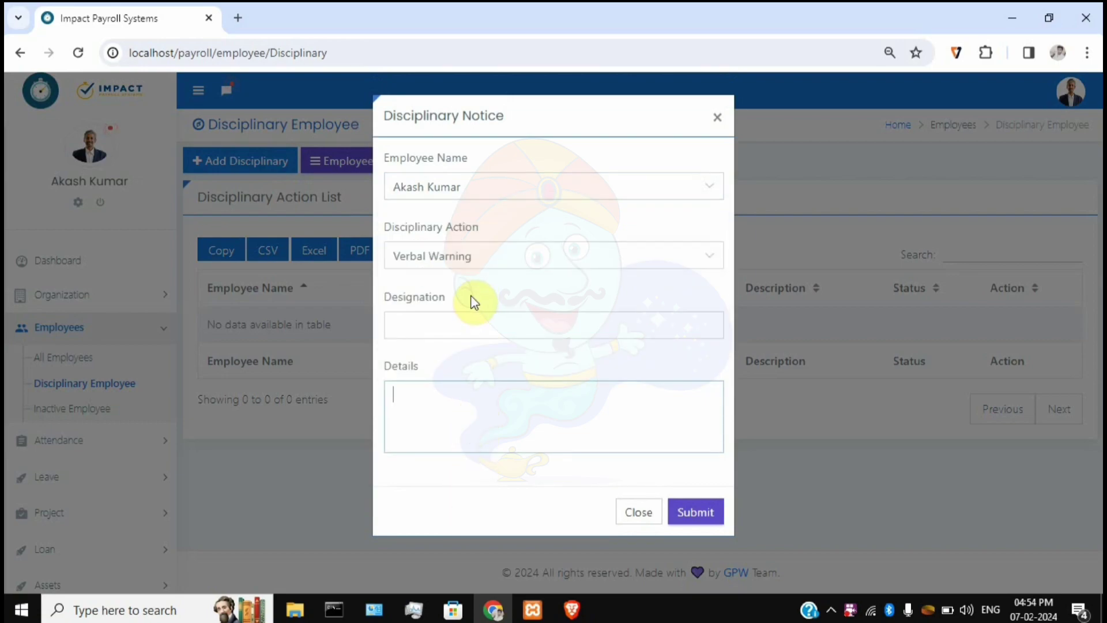
left_click(465, 261)
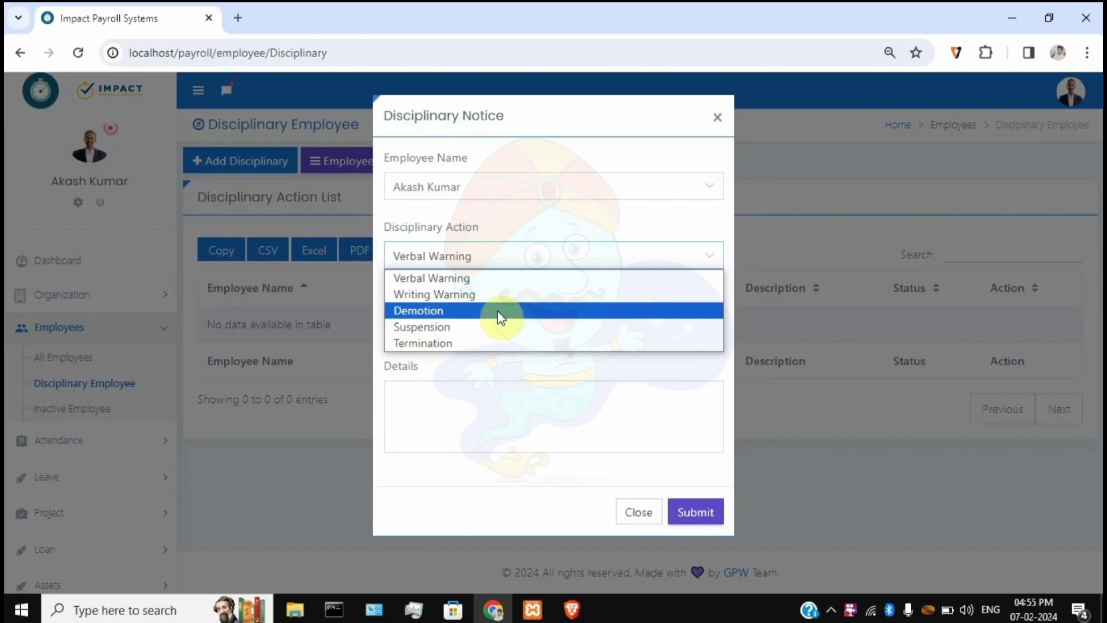
left_click(498, 316)
left_click(490, 324)
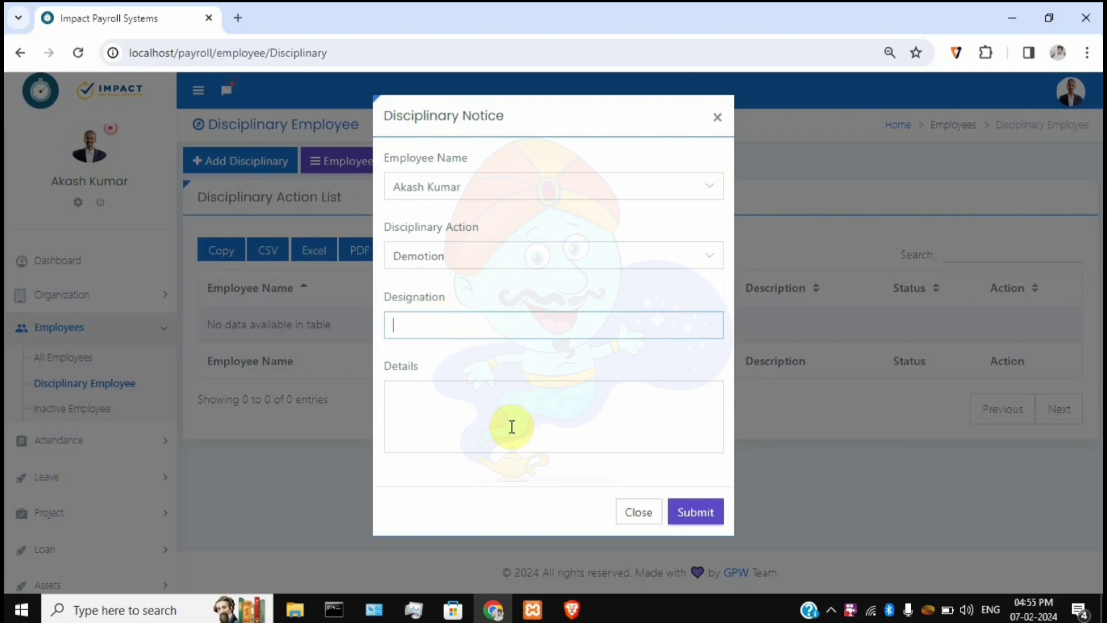
left_click(494, 405)
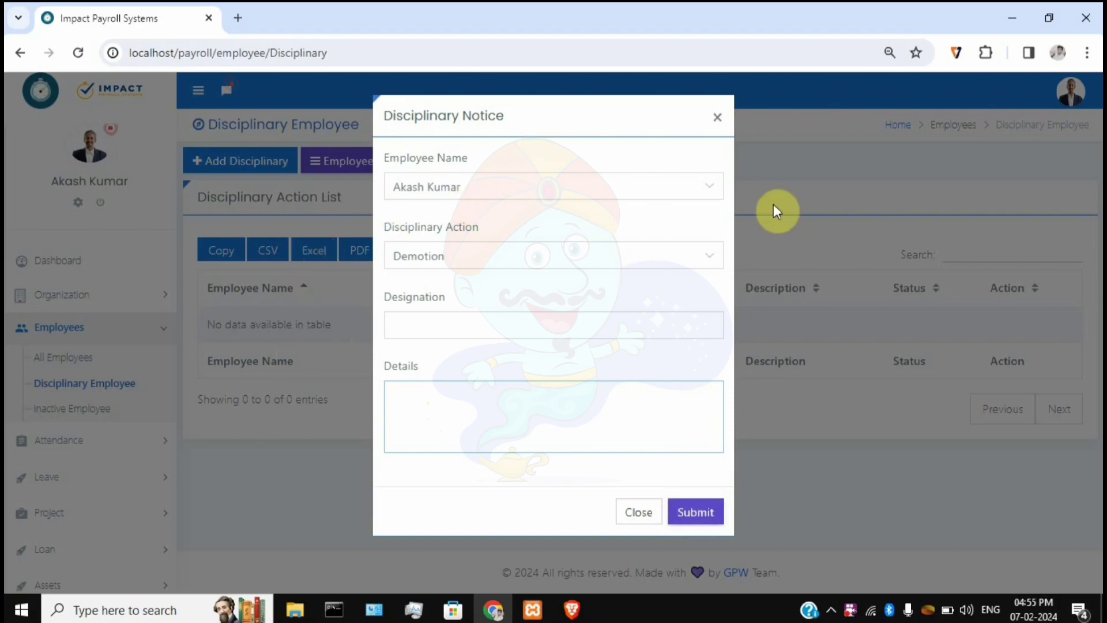
left_click(717, 117)
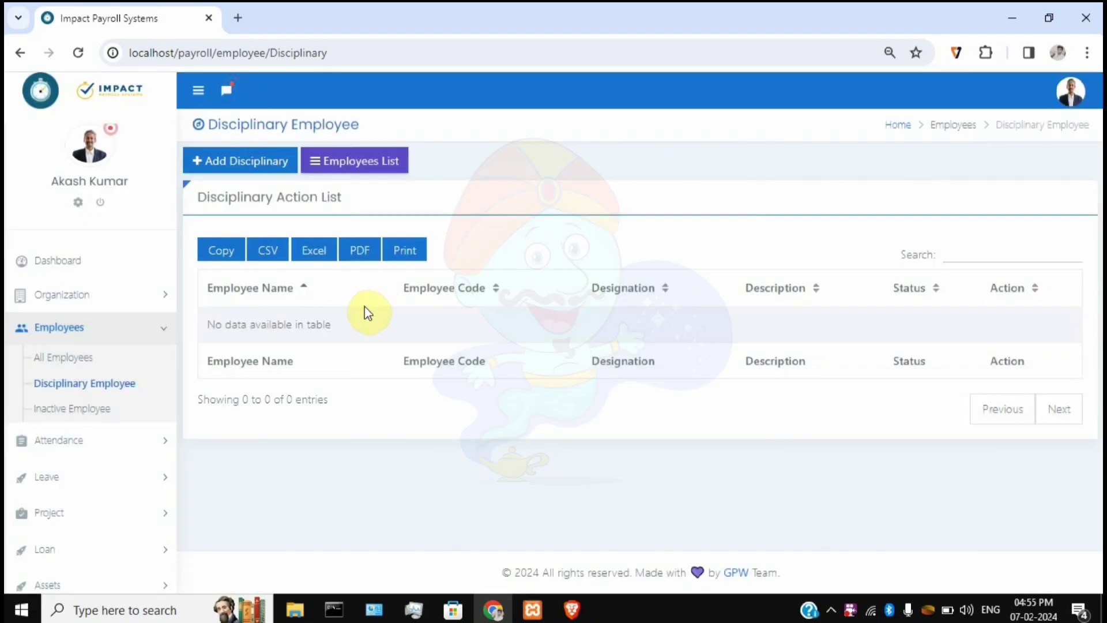
Open the Inactive Employee list, preview the Add Employee form, then return to the inactive list.
left_click(108, 420)
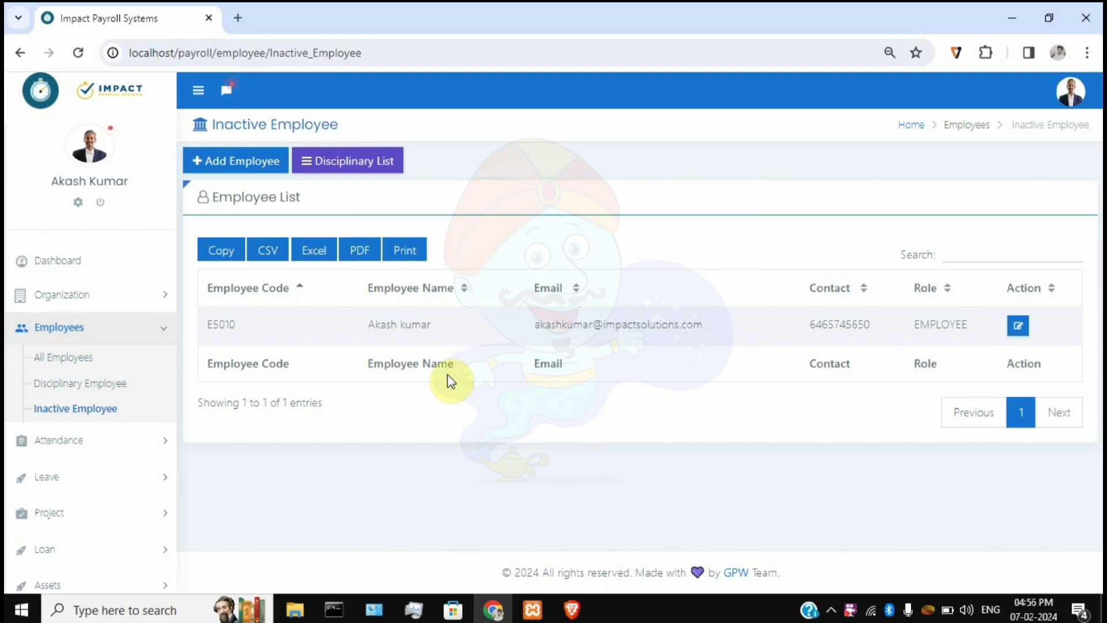
left_click(271, 162)
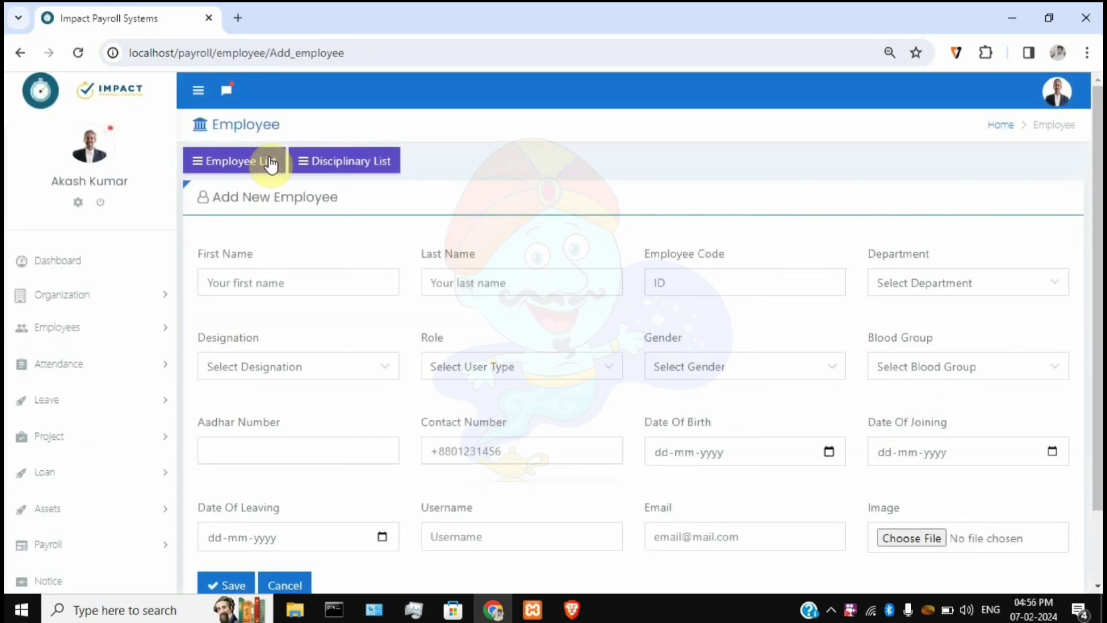
scroll(271, 163, "down", 2)
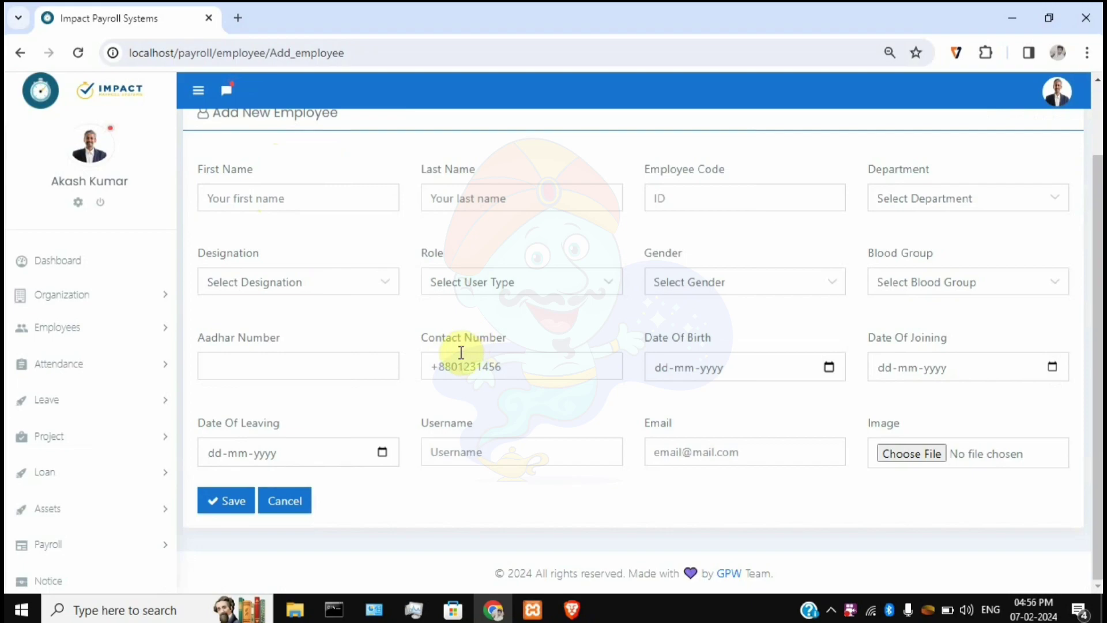
scroll(461, 353, "up", 2)
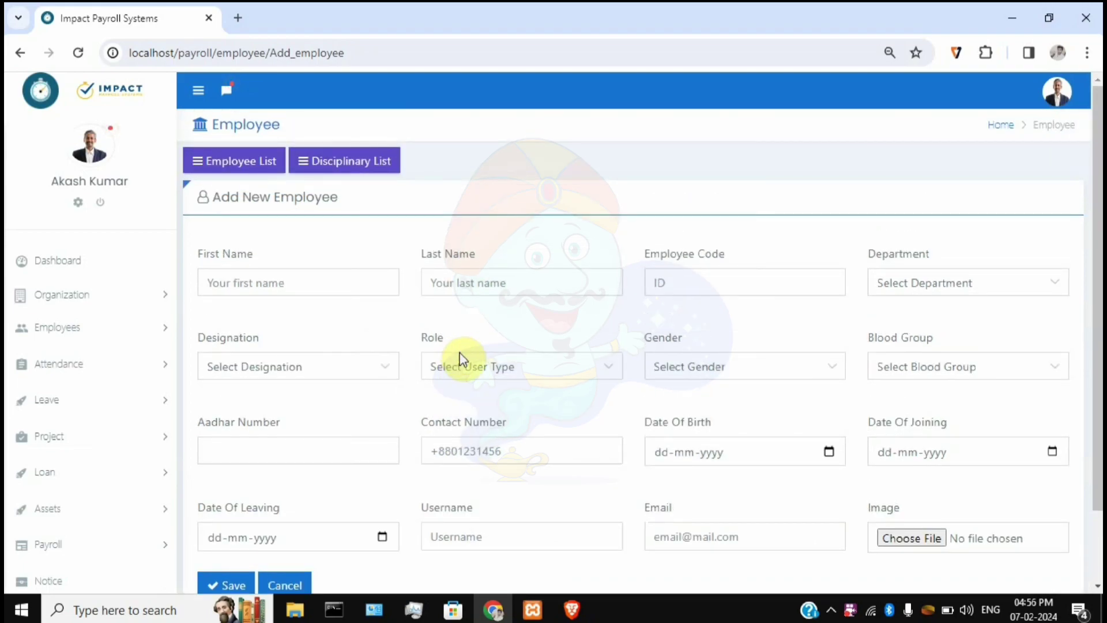
scroll(460, 358, "down", 2)
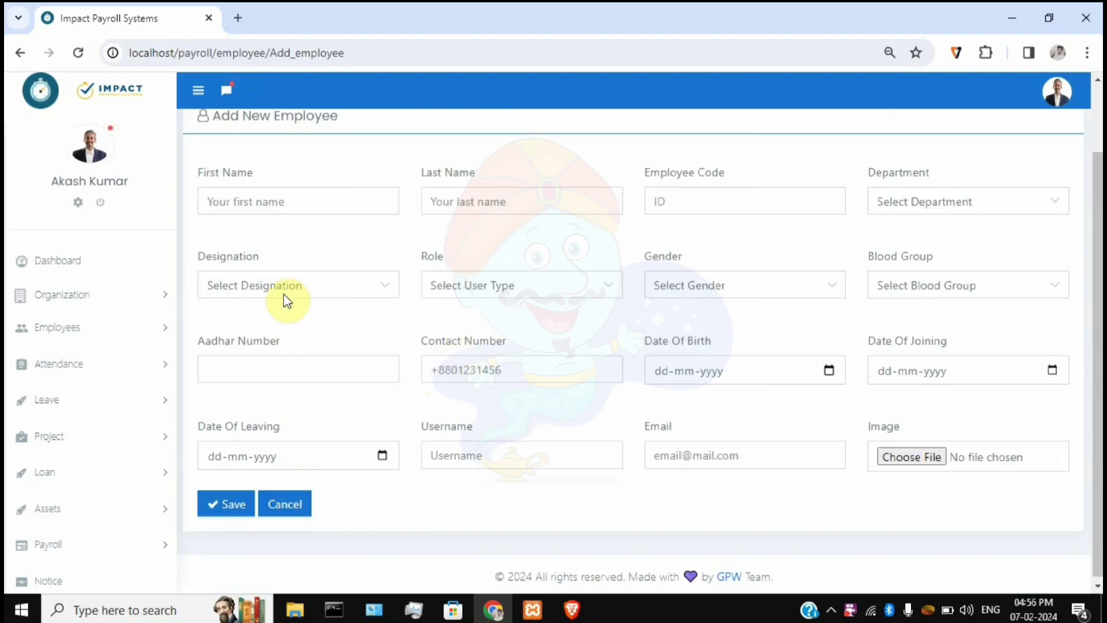
scroll(258, 288, "up", 2)
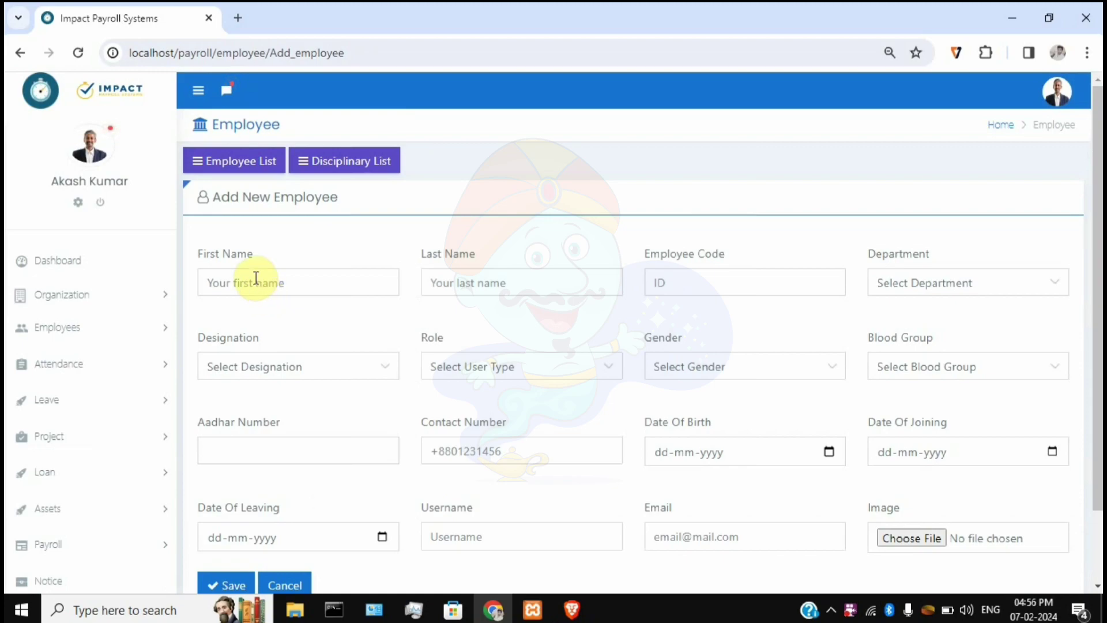
left_click(151, 321)
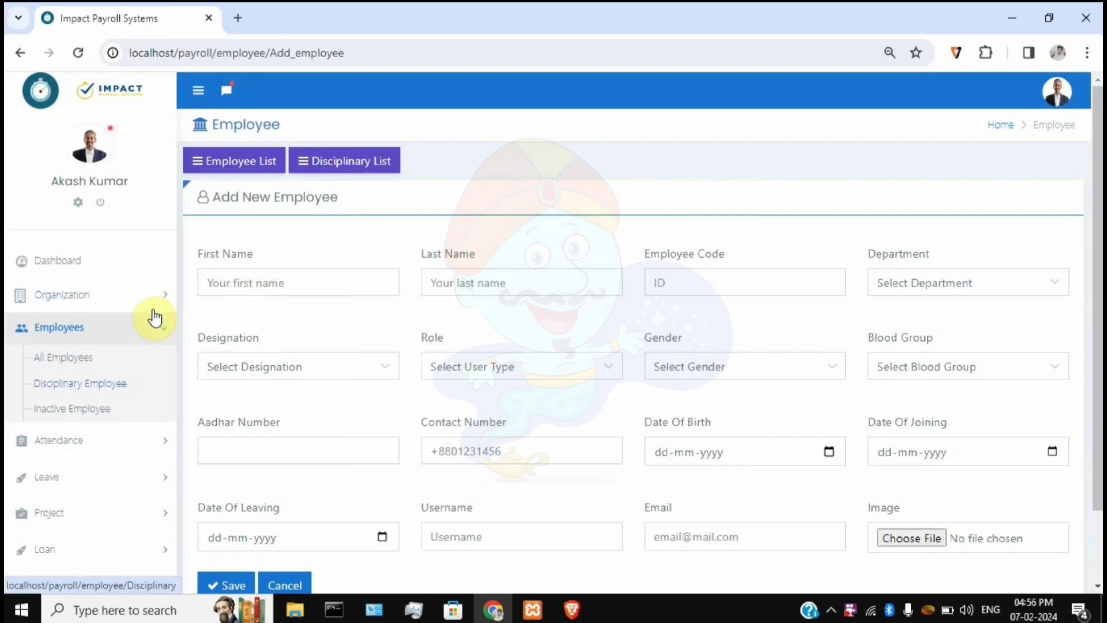
left_click(116, 406)
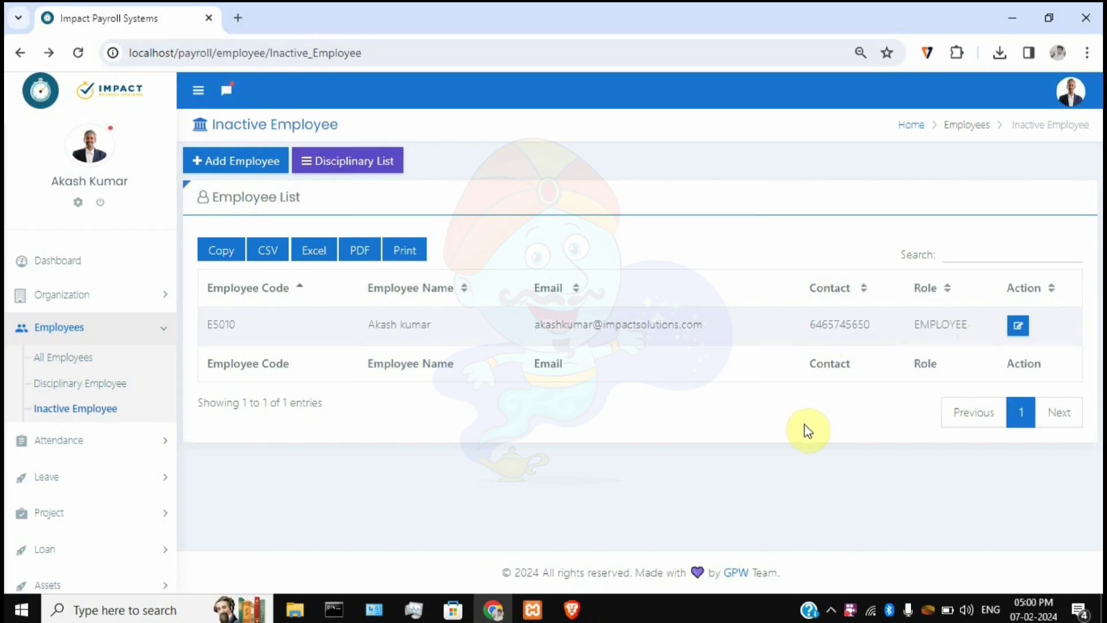
Edit the inactive employee's record and change Status from INACTIVE to ACTIVE.
left_click(1017, 326)
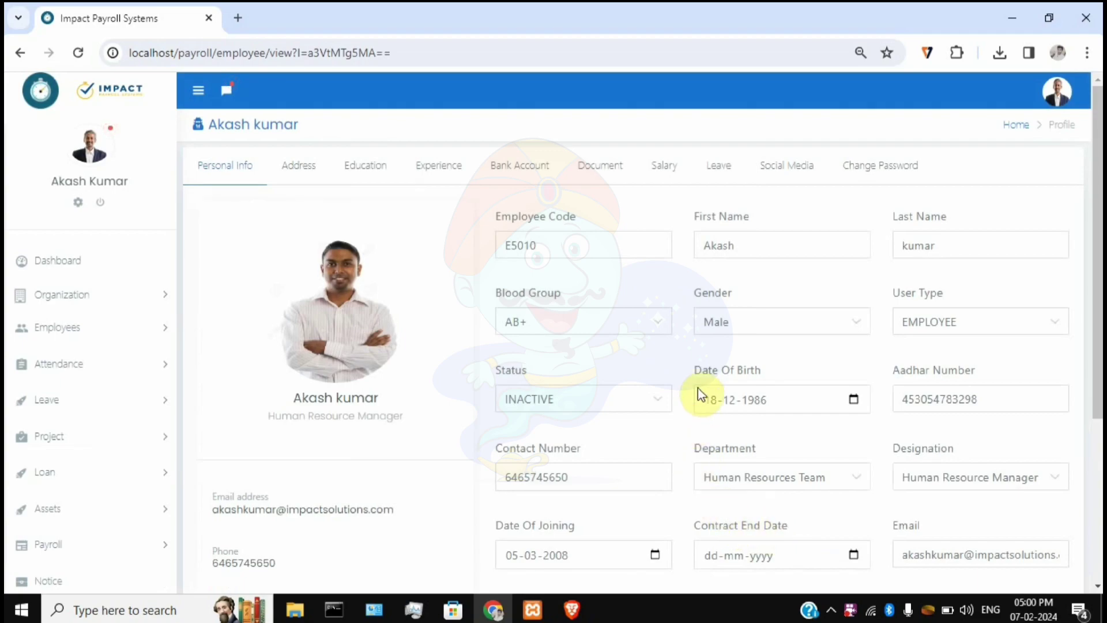
scroll(697, 388, "down", 1)
left_click(658, 317)
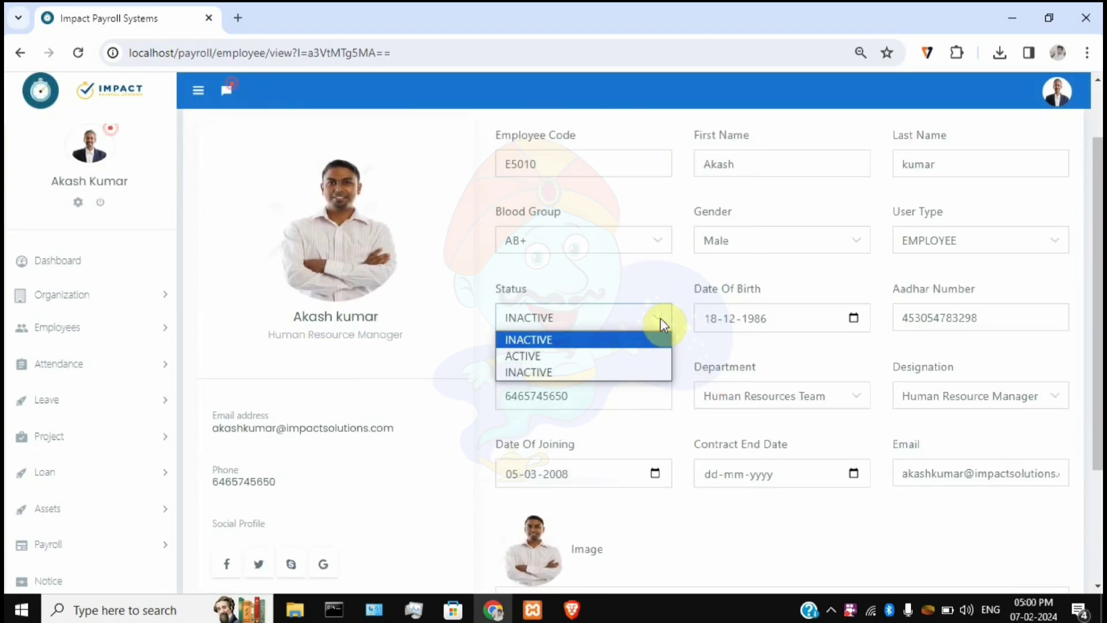
left_click(641, 371)
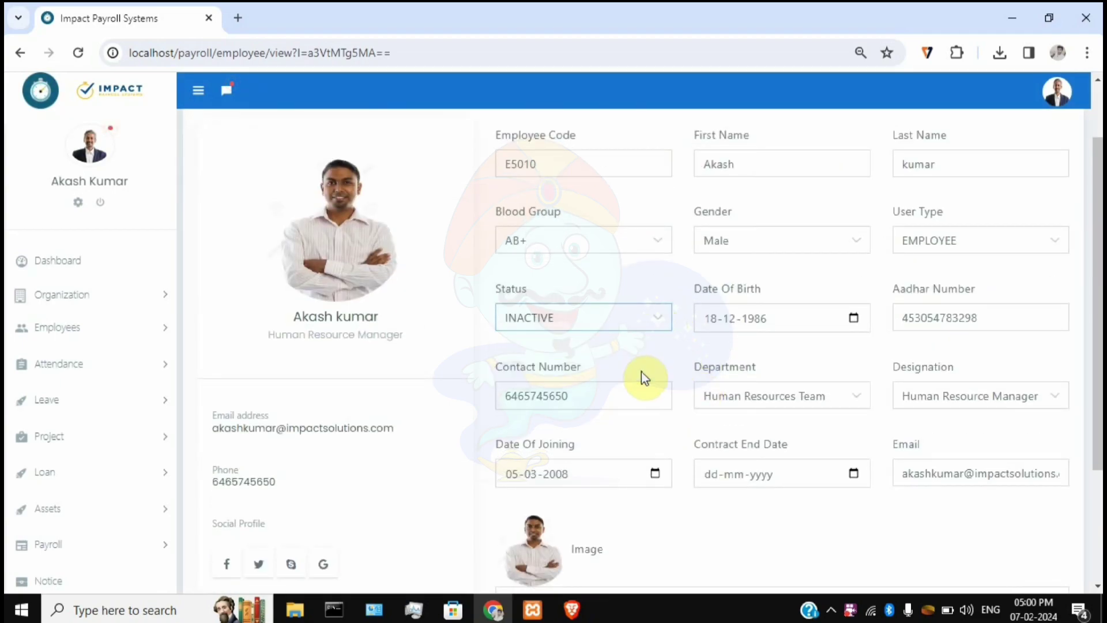
scroll(354, 484, "down", 3)
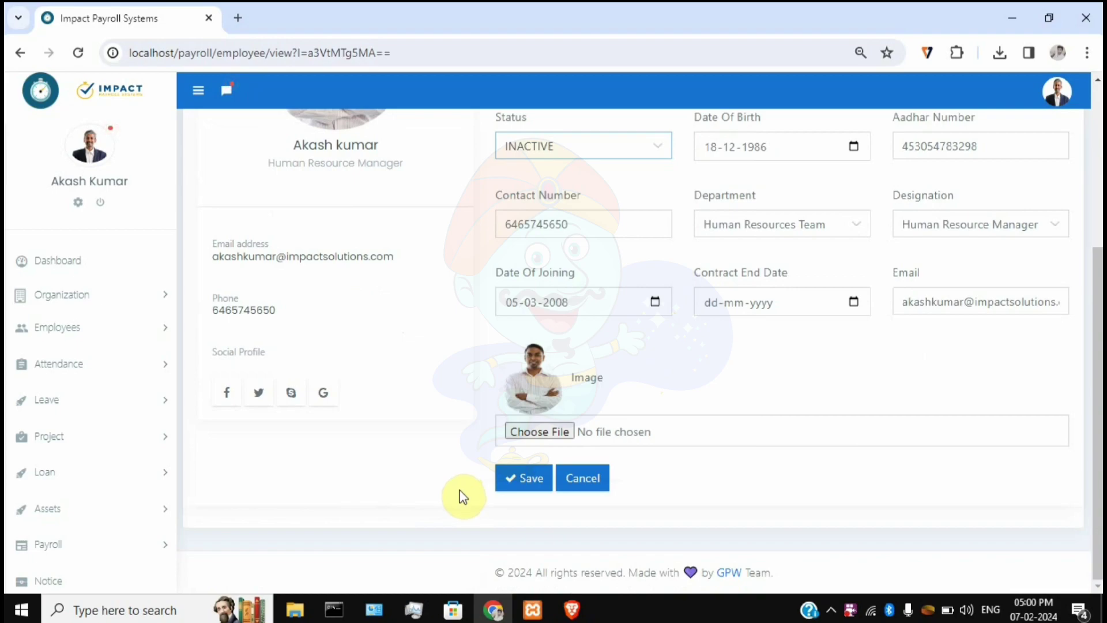
scroll(463, 497, "up", 2)
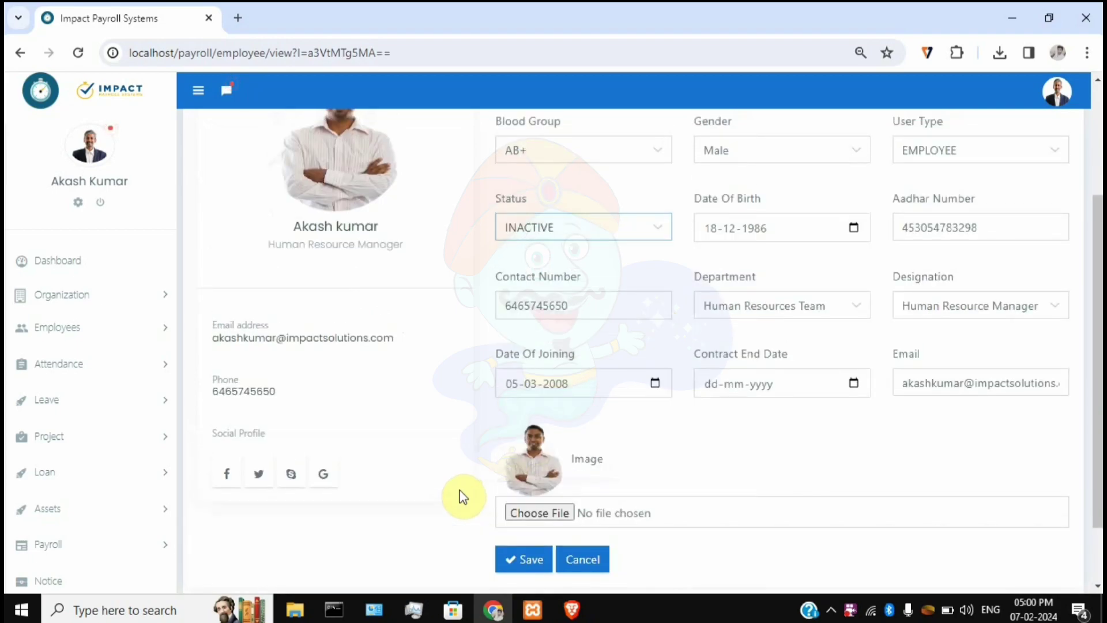
left_click(651, 237)
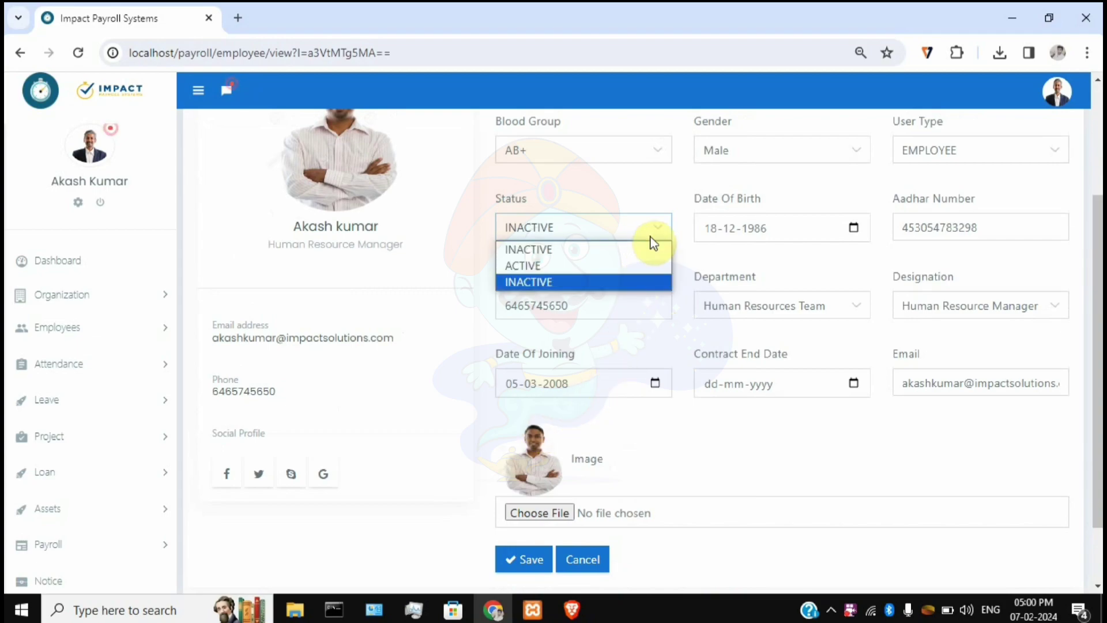
left_click(625, 265)
scroll(616, 280, "down", 2)
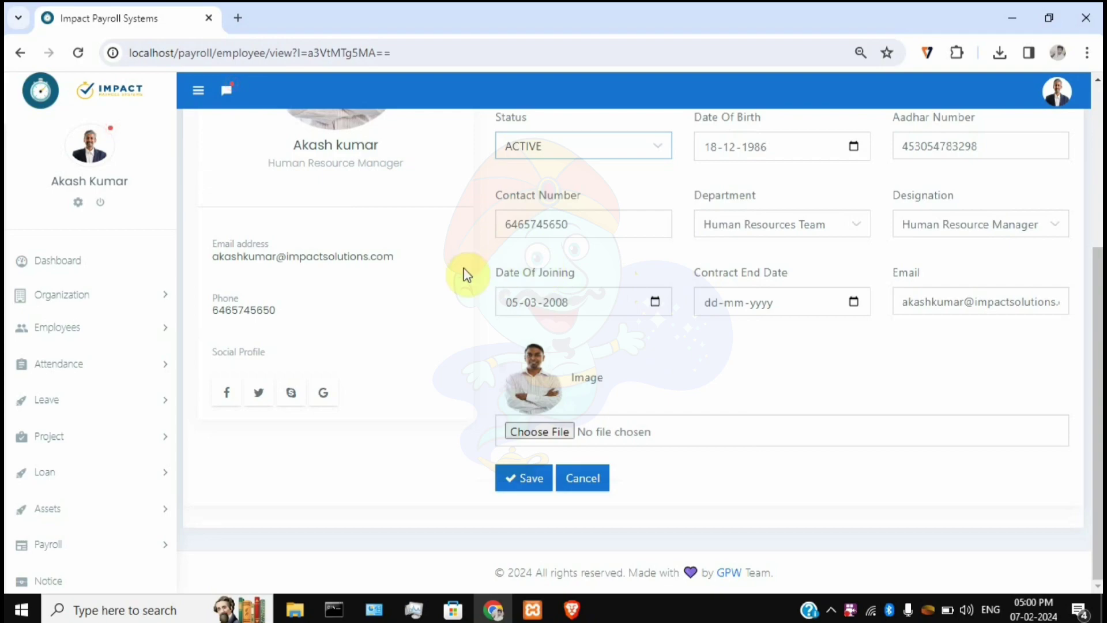
scroll(381, 288, "up", 2)
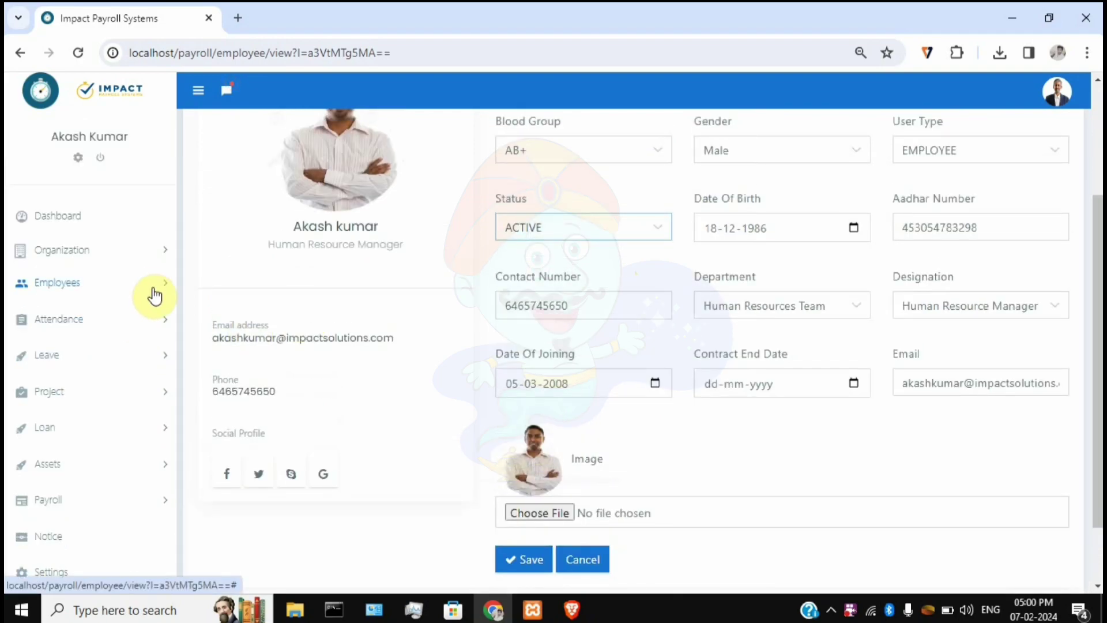
Expand the Employee and Attendance menus in the sidebar.
left_click(158, 293)
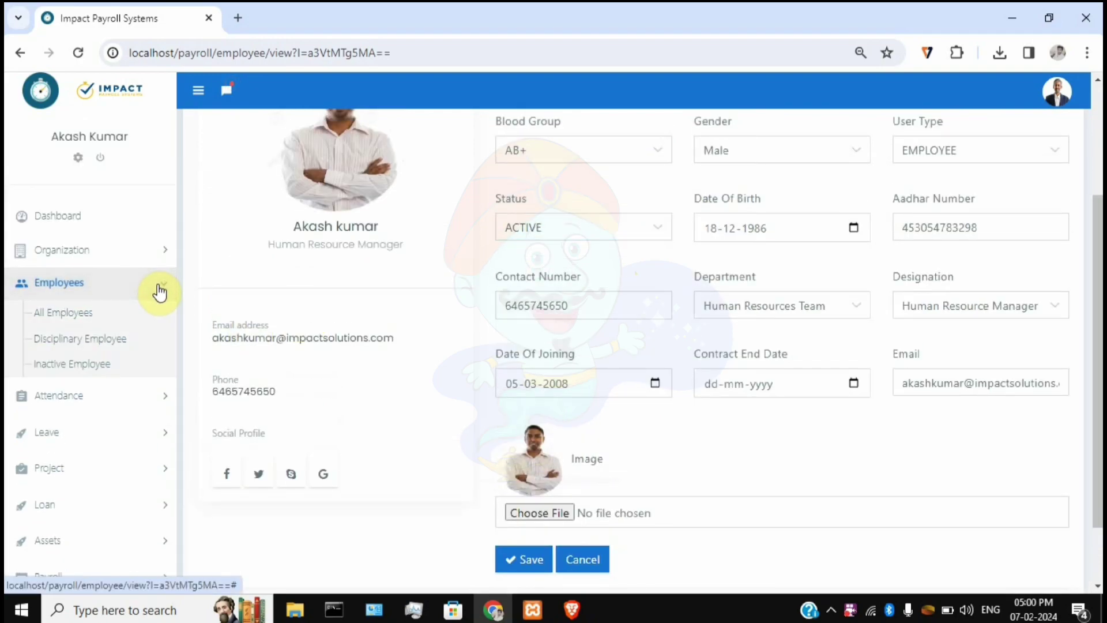
scroll(158, 292, "down", 1)
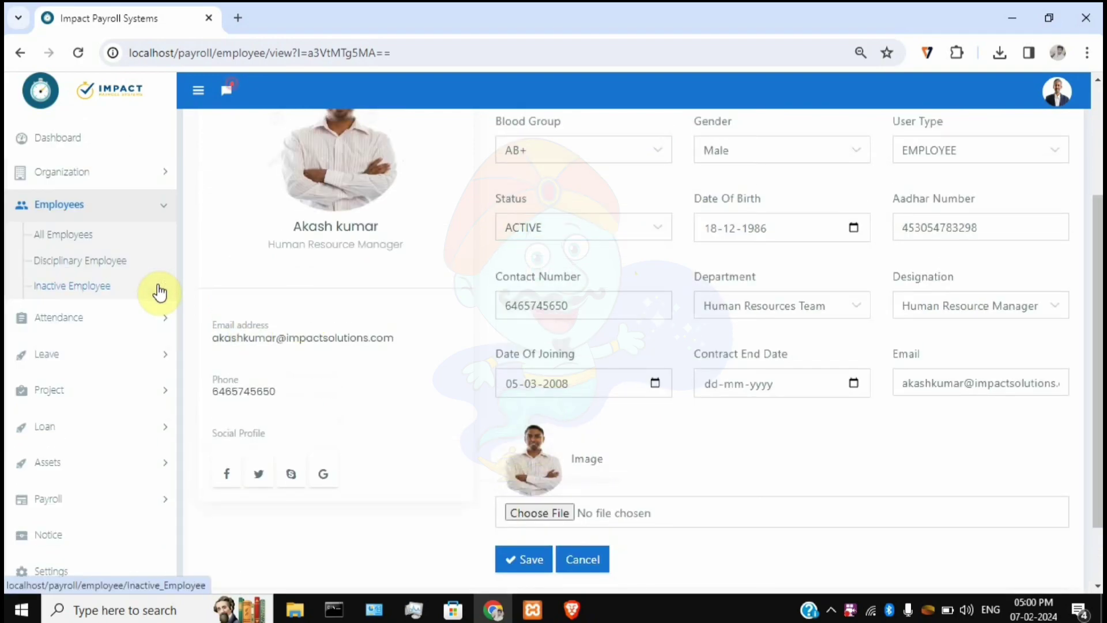
left_click(158, 322)
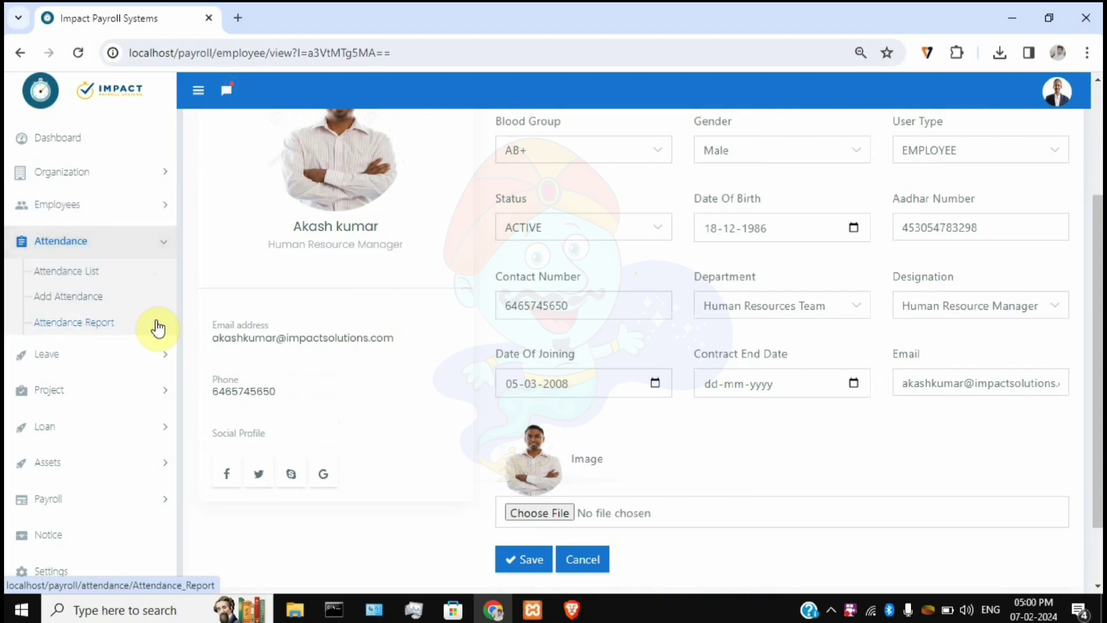
Open the Attendance List, review its 16 records, and start the Add Attendance form.
left_click(99, 271)
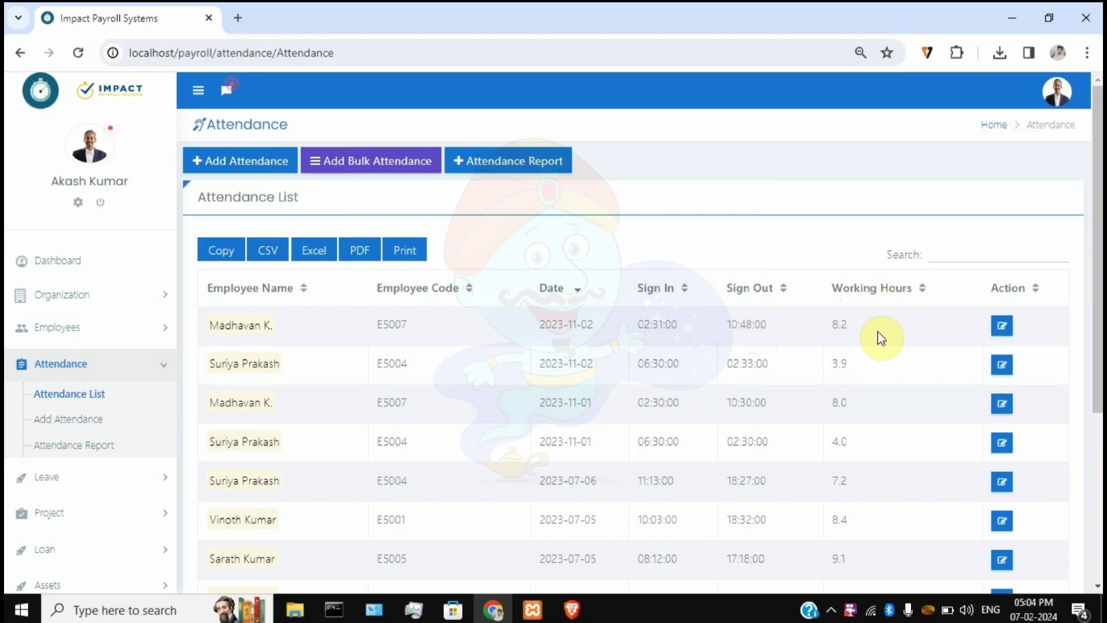
scroll(660, 396, "down", 5)
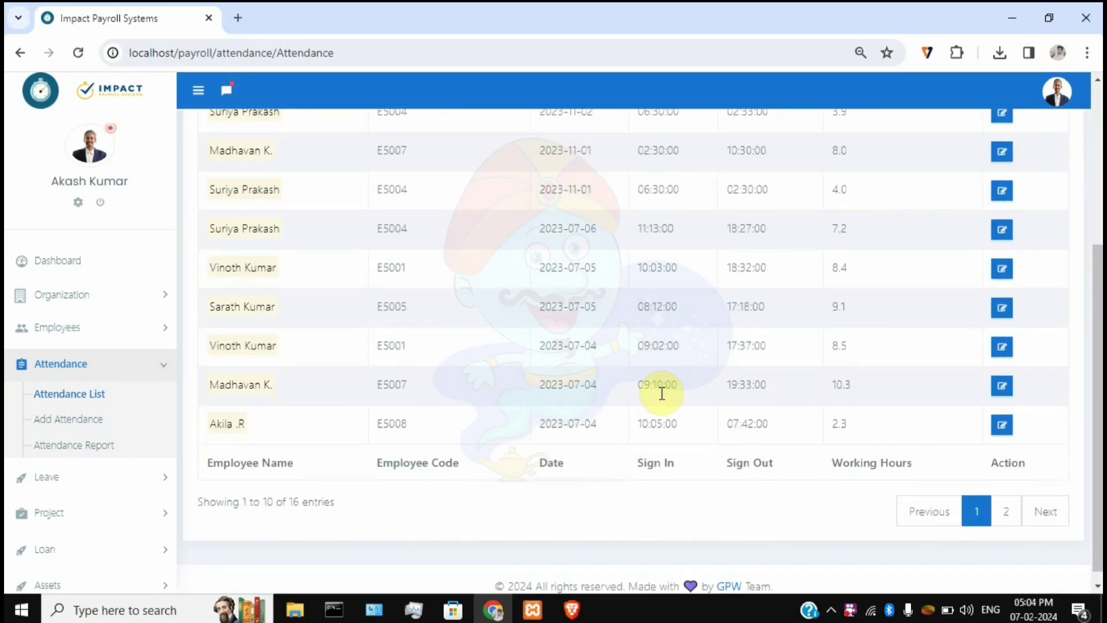
scroll(640, 396, "up", 5)
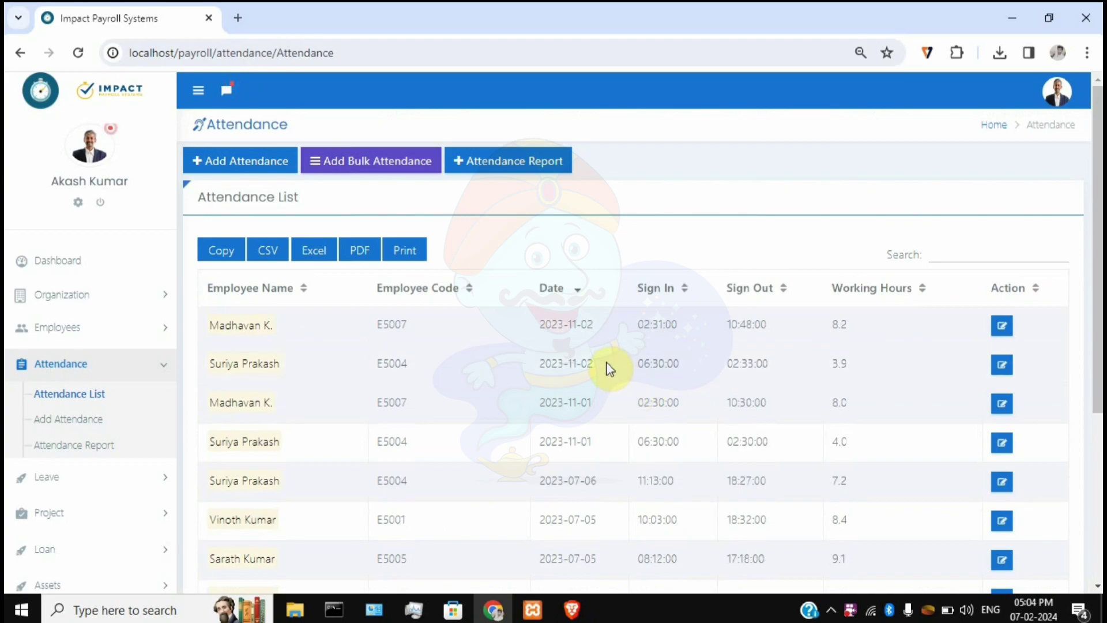
left_click(275, 163)
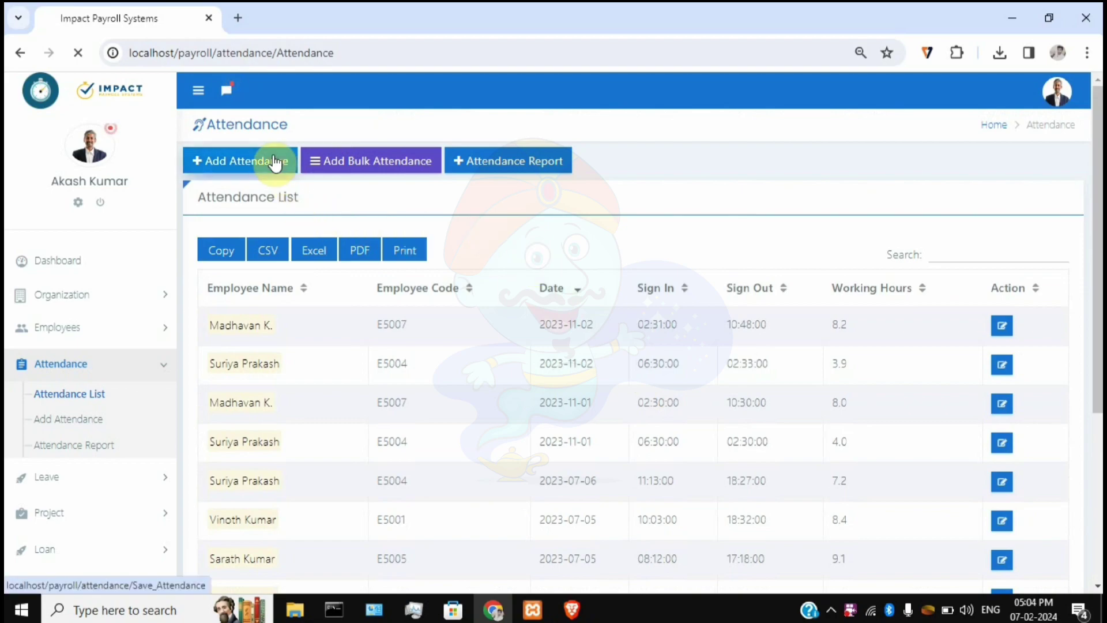
Choose the employee and set the attendance date to 2024-02-07.
left_click(314, 250)
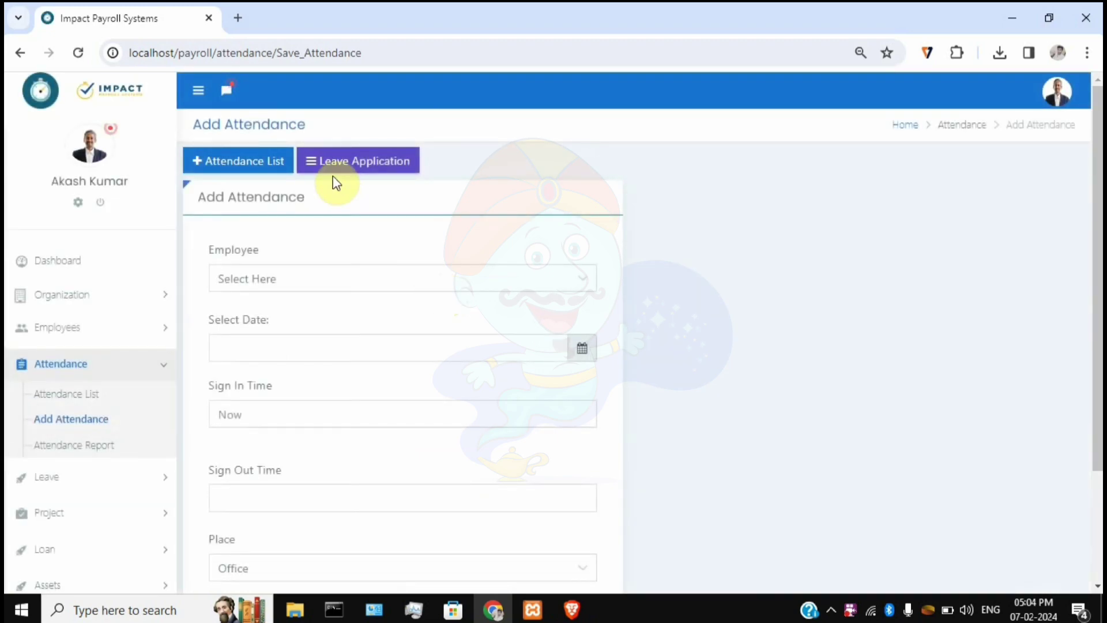
scroll(330, 190, "down", 1)
left_click(324, 198)
left_click(324, 198)
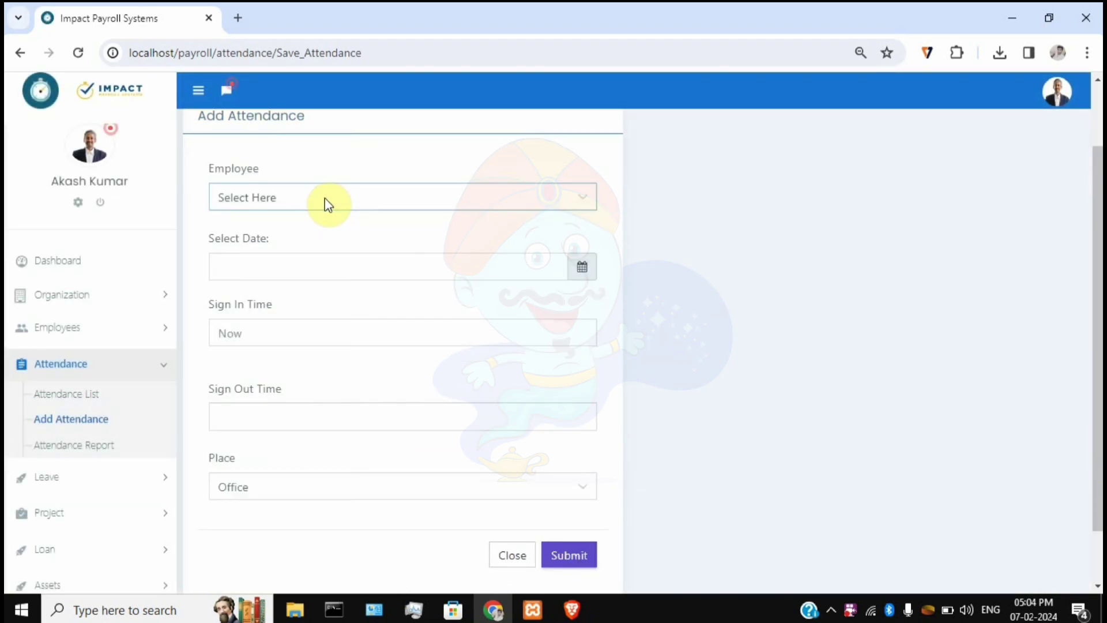
left_click(323, 203)
left_click(299, 300)
scroll(336, 192, "down", 1)
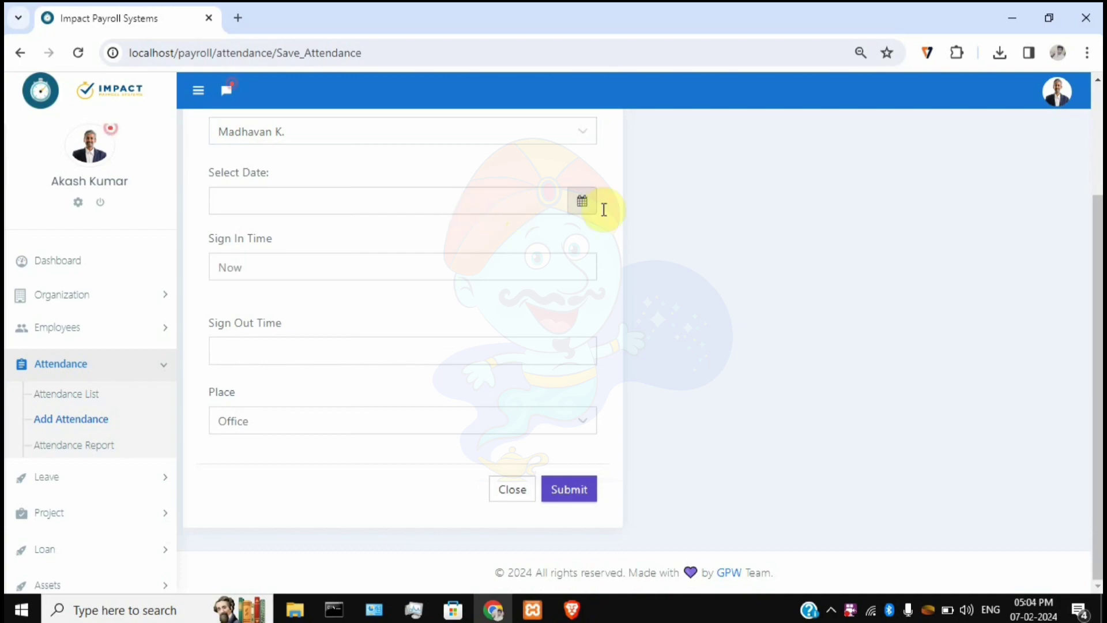
left_click(547, 202)
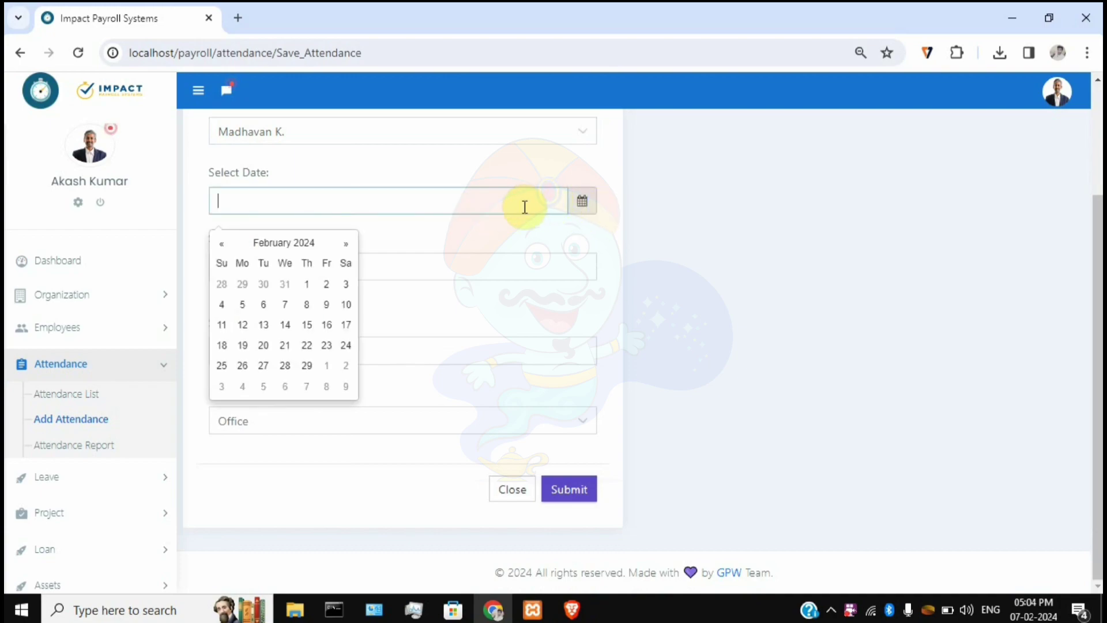
left_click(307, 284)
left_click(464, 278)
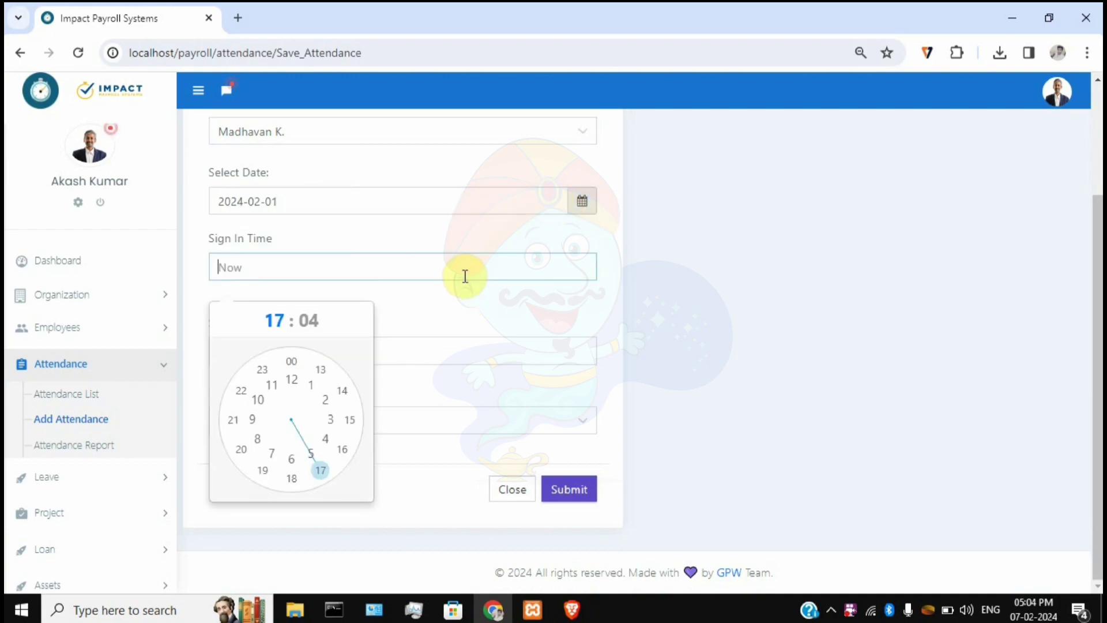
left_click(467, 201)
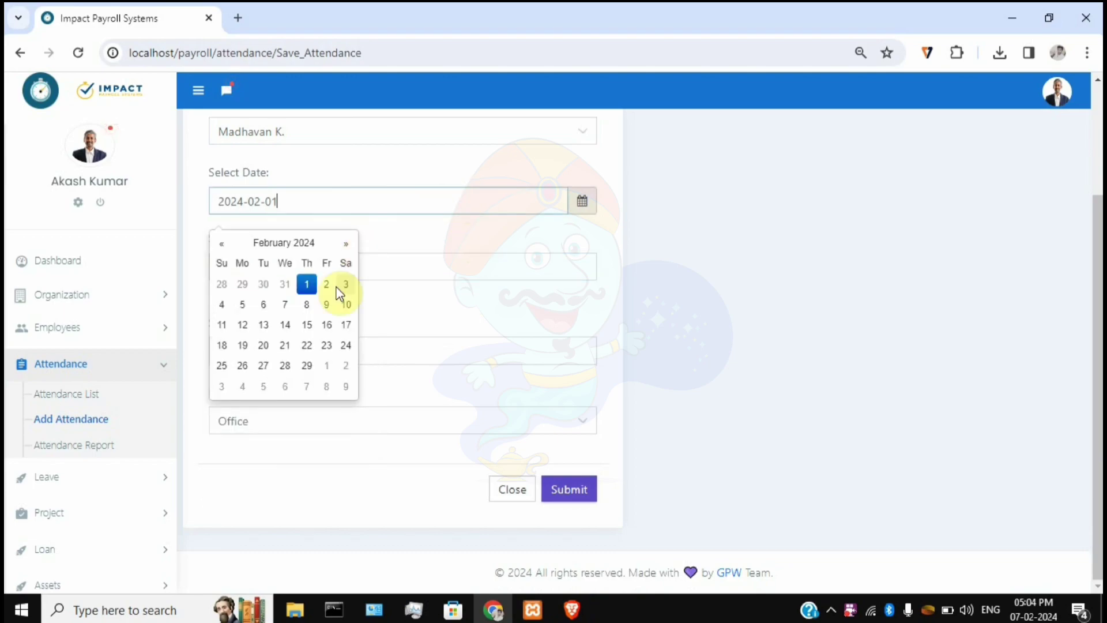
left_click(285, 304)
Set Sign In to 05:05 and Sign Out to 02:00.
left_click(388, 278)
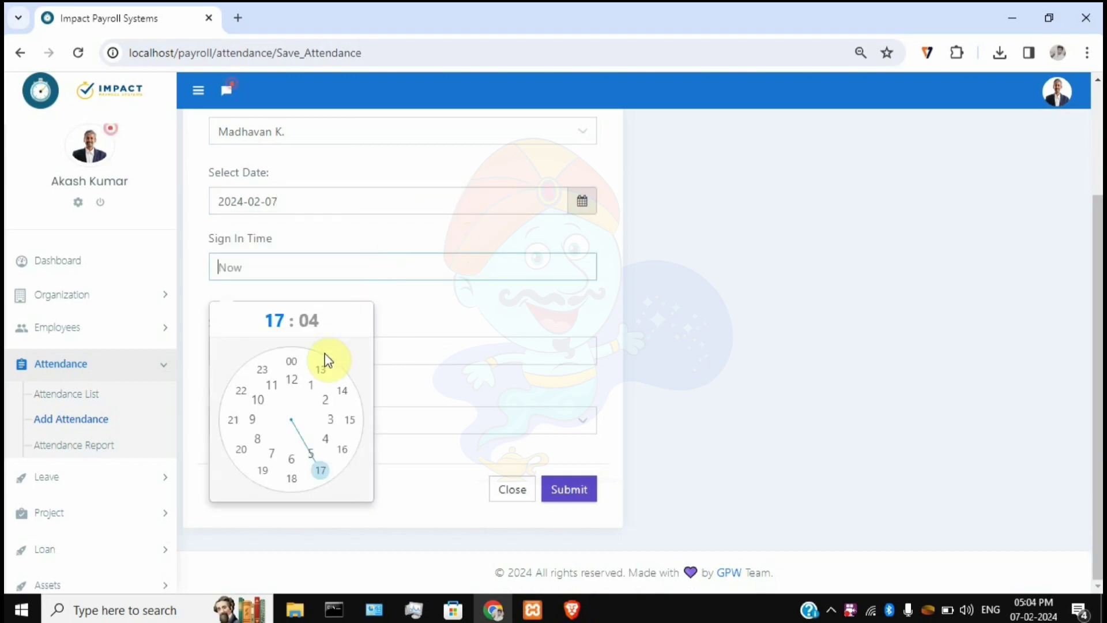
left_click(312, 455)
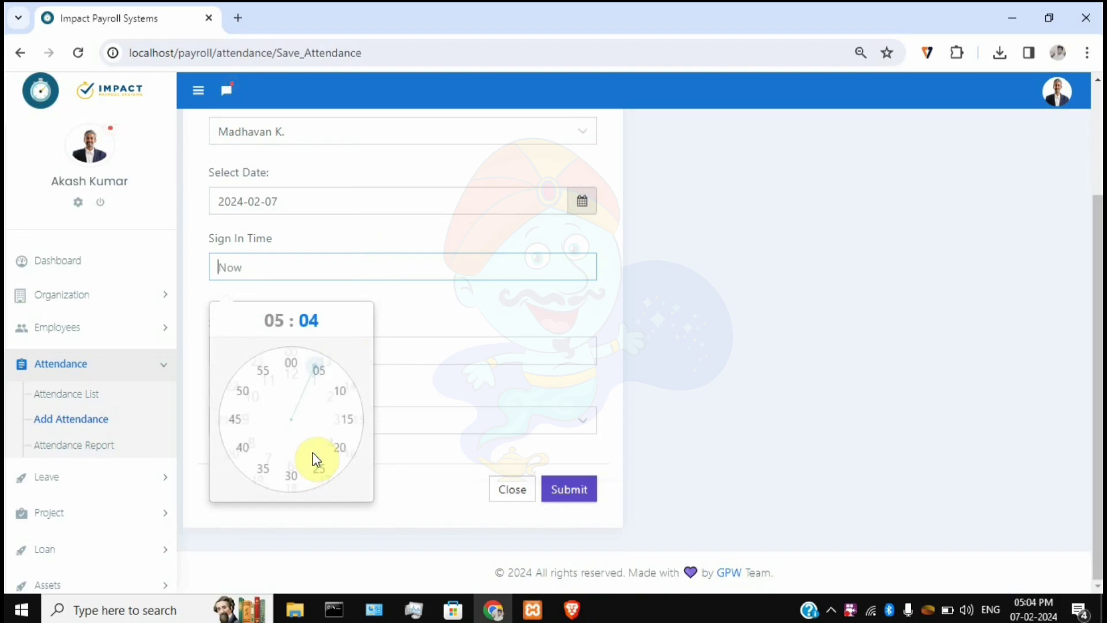
left_click(318, 365)
left_click(308, 351)
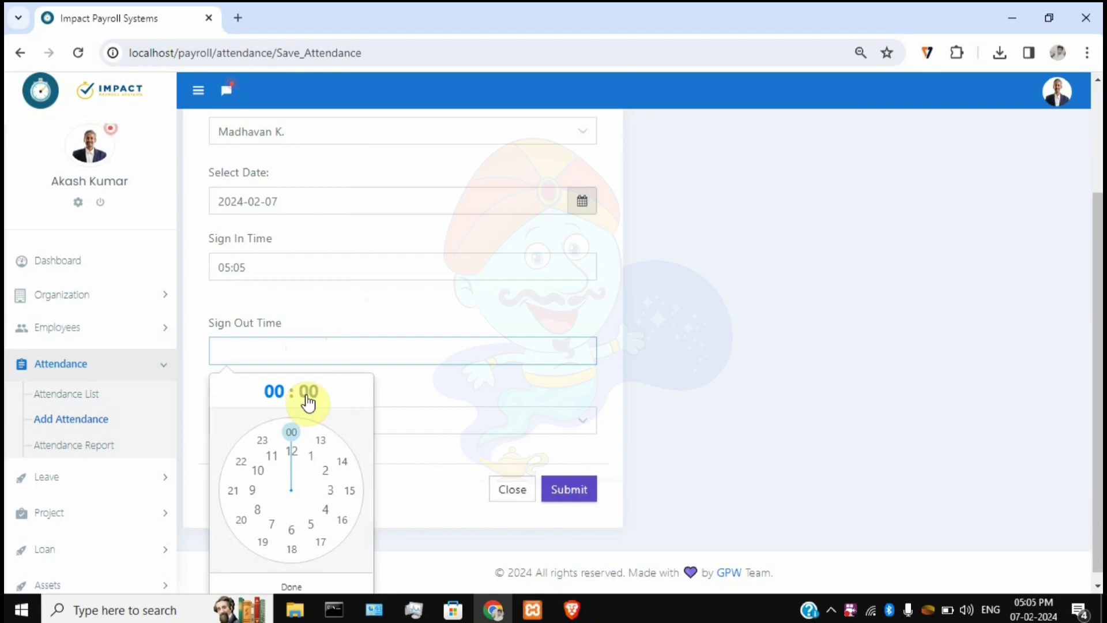
left_click(325, 471)
left_click(421, 387)
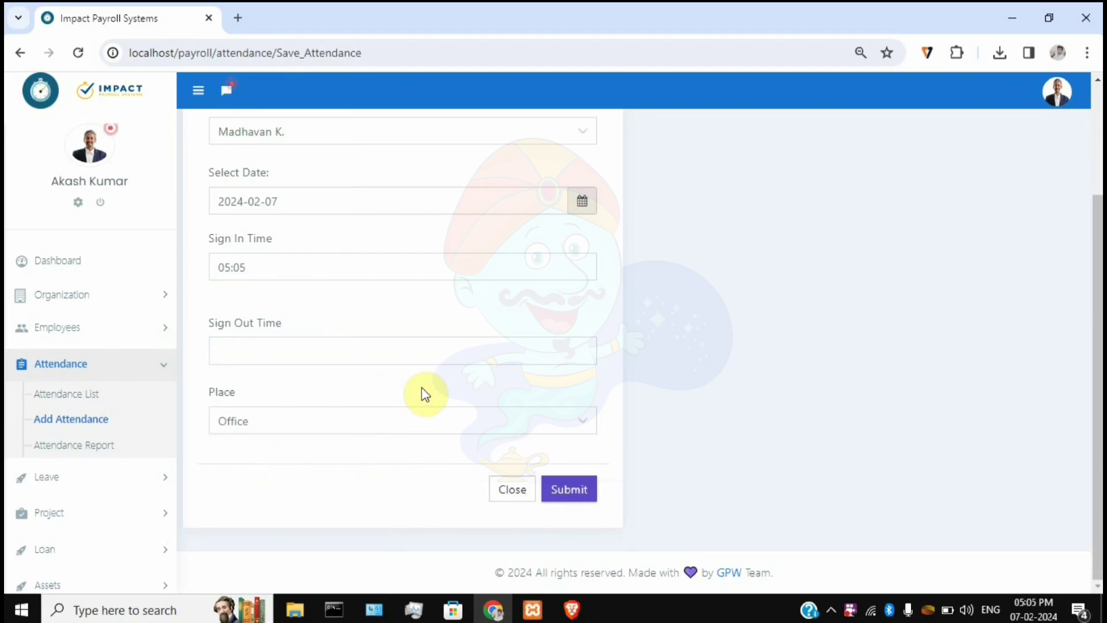
left_click(351, 353)
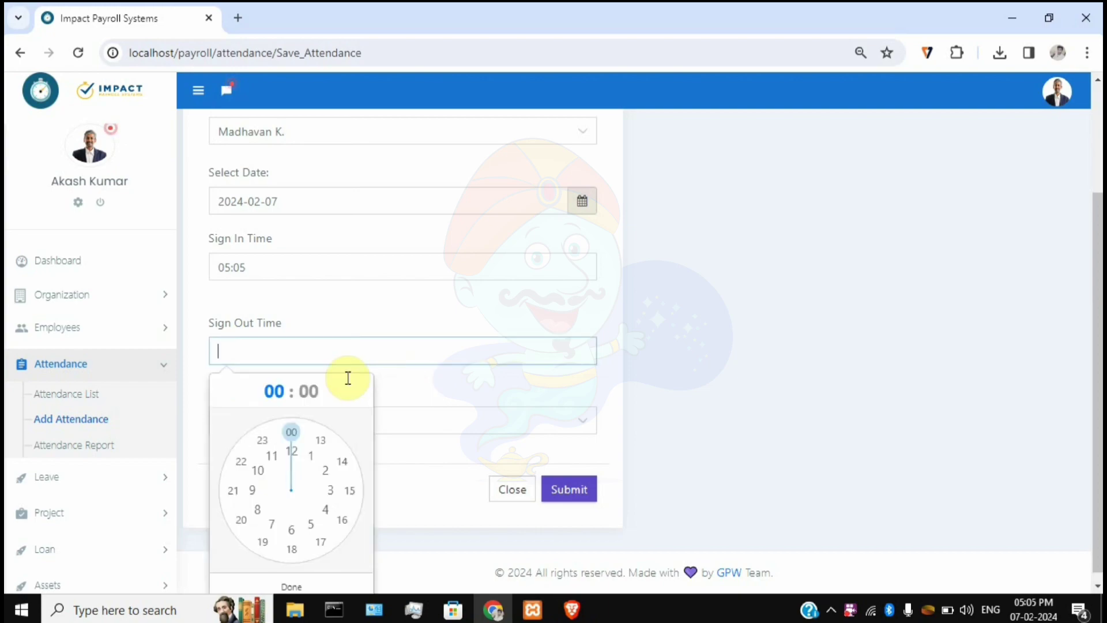
left_click(323, 471)
left_click(298, 441)
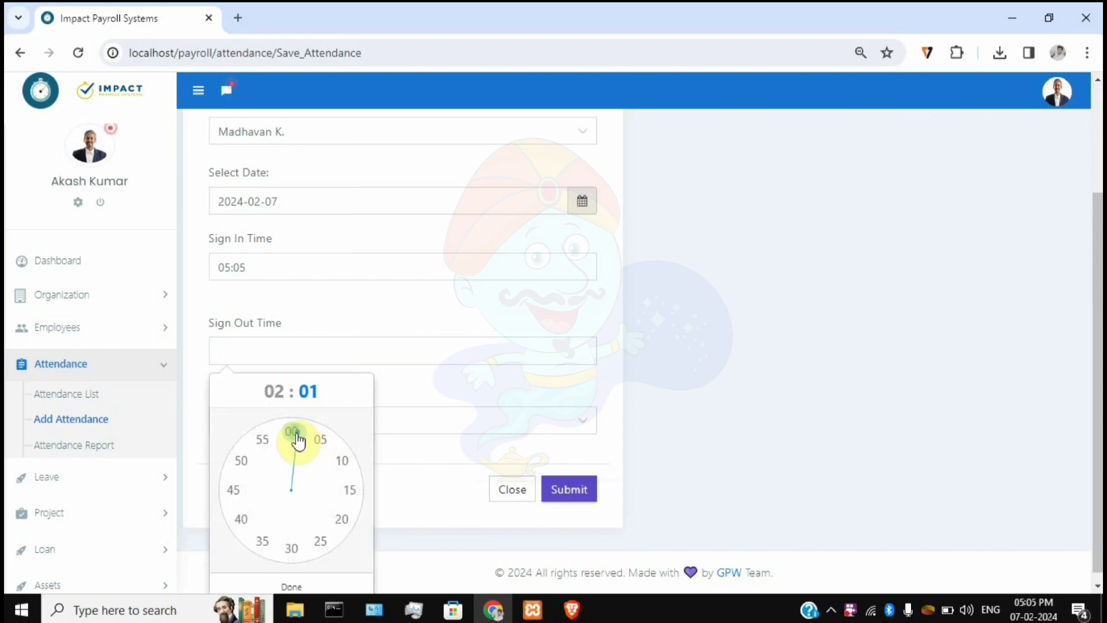
left_click(292, 436)
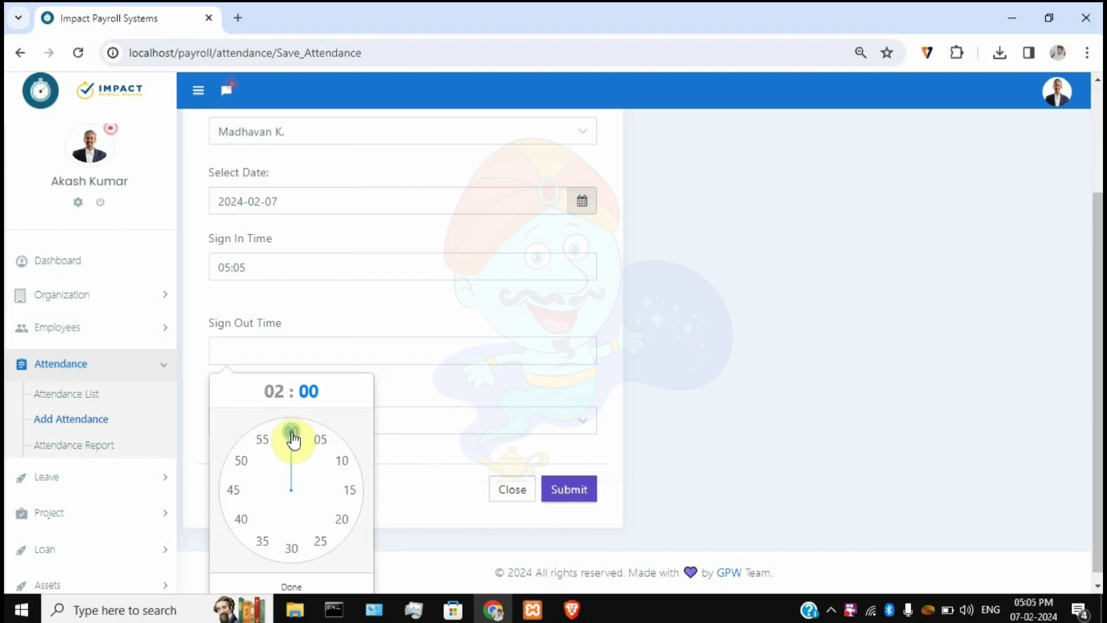
scroll(300, 519, "down", 1)
left_click(290, 585)
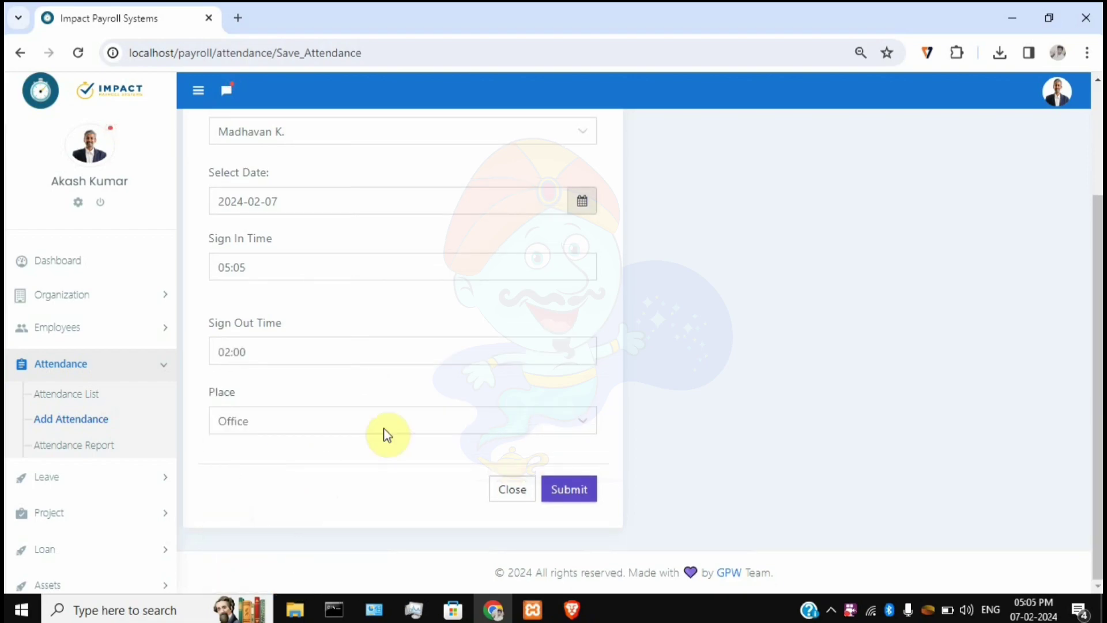
Keep Place as Office and submit the attendance record.
left_click(321, 423)
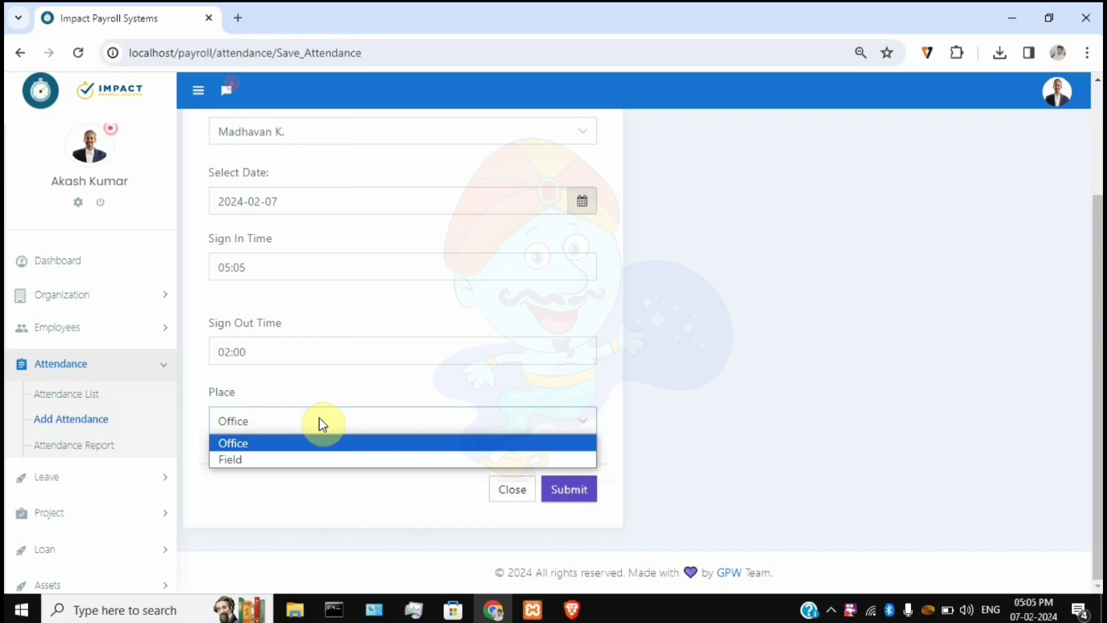
left_click(316, 442)
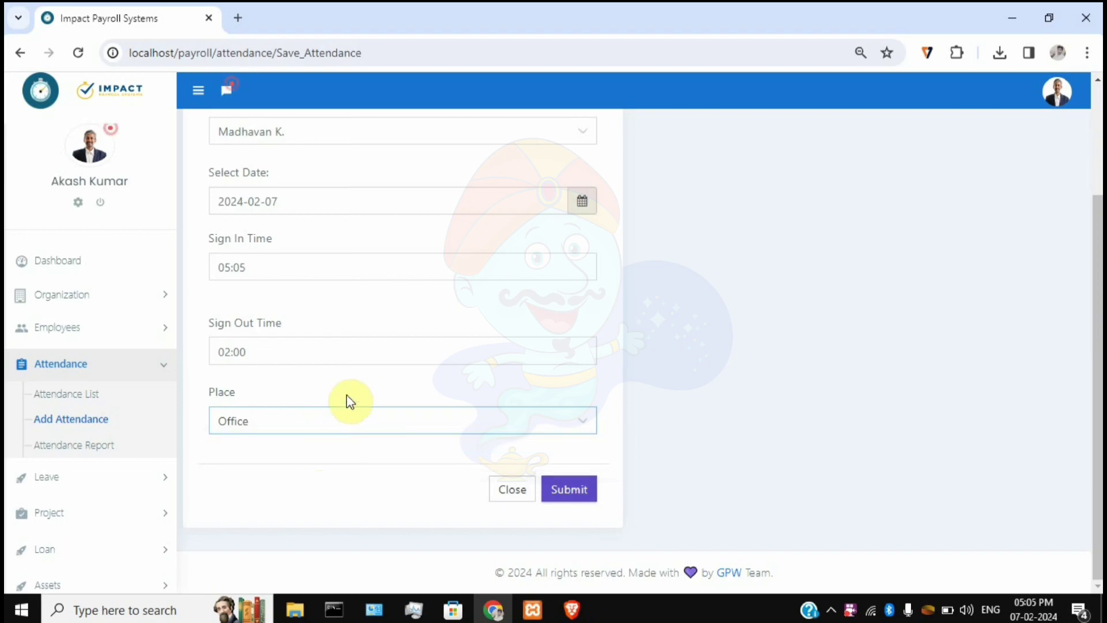
left_click(584, 507)
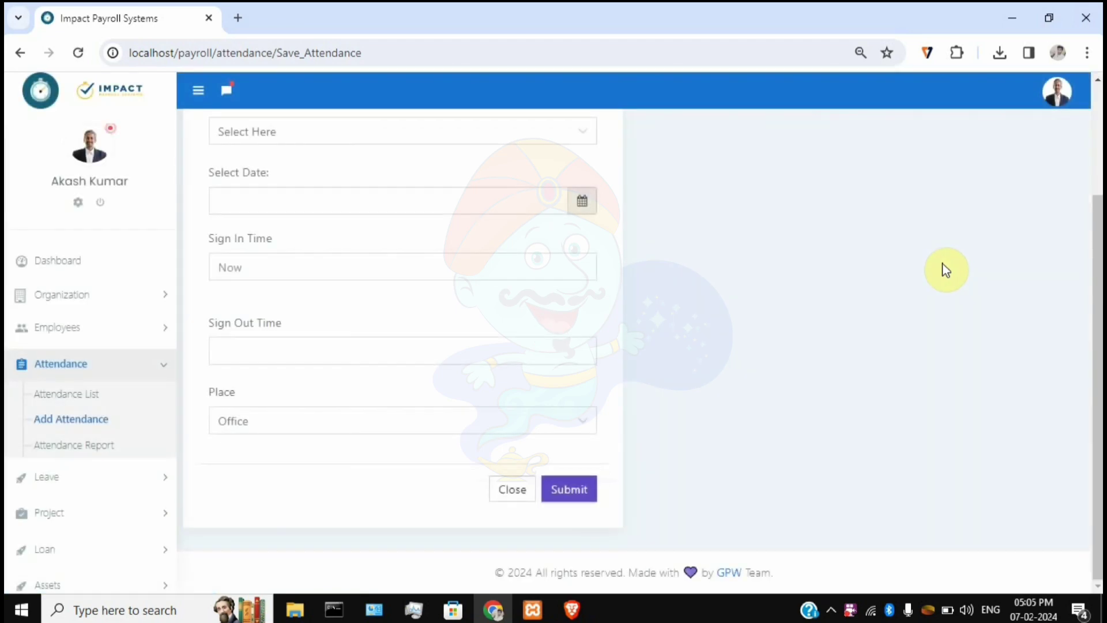
Return to the Attendance List, preview and close Add Bulk Attendance, then open Attendance Report.
left_click(516, 490)
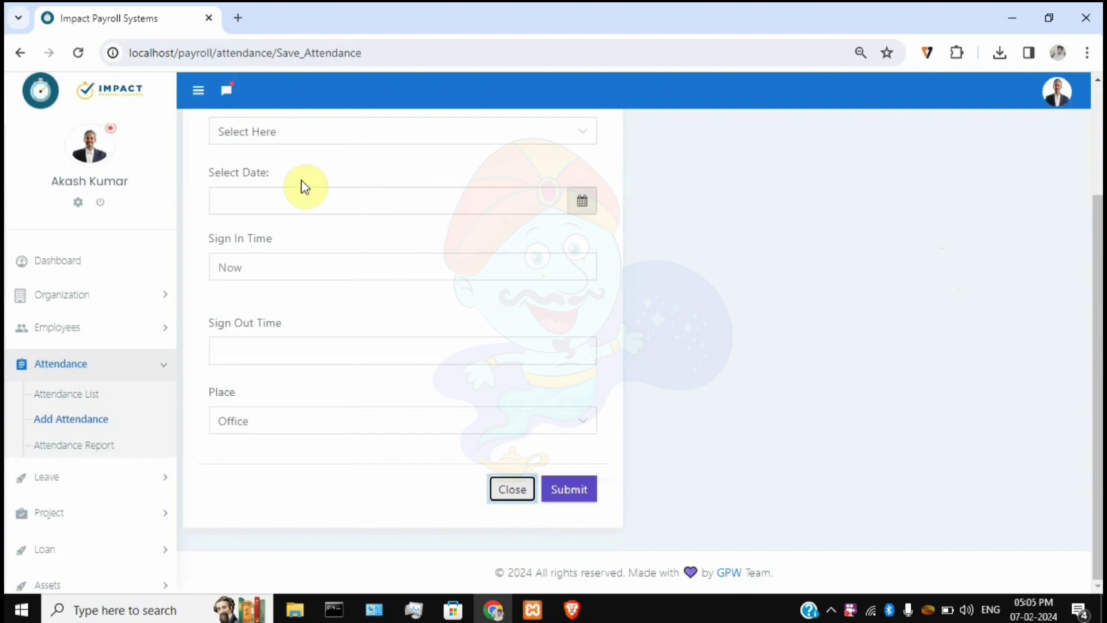
scroll(231, 173, "up", 3)
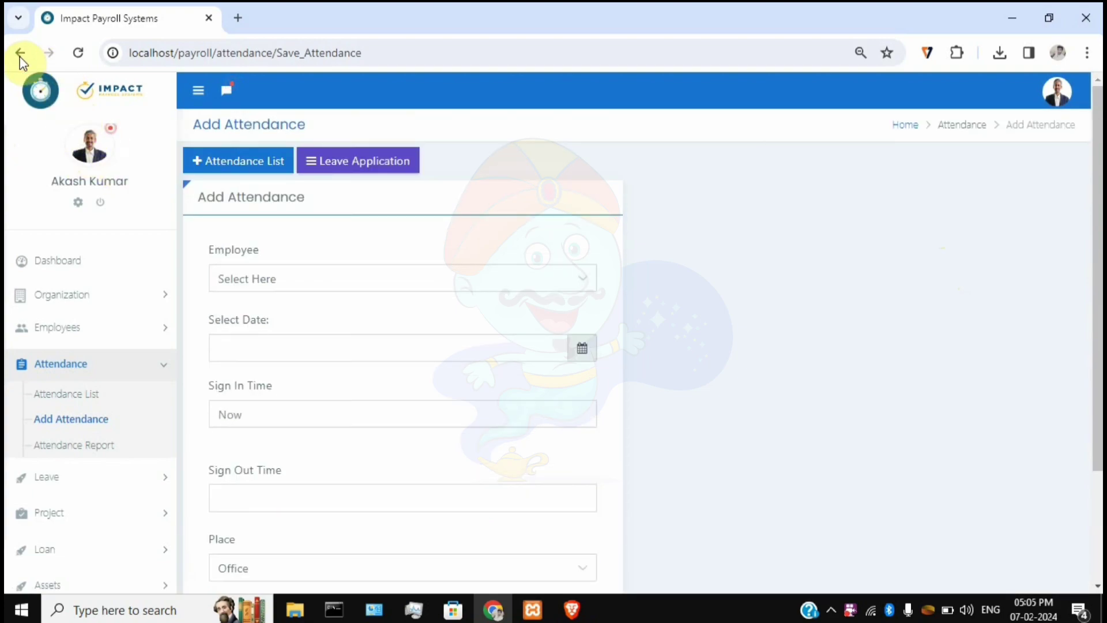
left_click(79, 398)
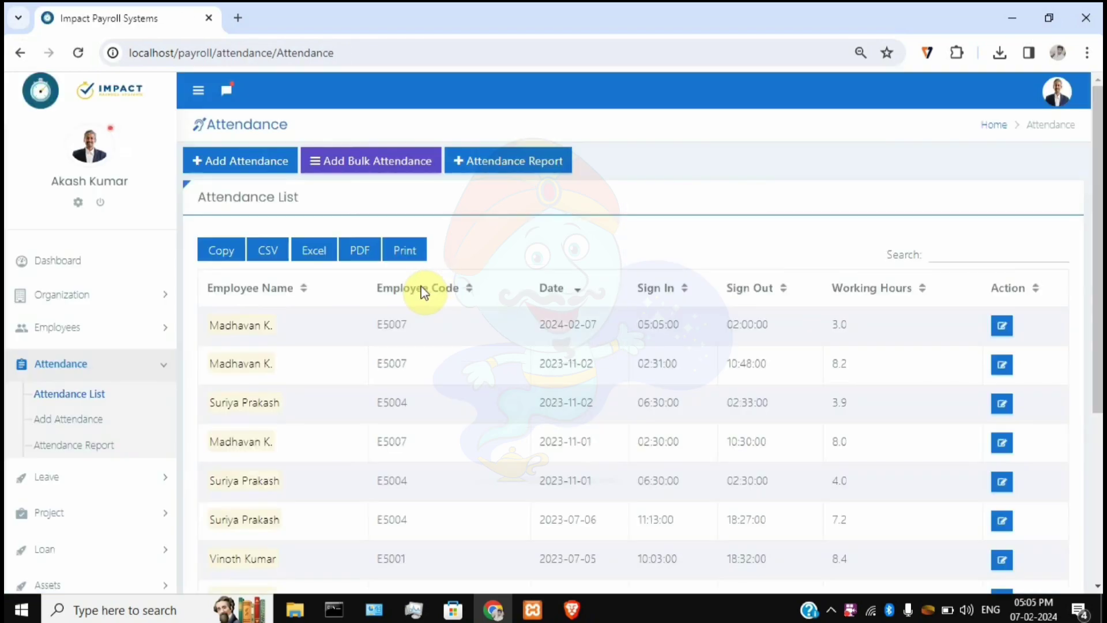
left_click(404, 164)
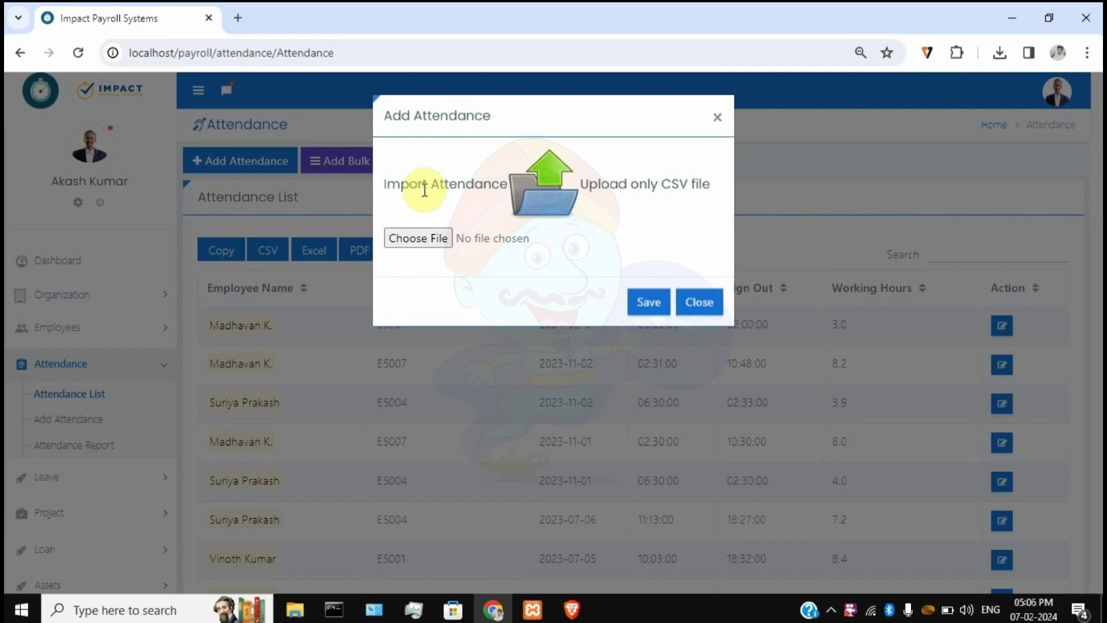
left_click(718, 116)
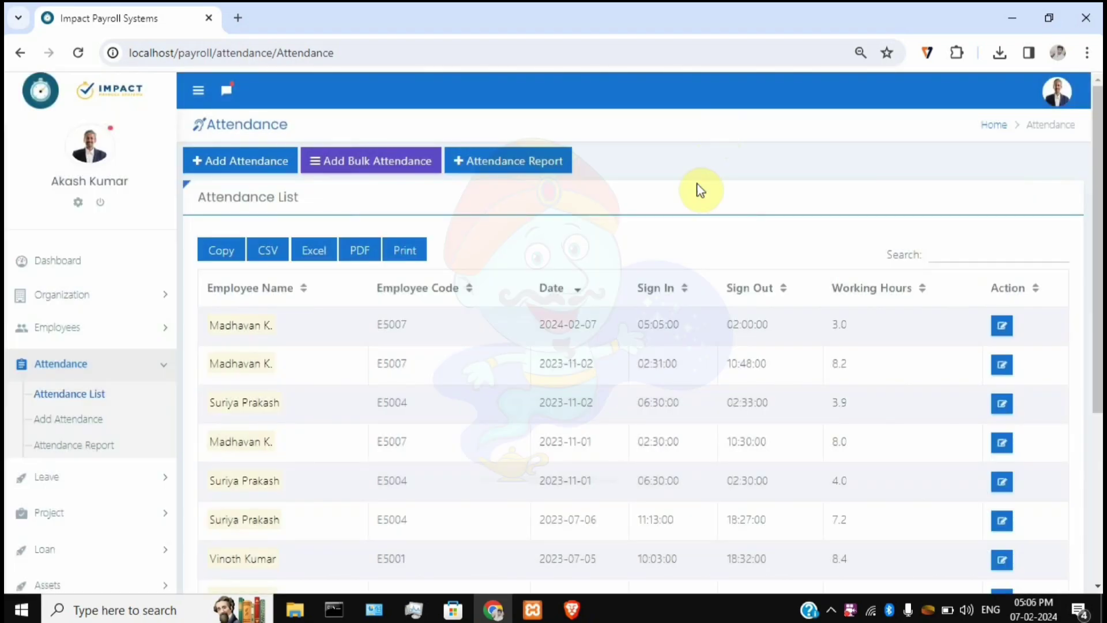
left_click(518, 168)
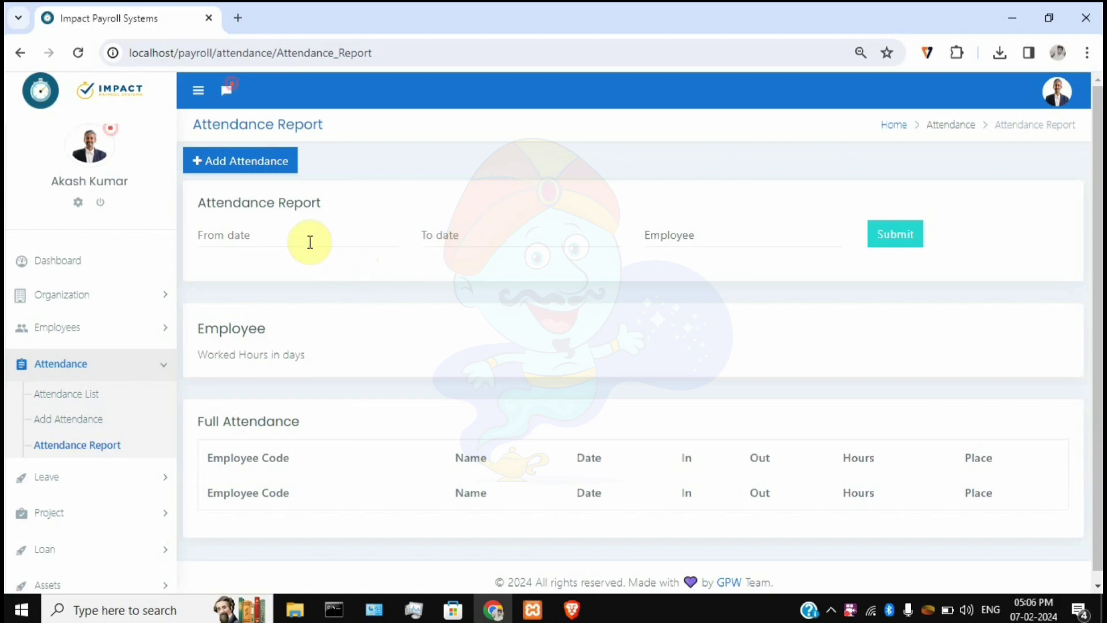
Set report dates from 2023-08-01 to 2024-02-07 and select the employee.
left_click(308, 238)
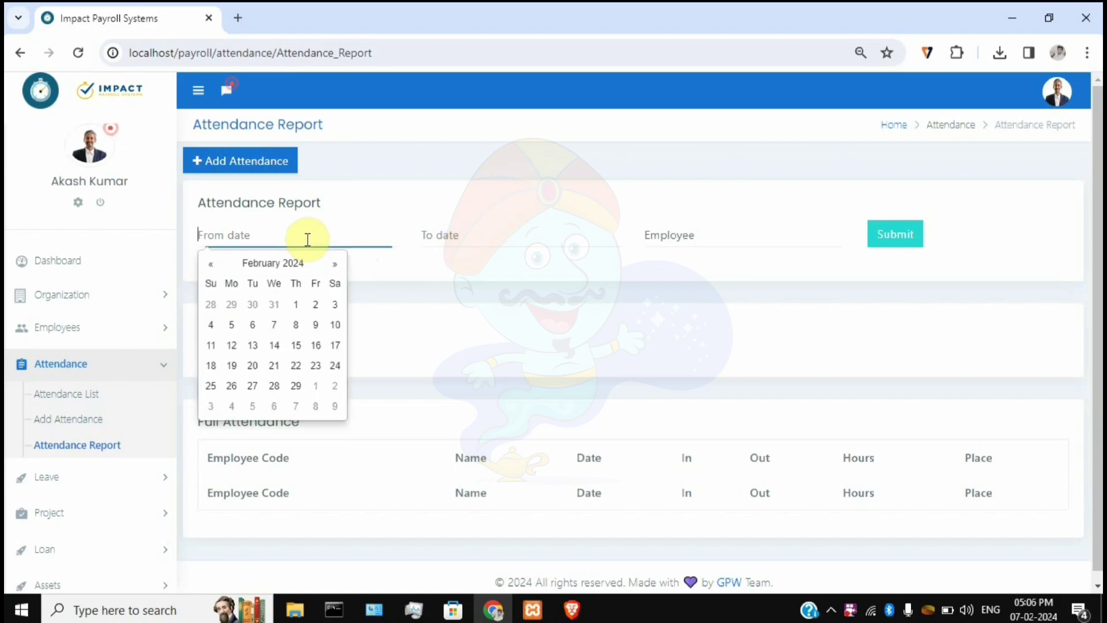
left_click(215, 267)
left_click(215, 267)
left_click(215, 266)
left_click(214, 266)
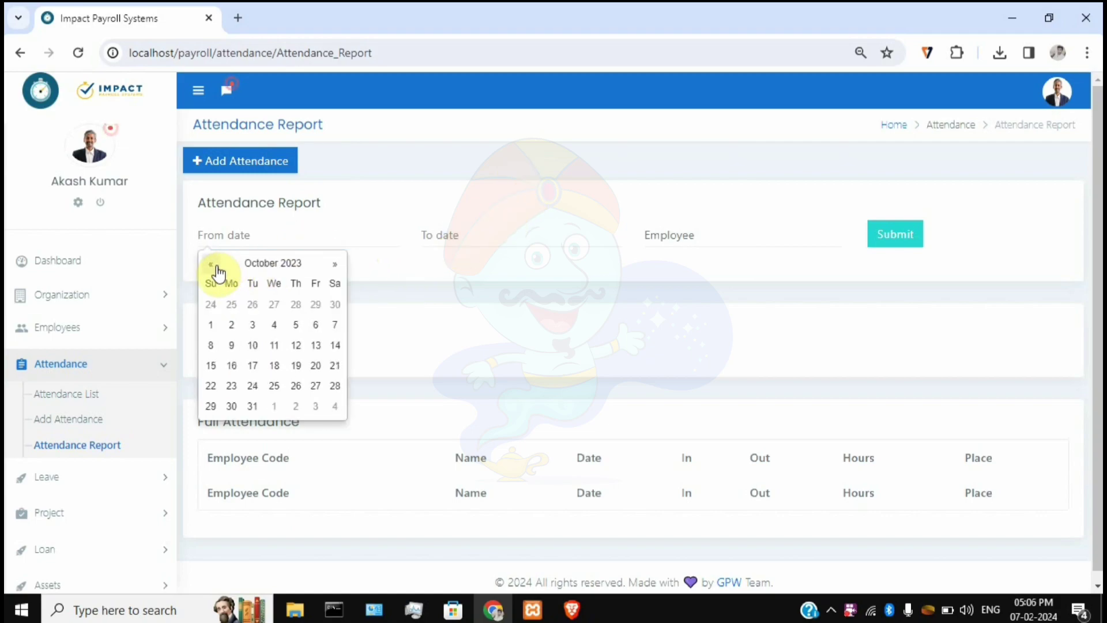
left_click(214, 266)
left_click(214, 266)
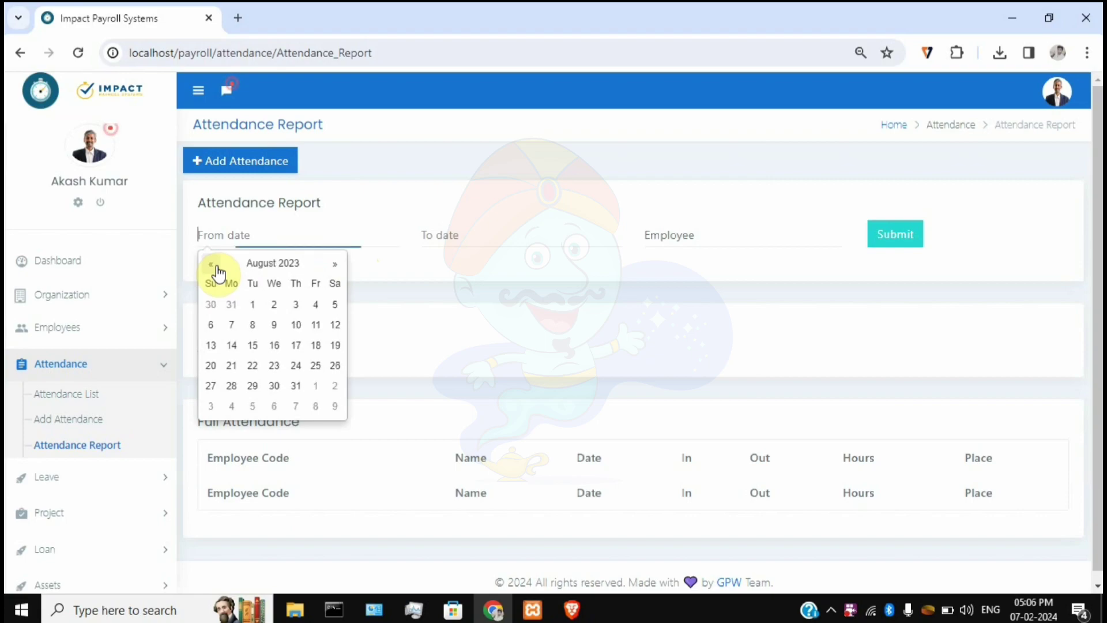
left_click(251, 304)
left_click(497, 236)
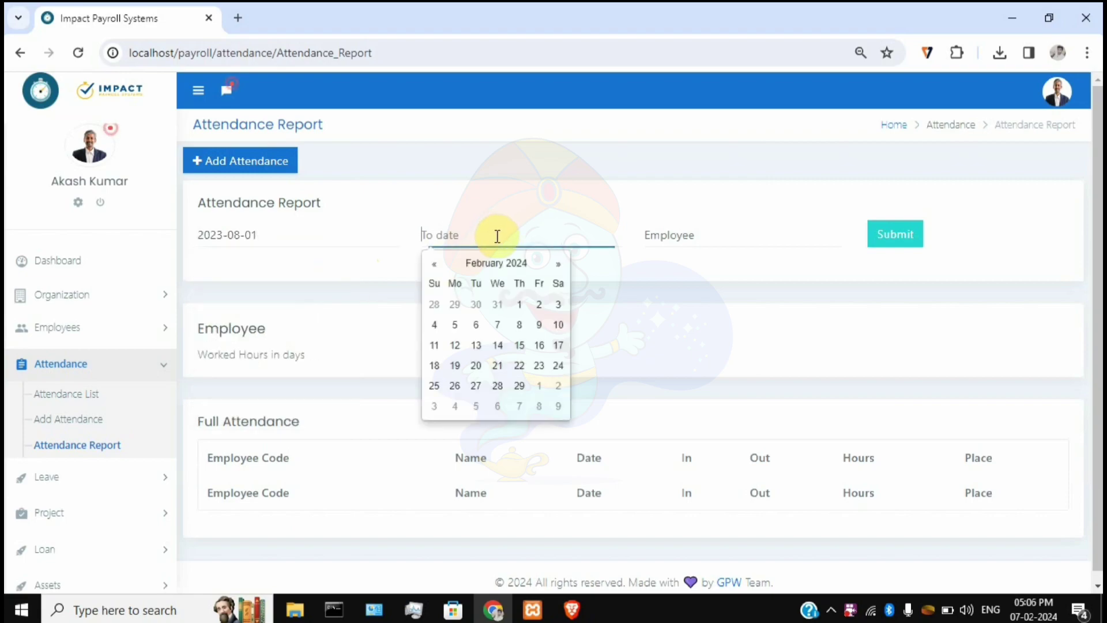
left_click(496, 325)
left_click(712, 272)
left_click(718, 242)
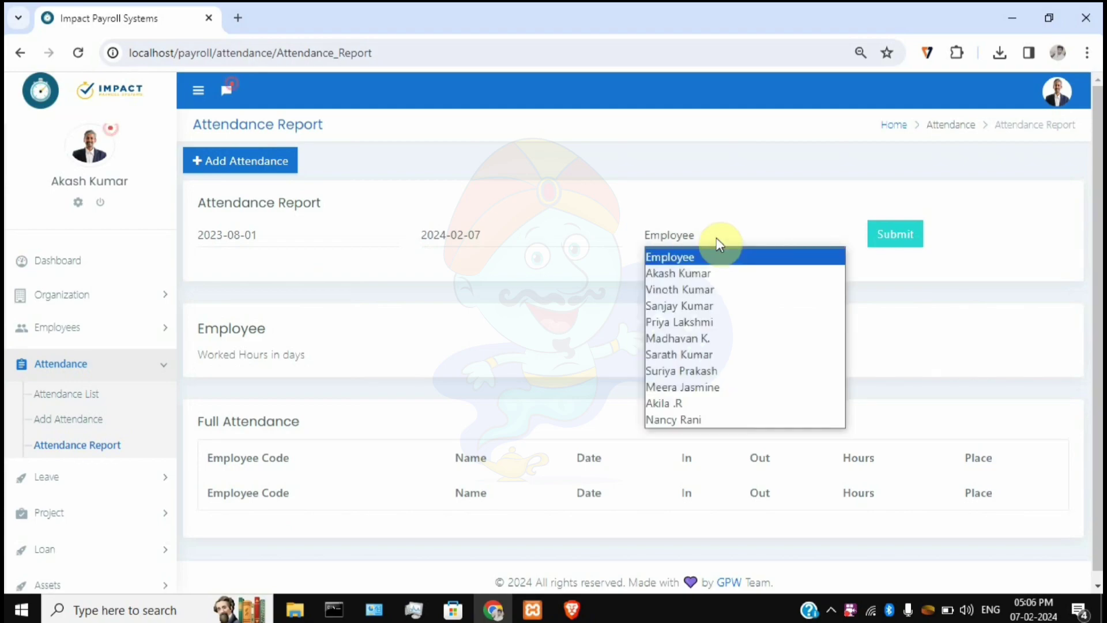
left_click(719, 341)
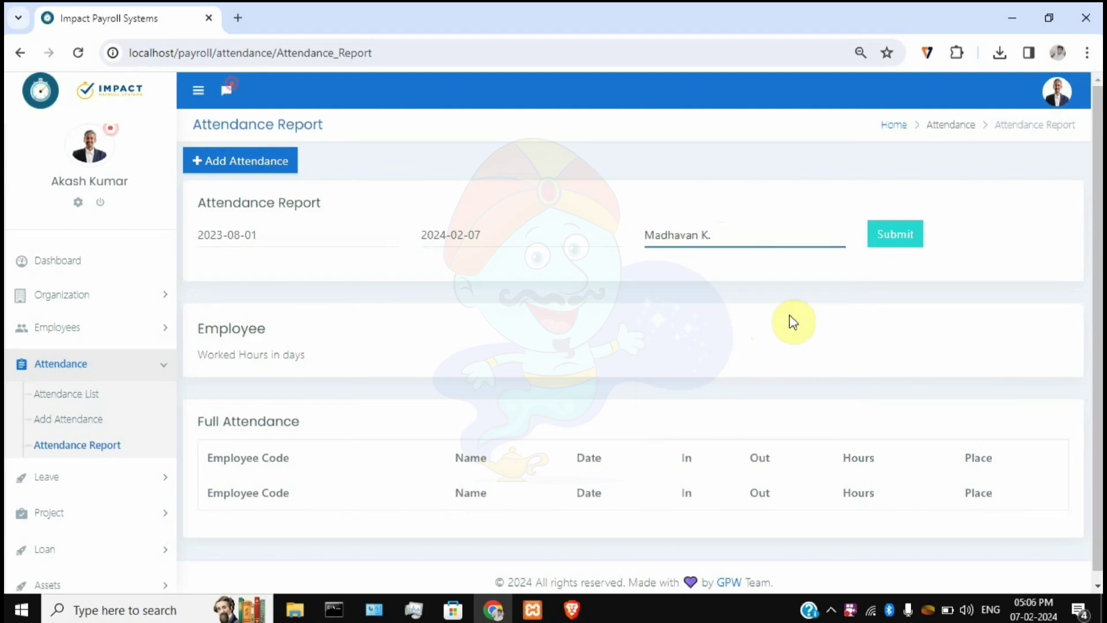
Generate the employee's report showing 19.3 hours over 3 days, then return to Attendance List.
left_click(913, 252)
scroll(837, 254, "down", 3)
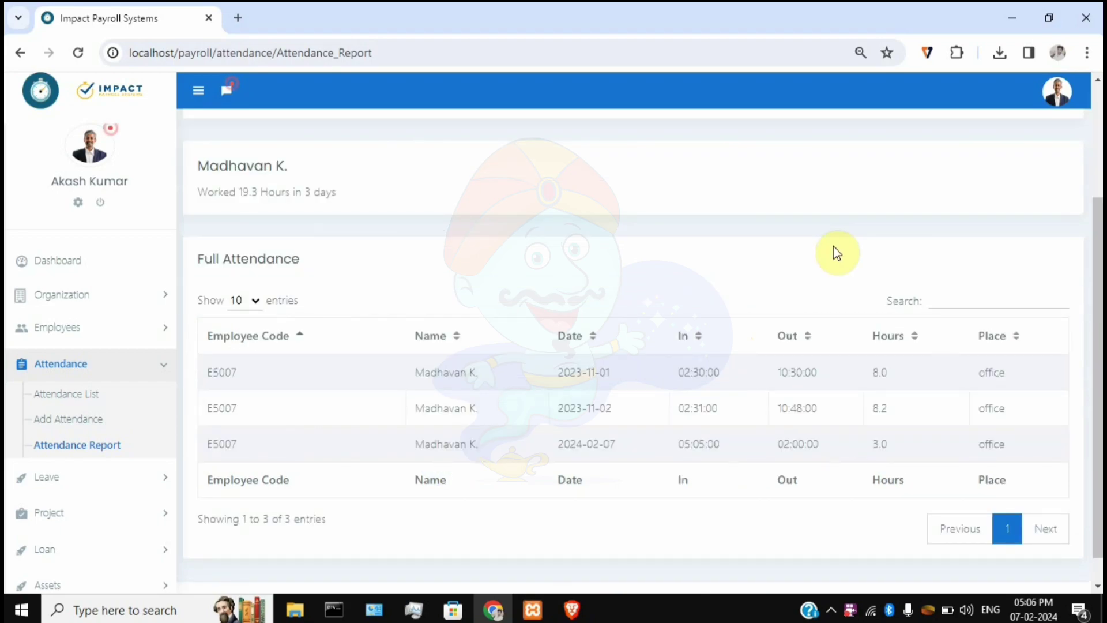
double_click(260, 171)
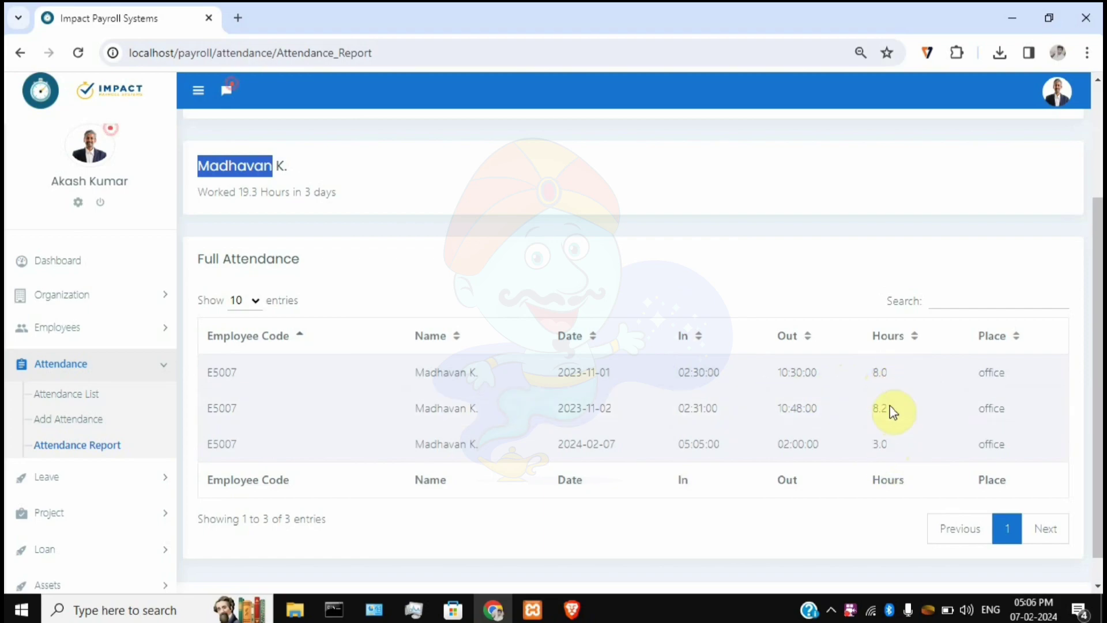
scroll(712, 396, "up", 3)
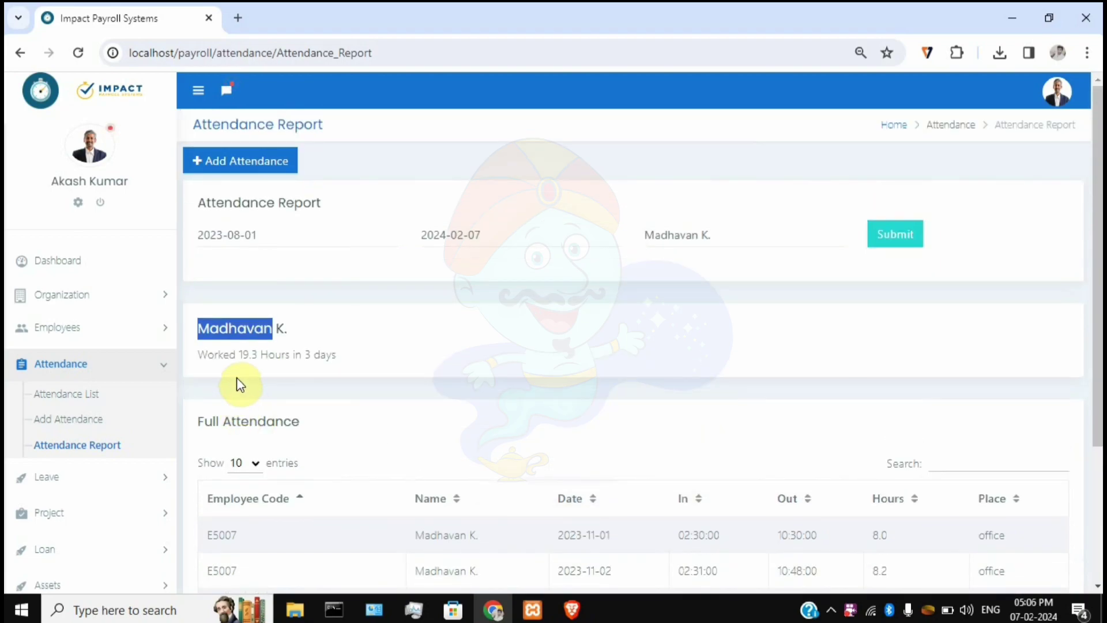
left_click_drag(239, 356, 250, 364)
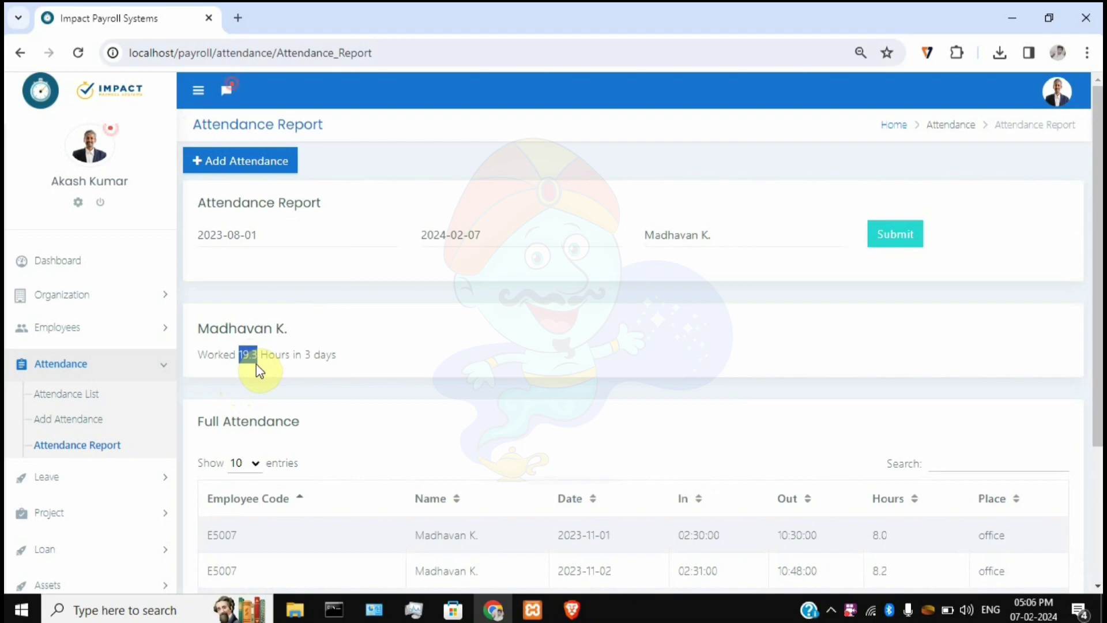
scroll(328, 334, "down", 3)
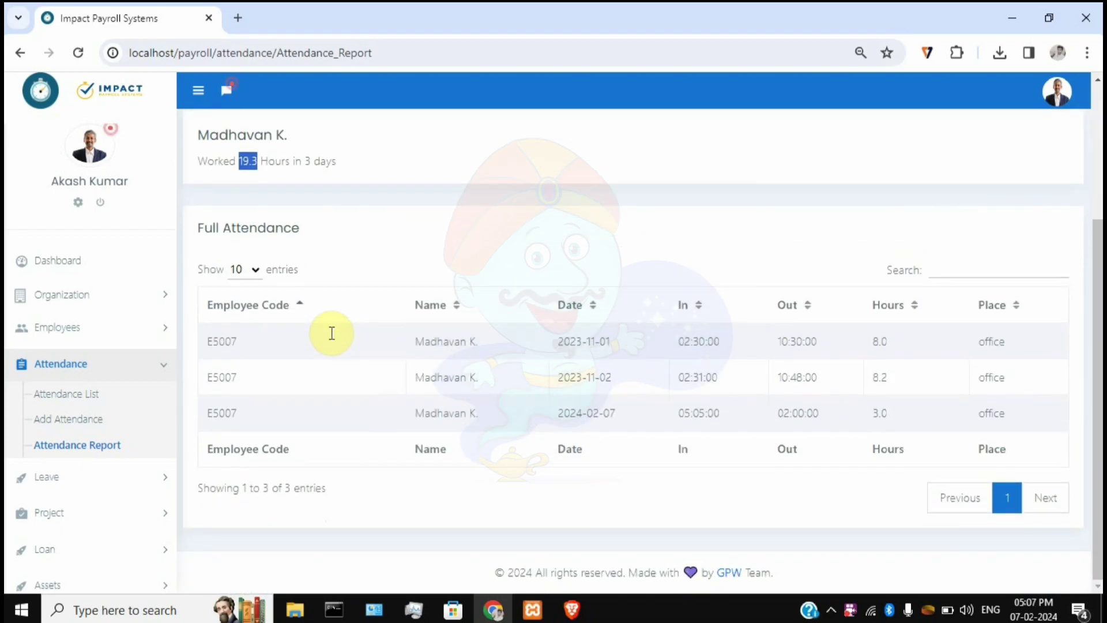
scroll(330, 339, "up", 1)
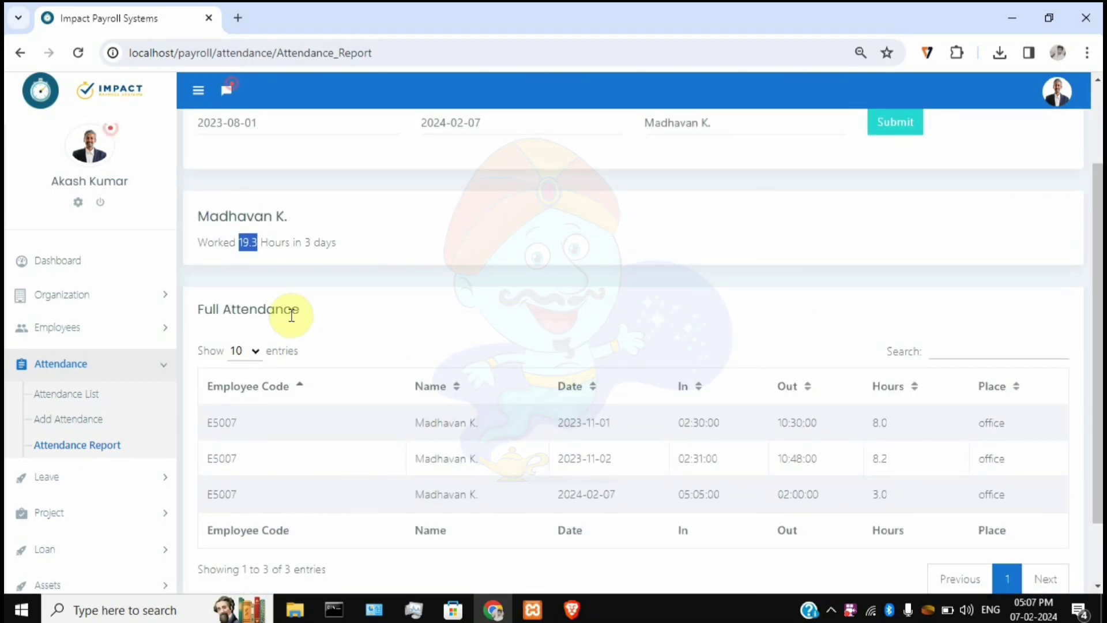
scroll(300, 303, "up", 2)
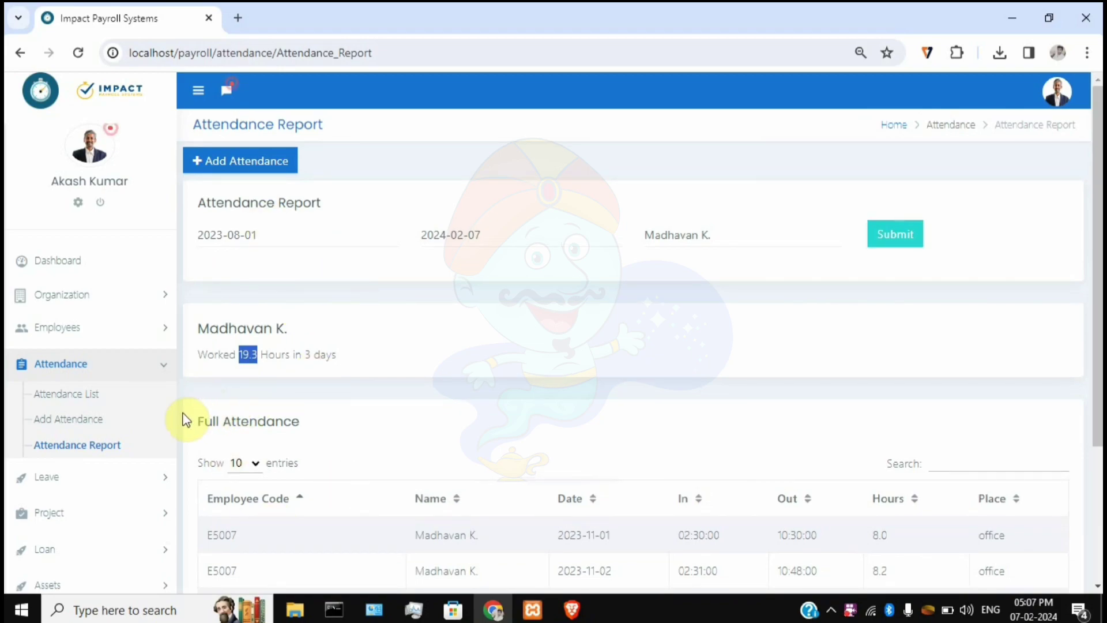
left_click(66, 394)
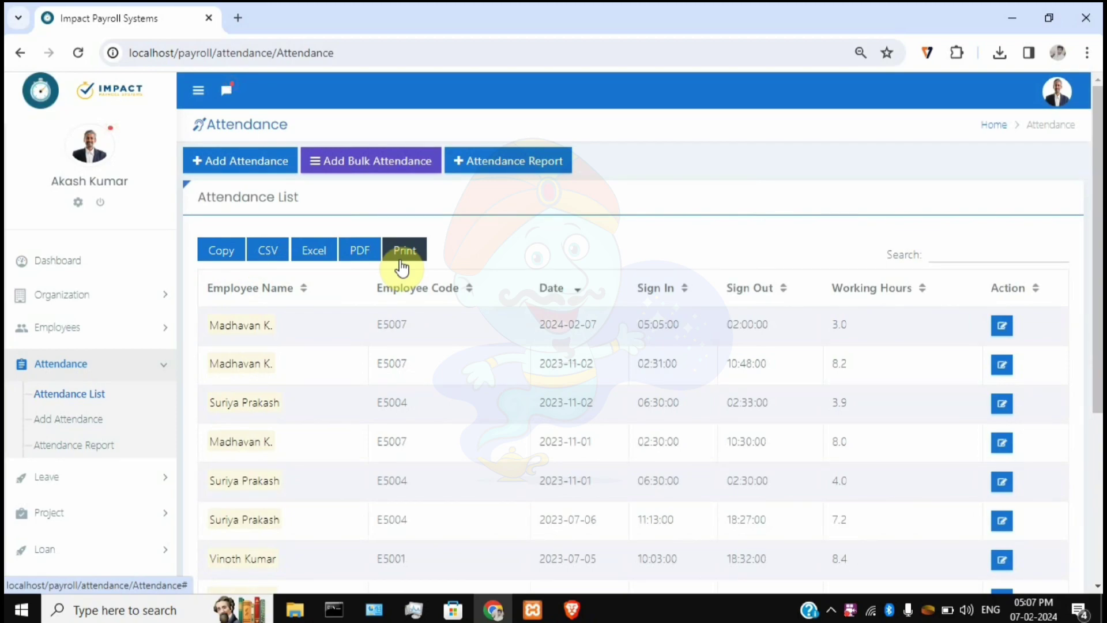
Export attendance as CSV, Excel and PDF, then open Impact Payroll Systems.pdf in a new tab.
left_click(282, 263)
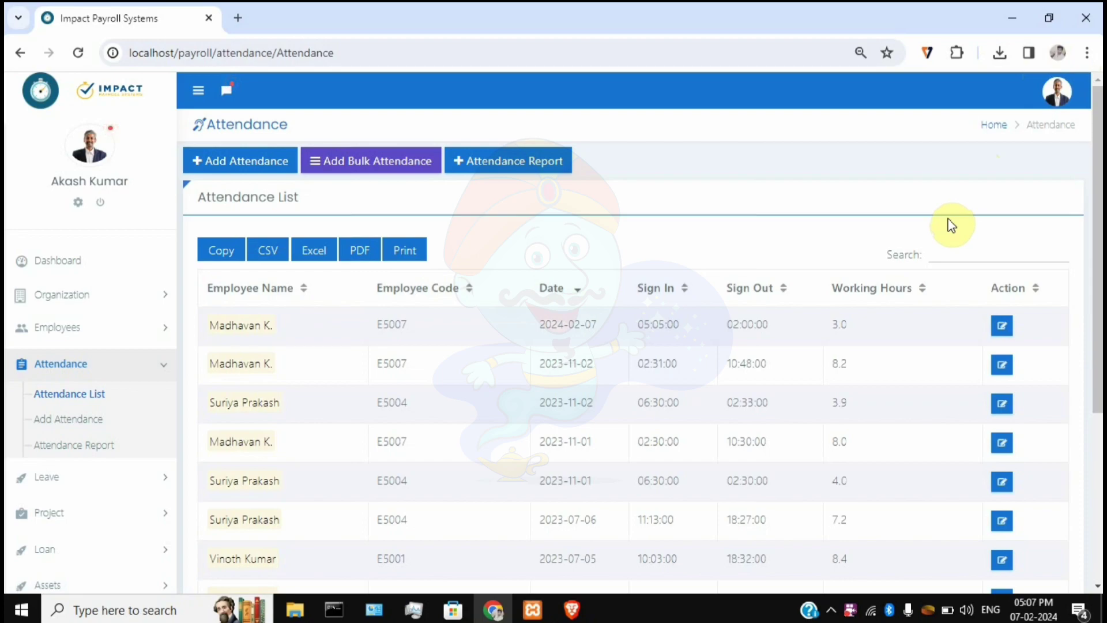
left_click(993, 61)
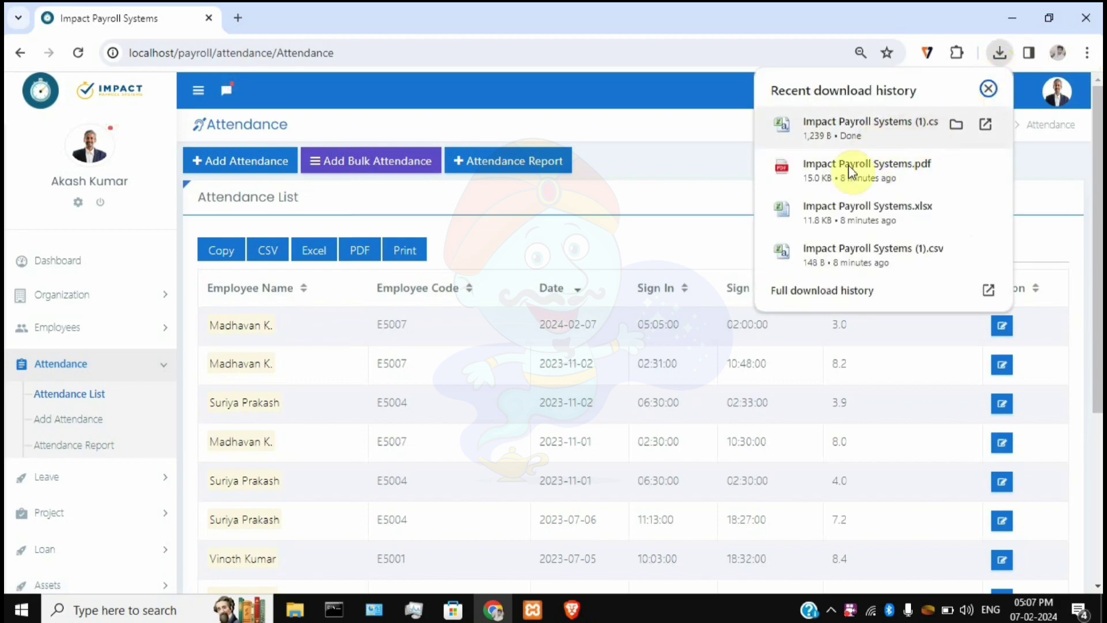
left_click(327, 253)
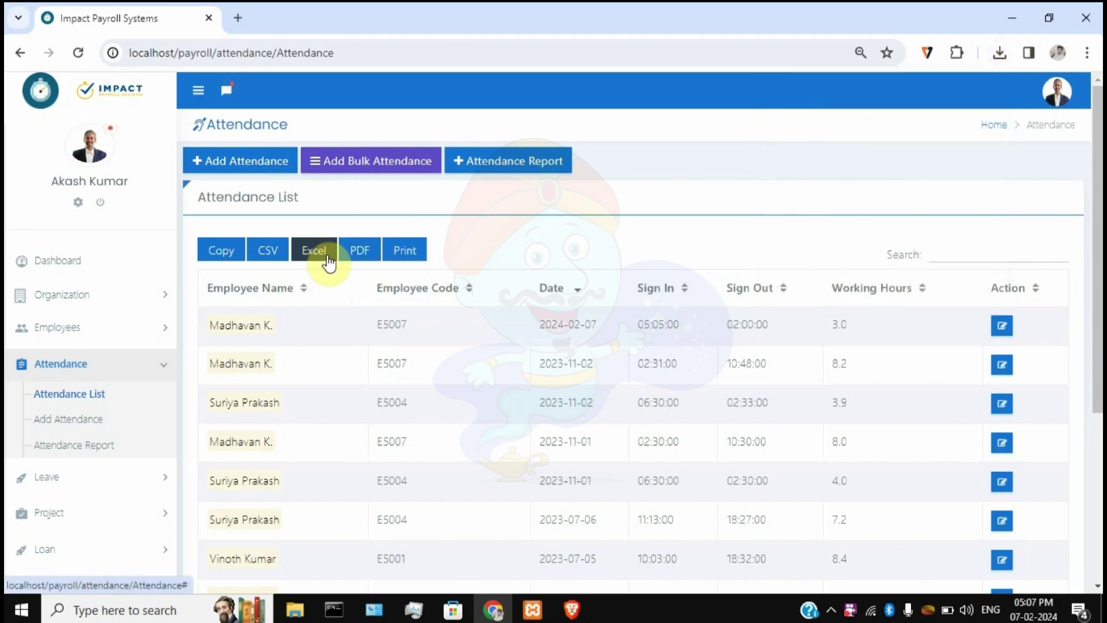
left_click(1001, 54)
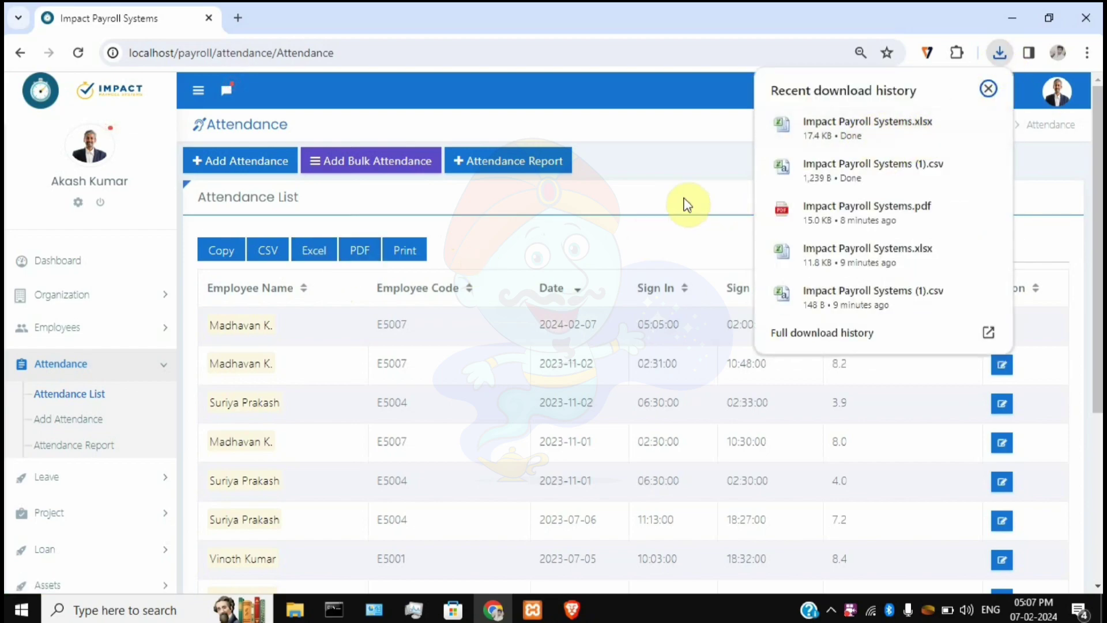
left_click(652, 207)
left_click(363, 254)
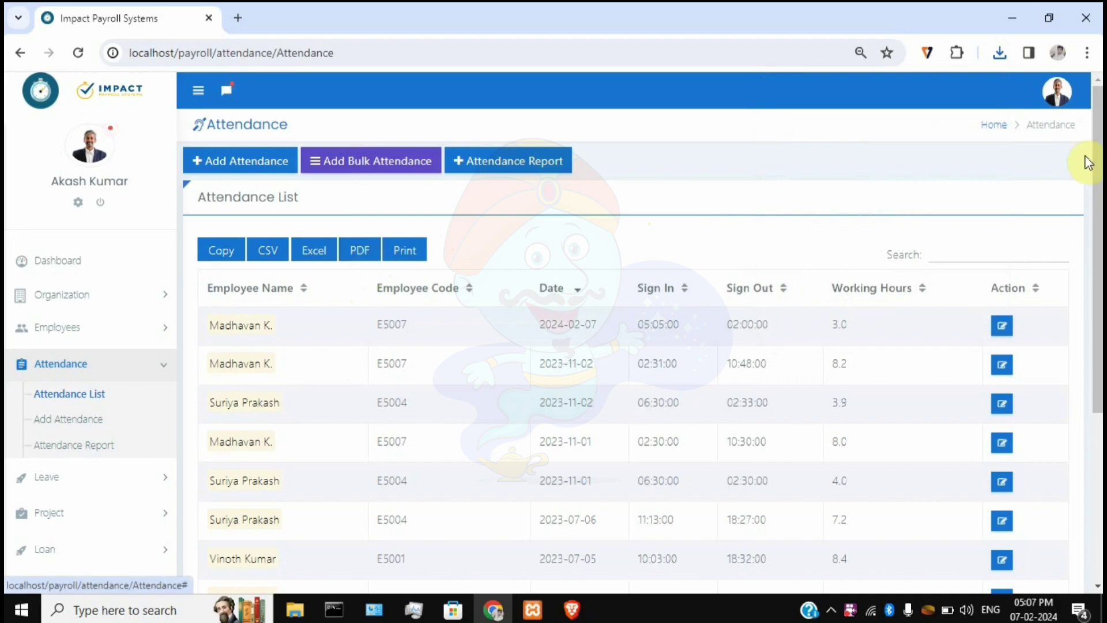
left_click(999, 53)
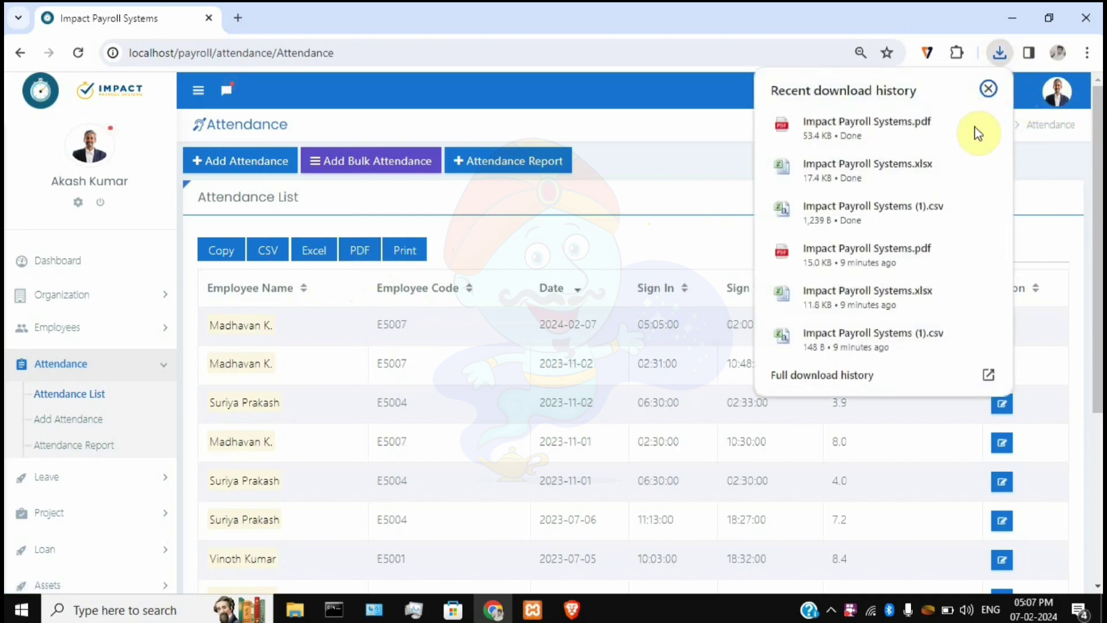
left_click(894, 127)
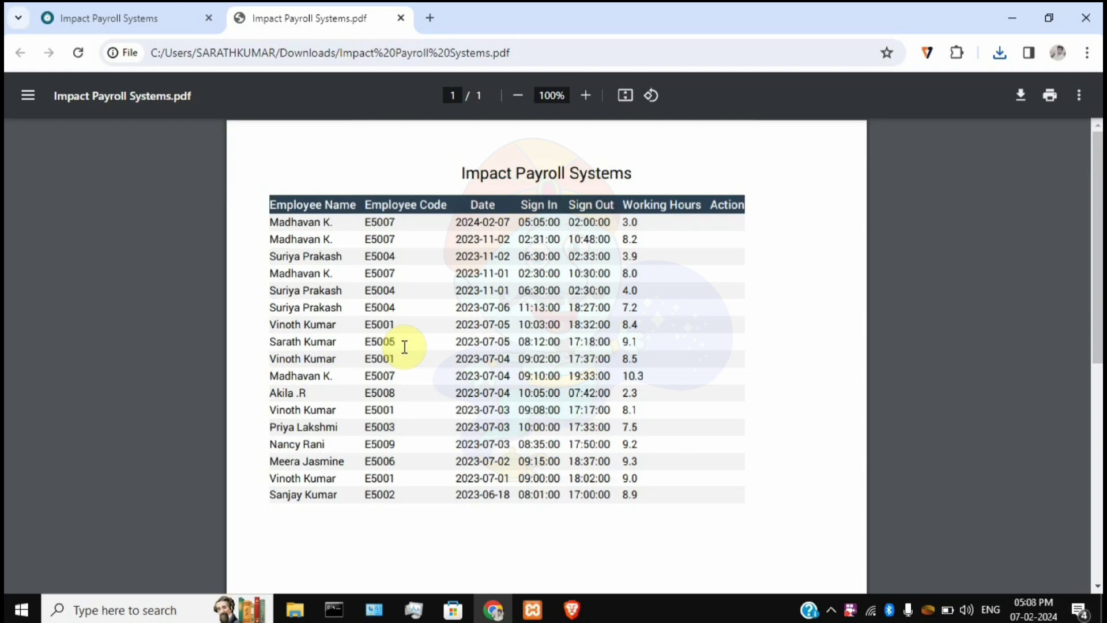
Return to the payroll tab, collapse Attendance and expand Leave in the sidebar.
left_click(86, 18)
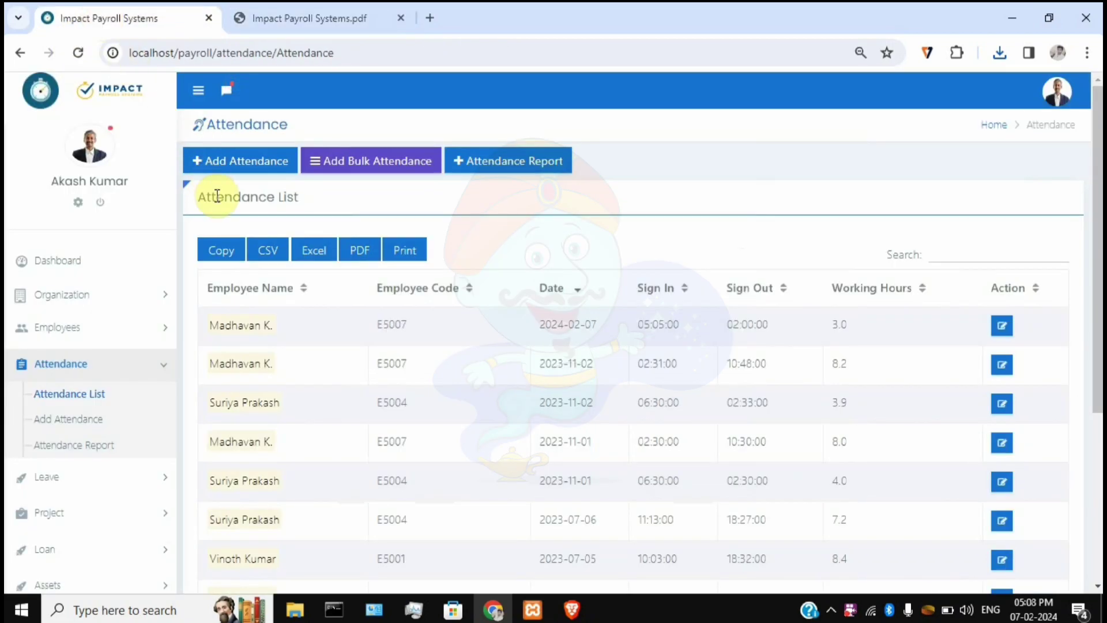
scroll(214, 199, "down", 2)
scroll(111, 288, "down", 2)
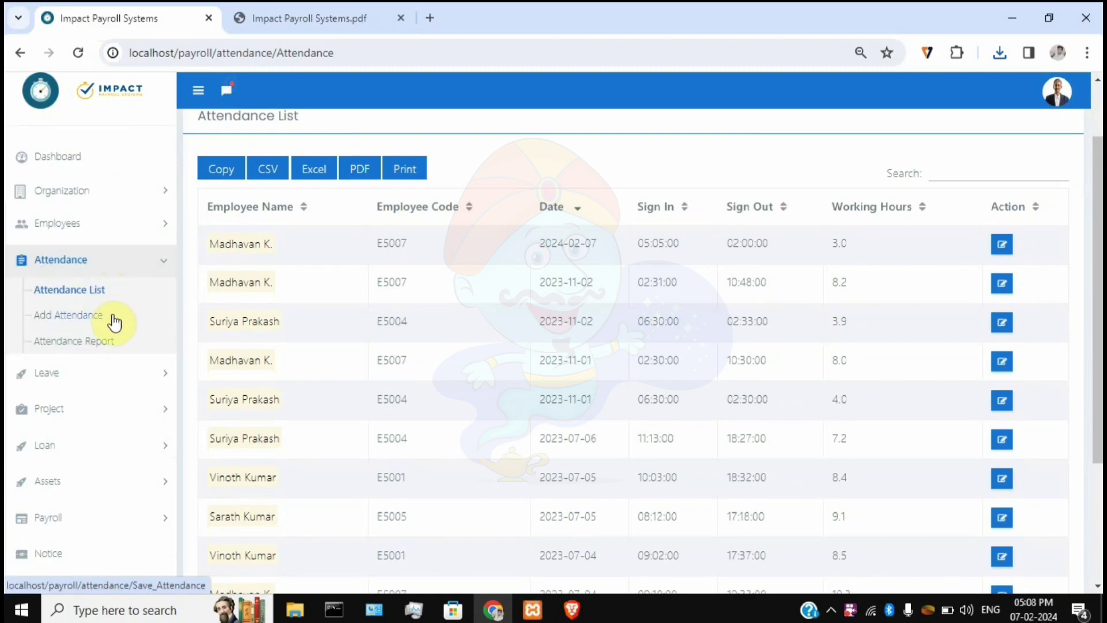
left_click(155, 270)
left_click(165, 317)
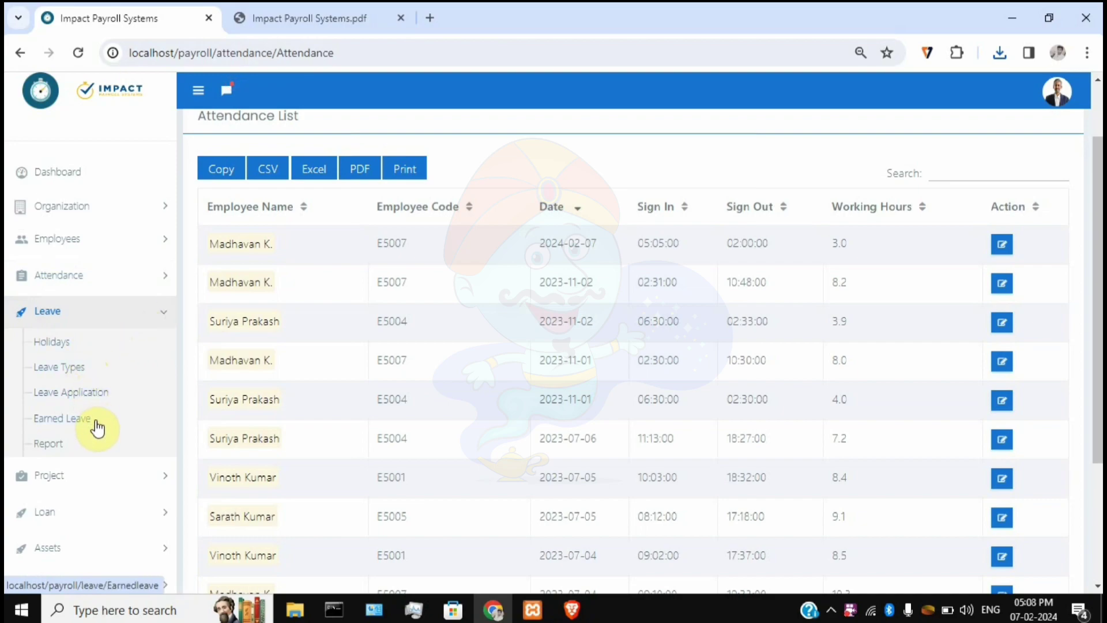
Open Holidays under Leave and scroll through entries like Christmas and Diwali.
left_click(64, 342)
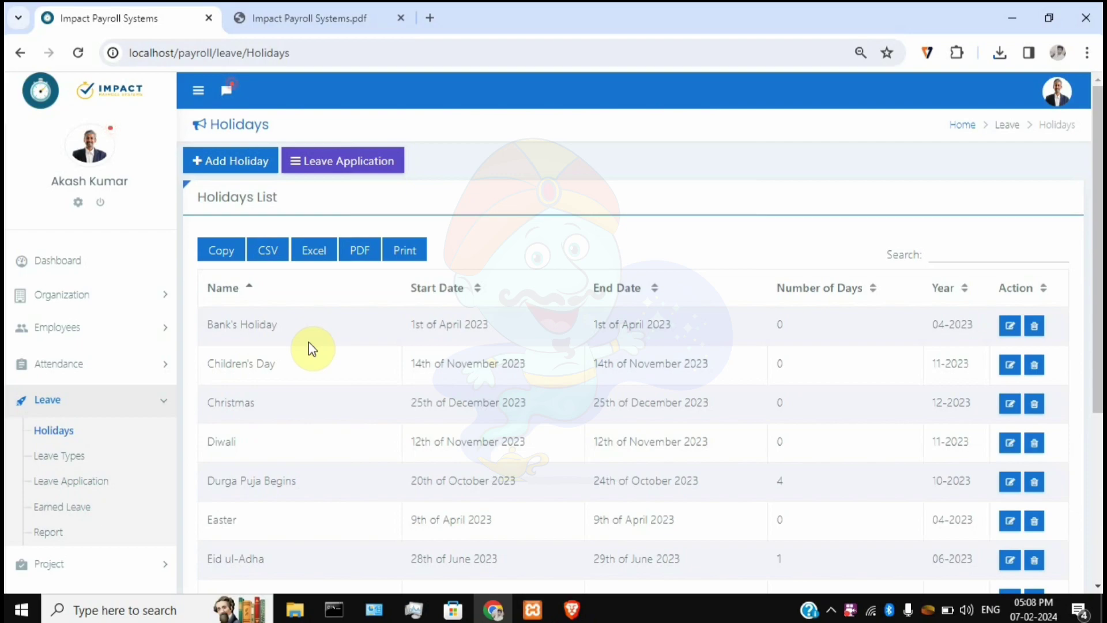
scroll(312, 348, "down", 1)
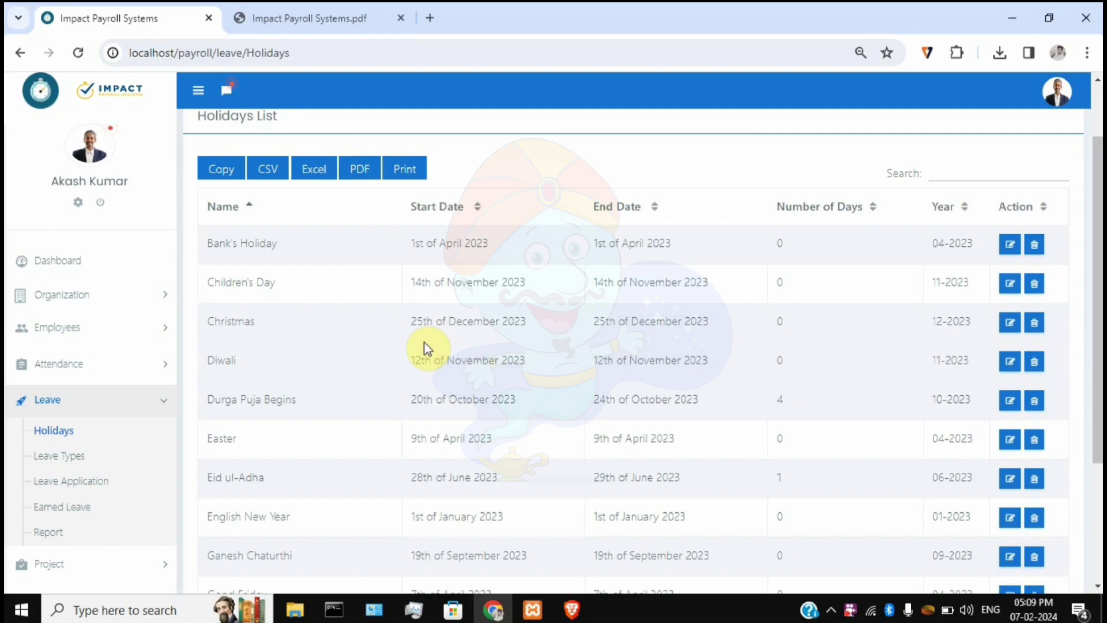
scroll(426, 340, "down", 3)
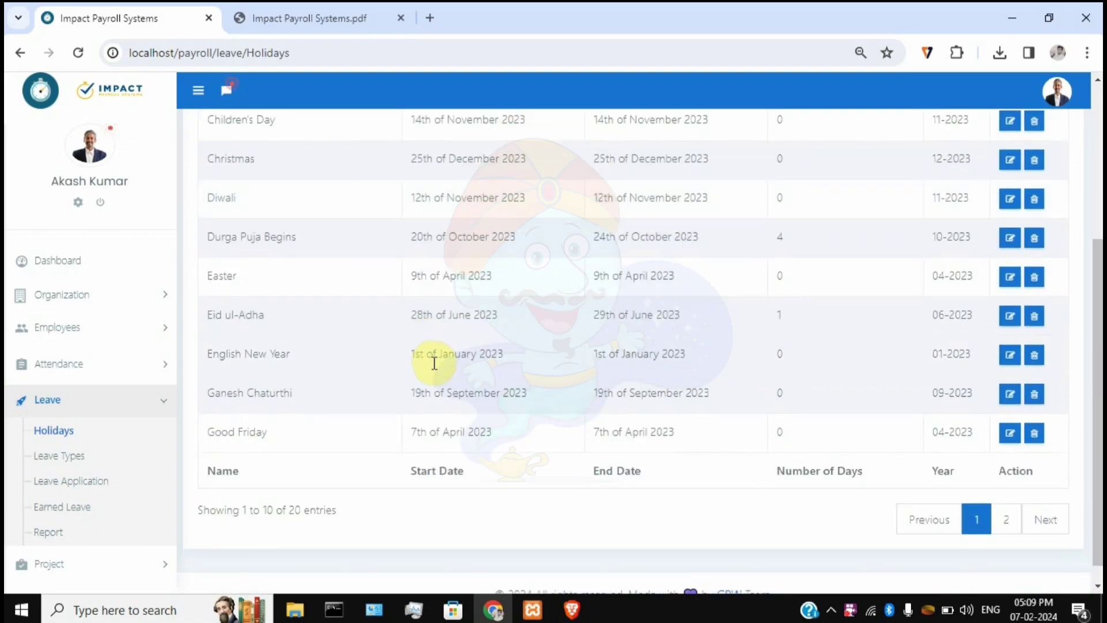
scroll(432, 366, "up", 3)
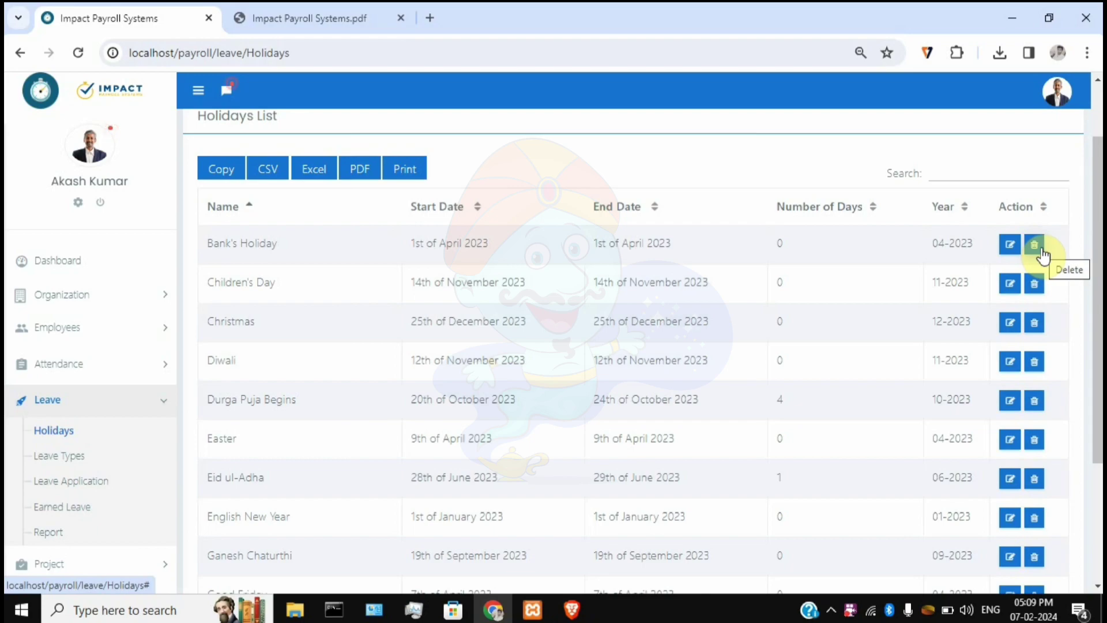
scroll(573, 323, "up", 2)
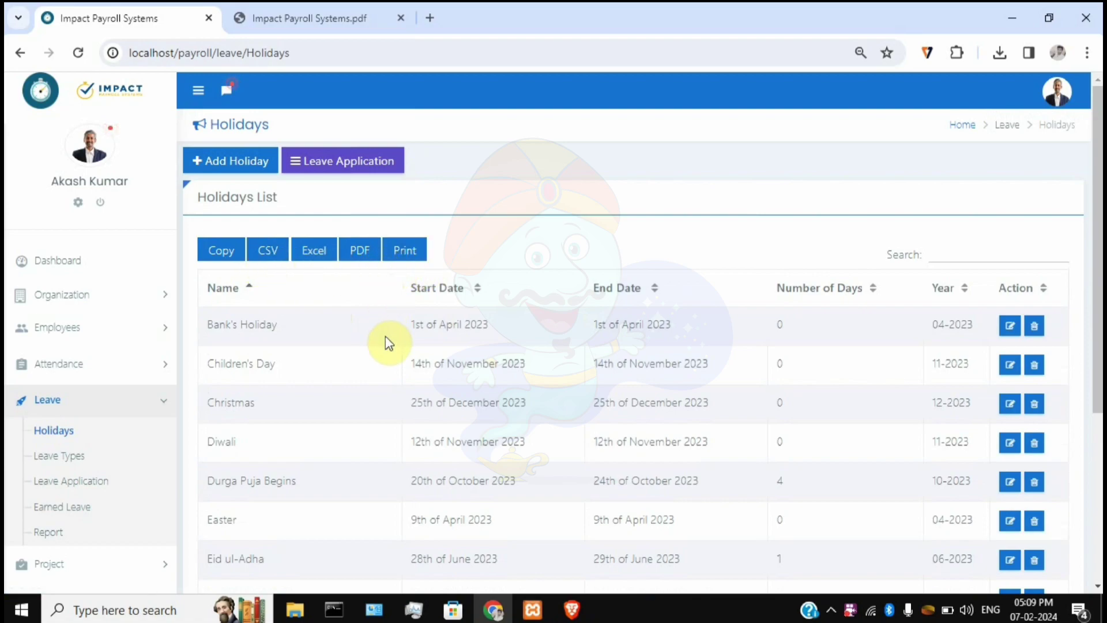
Open a new holiday form, try the start-date calendar, then close it without saving.
left_click(263, 173)
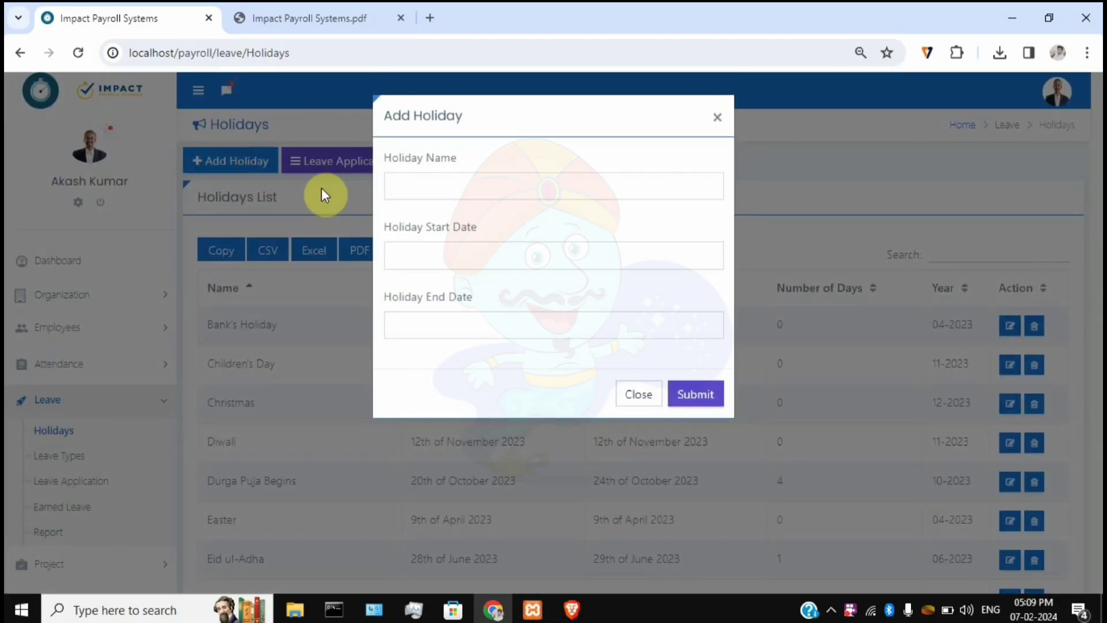
left_click(464, 196)
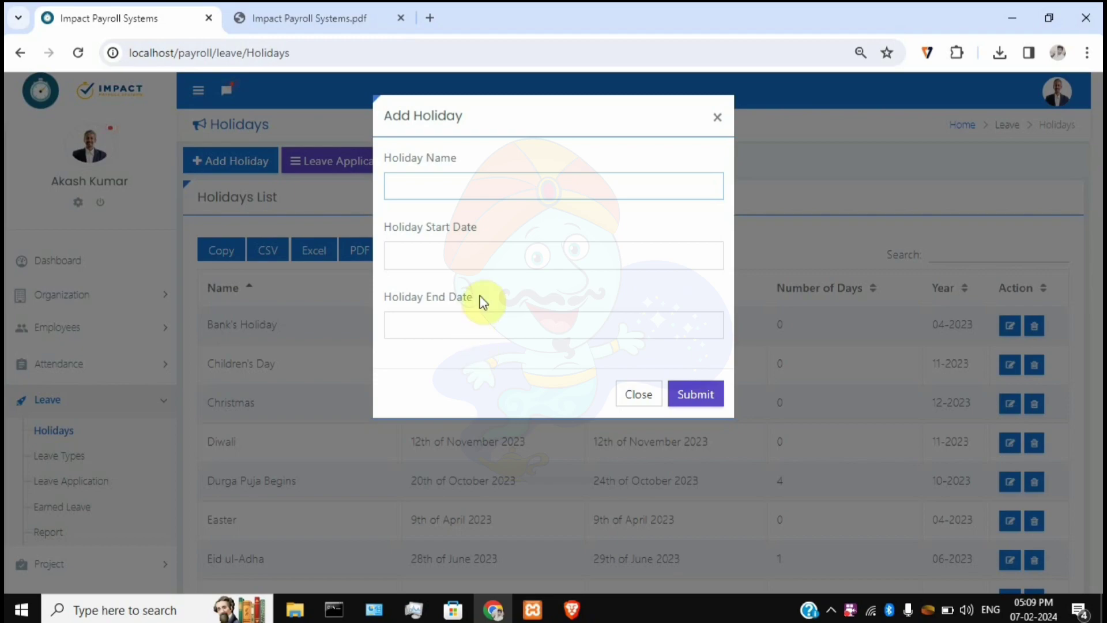
left_click(487, 254)
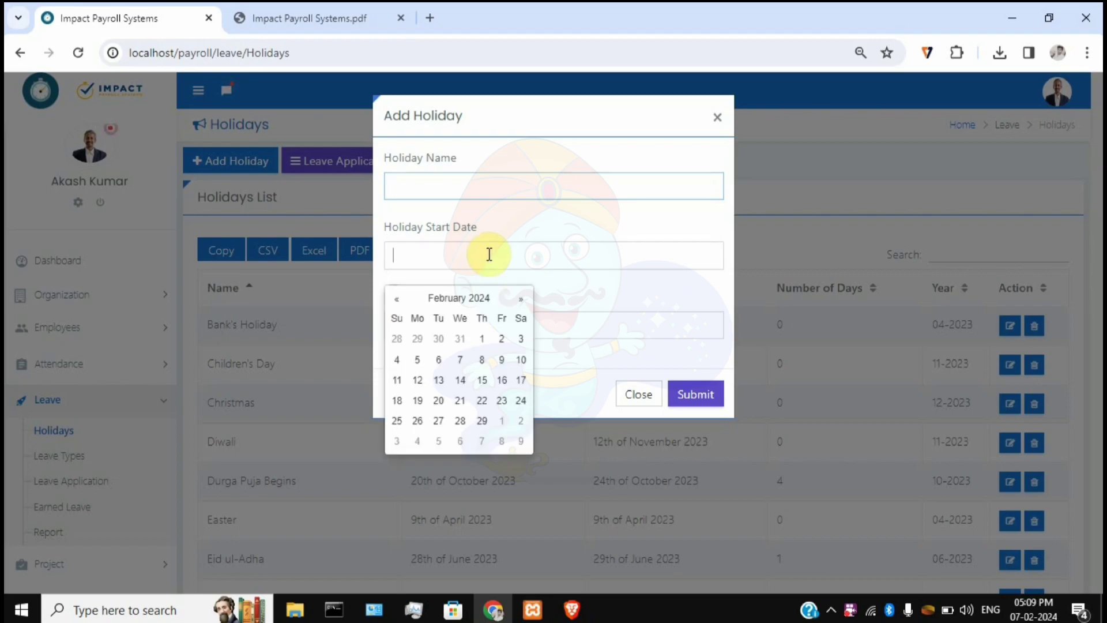
left_click(717, 121)
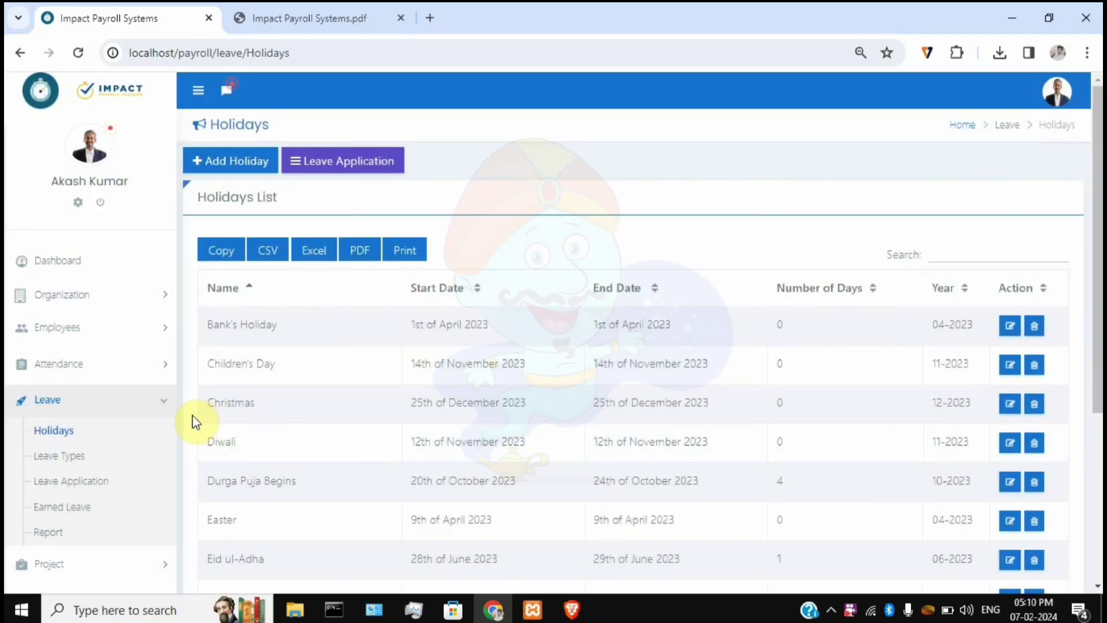
scroll(138, 430, "down", 1)
Open Leave Types and scroll its eight entries, from Casual Leave 12 days to Leave without Pay 10.
left_click(85, 460)
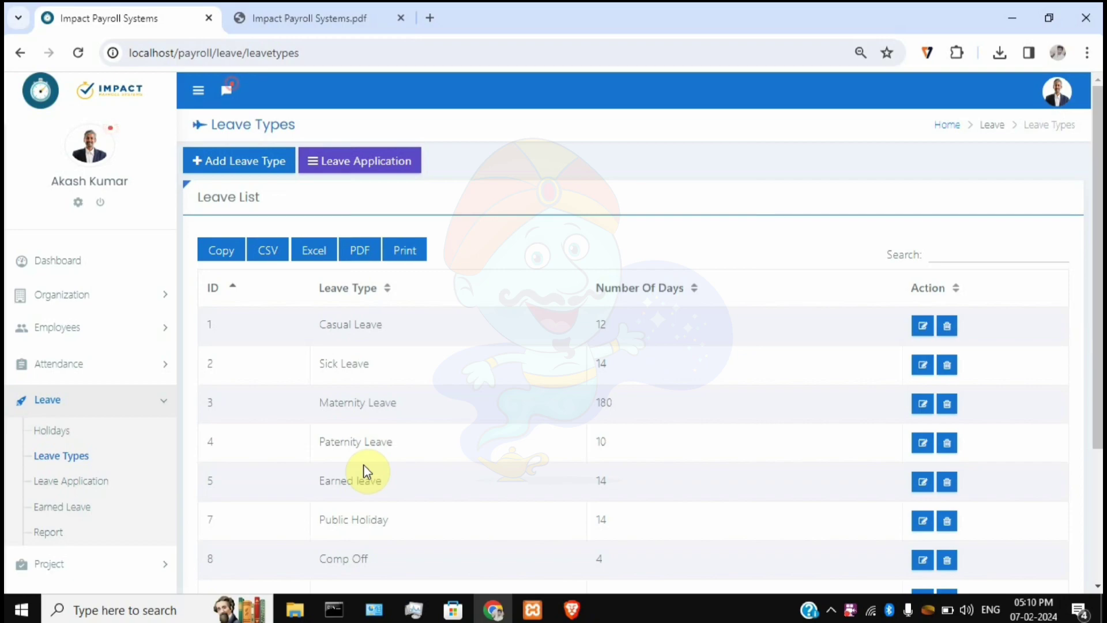
scroll(363, 465, "down", 1)
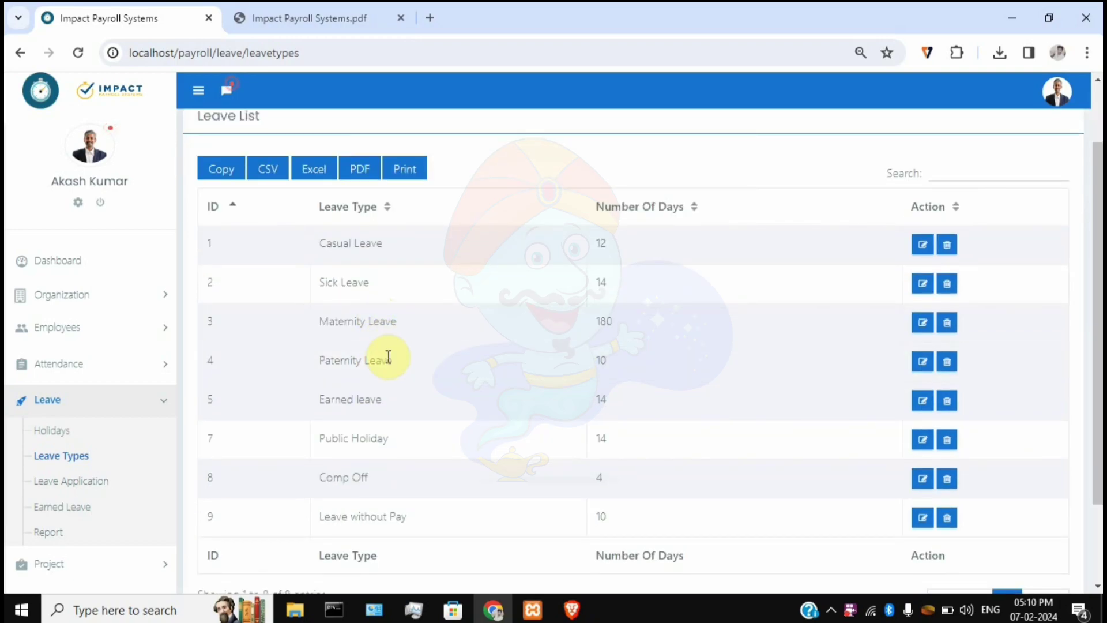
scroll(387, 358, "down", 2)
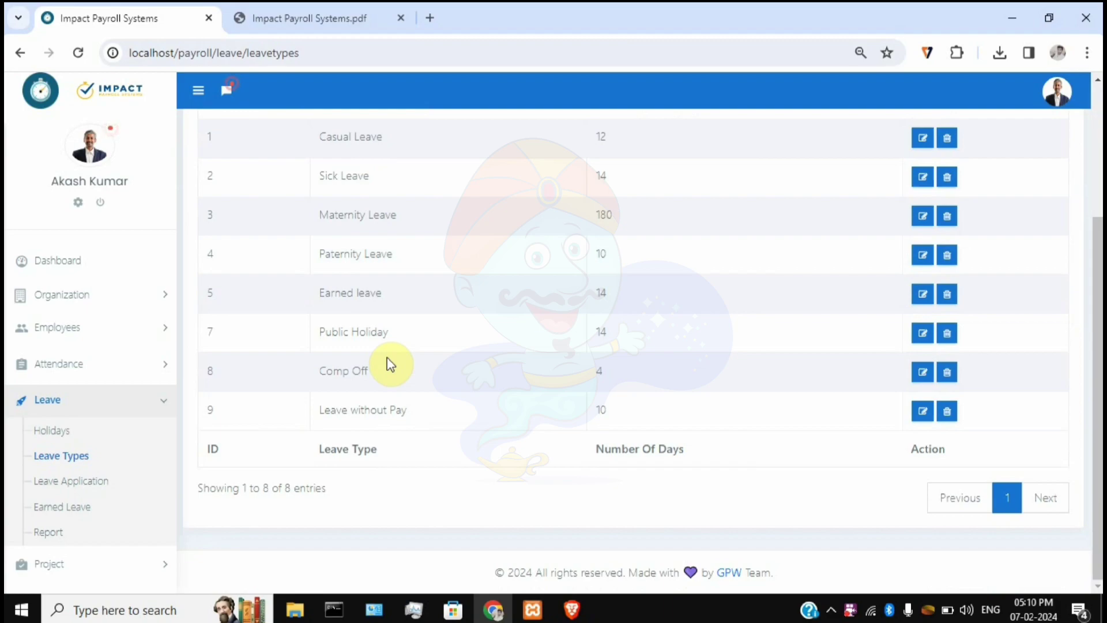
scroll(390, 365, "up", 3)
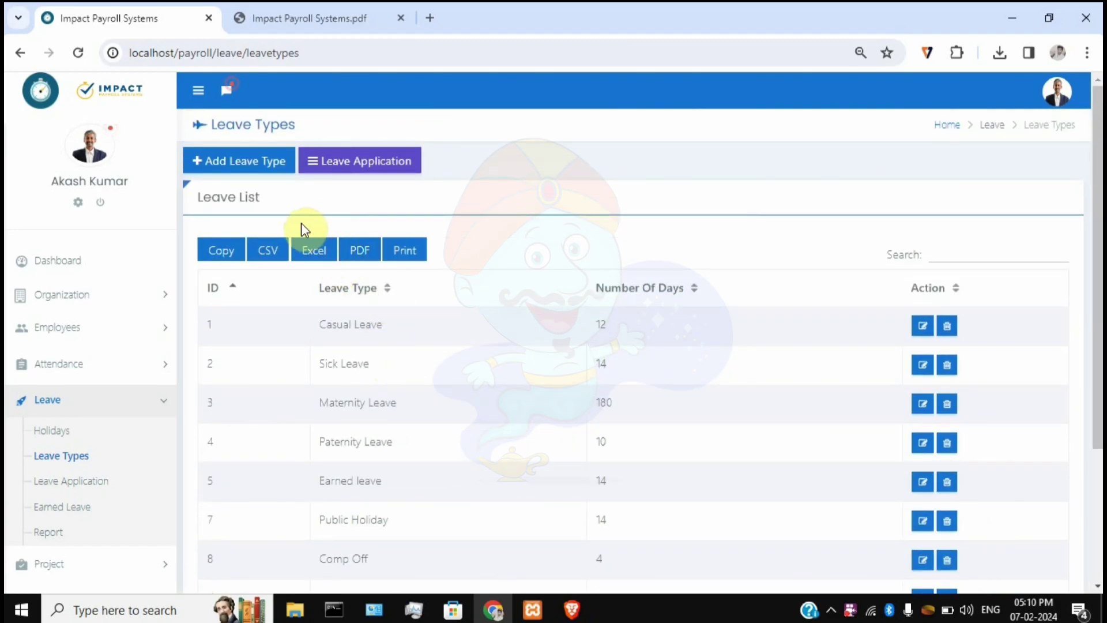
left_click(263, 168)
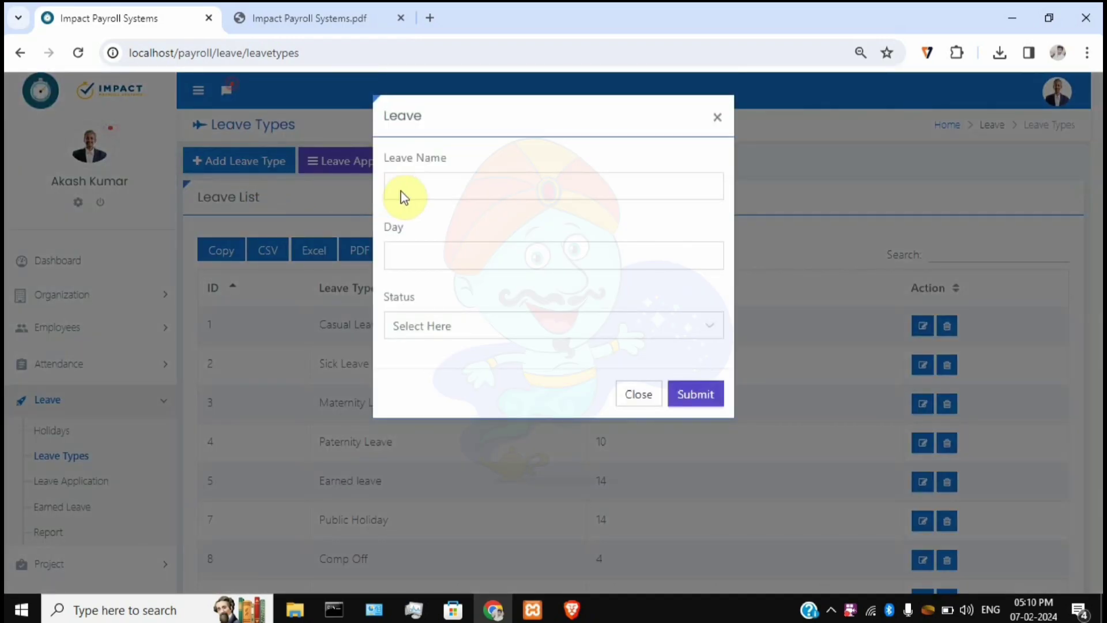
left_click(403, 190)
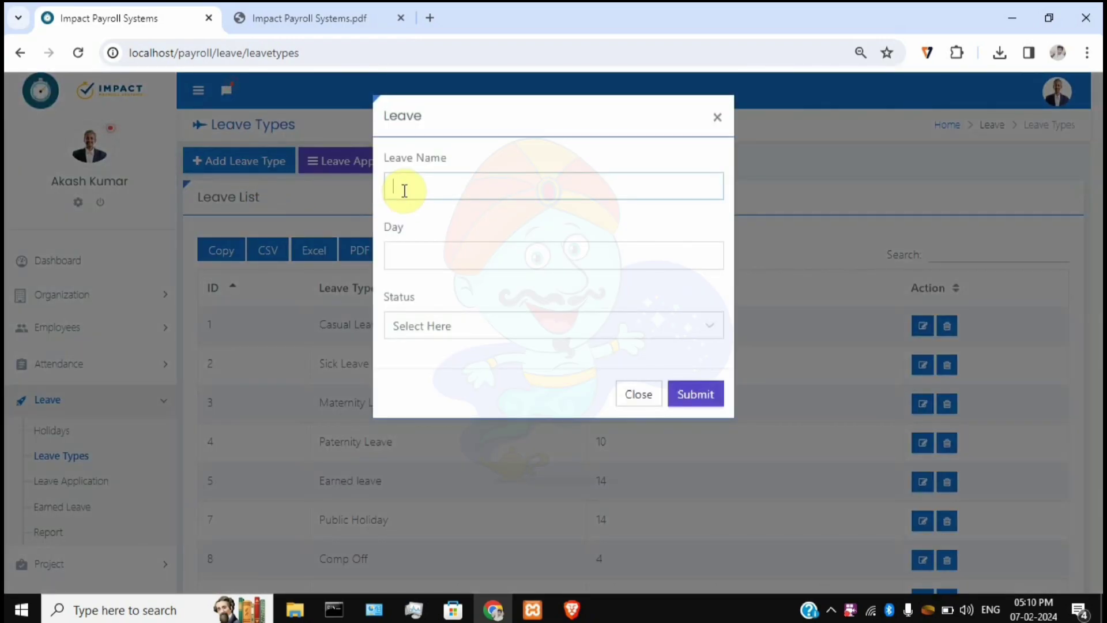
left_click(408, 252)
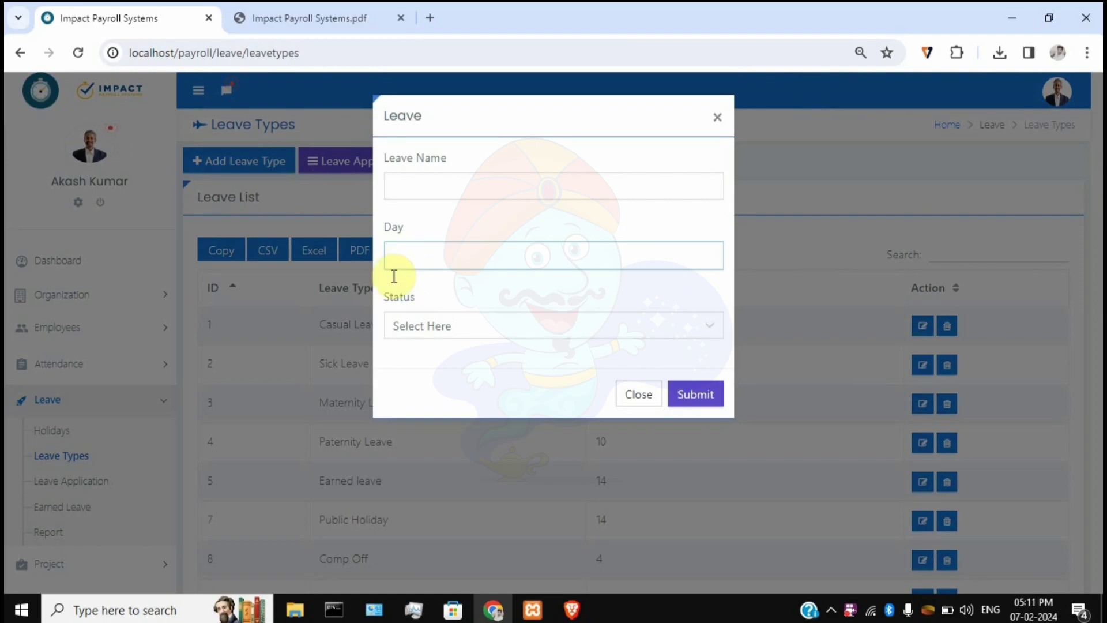
left_click(451, 327)
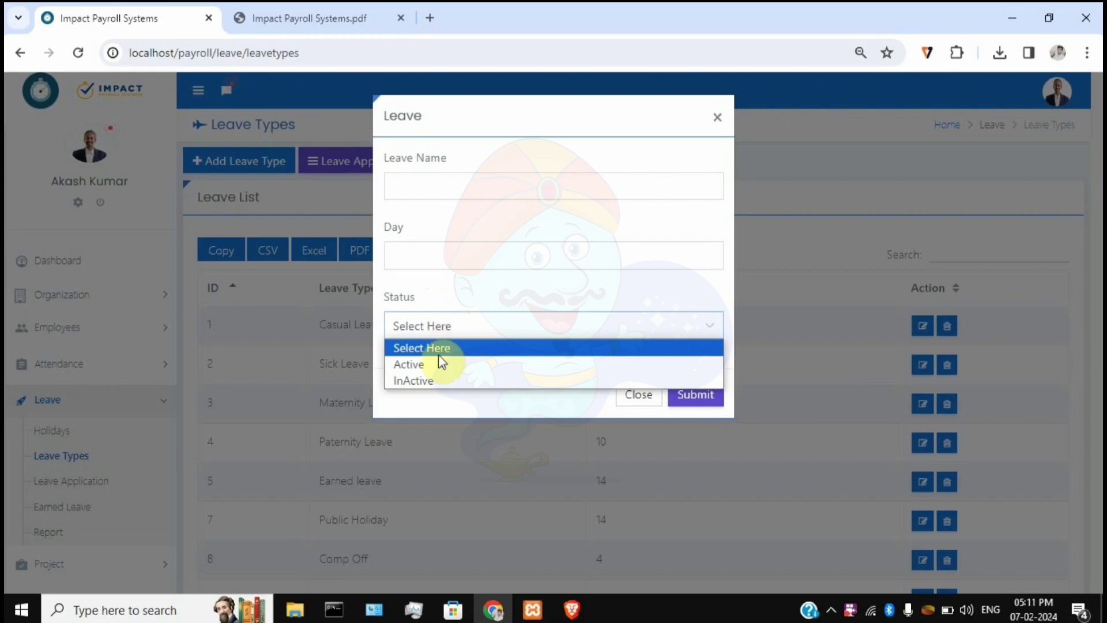
left_click(557, 266)
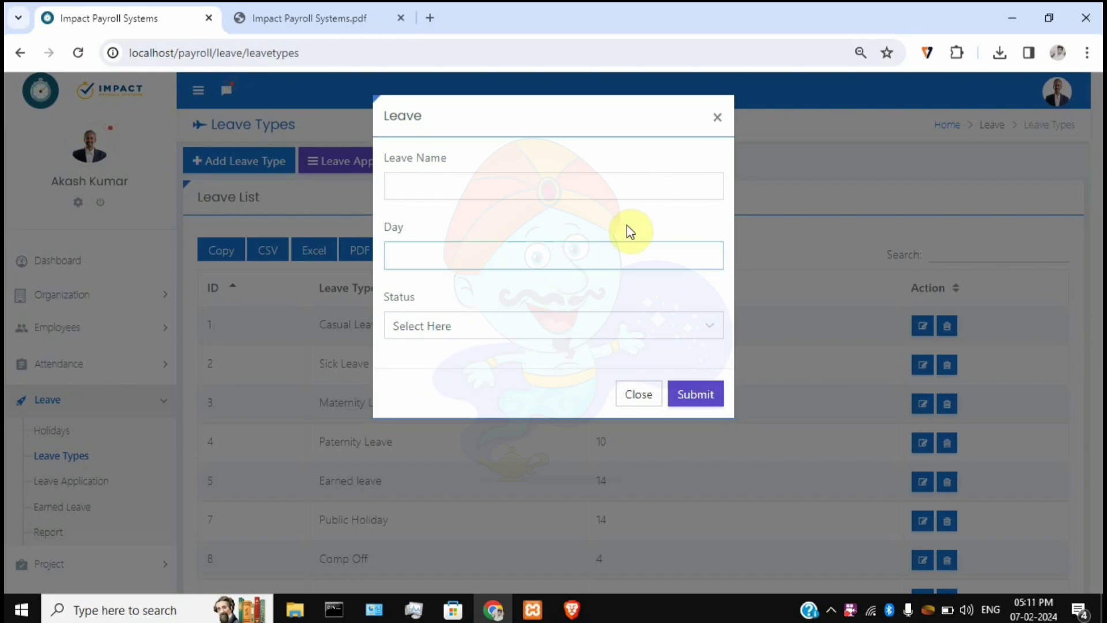
left_click(718, 119)
scroll(517, 233, "down", 3)
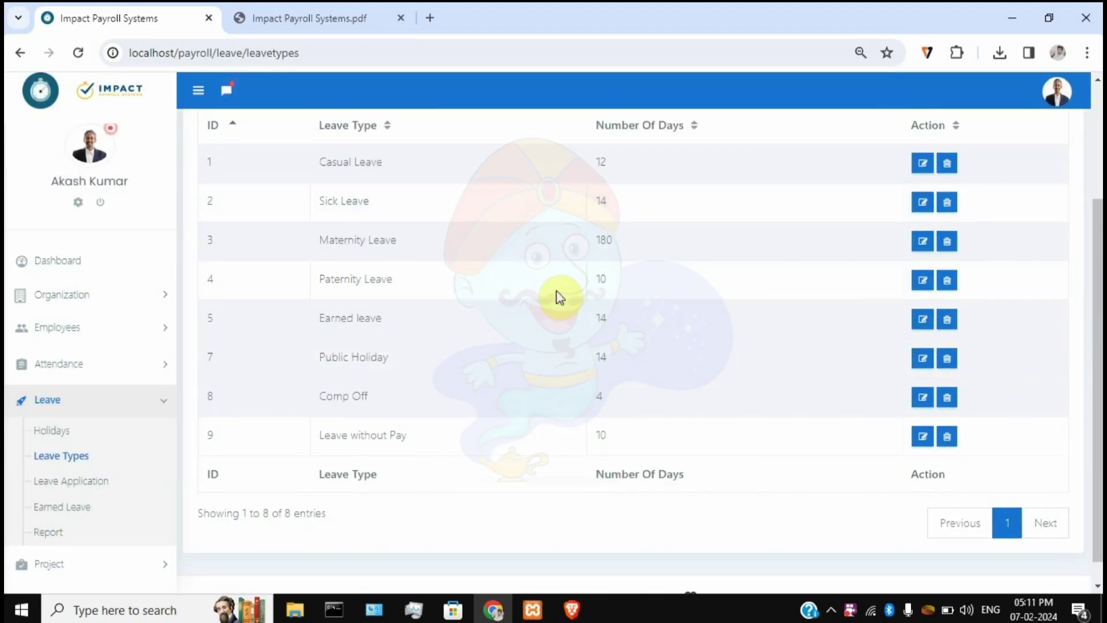
scroll(138, 287, "down", 2)
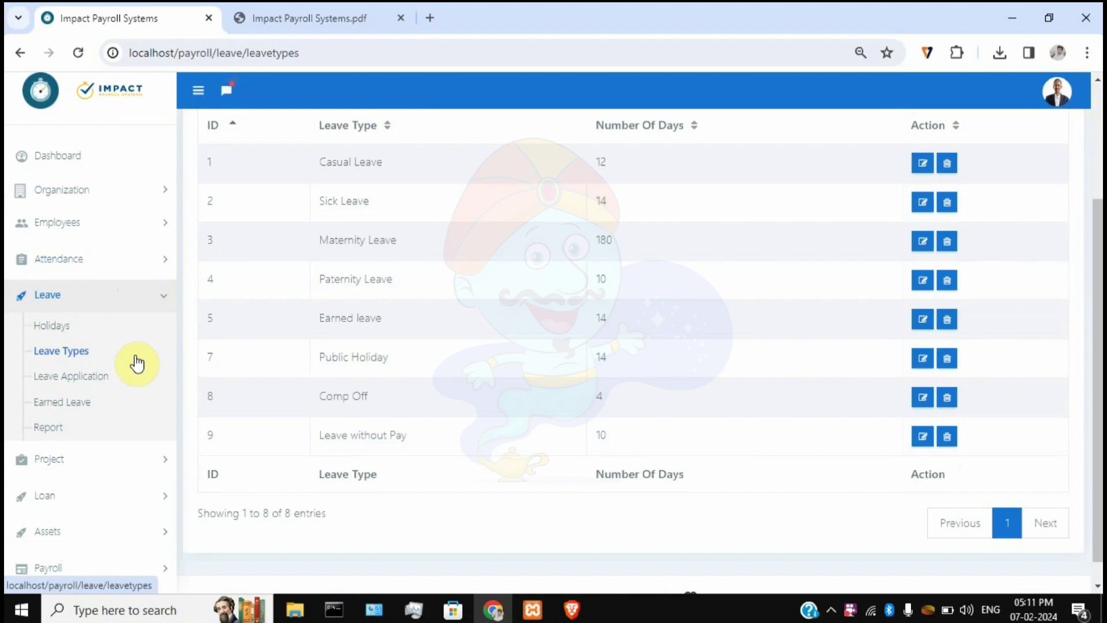
Go to the Leave Application page, whose Application List shows 0 entries.
left_click(127, 379)
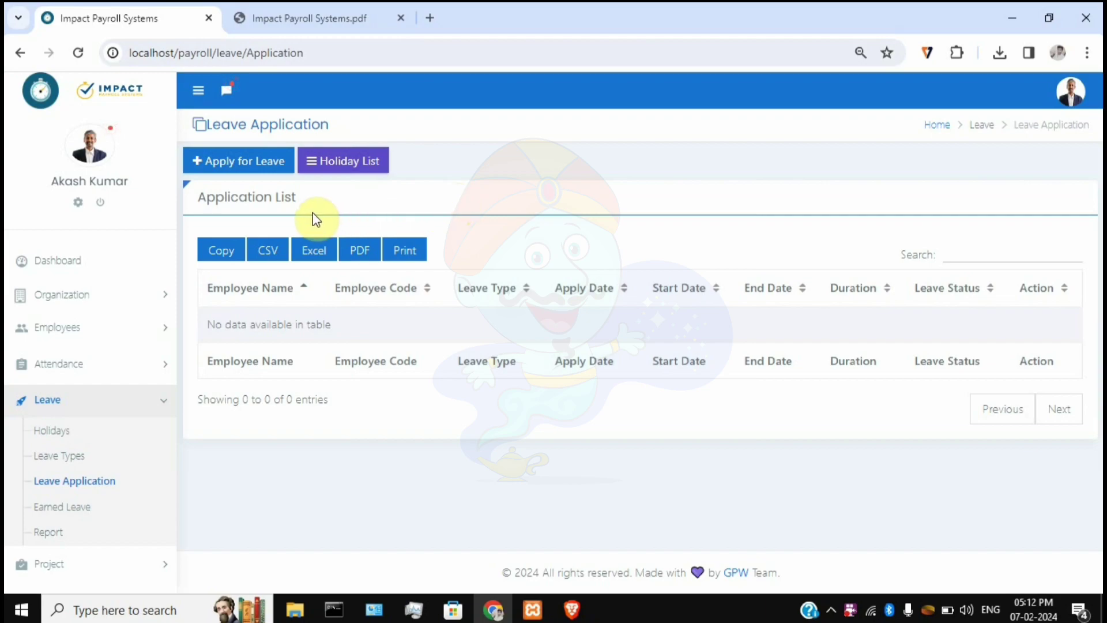
Start a new leave application and select another employee in the Employee dropdown.
left_click(277, 170)
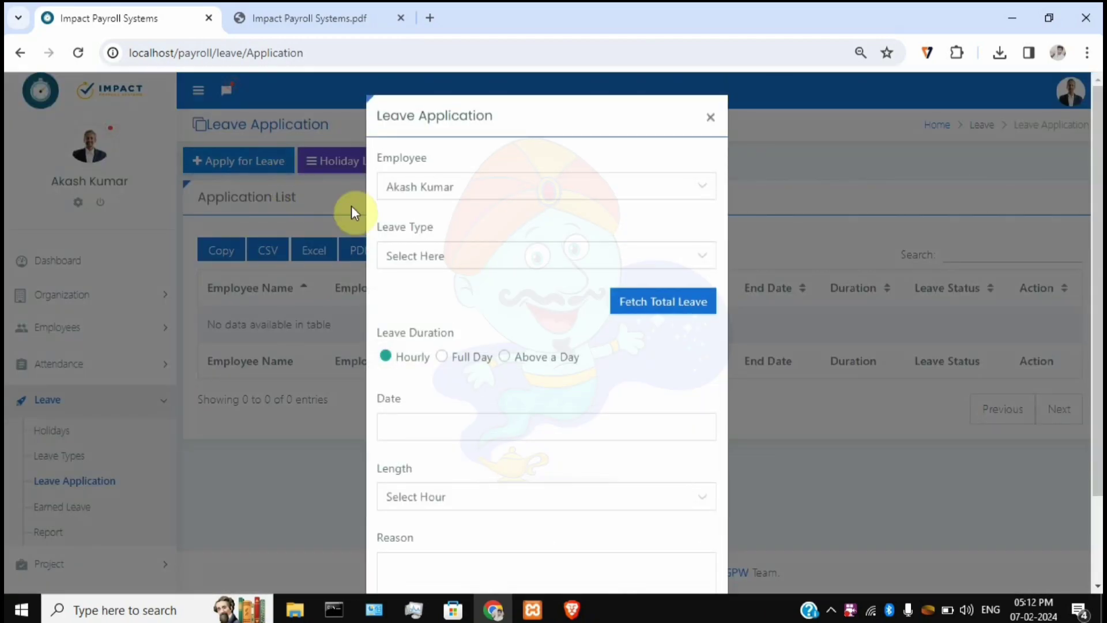
left_click(462, 189)
left_click(461, 189)
scroll(461, 189, "down", 1)
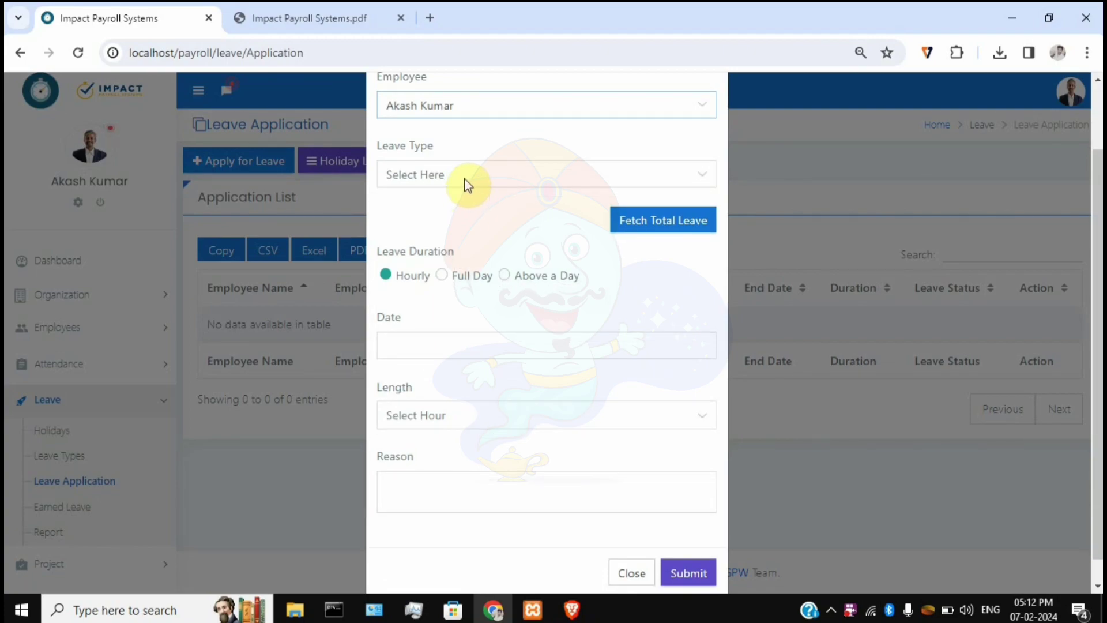
left_click(467, 185)
left_click(499, 113)
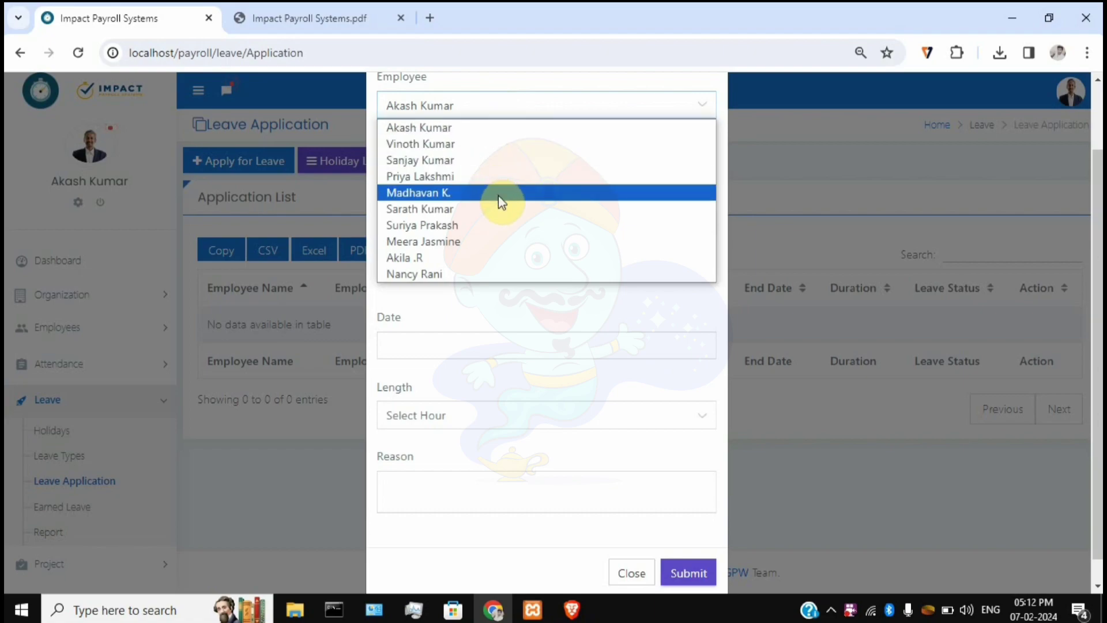
left_click(494, 225)
Choose Casual Leave and fetch the employee's balance, 12 Days Of 12.
left_click(477, 178)
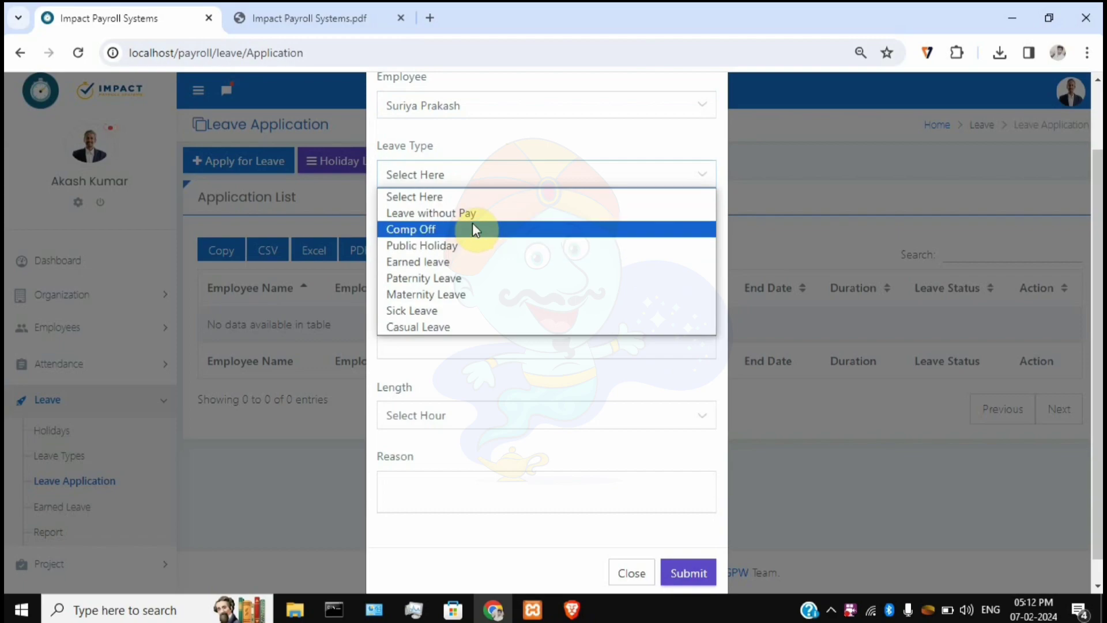
left_click(464, 326)
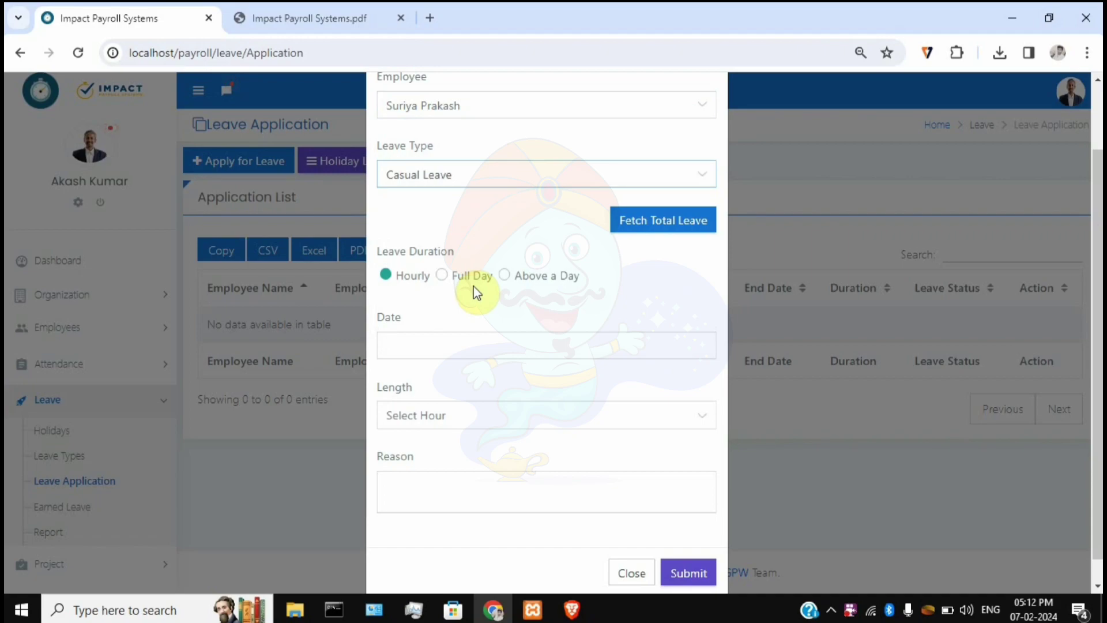
left_click(635, 226)
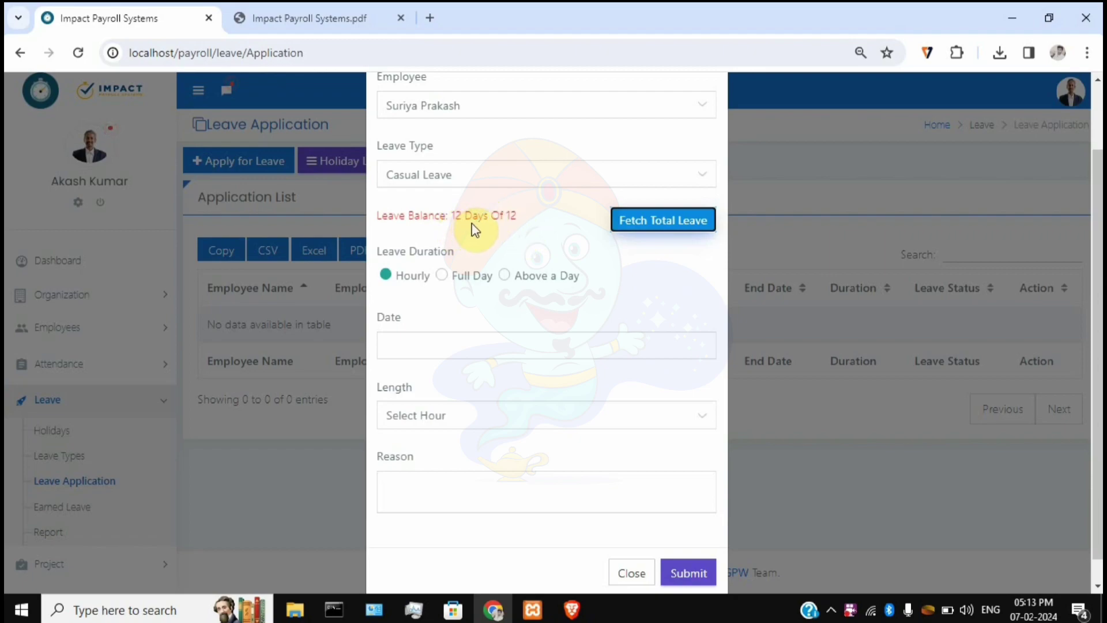
scroll(475, 229, "down", 1)
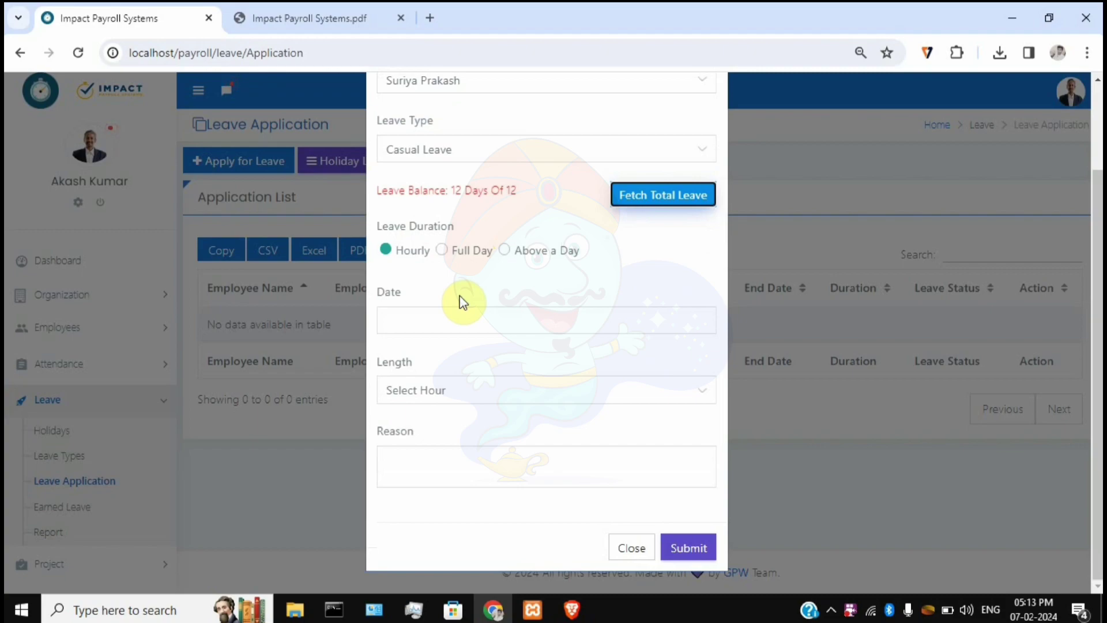
Switch the leave duration from a full day to Above a Day.
left_click(442, 252)
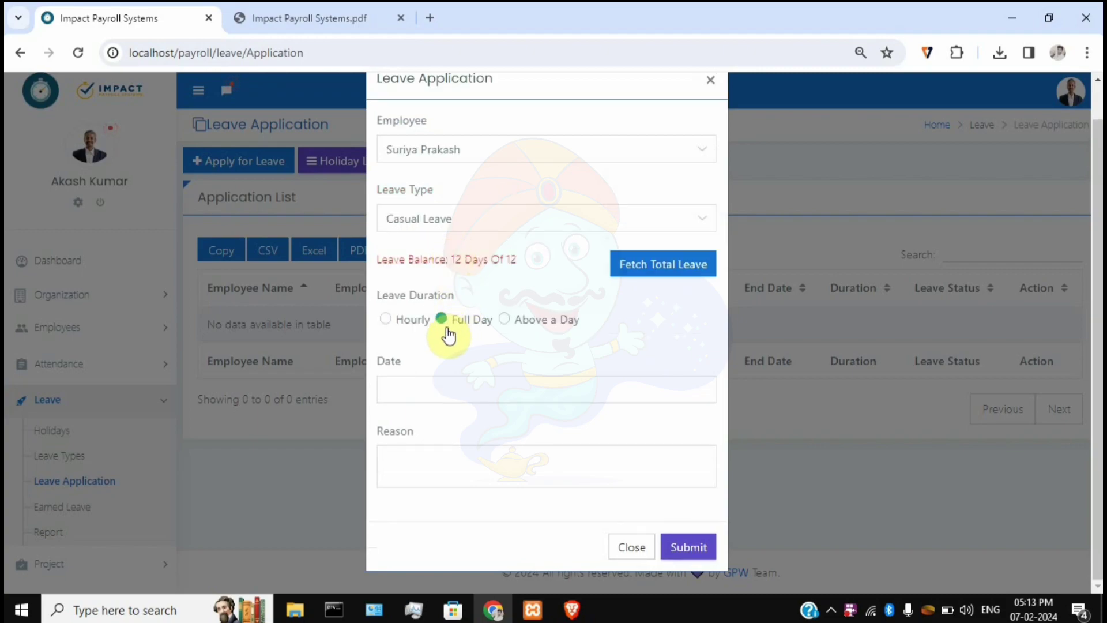
left_click(505, 319)
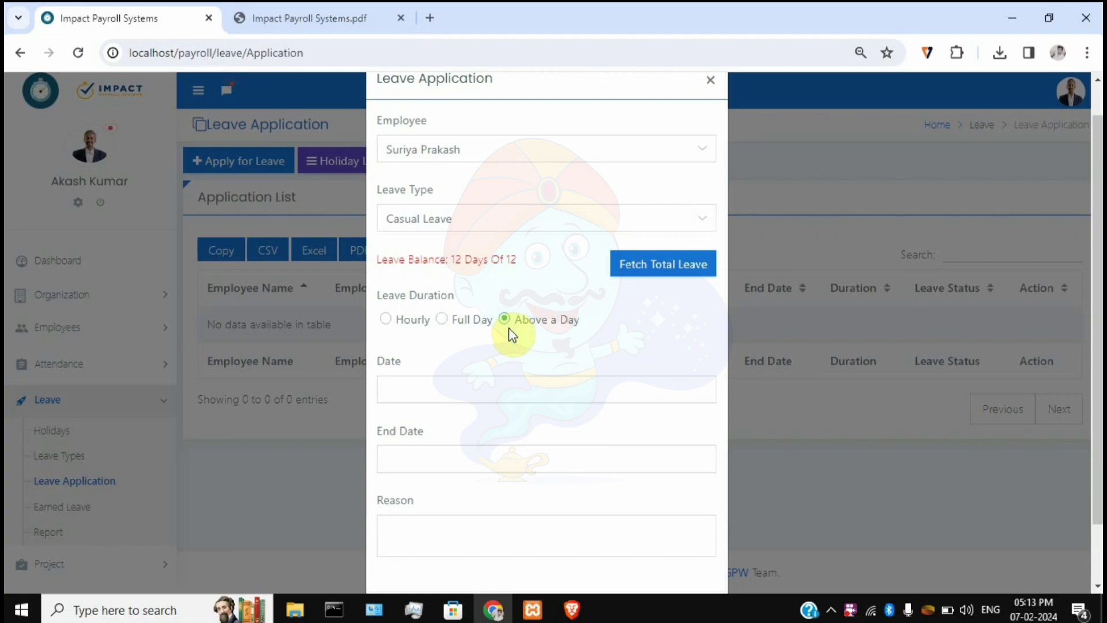
scroll(501, 331, "down", 1)
left_click(443, 327)
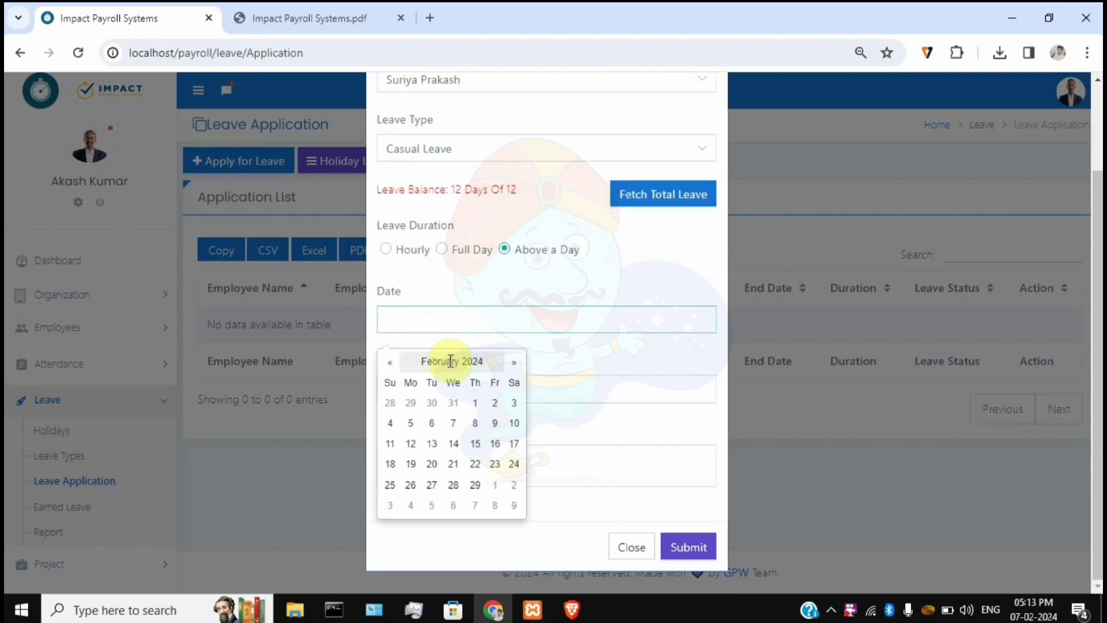
left_click(571, 389)
left_click(539, 467)
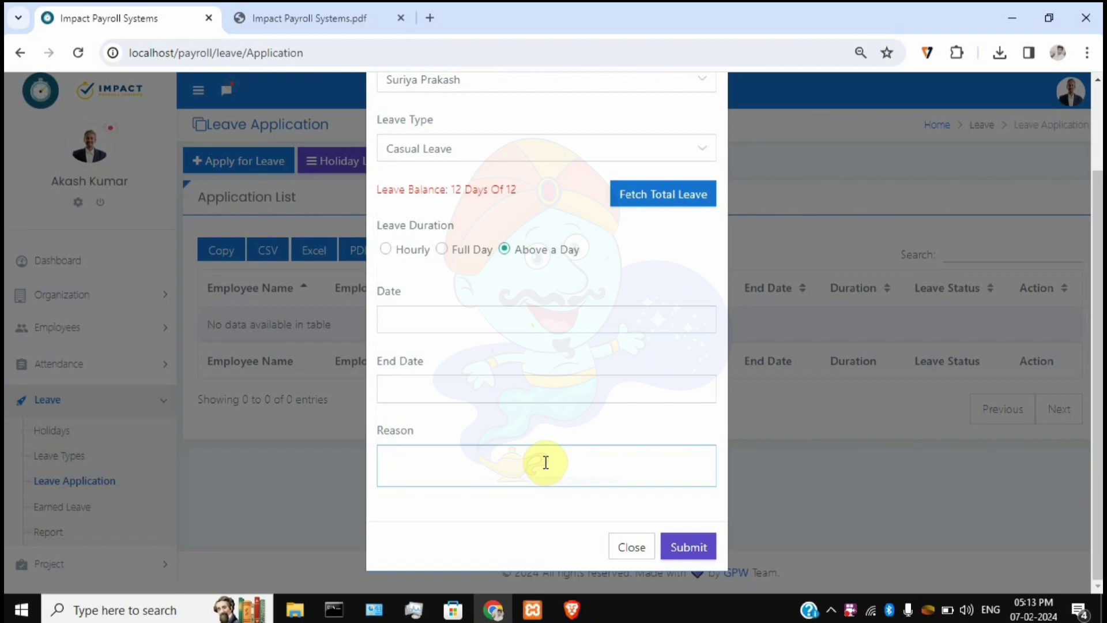
scroll(625, 343, "up", 1)
scroll(651, 438, "down", 1)
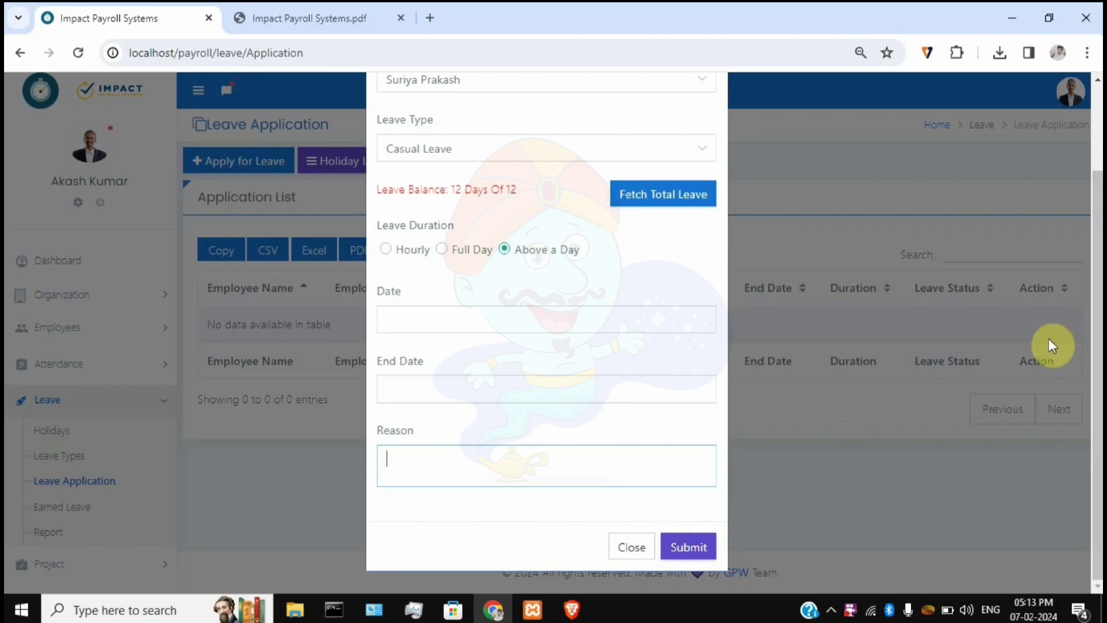
scroll(606, 248, "up", 2)
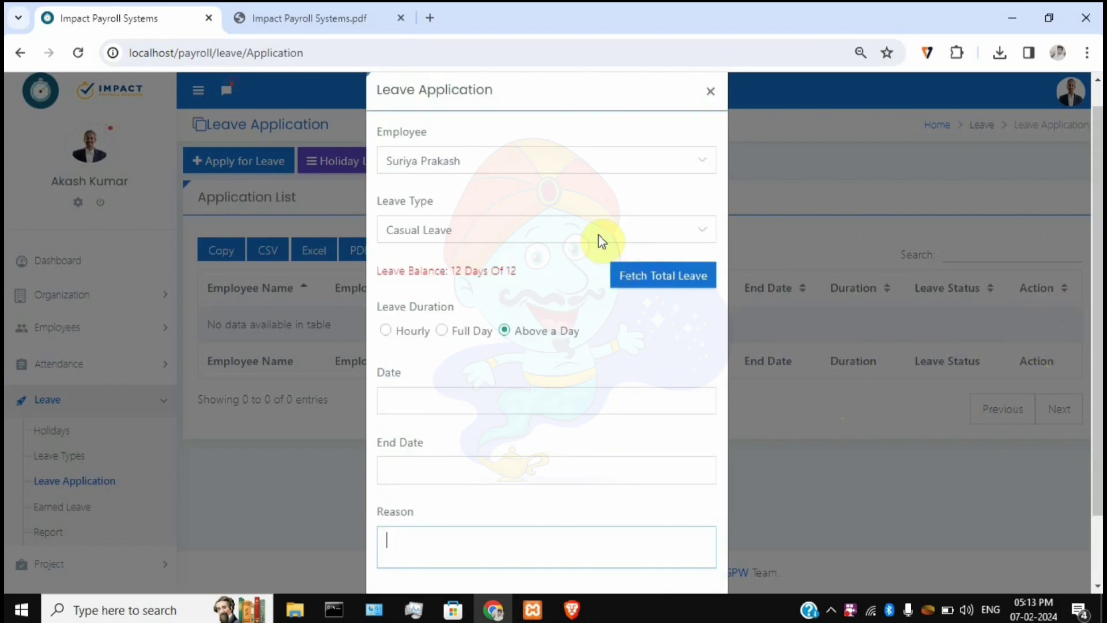
scroll(588, 202, "down", 2)
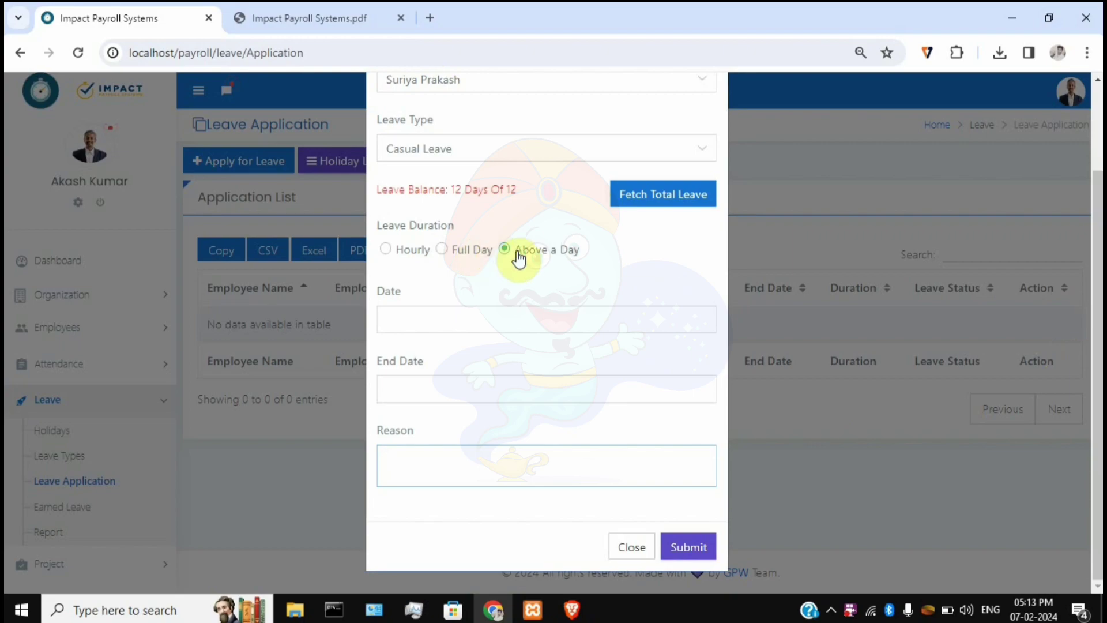
Set leave dates 2024-02-08 to 2024-02-10 and reason 'For family emergency'.
left_click(484, 319)
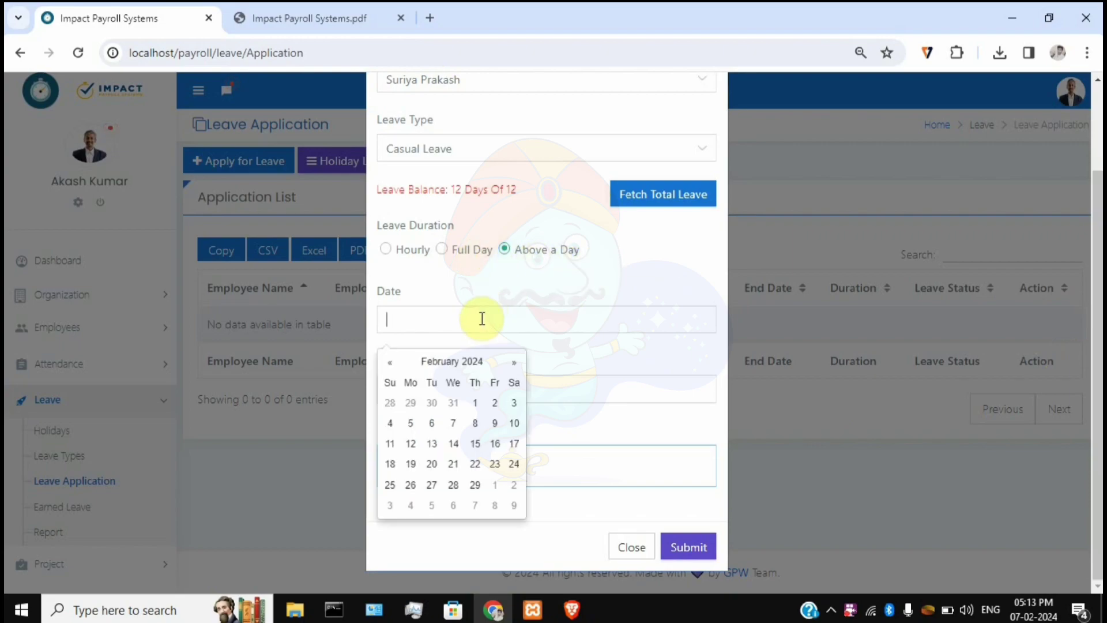
left_click(475, 425)
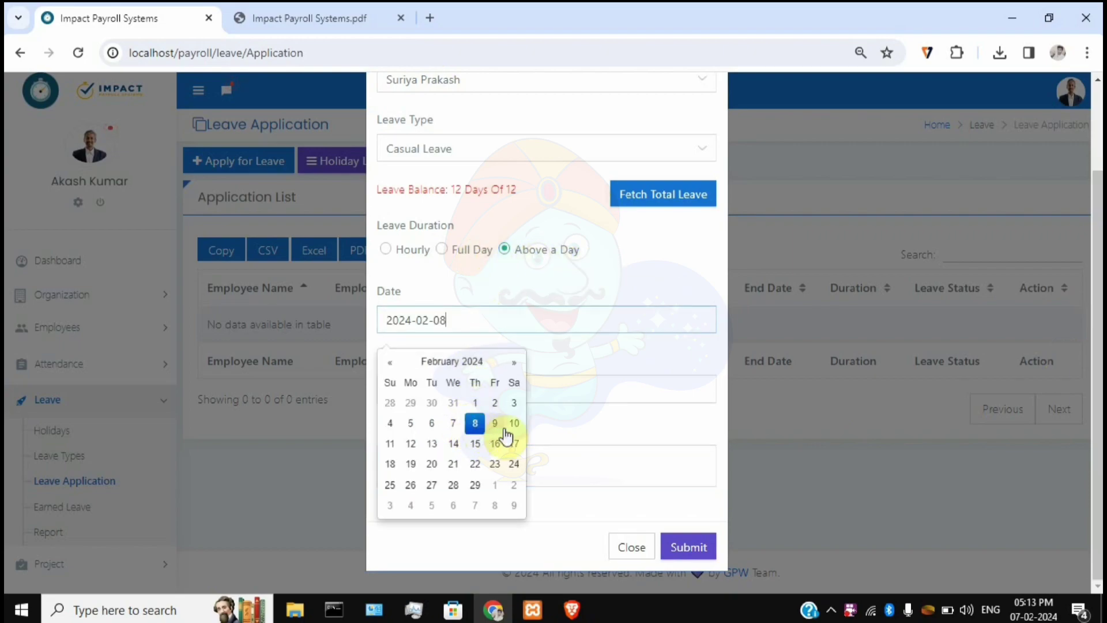
left_click(501, 389)
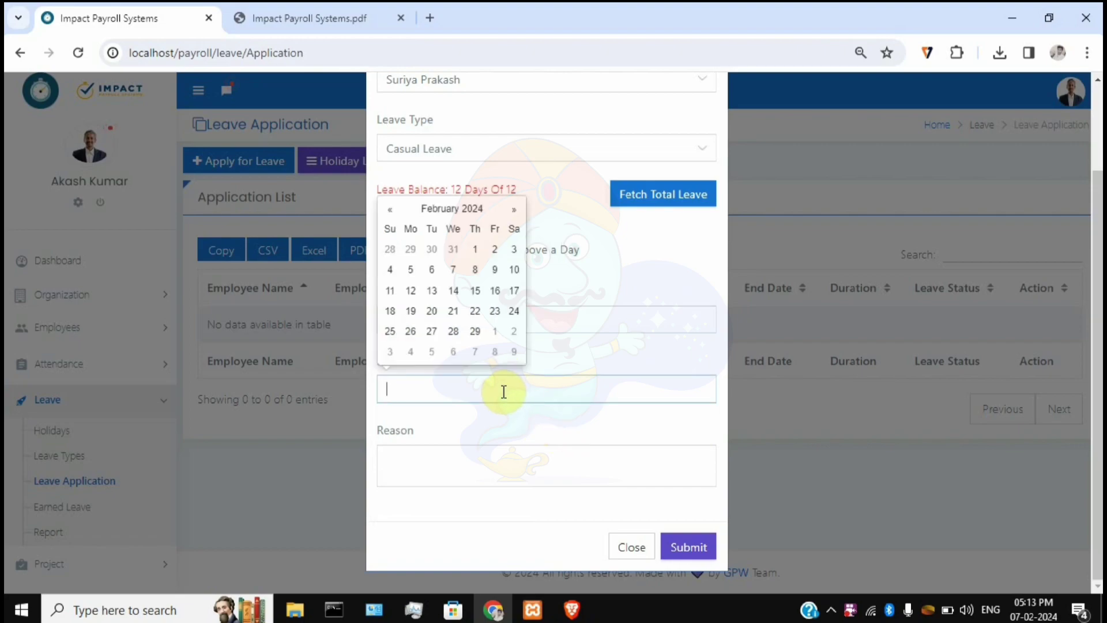
left_click(514, 271)
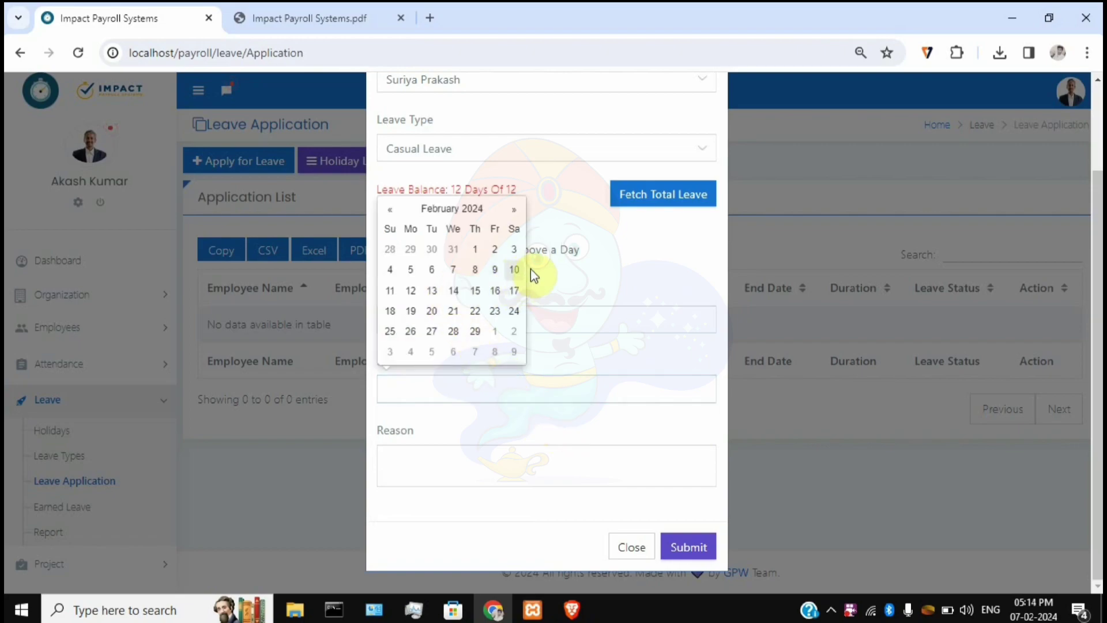
left_click(596, 321)
left_click(565, 300)
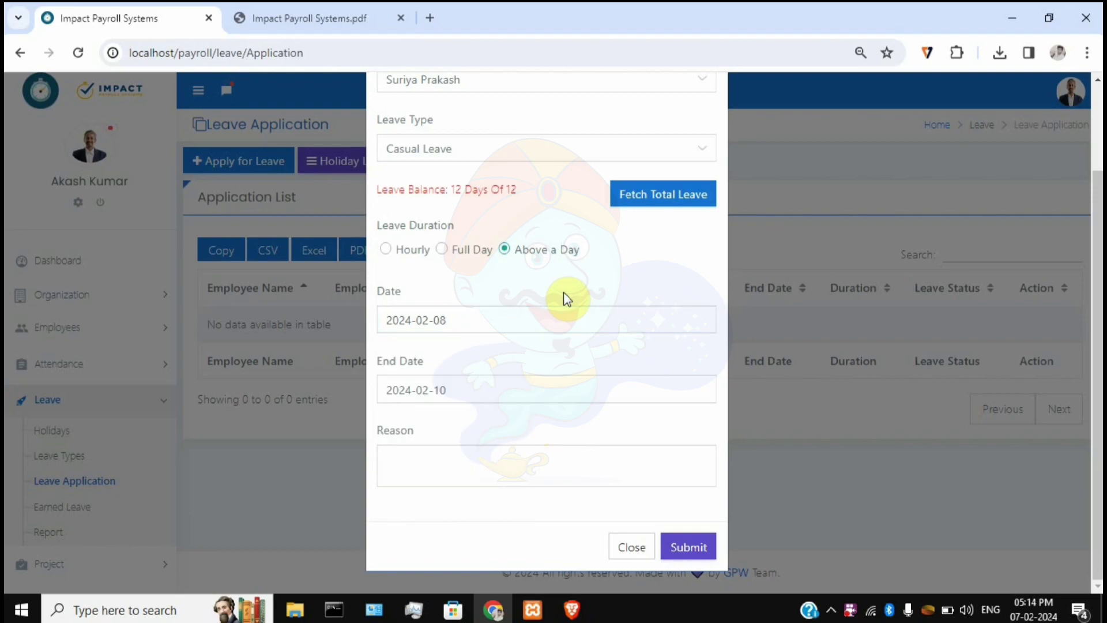
left_click(435, 453)
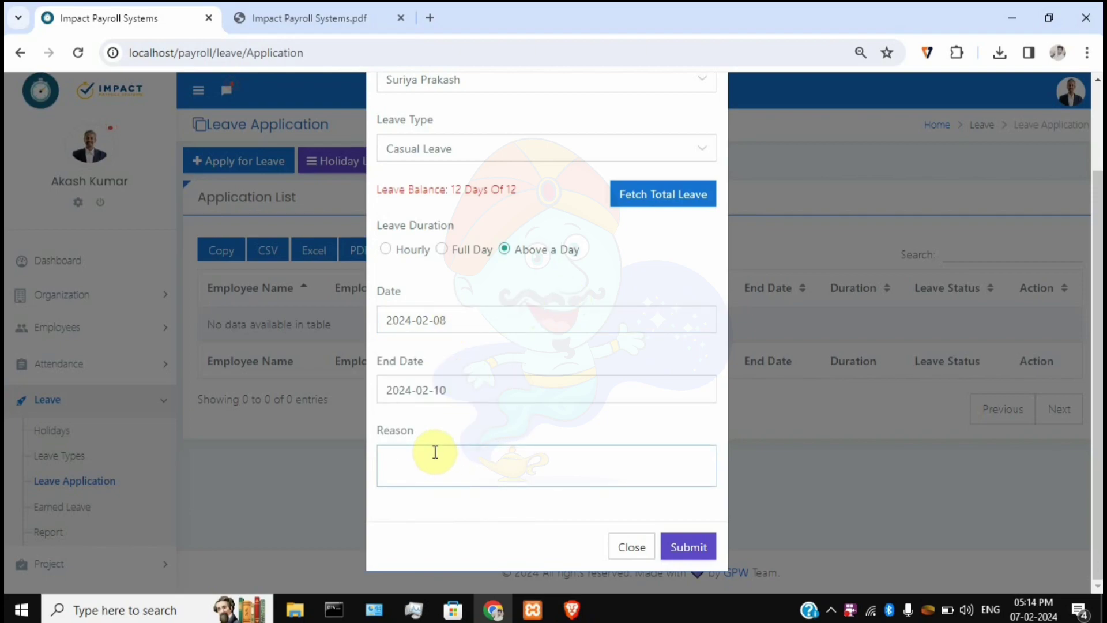
type("For family emergency")
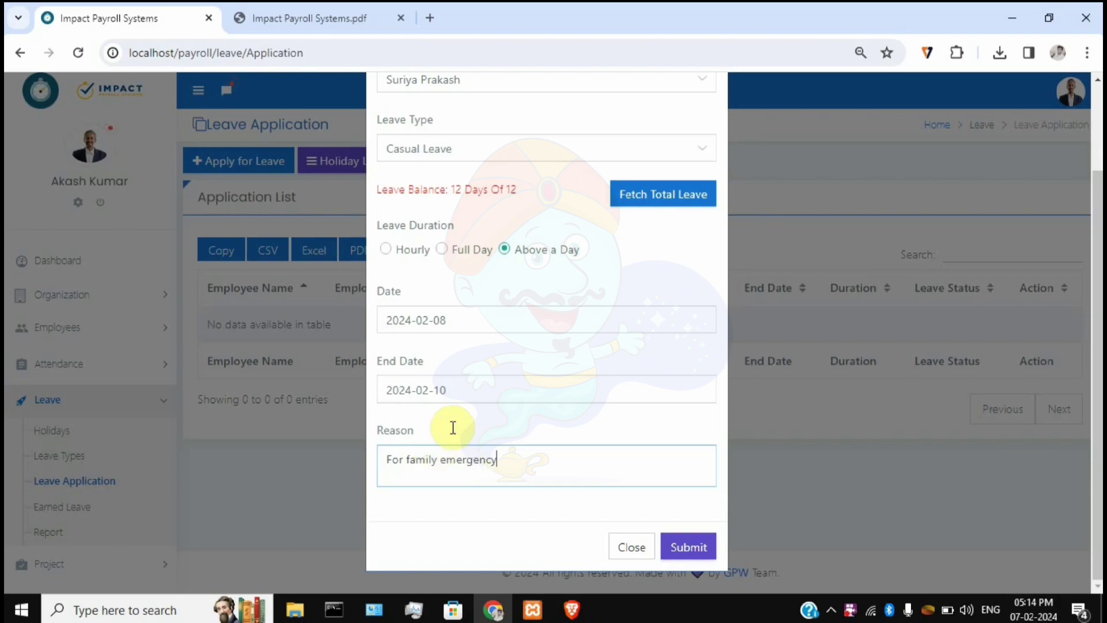
Submit the Casual Leave application.
scroll(496, 370, "up", 1)
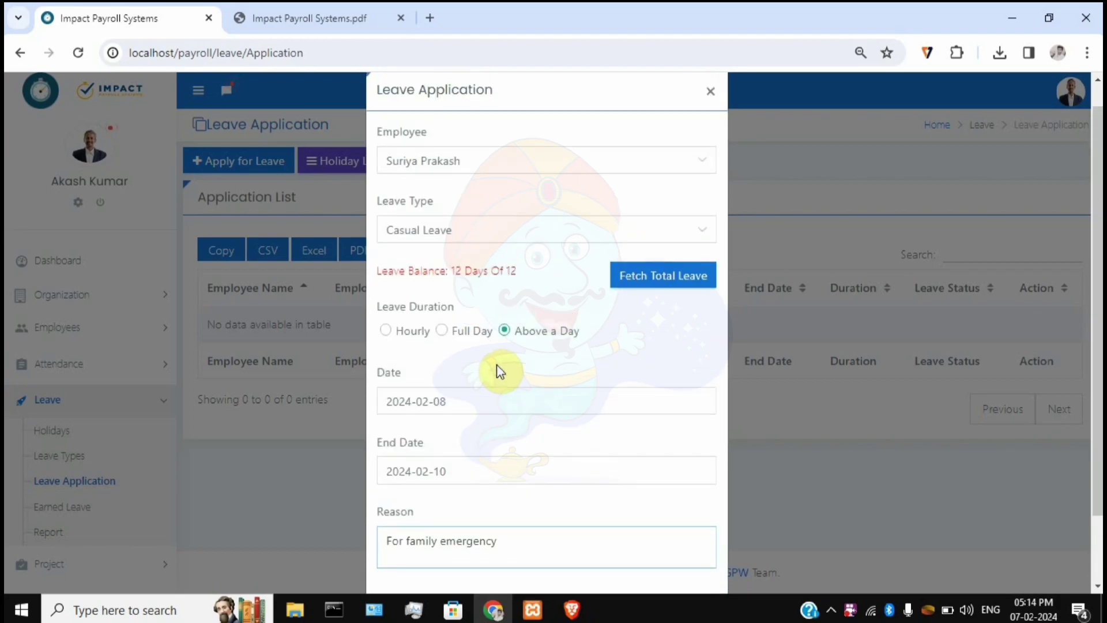
scroll(495, 370, "down", 1)
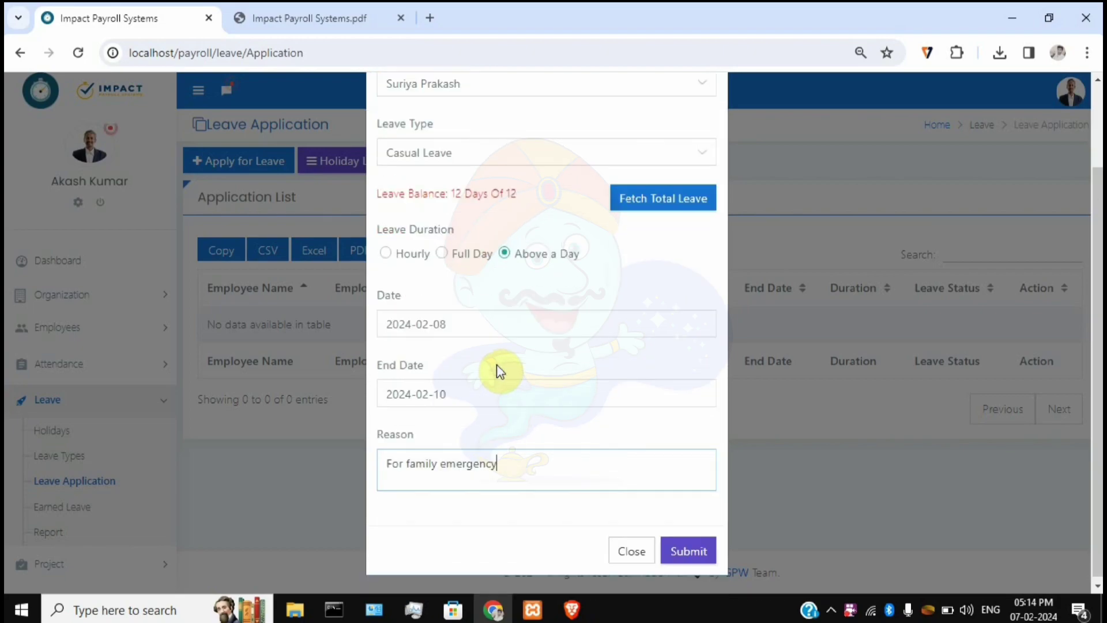
left_click(684, 539)
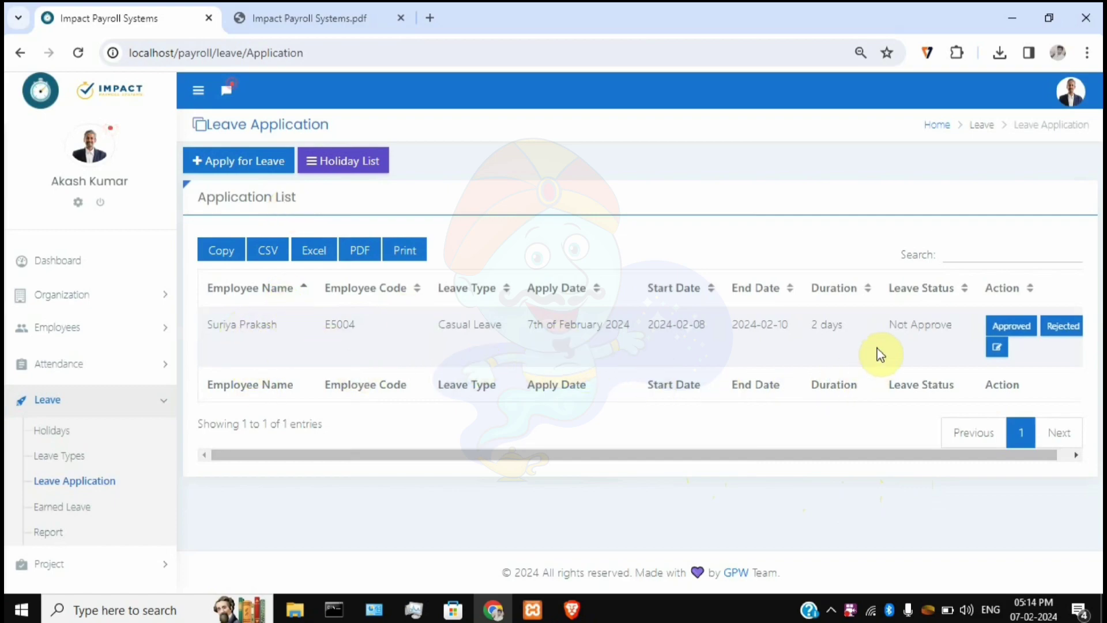
Approve the new Not Approve leave row in the Application List.
left_click_drag(890, 326, 948, 333)
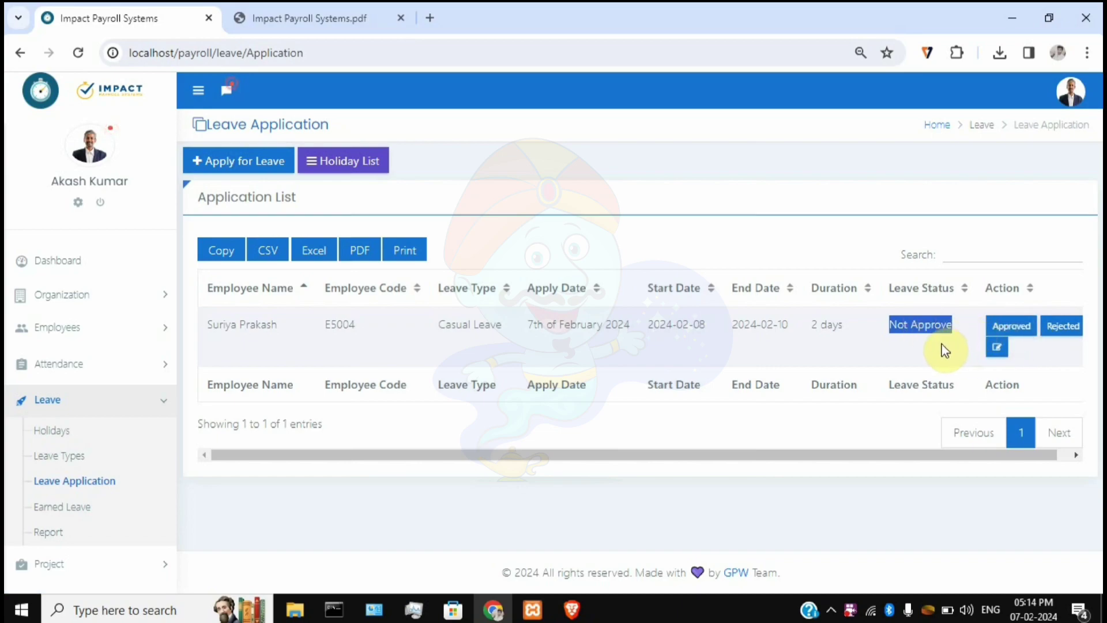
left_click(1022, 338)
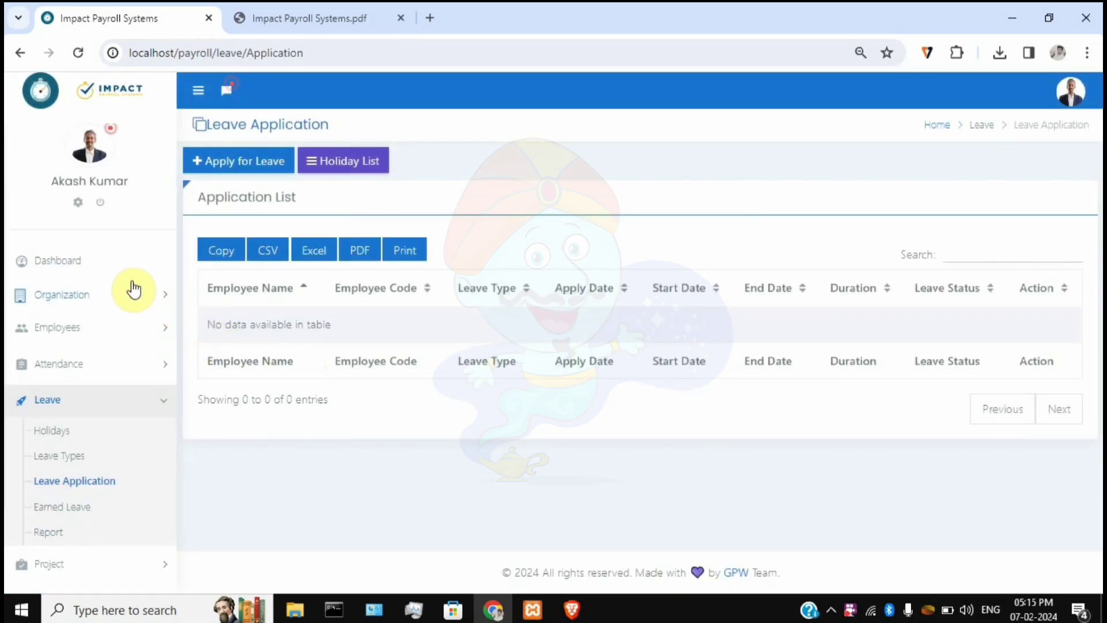
scroll(110, 273, "down", 2)
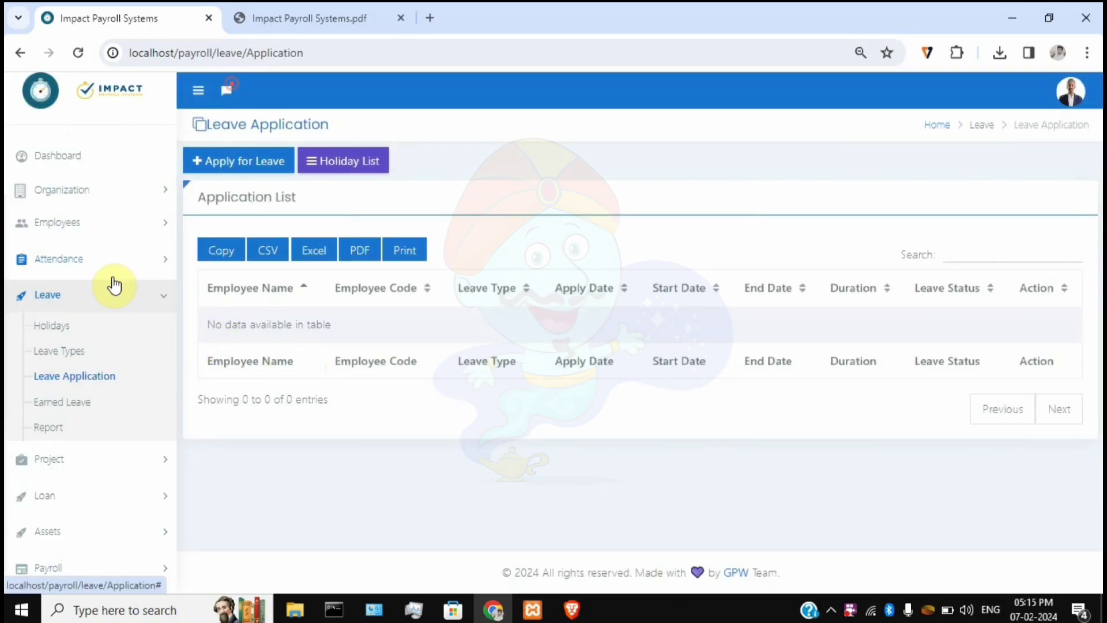
Check the employees' Earned Leave balances, then go to the Leave Report page.
left_click(88, 404)
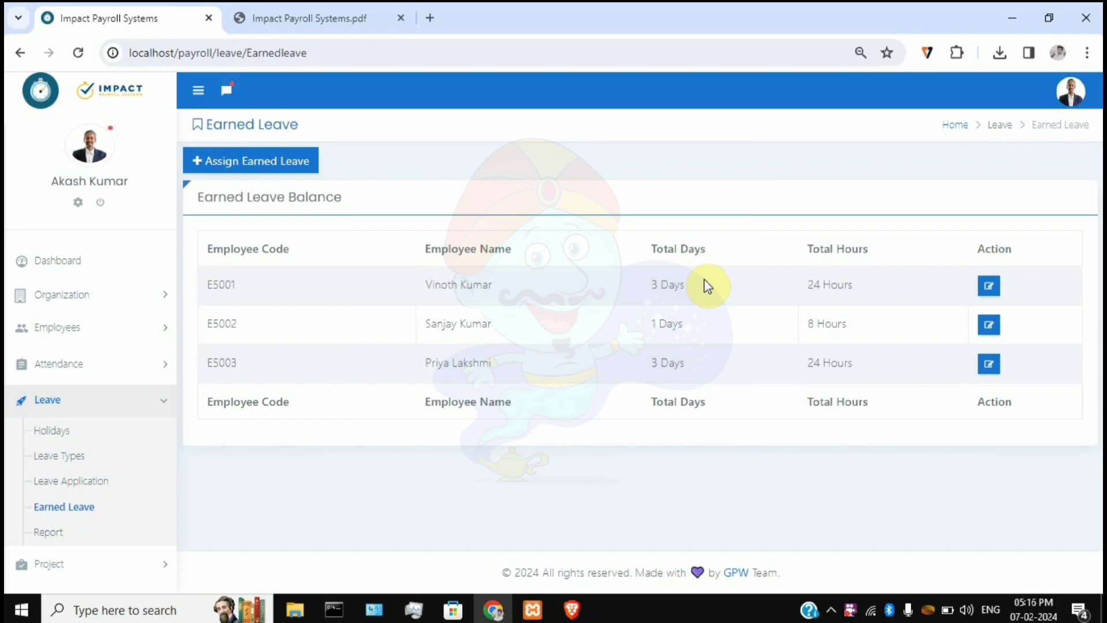
scroll(136, 296, "down", 3)
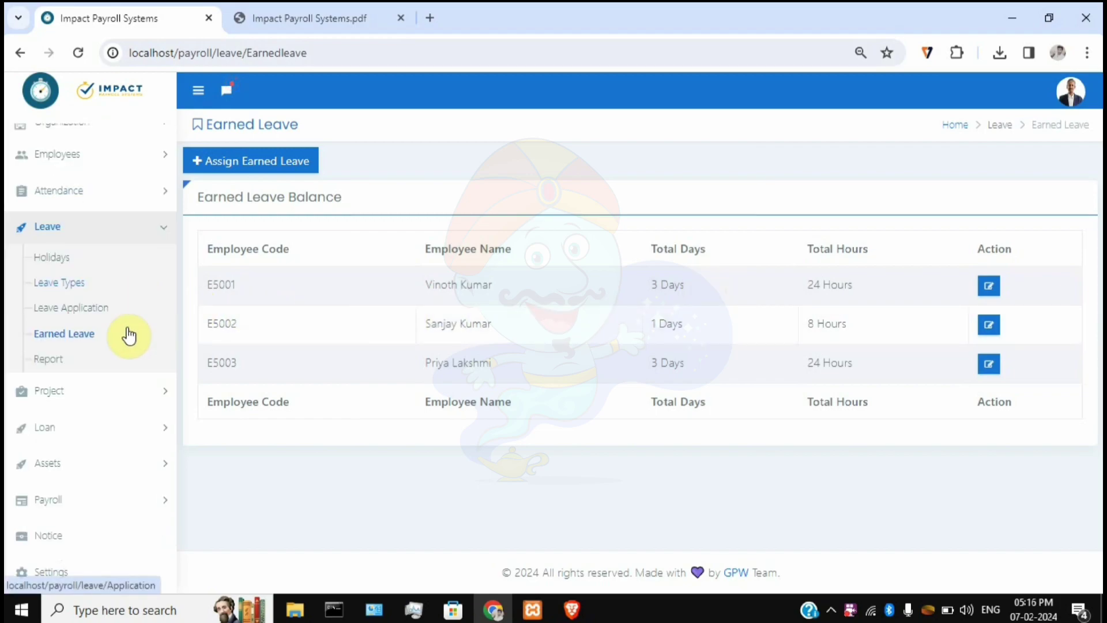
left_click(72, 365)
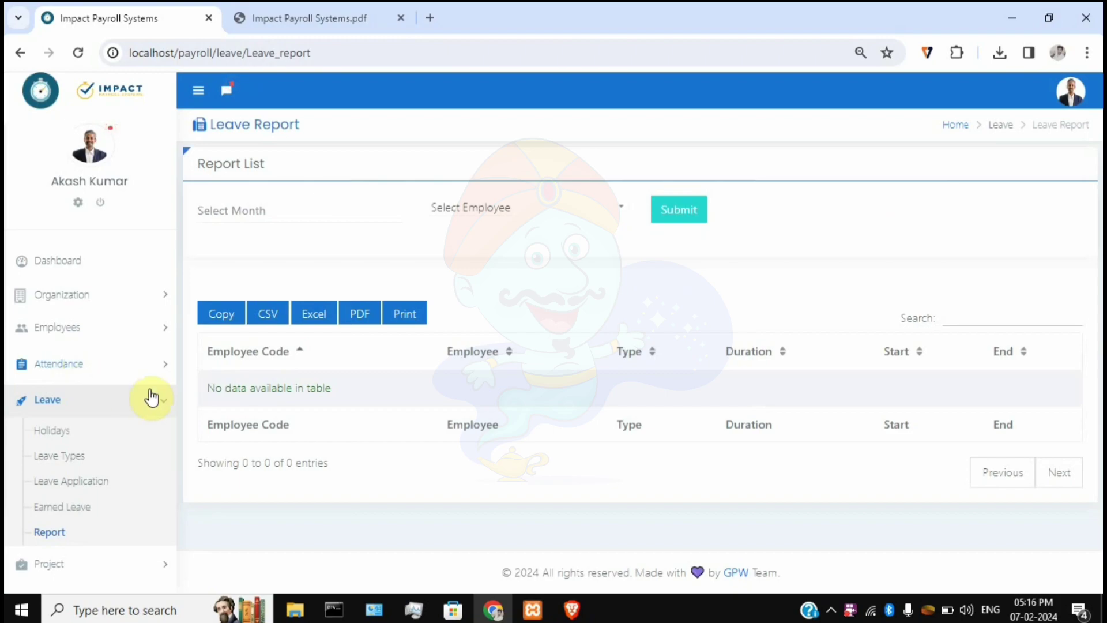
Generate the November 2023 leave report, showing one 8-hour earned leave on 2023-11-21.
left_click(306, 217)
left_click(210, 243)
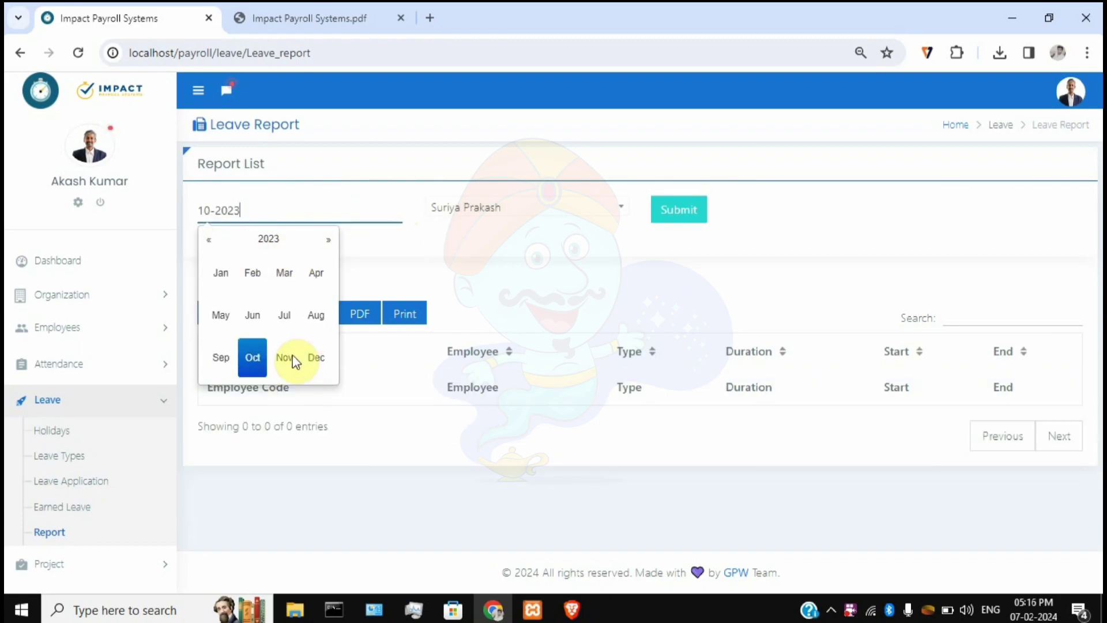
left_click(285, 357)
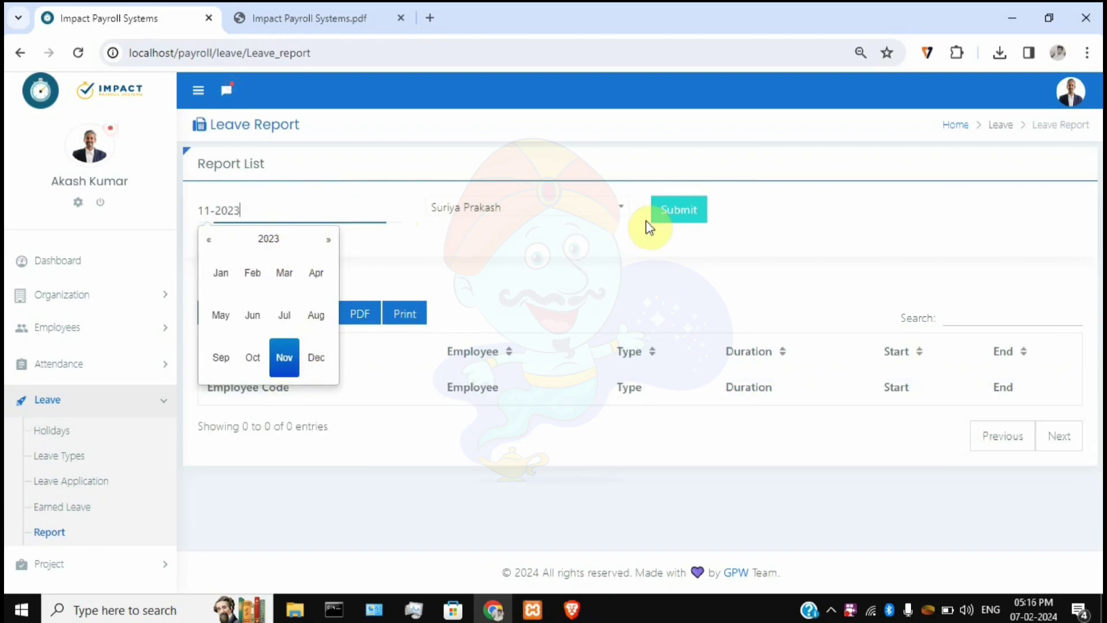
left_click(663, 216)
left_click(346, 208)
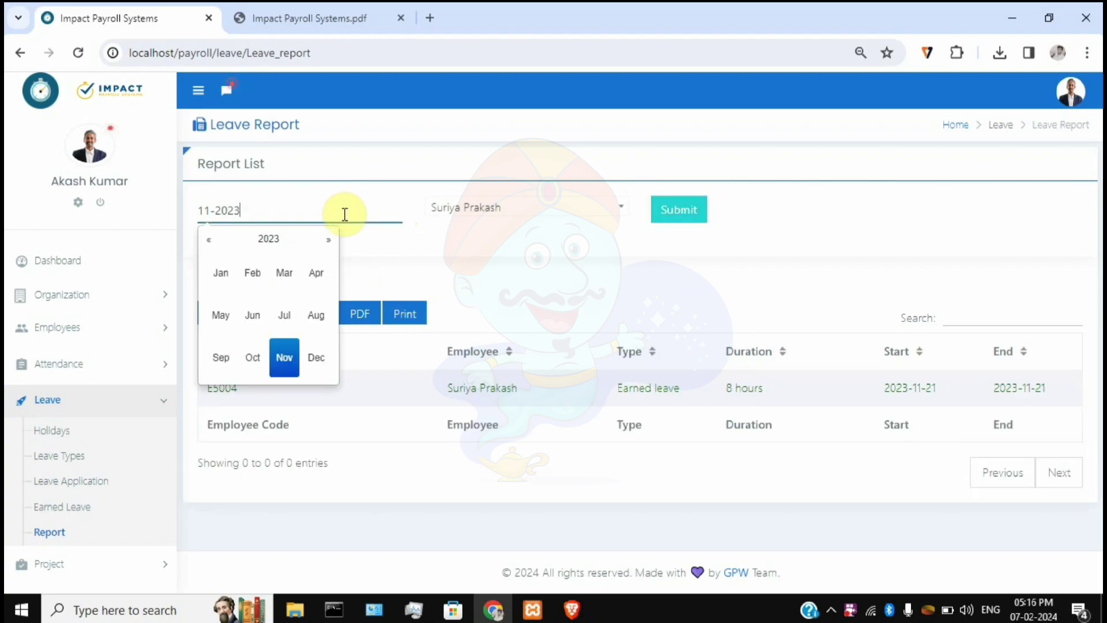
left_click(500, 275)
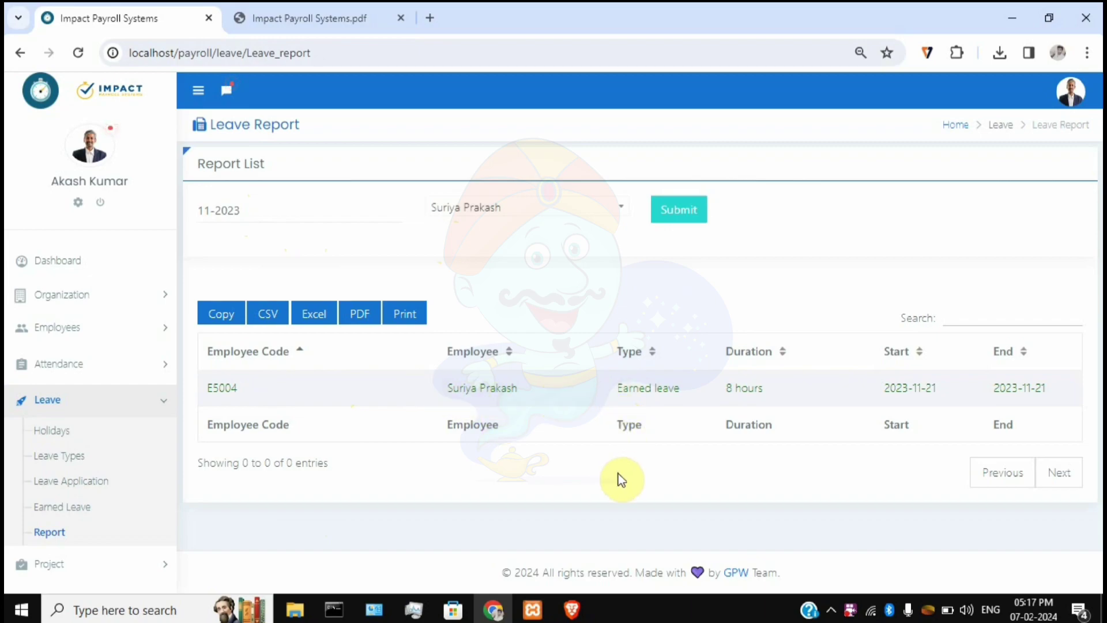
left_click_drag(619, 392, 768, 398)
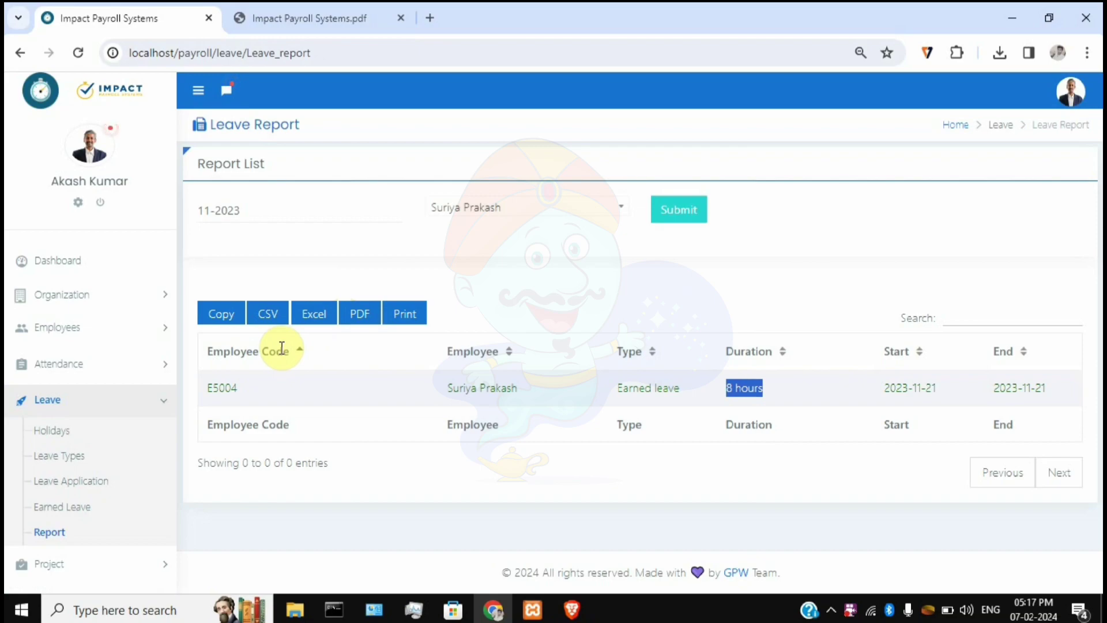
scroll(141, 305, "down", 2)
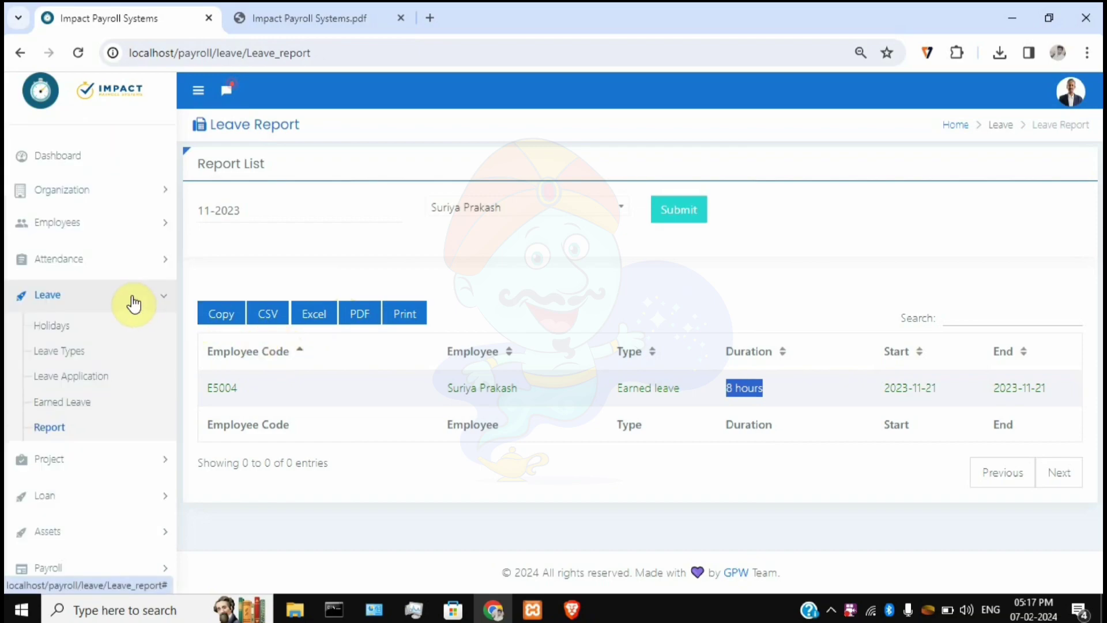
Collapse Leave, list All Projects, and open Emerald Peninsula for editing.
left_click(162, 310)
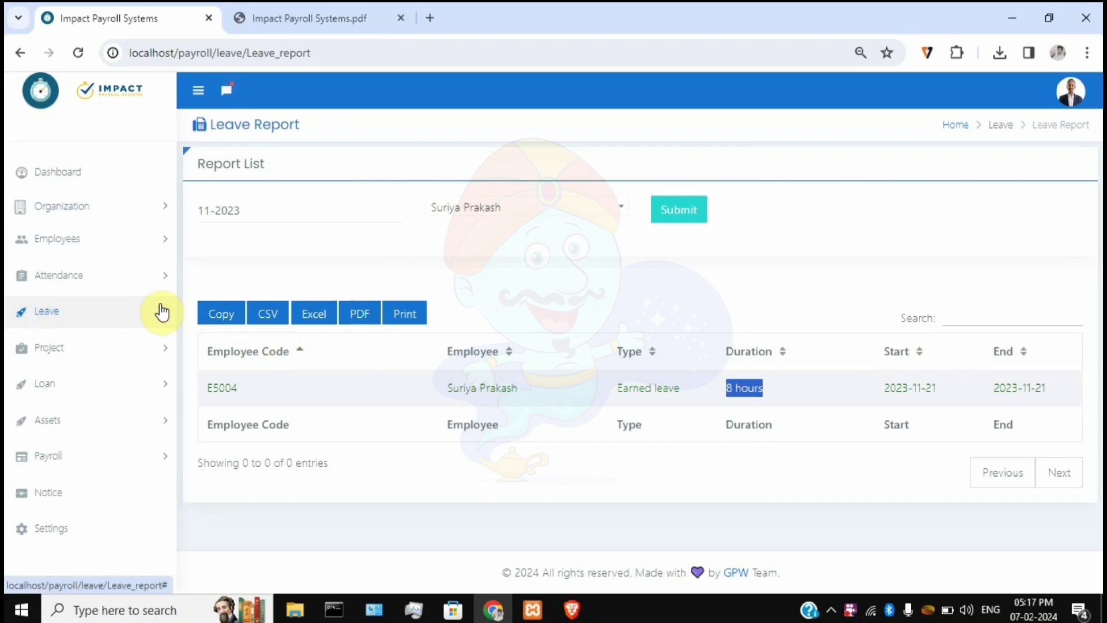
left_click(141, 393)
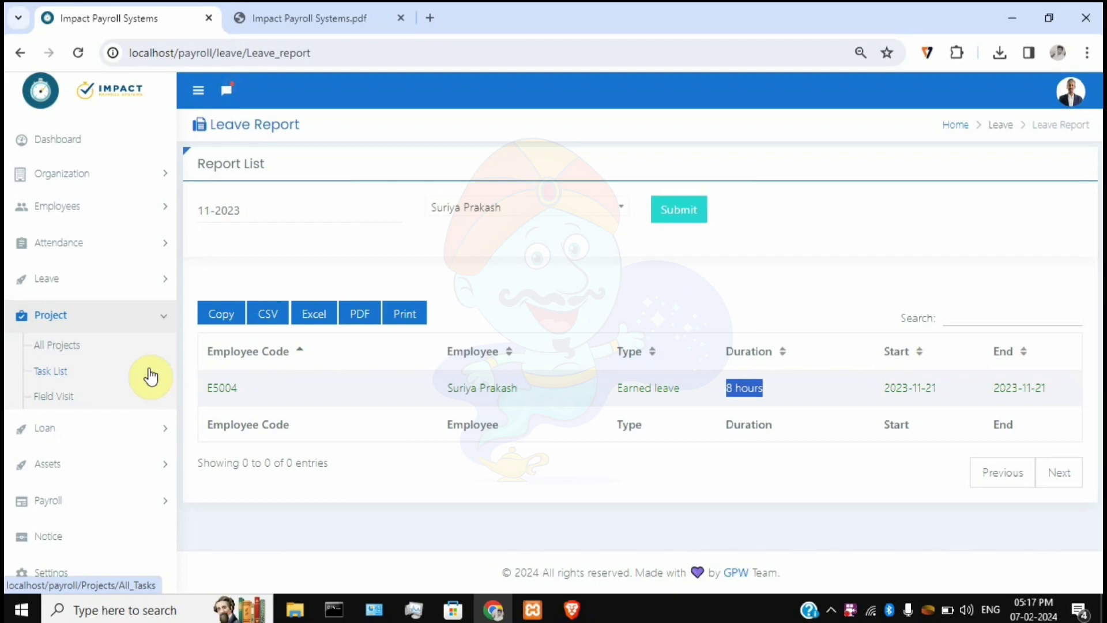
left_click(112, 349)
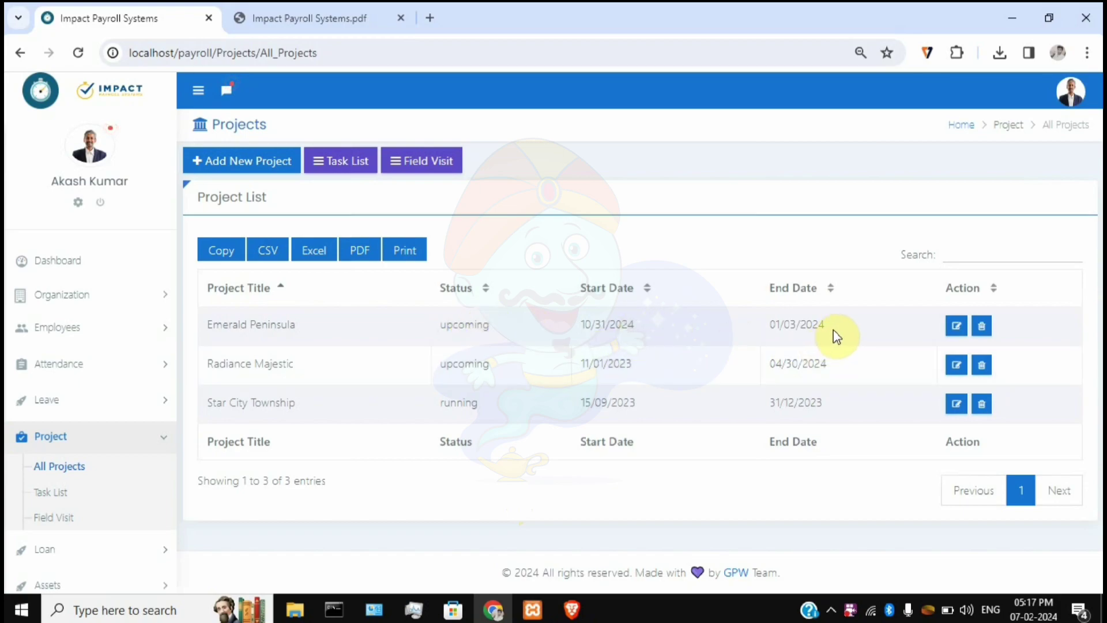
left_click(956, 327)
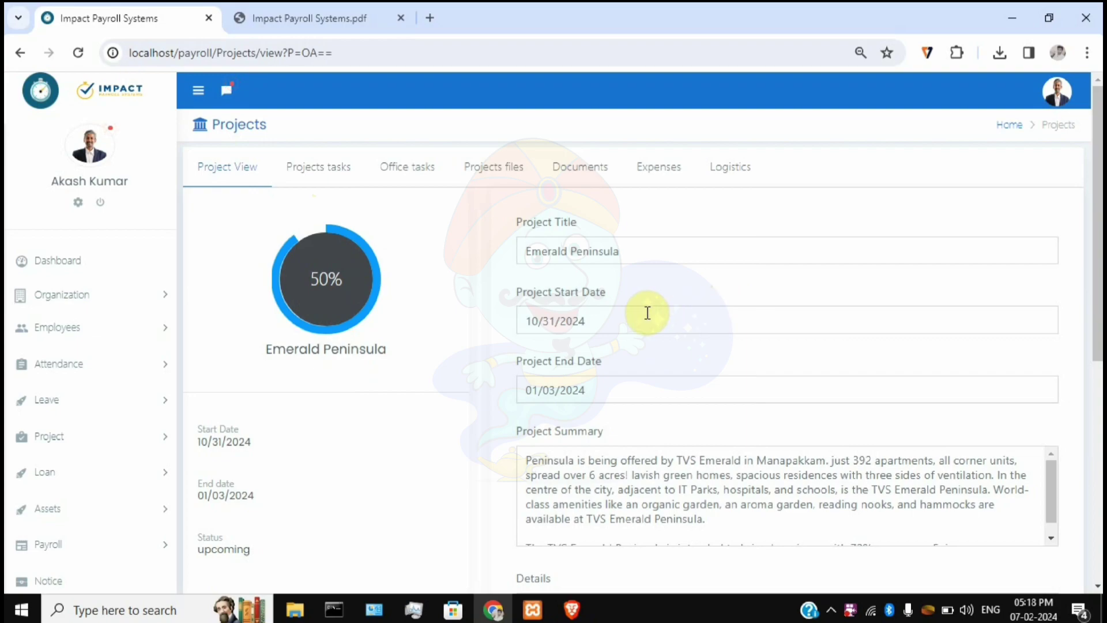
Keep Emerald Peninsula's status as upcoming and view its empty Project tasks tab.
scroll(368, 413, "down", 1)
scroll(375, 421, "down", 4)
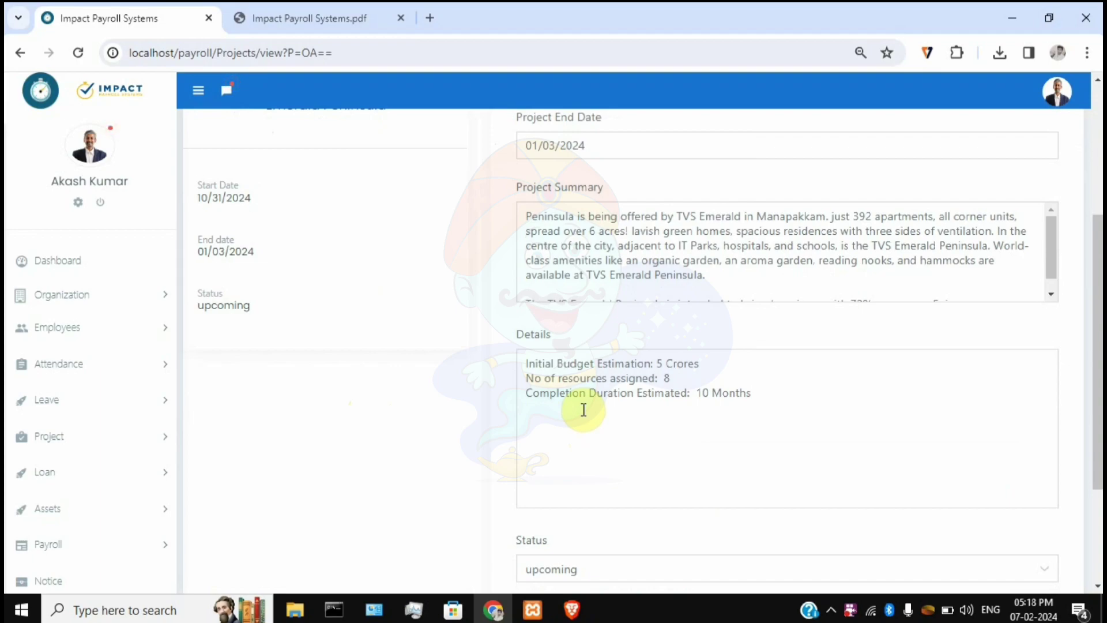
scroll(584, 410, "down", 3)
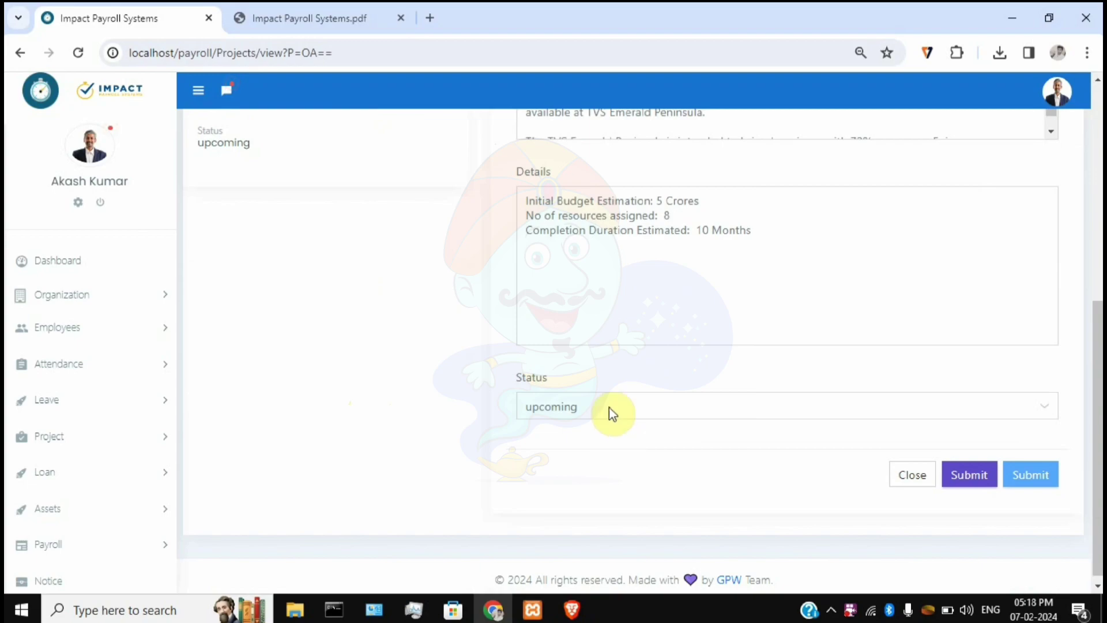
left_click(610, 408)
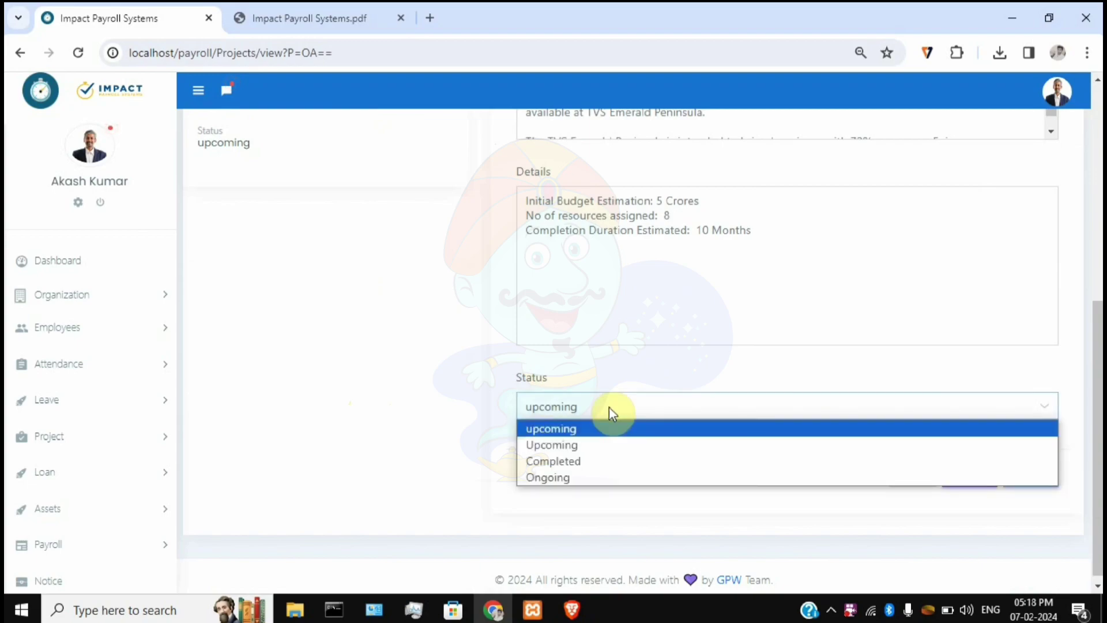
left_click(474, 413)
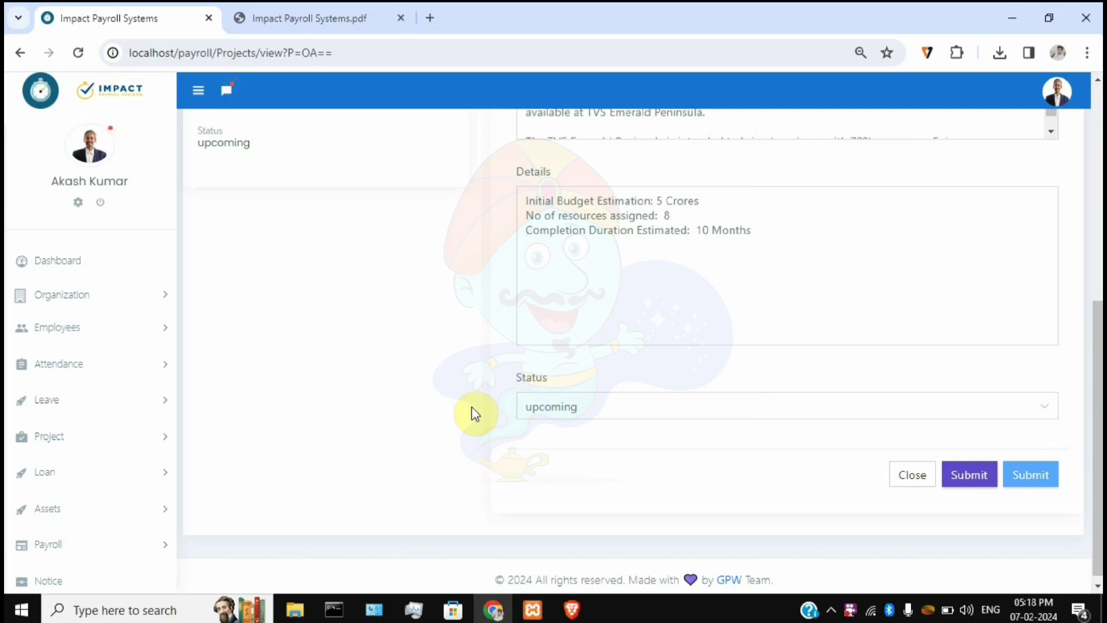
scroll(474, 414, "up", 6)
left_click(334, 183)
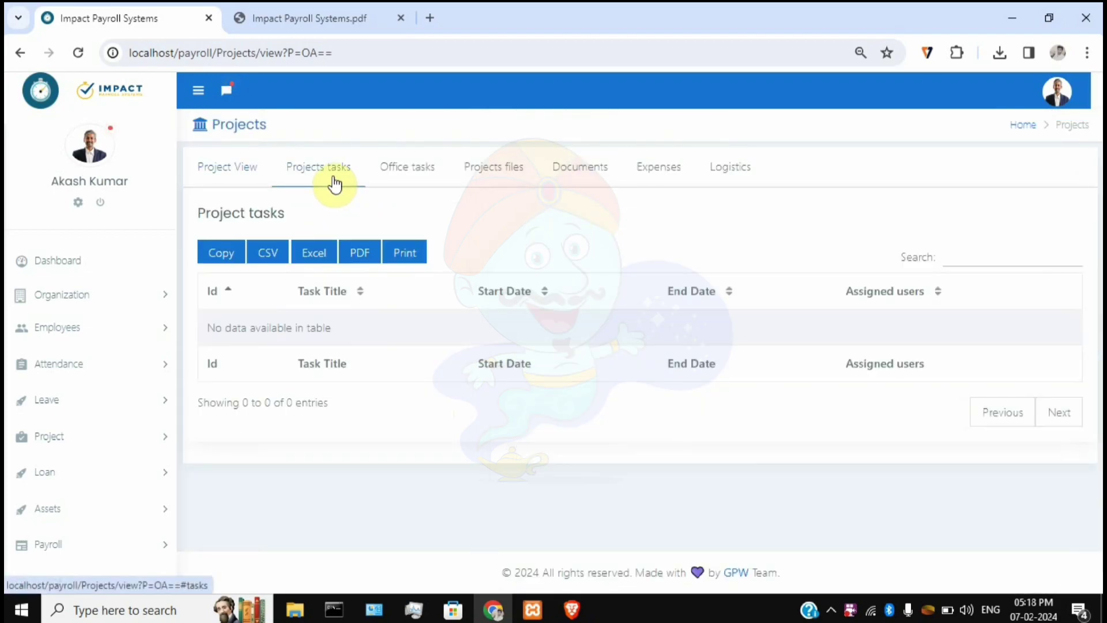
Browse the Emerald Peninsula project's Office tasks, Files, Documents, Expenses and Logistics tabs.
left_click(407, 178)
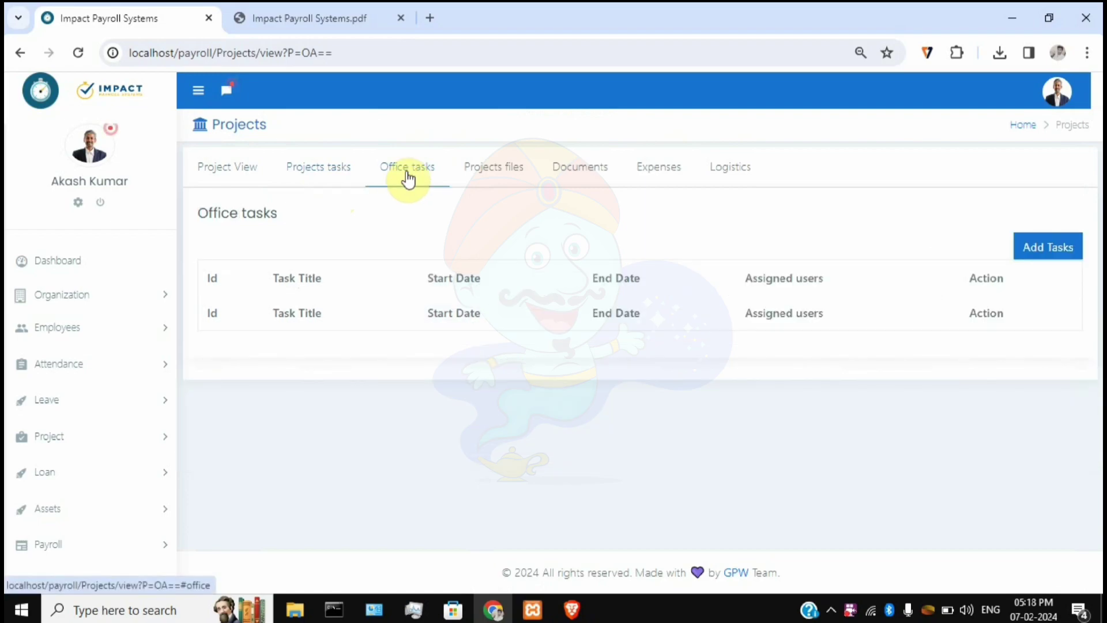
left_click(486, 182)
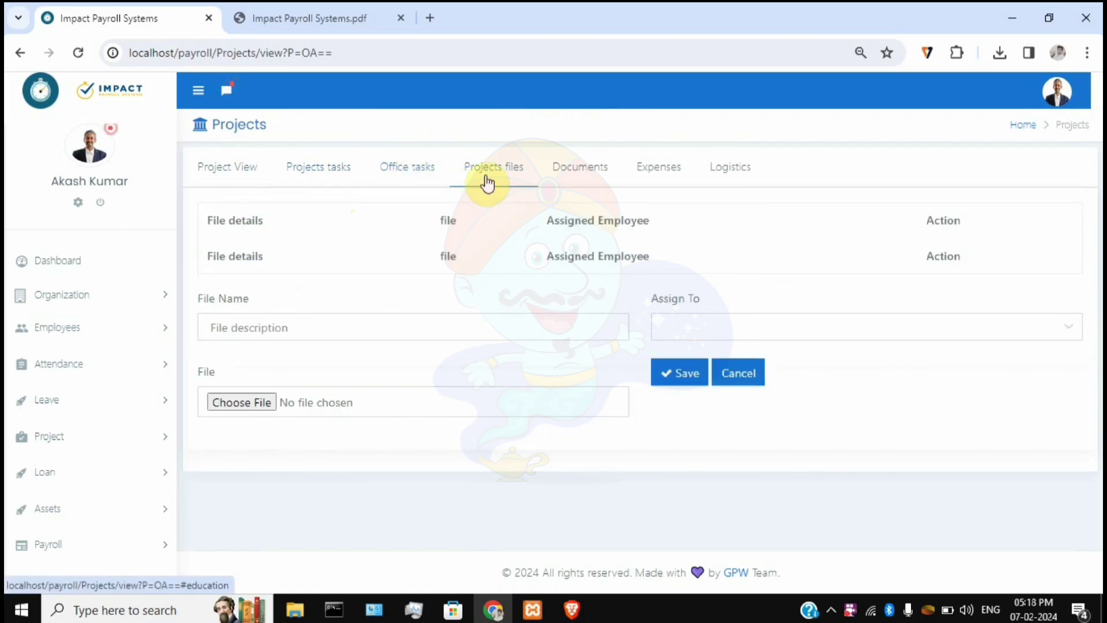
left_click(601, 188)
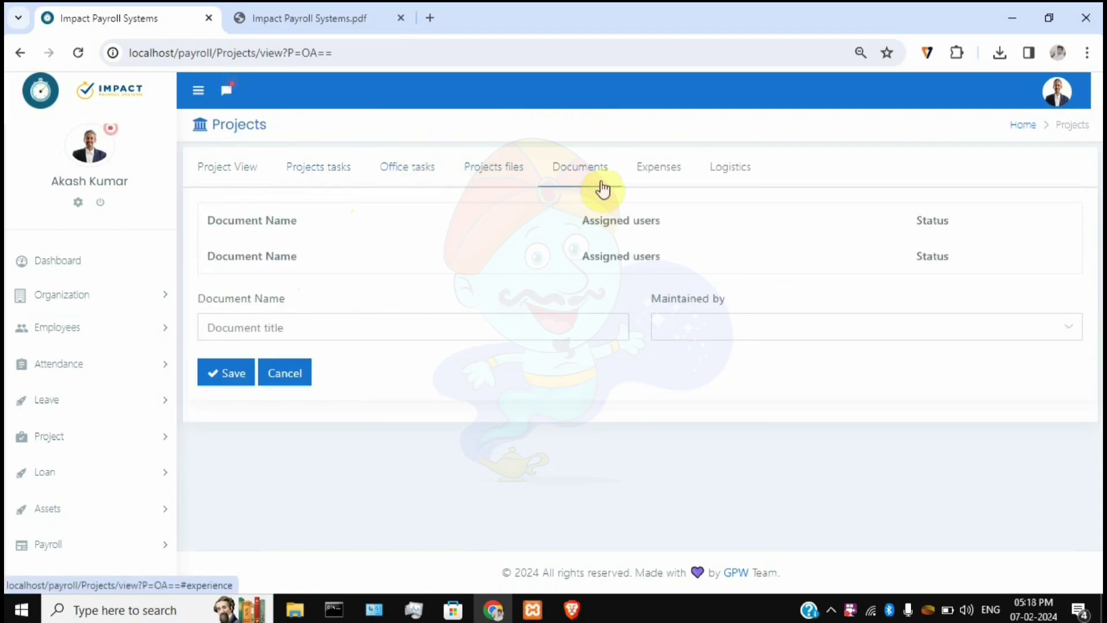
left_click(653, 176)
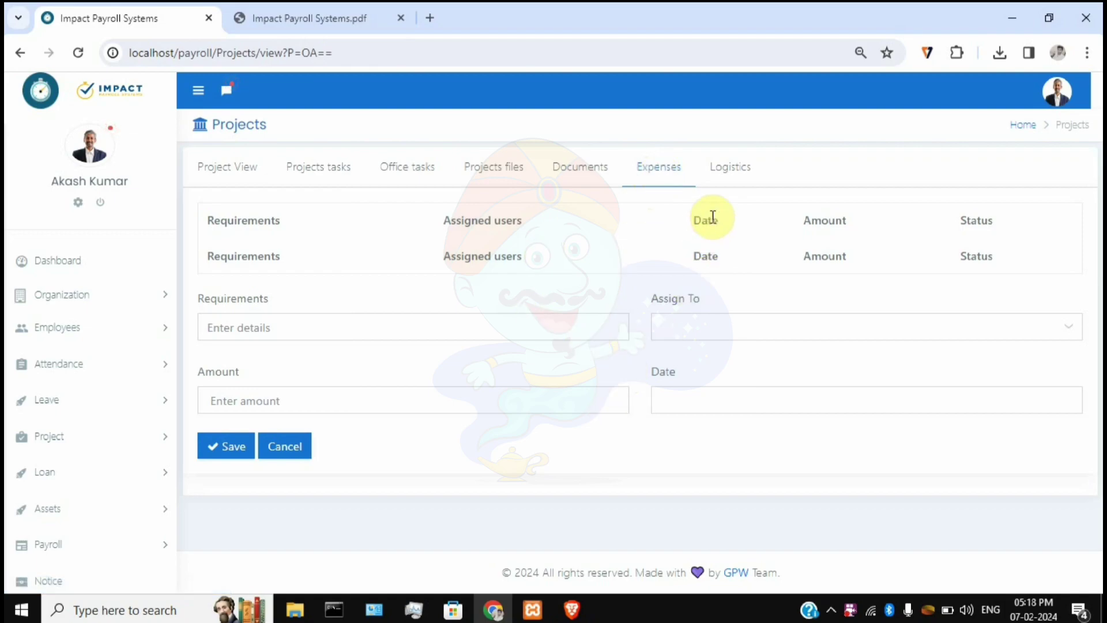
left_click(731, 181)
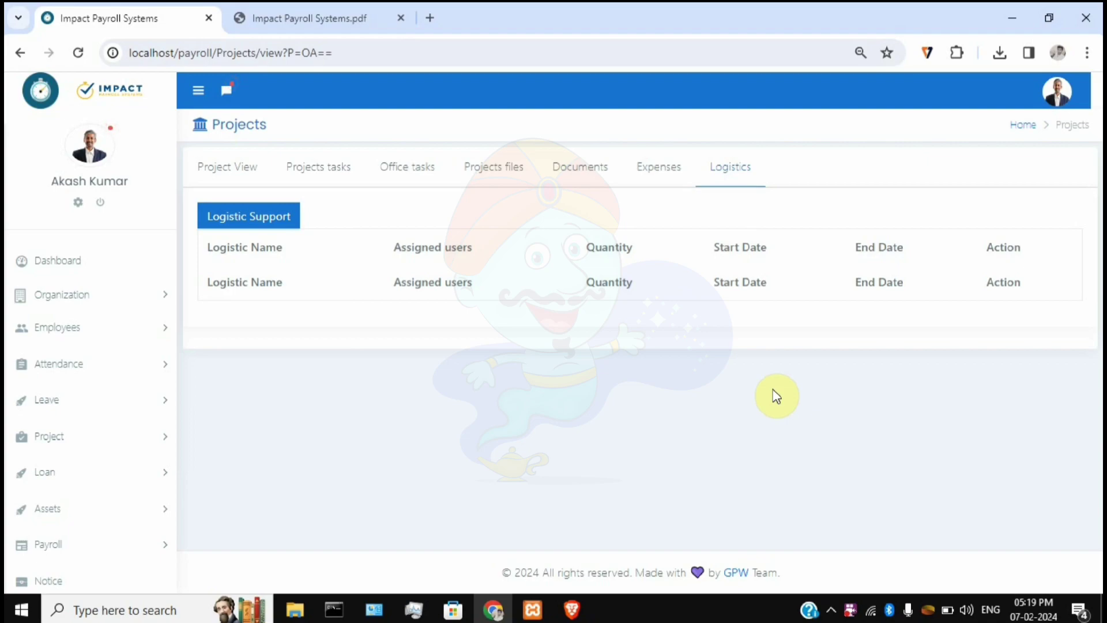
left_click(161, 437)
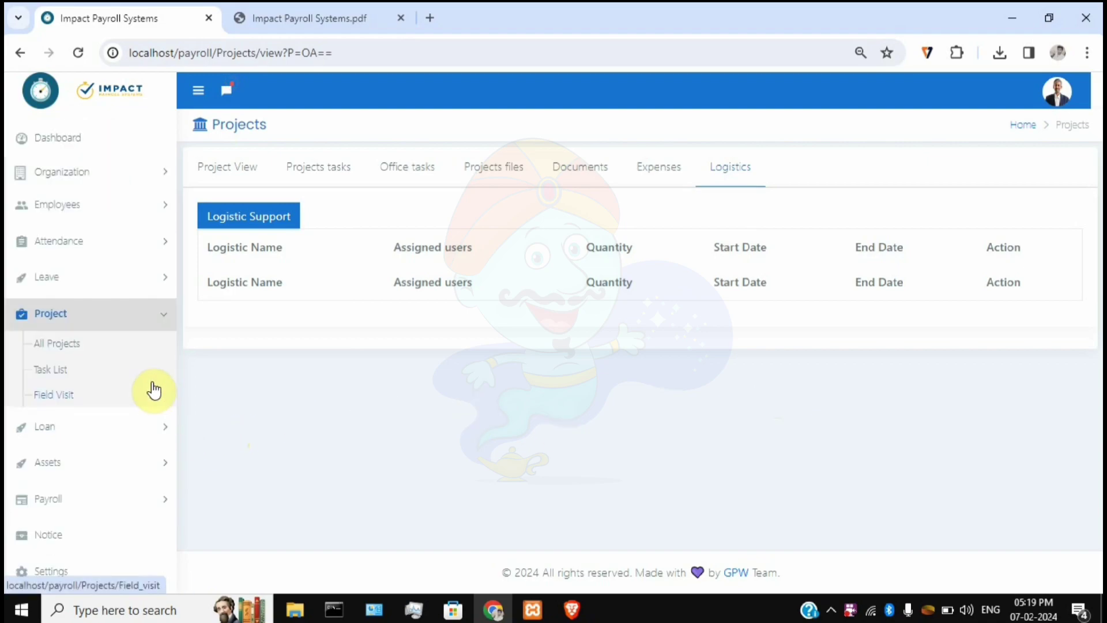
Open the Task List of three Star City Township tasks and start a new task.
left_click(106, 374)
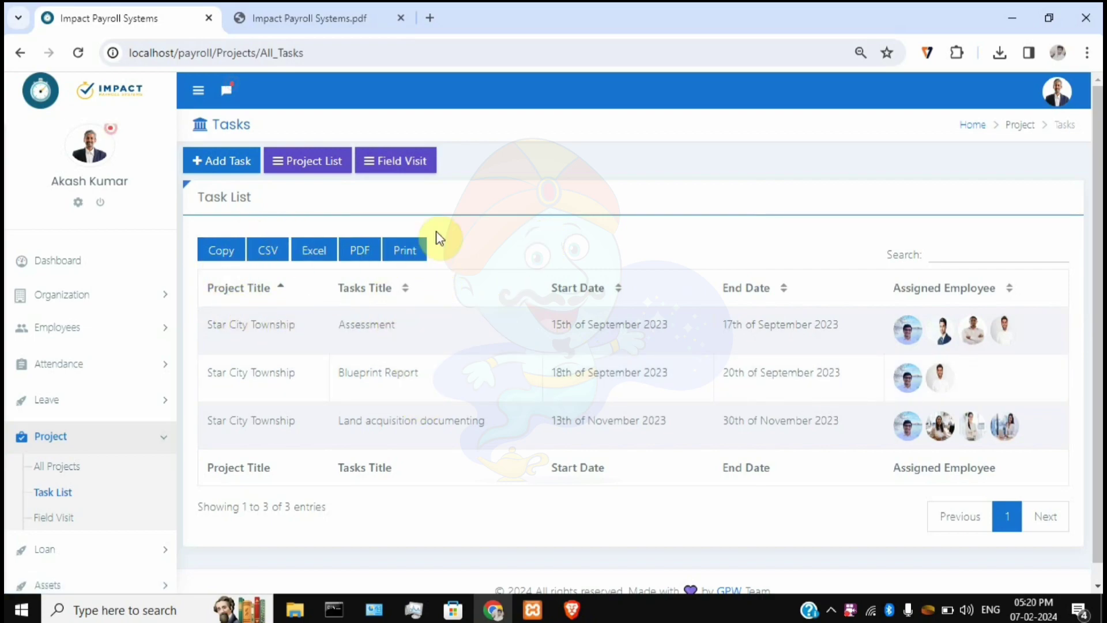
left_click(246, 168)
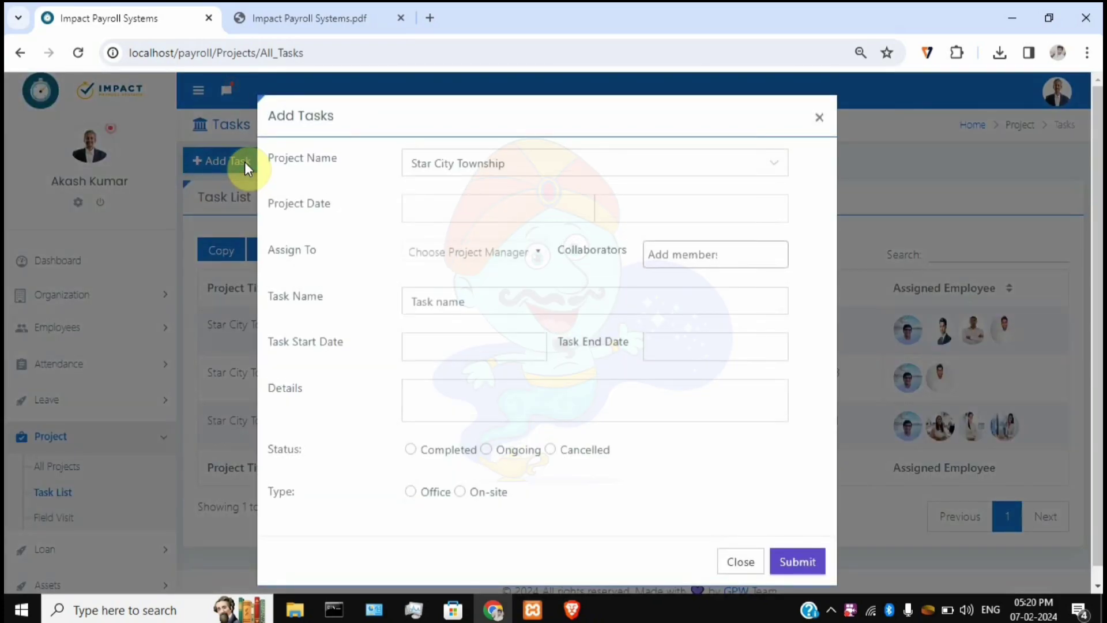
Set Star City Township as the task's project and look over the manager, collaborator and name fields.
left_click(433, 172)
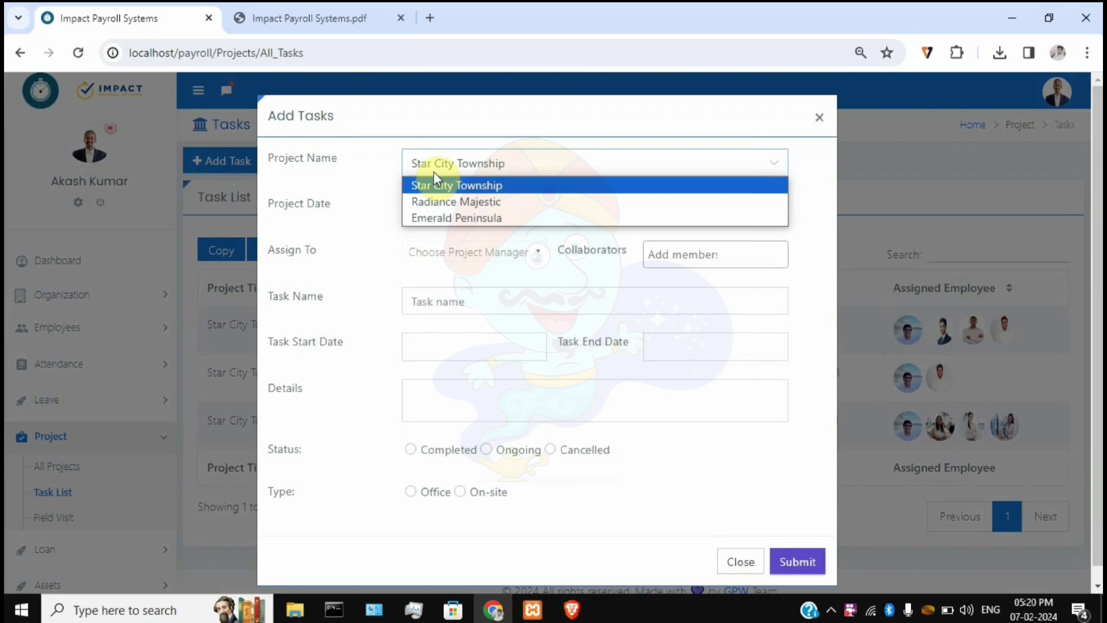
left_click(346, 163)
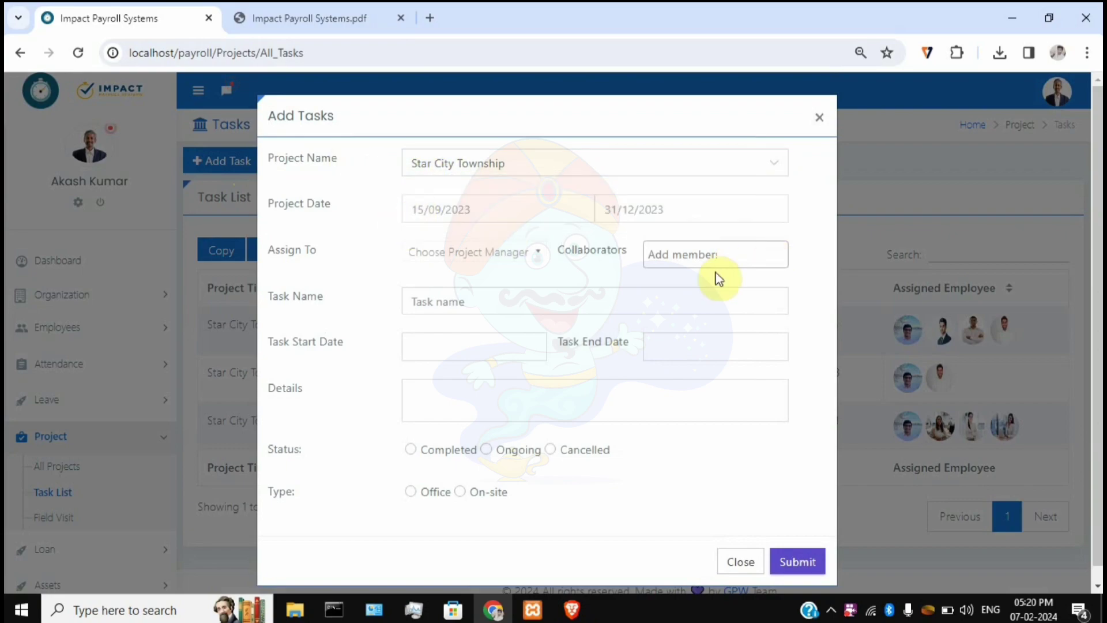
left_click(518, 257)
left_click(518, 257)
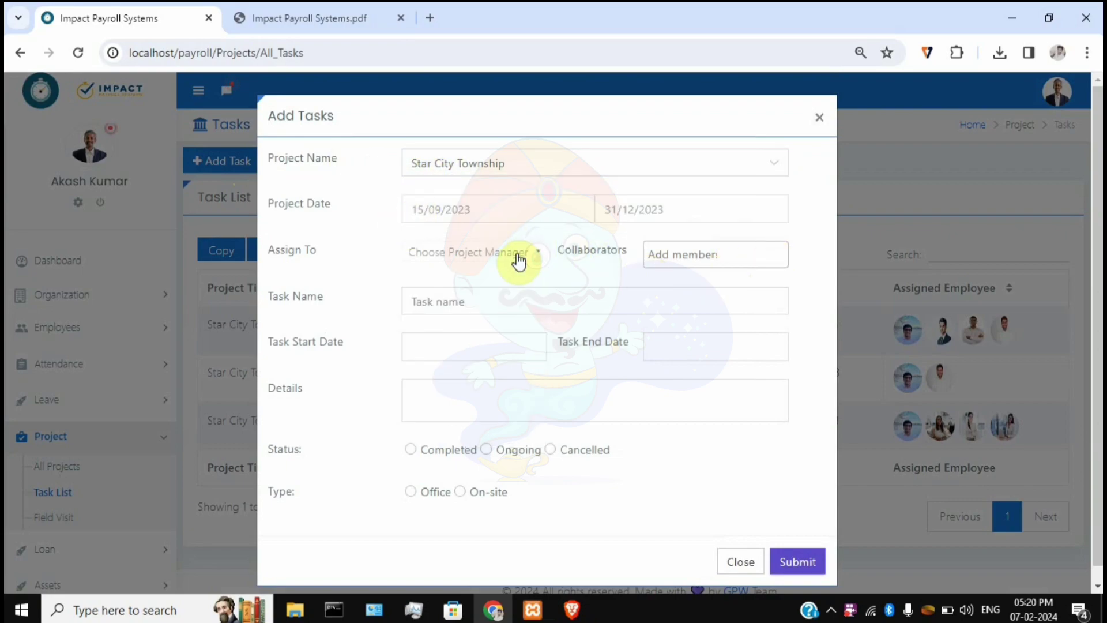
left_click(675, 263)
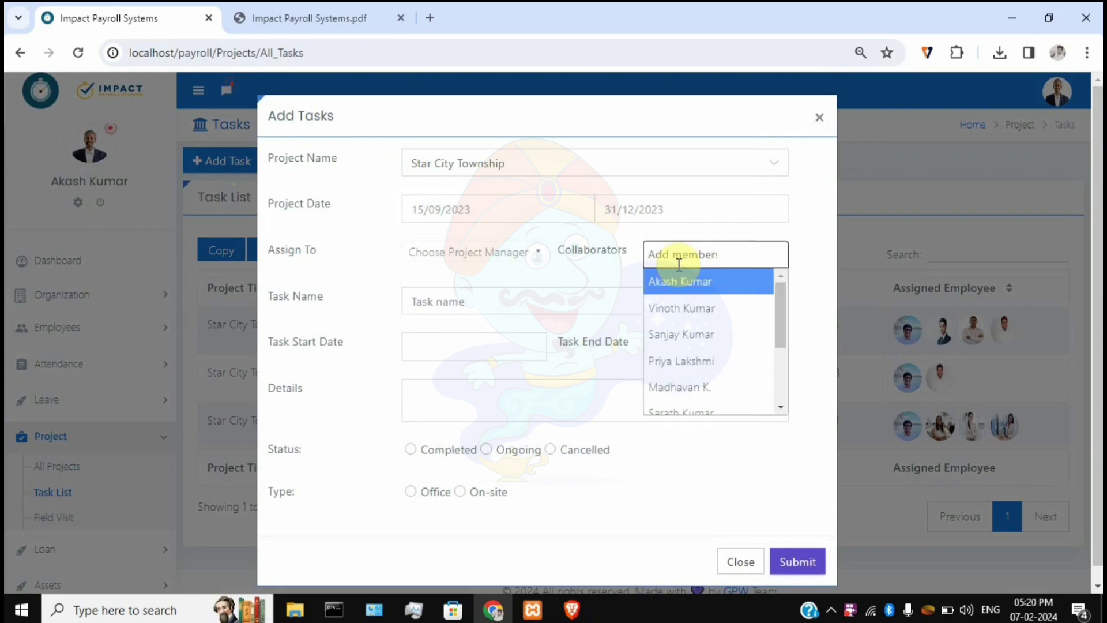
left_click(428, 298)
scroll(427, 299, "down", 1)
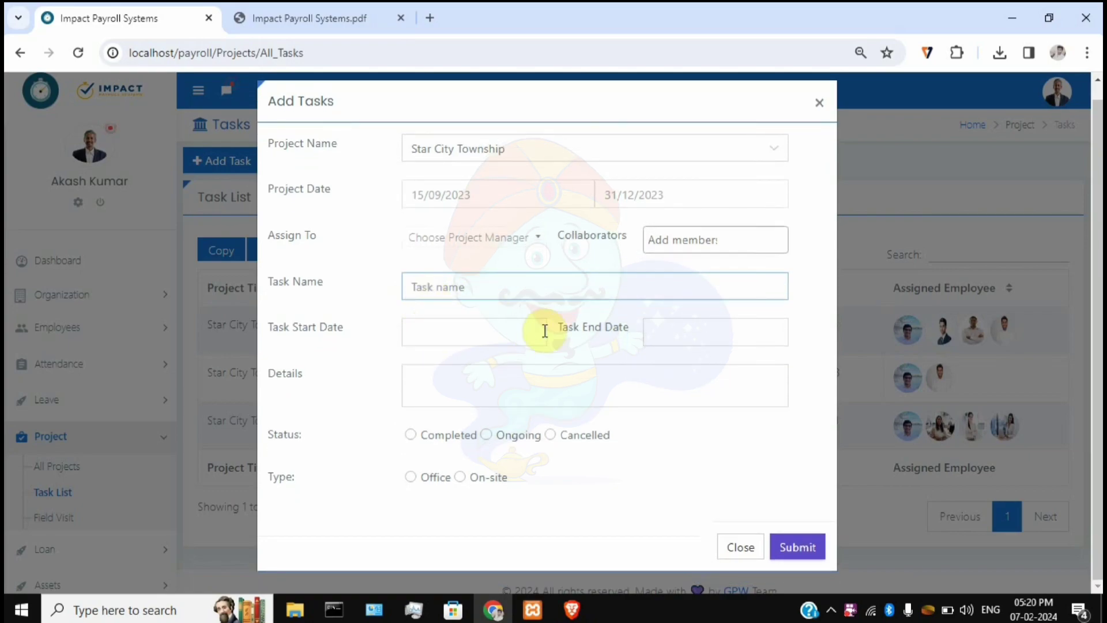
left_click(467, 377)
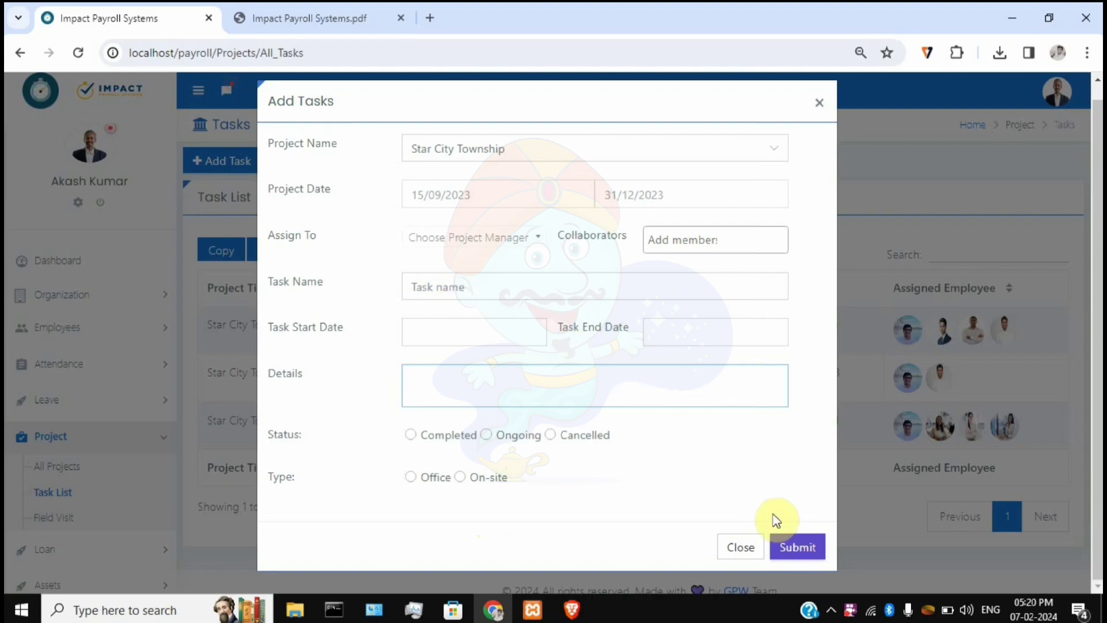
Discard the unsaved task and return to the Project List.
left_click(747, 554)
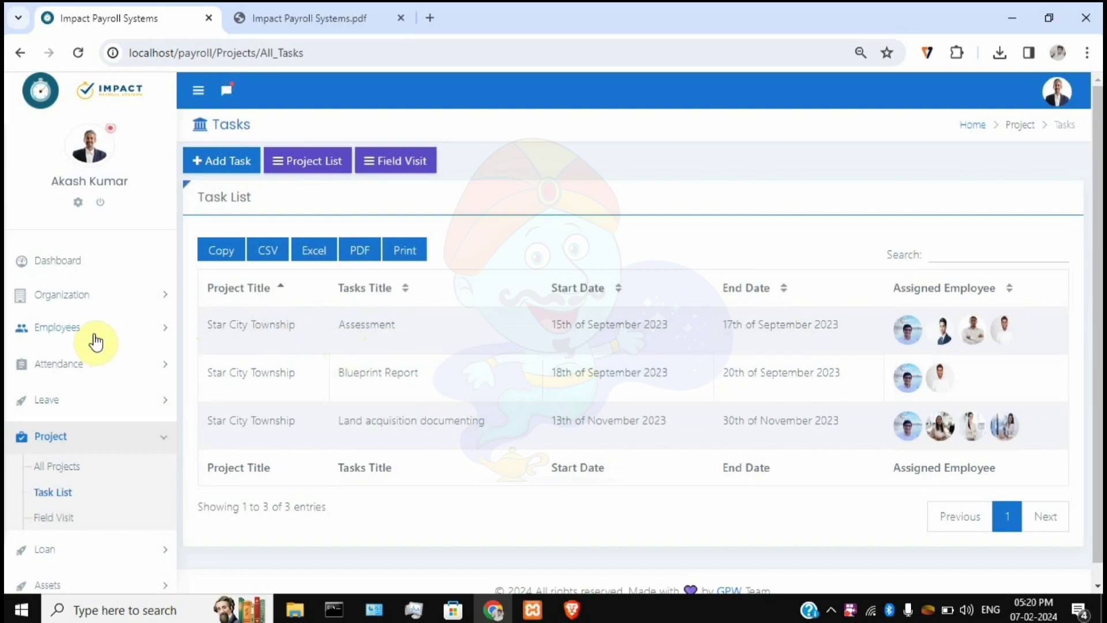
scroll(91, 341, "down", 2)
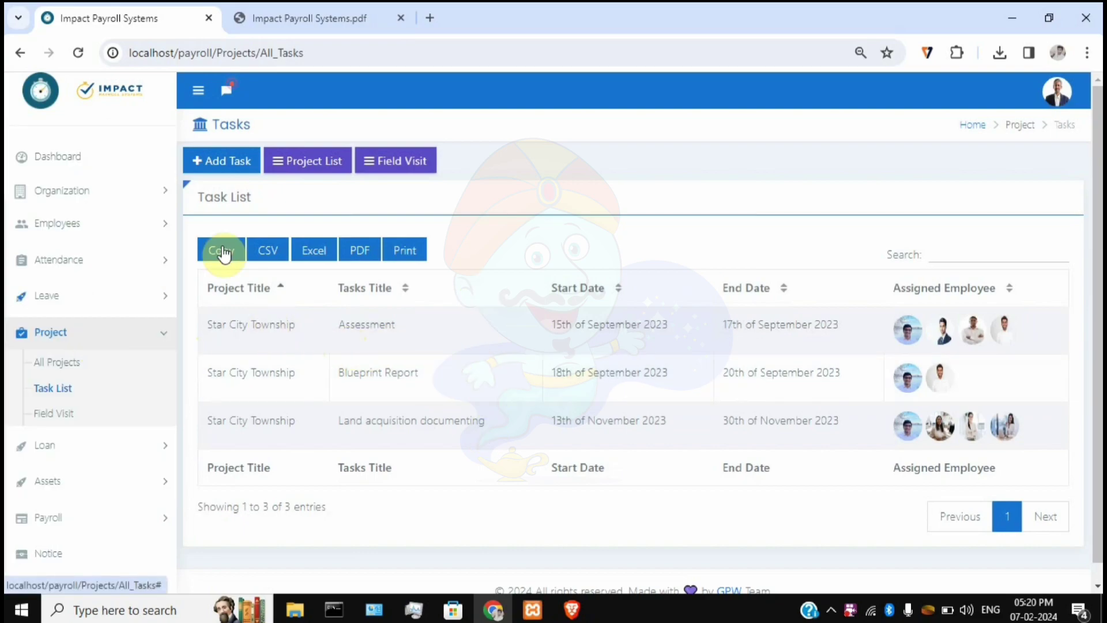
left_click(291, 171)
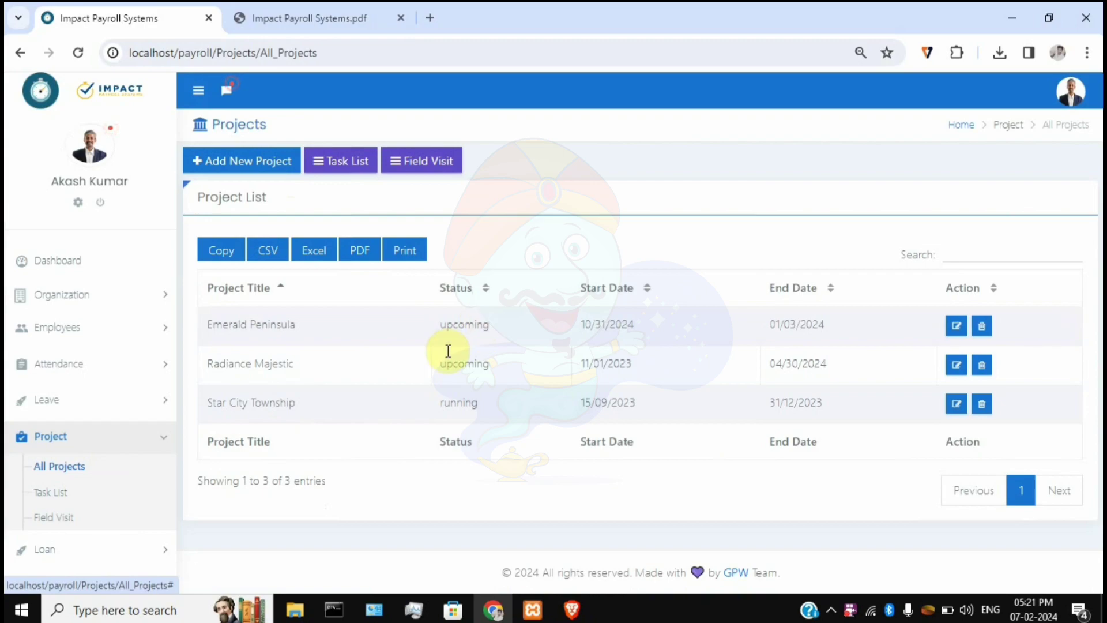
Open Field Visit to see the two Star City Township visits, IDs 24 and 25.
scroll(136, 383, "down", 2)
left_click(74, 398)
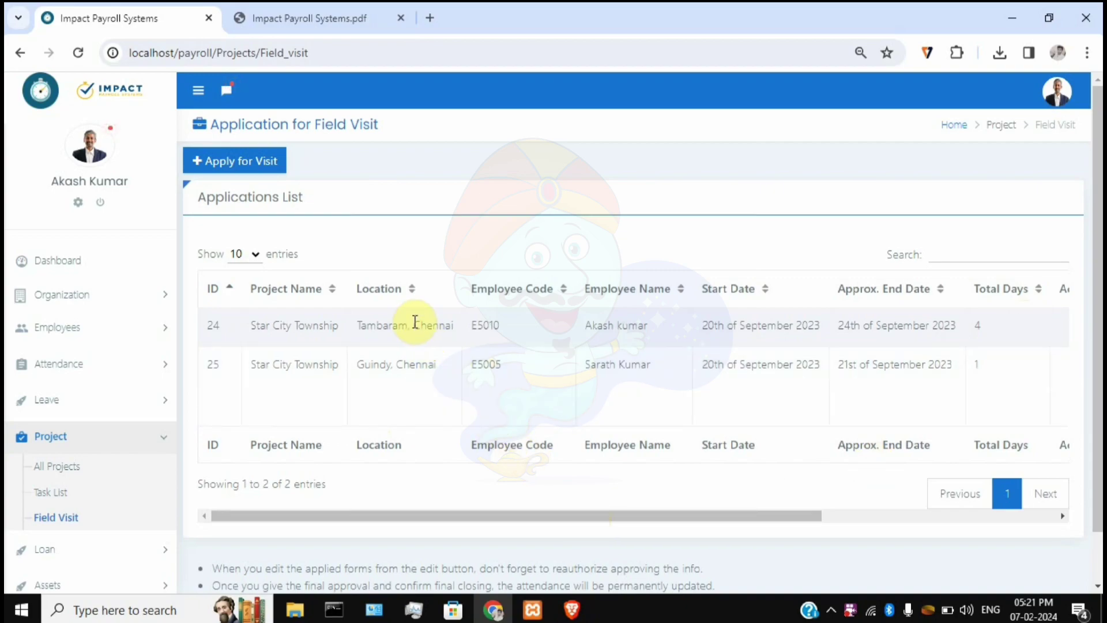
Scroll the field visit table across to check approval status, then collapse the Project menu.
left_click_drag(448, 516, 721, 529)
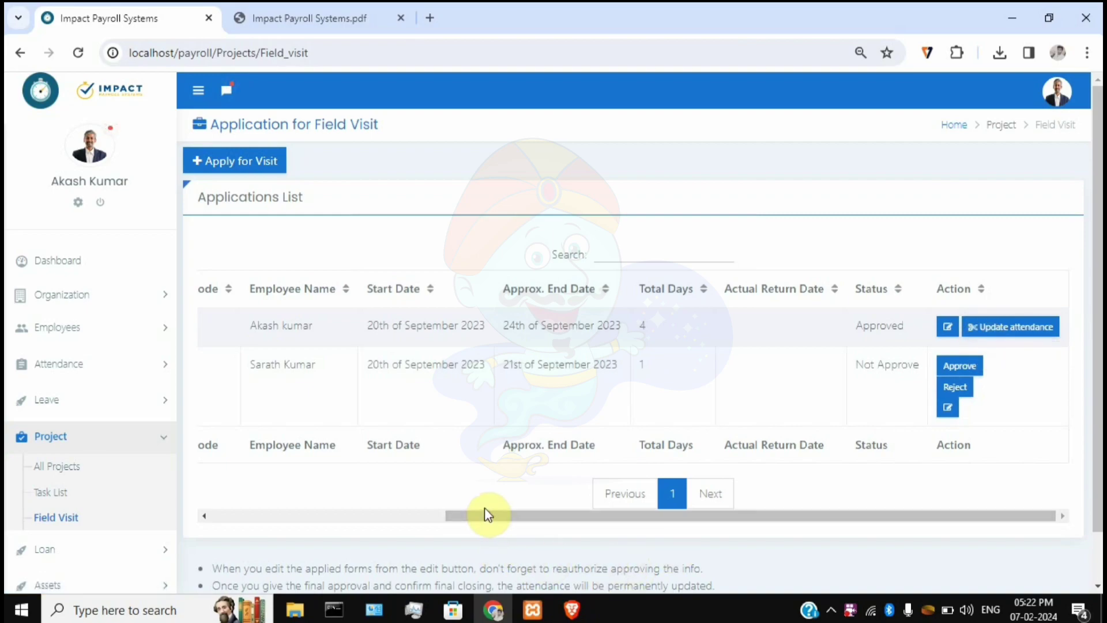
scroll(329, 480, "down", 1)
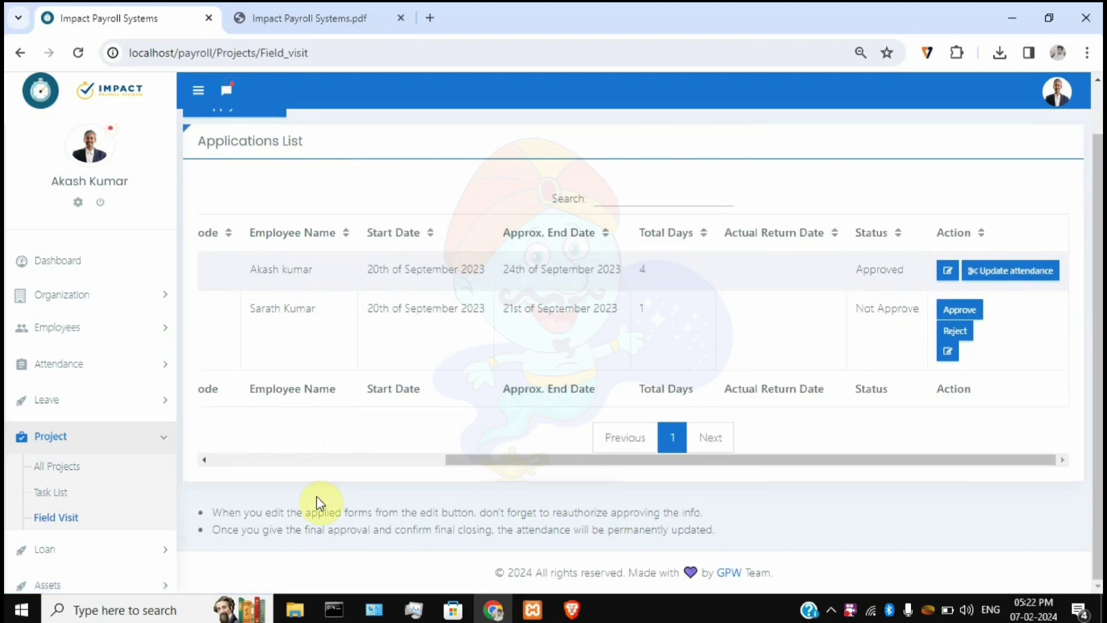
left_click(153, 447)
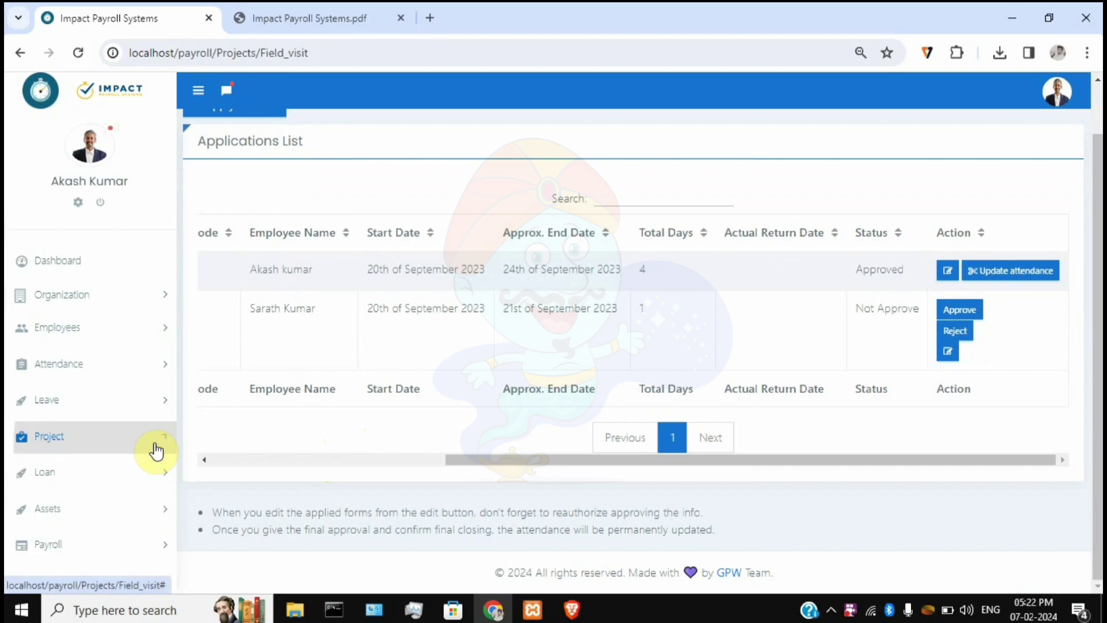
Open Loan Approvals, listing granted loans of 30000 and 20000.
scroll(159, 443, "down", 1)
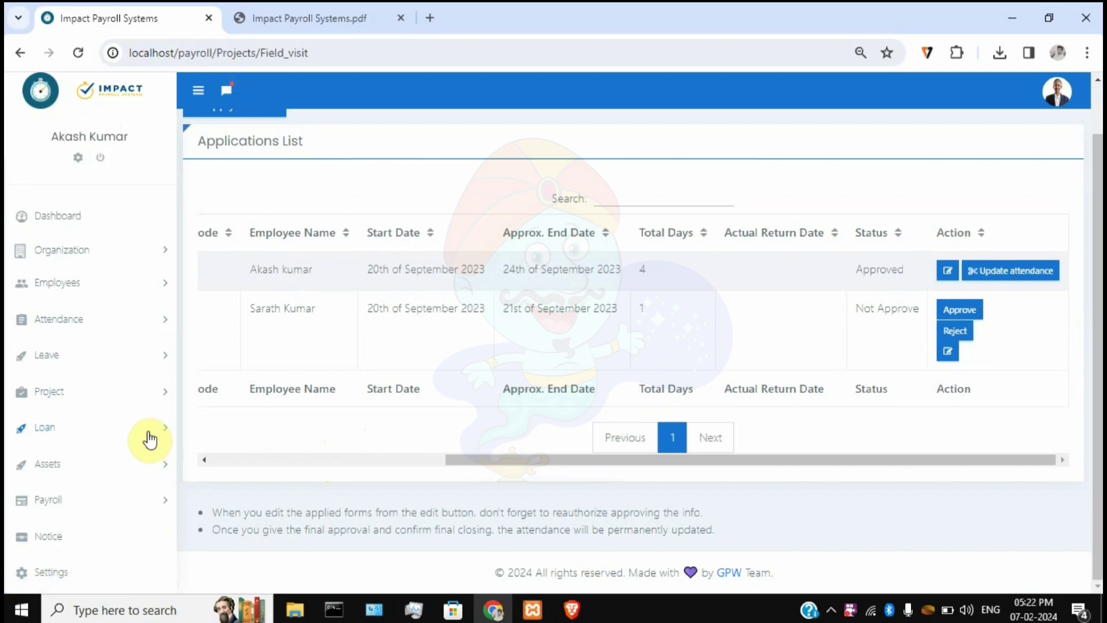
left_click(149, 435)
scroll(149, 434, "down", 1)
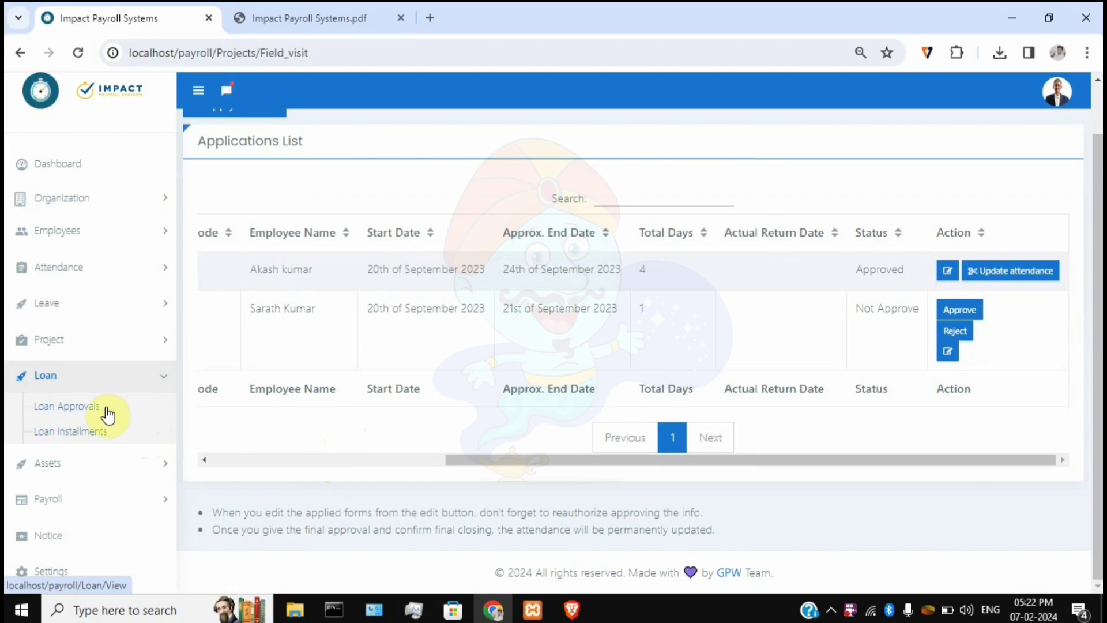
left_click(107, 414)
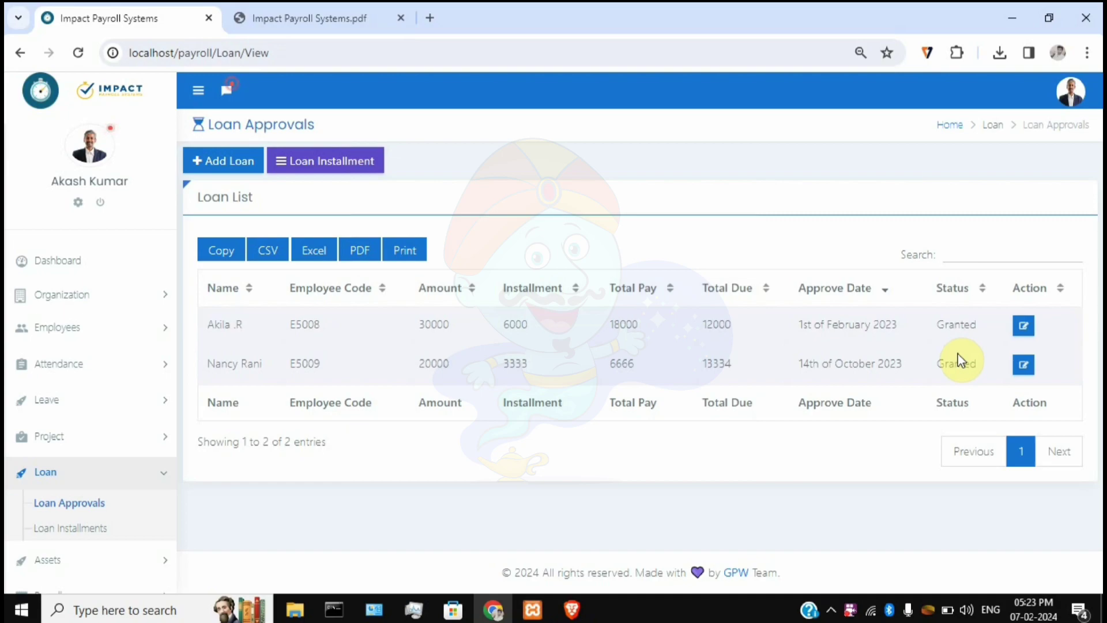
Start a new loan record from the Loan Approvals list with Add Loan.
left_click(245, 167)
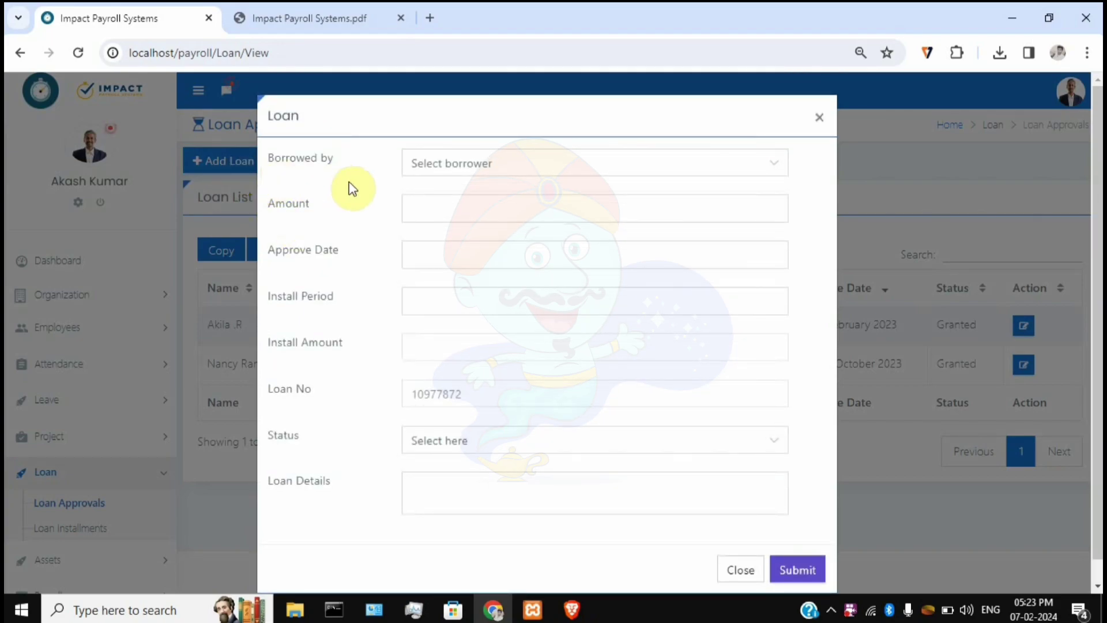
Look through the Loan form's borrower list, Amount, approve date and install period fields.
left_click(426, 172)
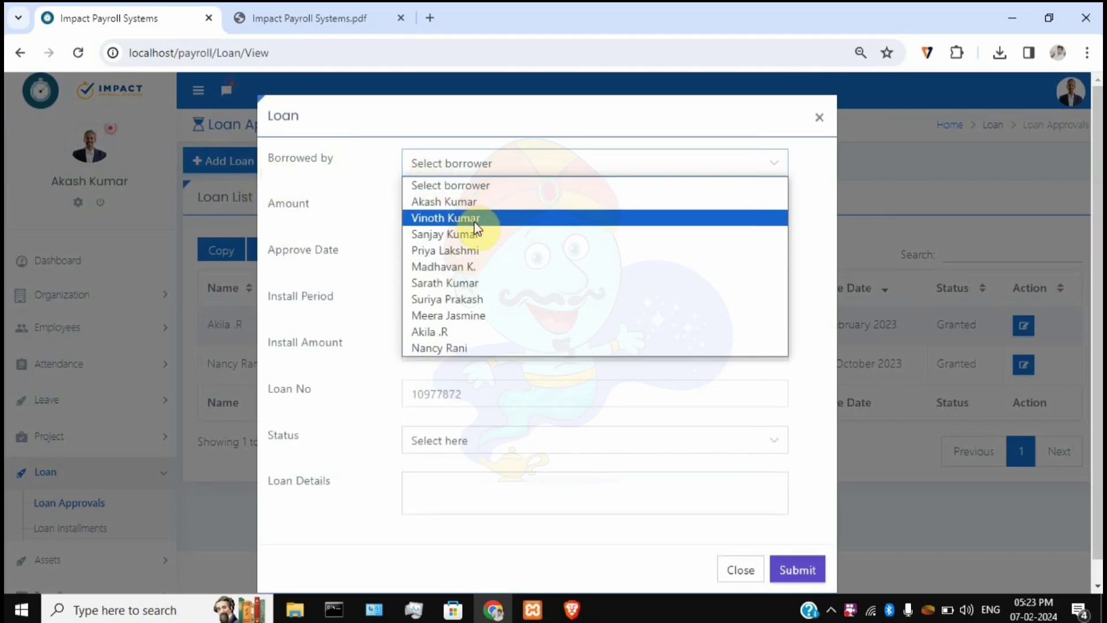
left_click(337, 225)
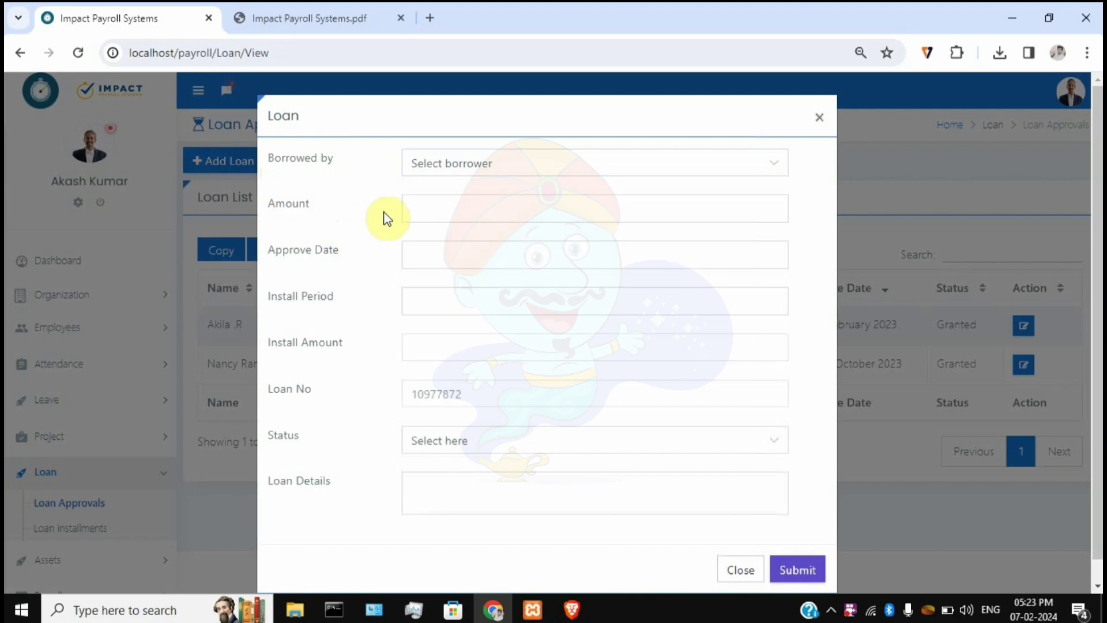
left_click(415, 207)
left_click(425, 258)
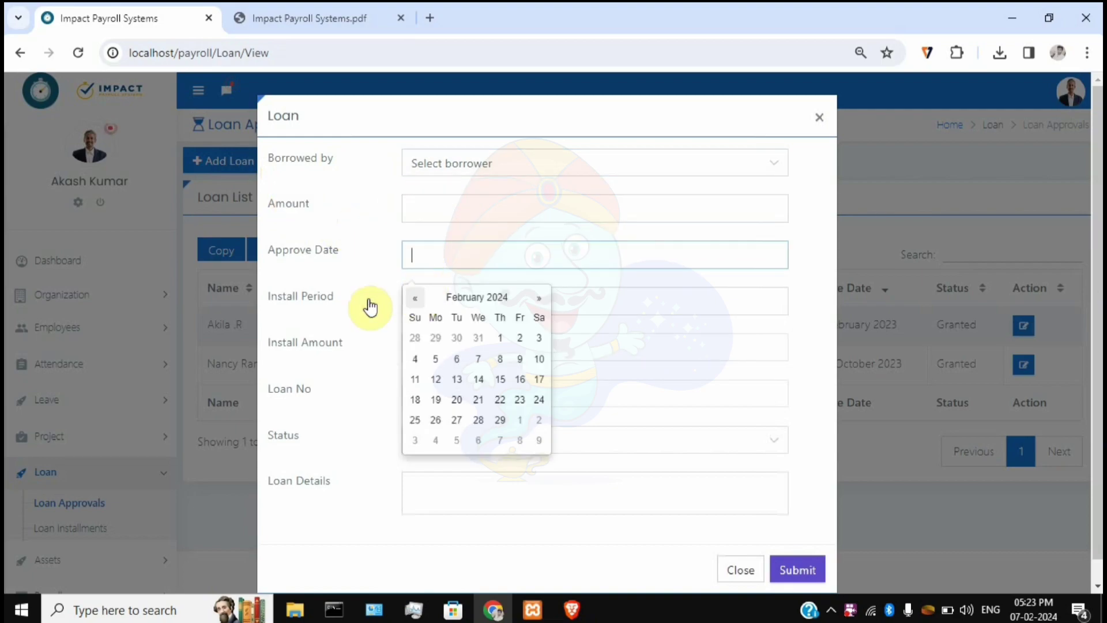
left_click(367, 306)
left_click(410, 304)
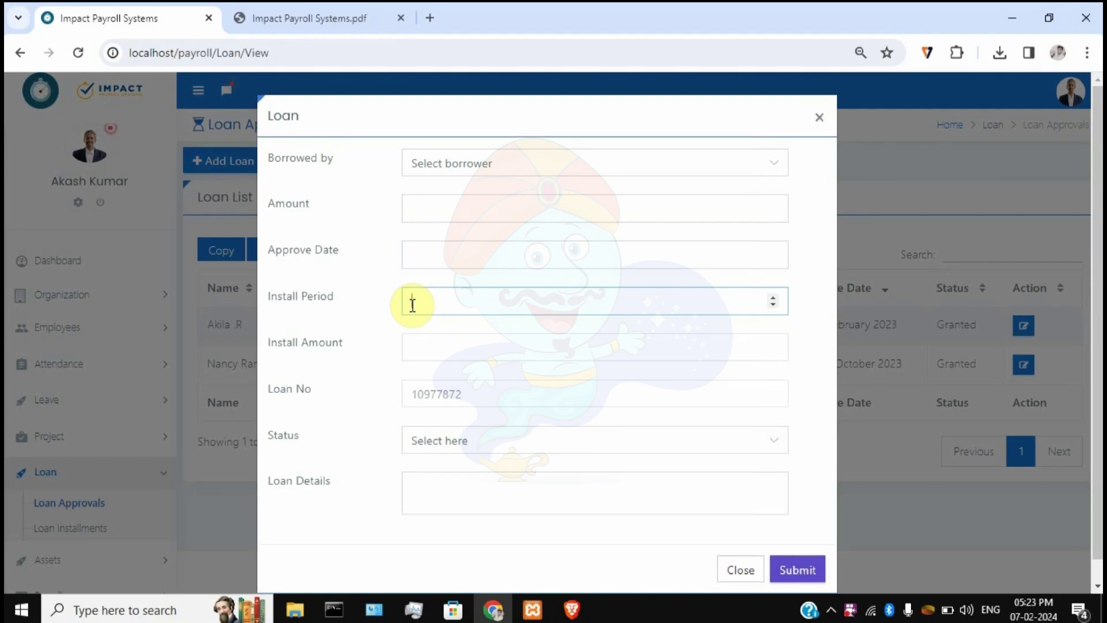
left_click(365, 350)
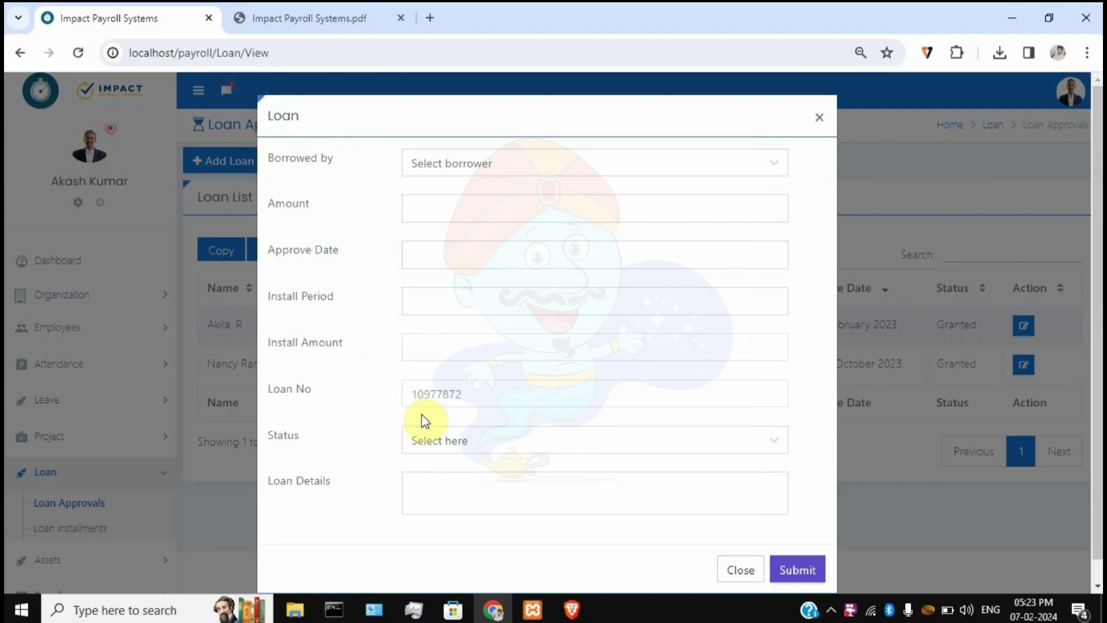
Check the loan status options and Loan Details, then close the form unsubmitted.
scroll(411, 415, "down", 1)
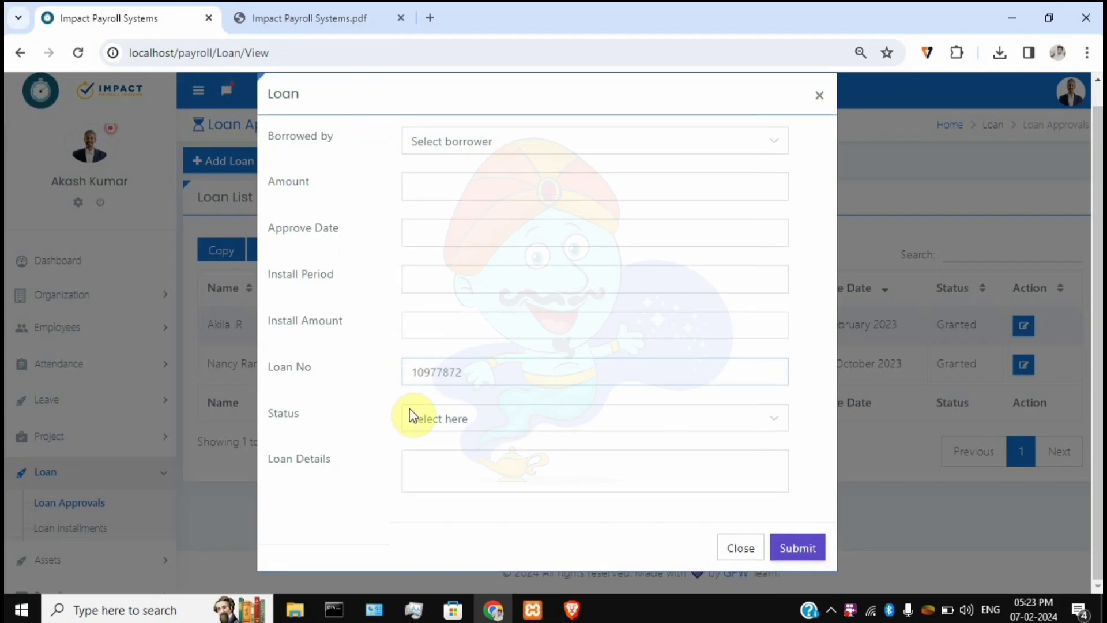
left_click(421, 419)
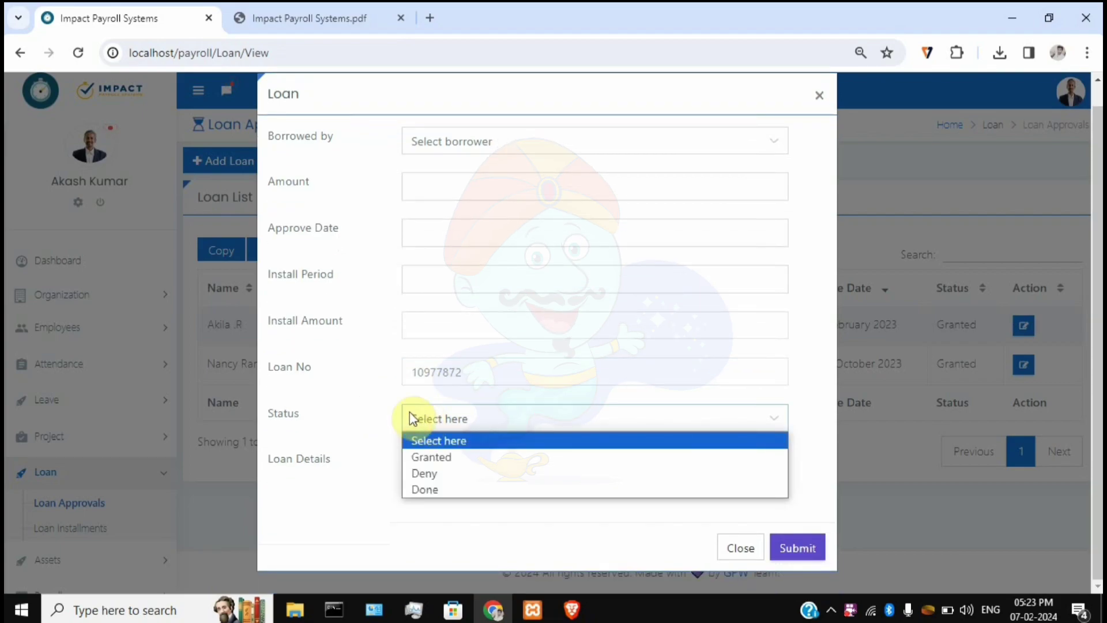
left_click(432, 470)
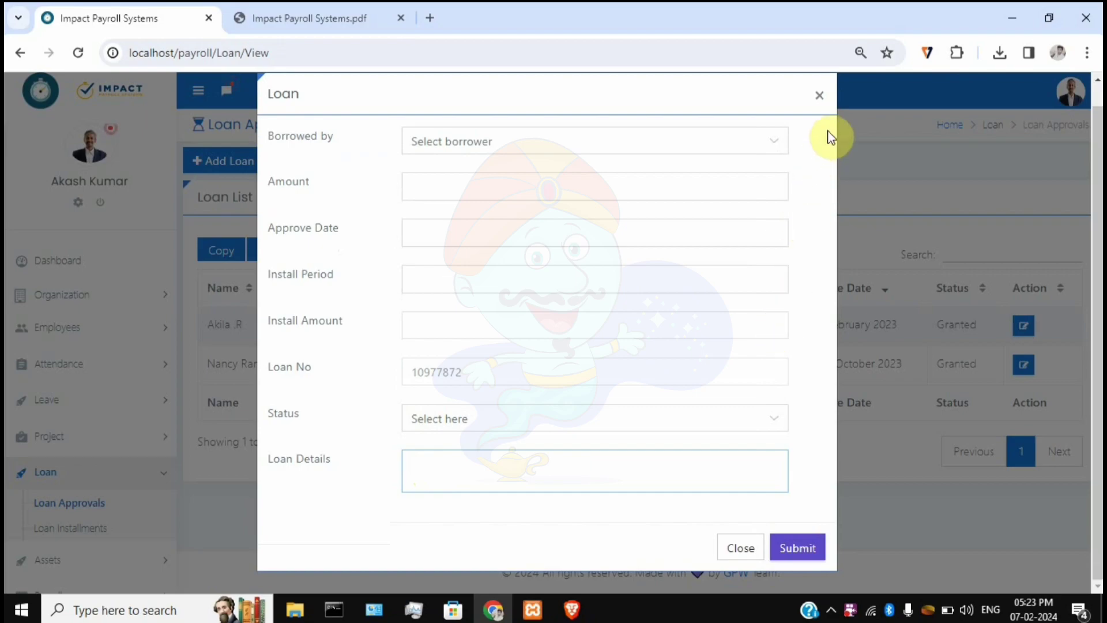
left_click(822, 99)
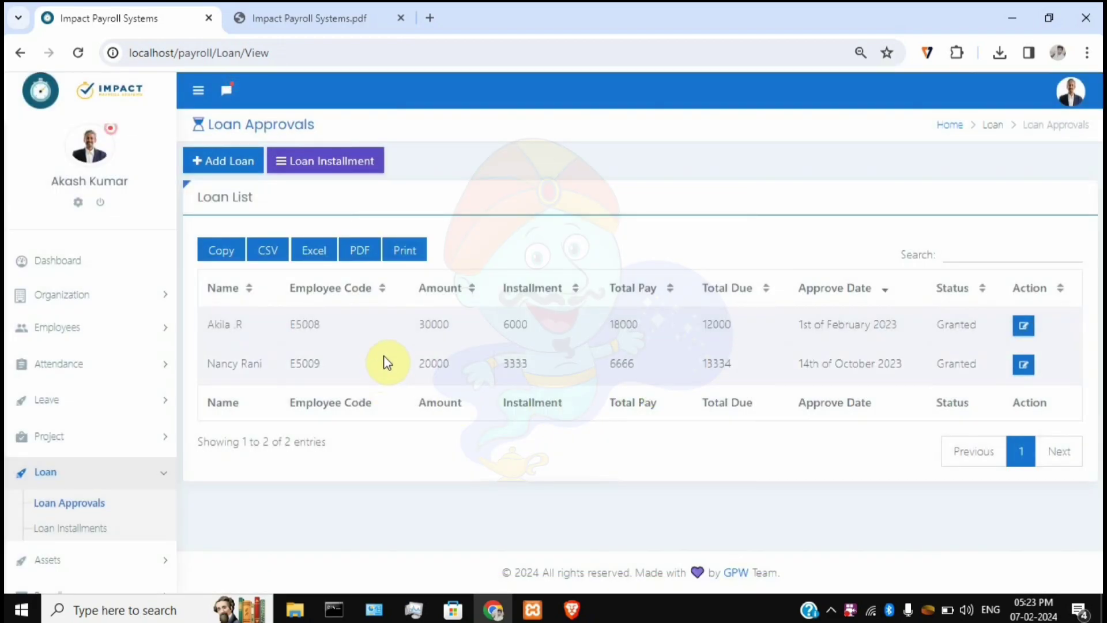
Open Loan Installments, showing 5 entries for loans 35 and 36.
scroll(97, 276, "down", 2)
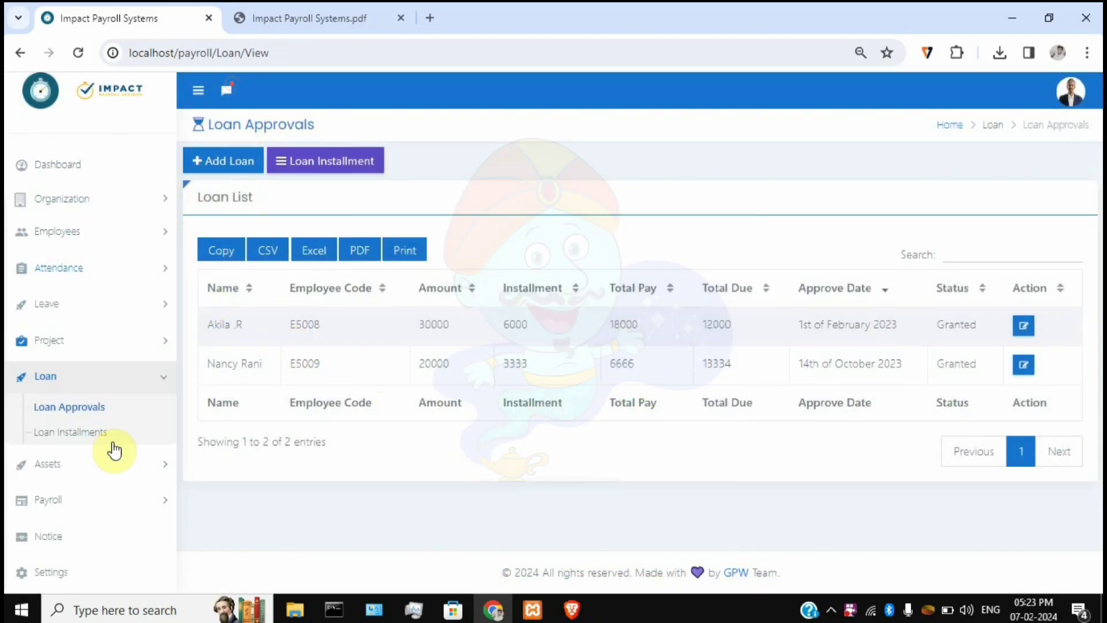
left_click(98, 437)
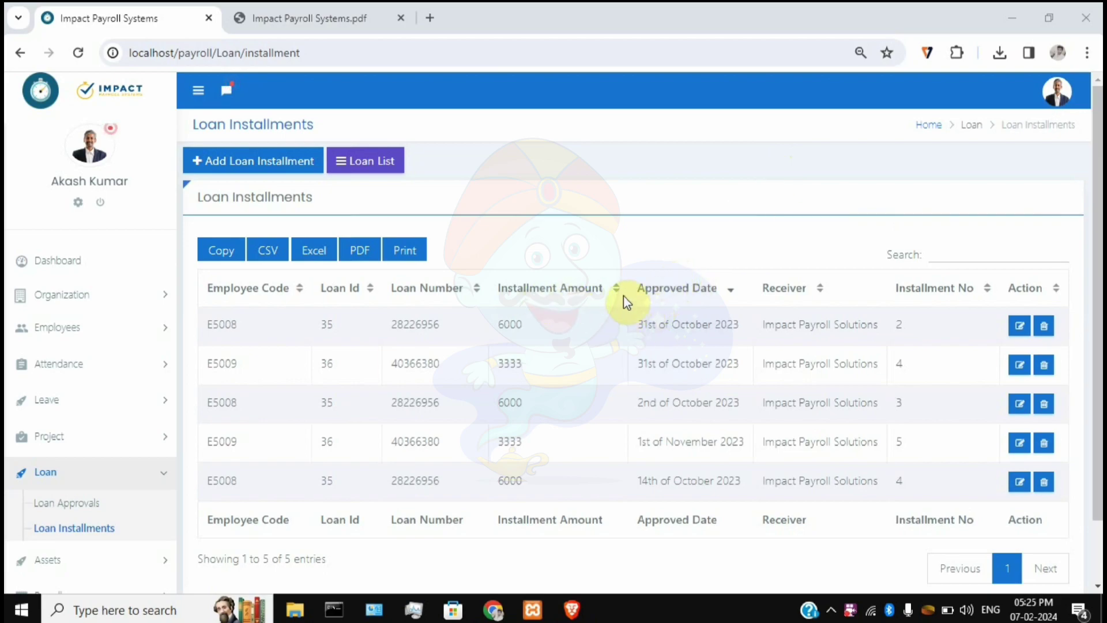
Collapse Loan, expand Assets in the sidebar and open the Assets Category page.
scroll(622, 267, "down", 1)
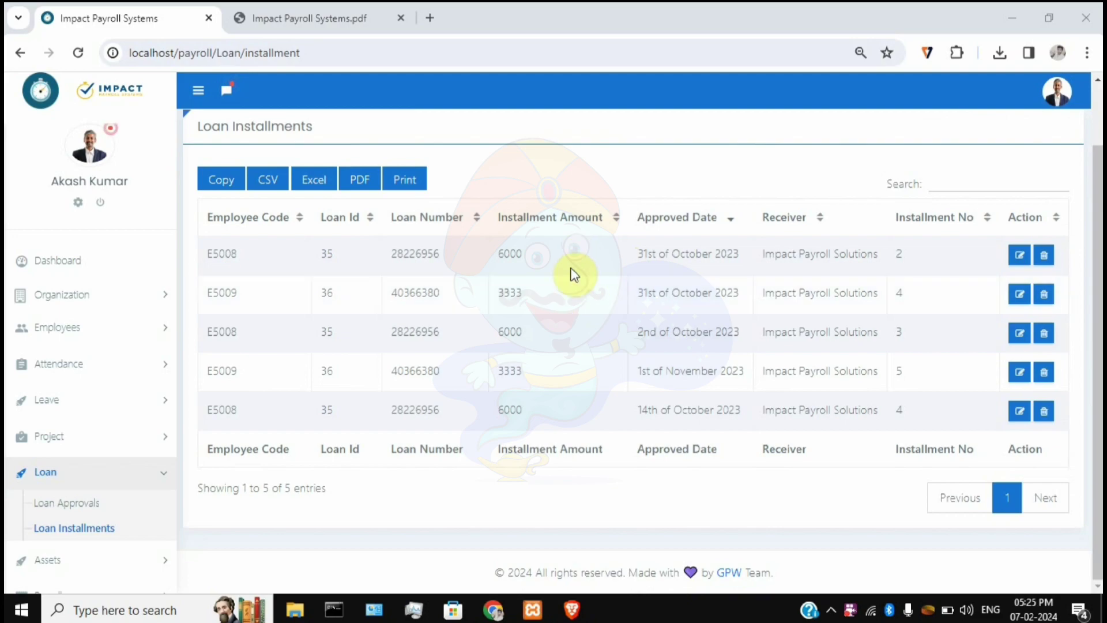
scroll(146, 326, "down", 2)
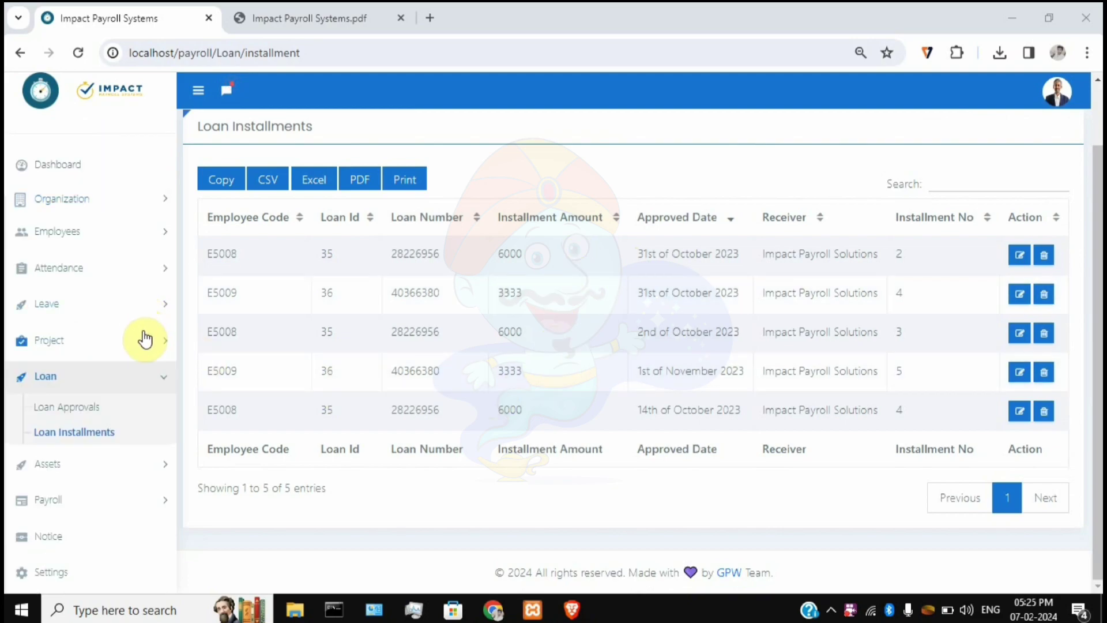
left_click(157, 381)
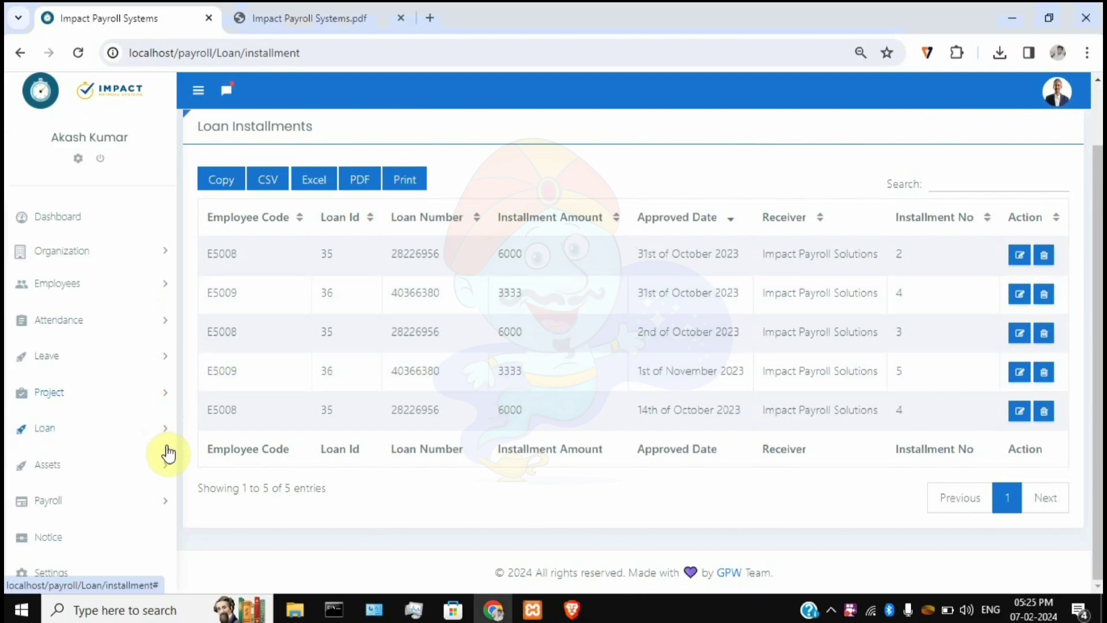
left_click(166, 468)
scroll(164, 450, "down", 2)
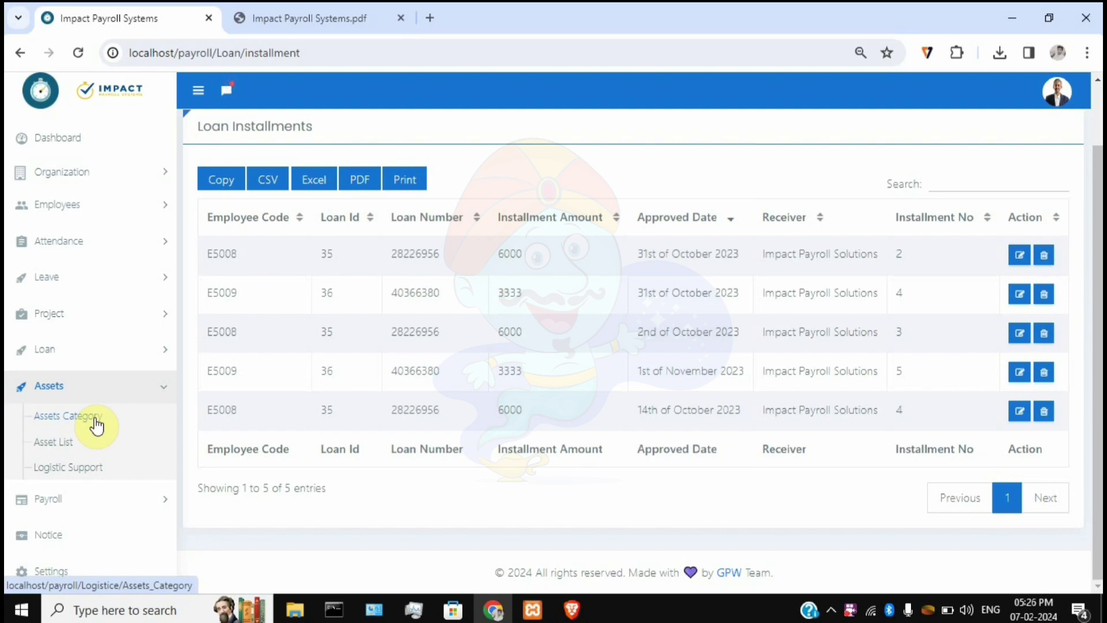
left_click(97, 426)
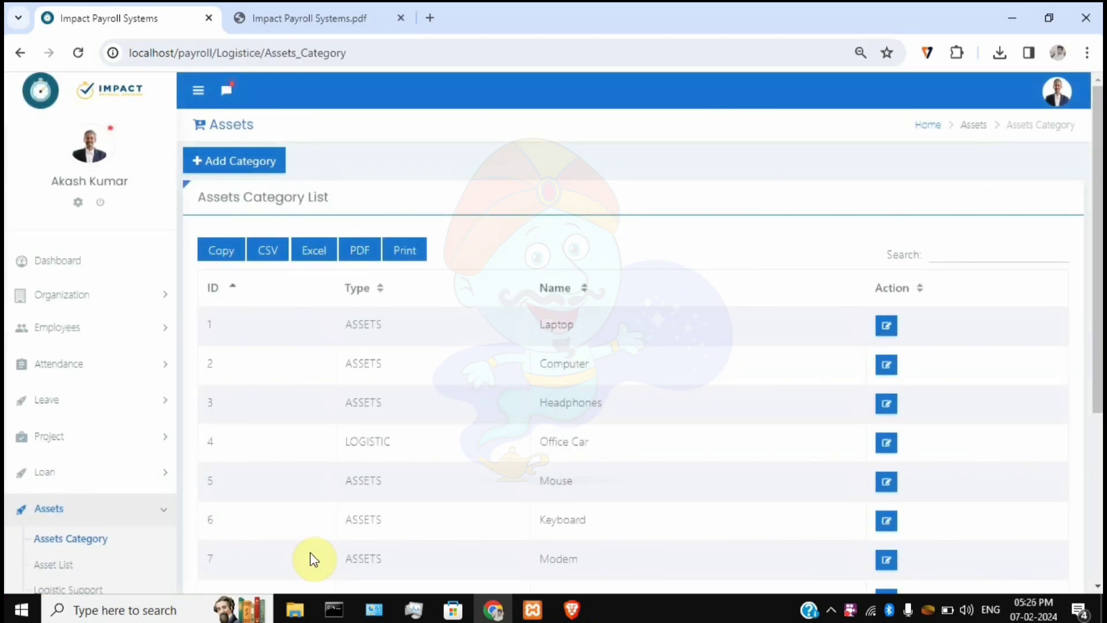
Review all ten asset categories, dismiss the battery notice, and open the Assets List.
scroll(313, 559, "down", 1)
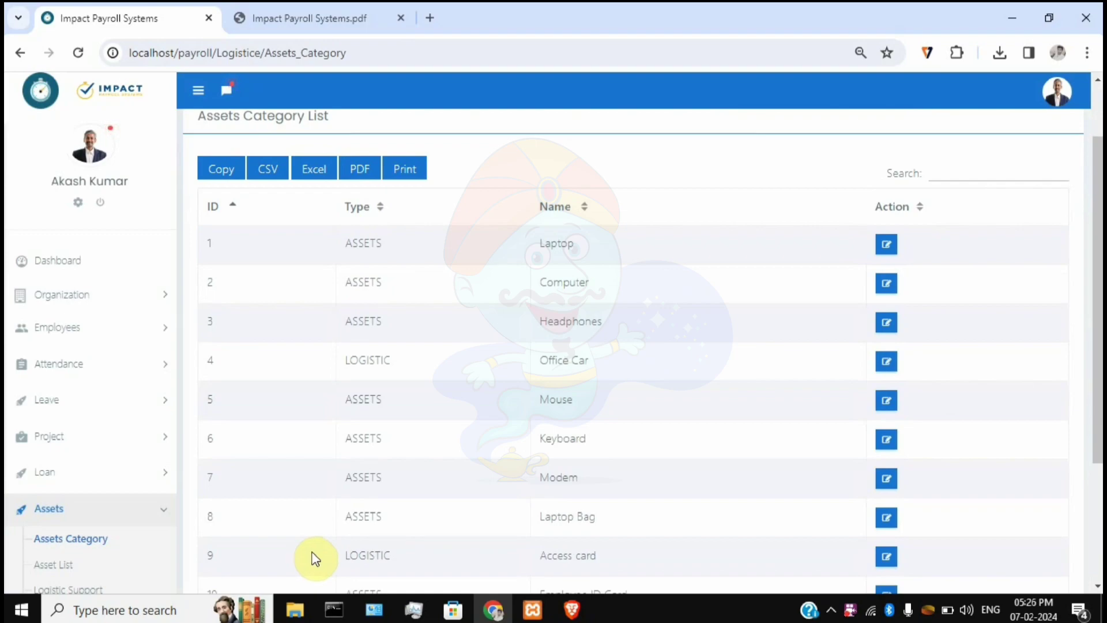
scroll(315, 558, "down", 2)
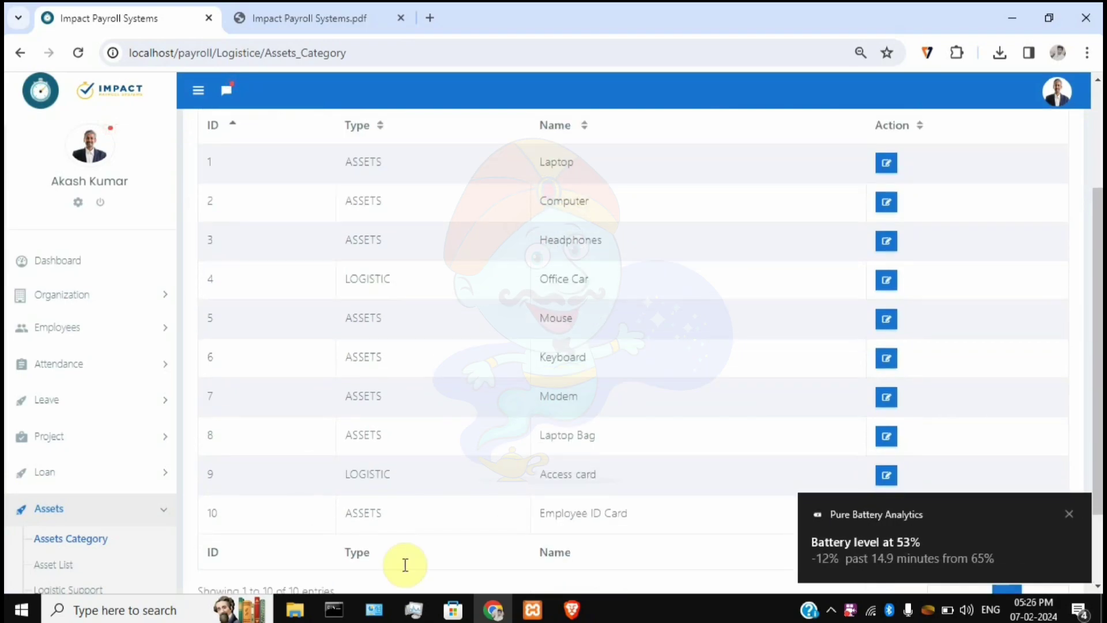
left_click(1068, 513)
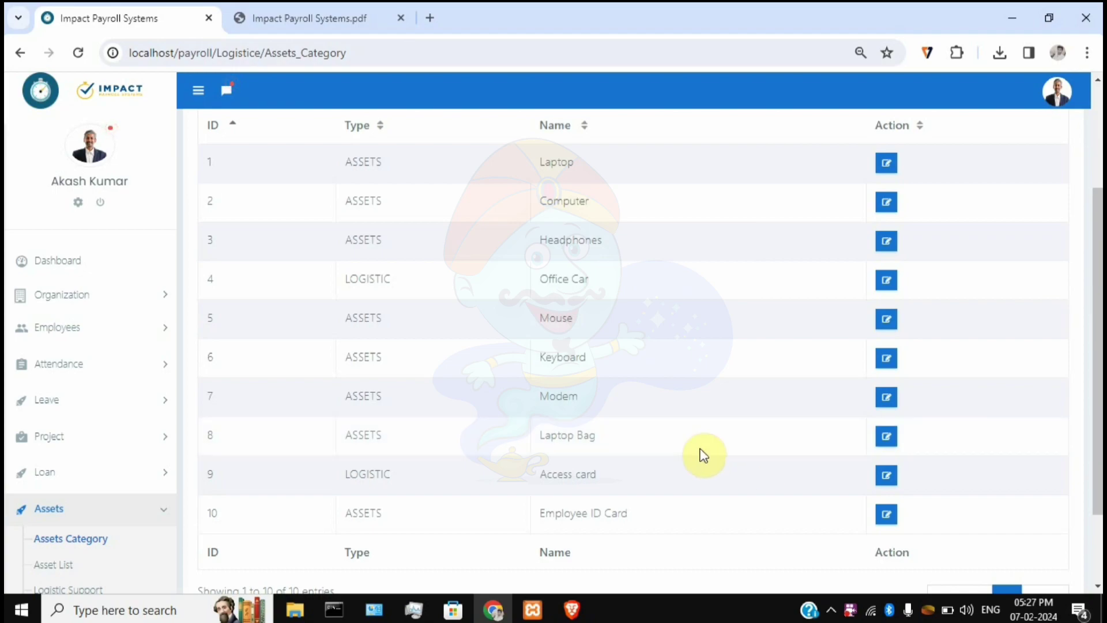
scroll(173, 463, "down", 2)
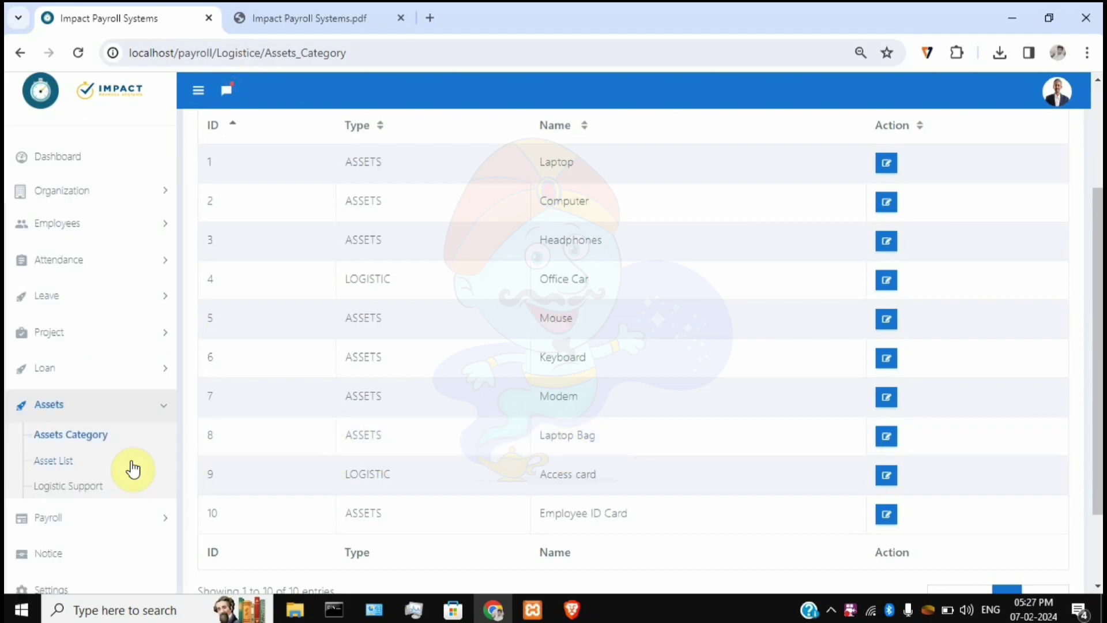
left_click(77, 447)
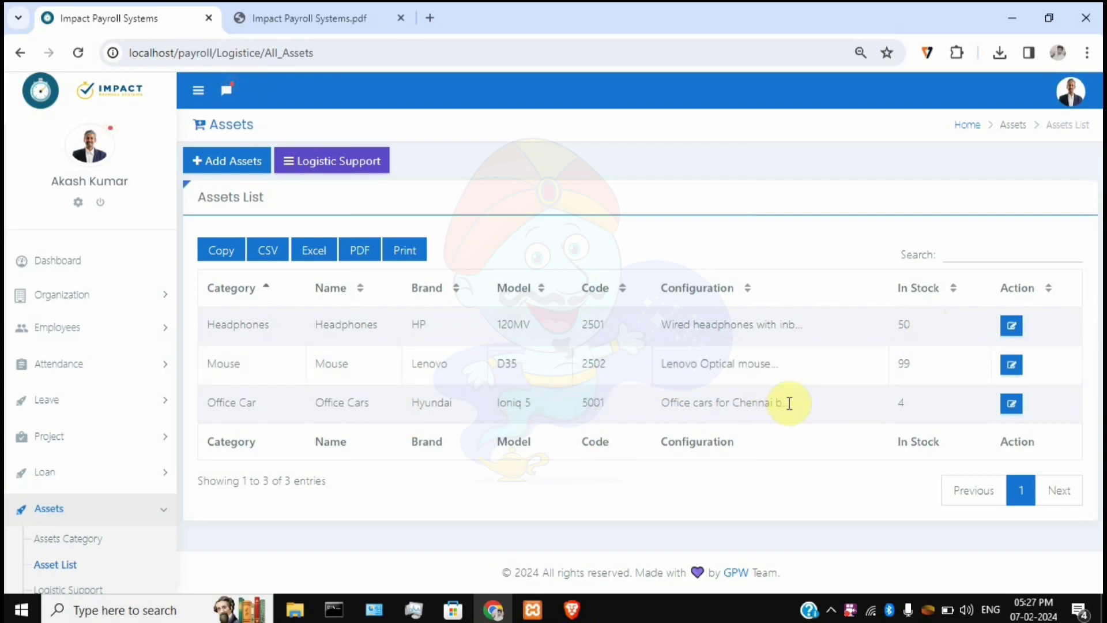
Review the asset stock list, then open the Logistic Support list of assets assigned to staff.
scroll(628, 513, "down", 2)
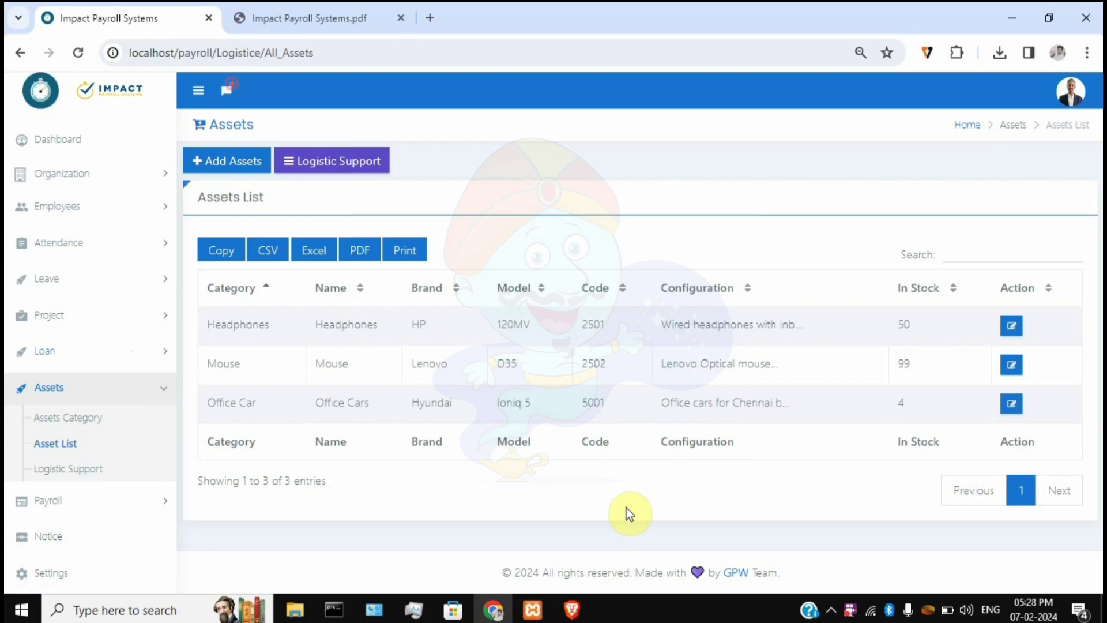
left_click(87, 469)
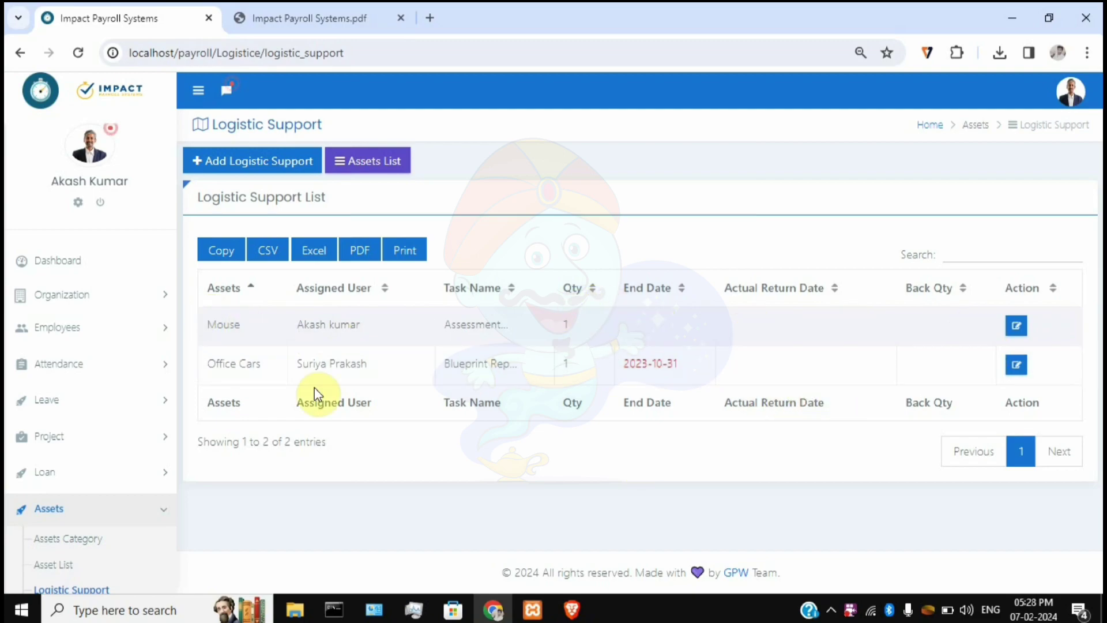
scroll(101, 411, "down", 2)
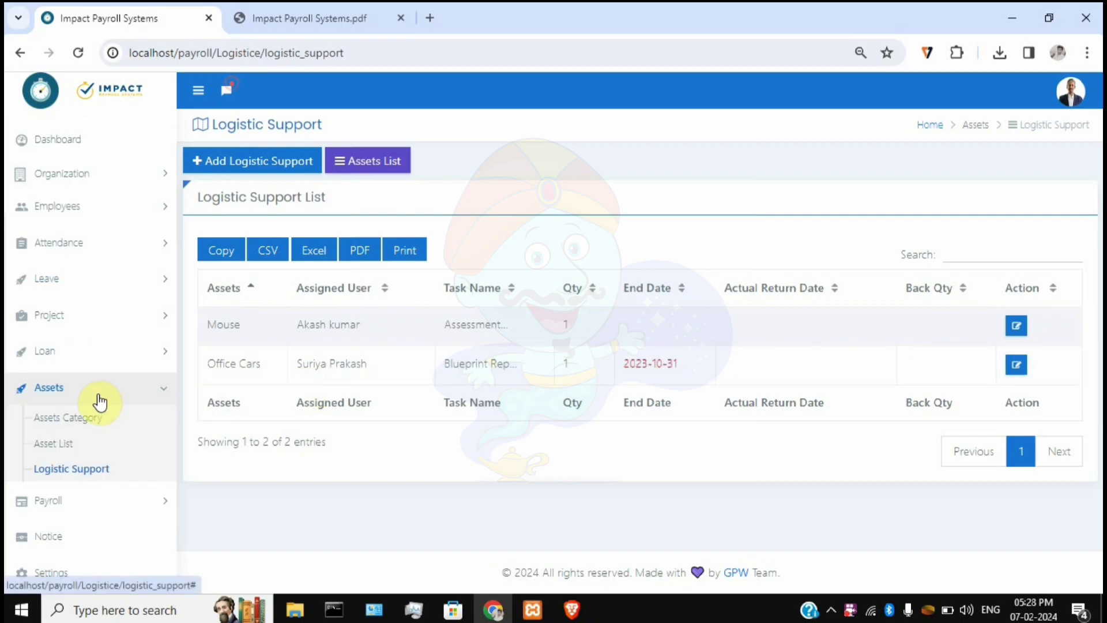
Collapse Assets and open the Payroll List with October and November 2023 salary entries.
left_click(155, 400)
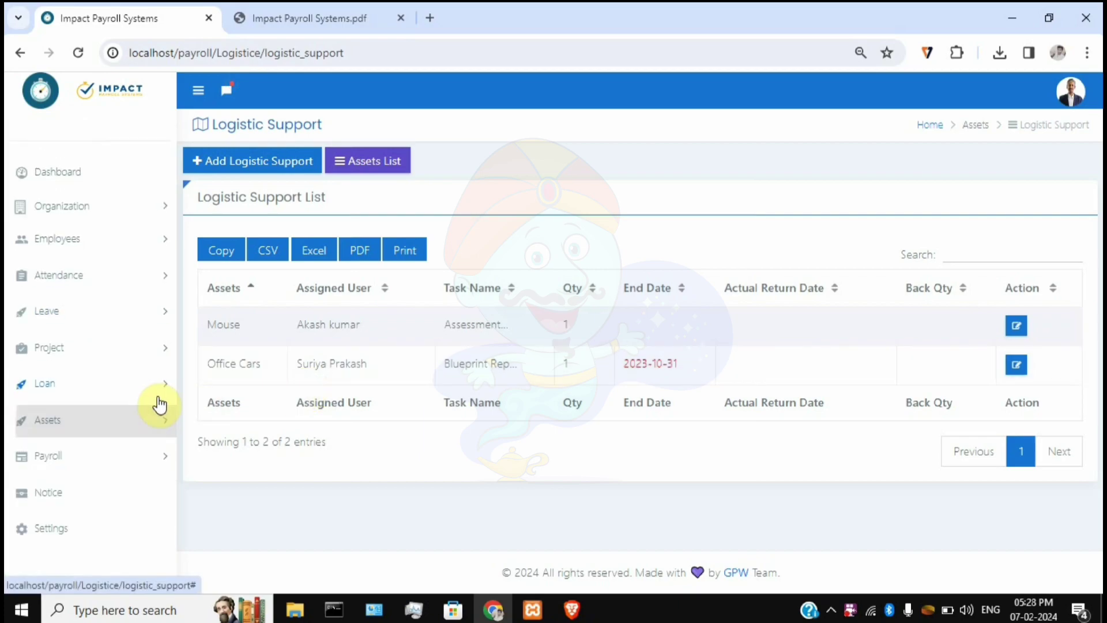
left_click(163, 461)
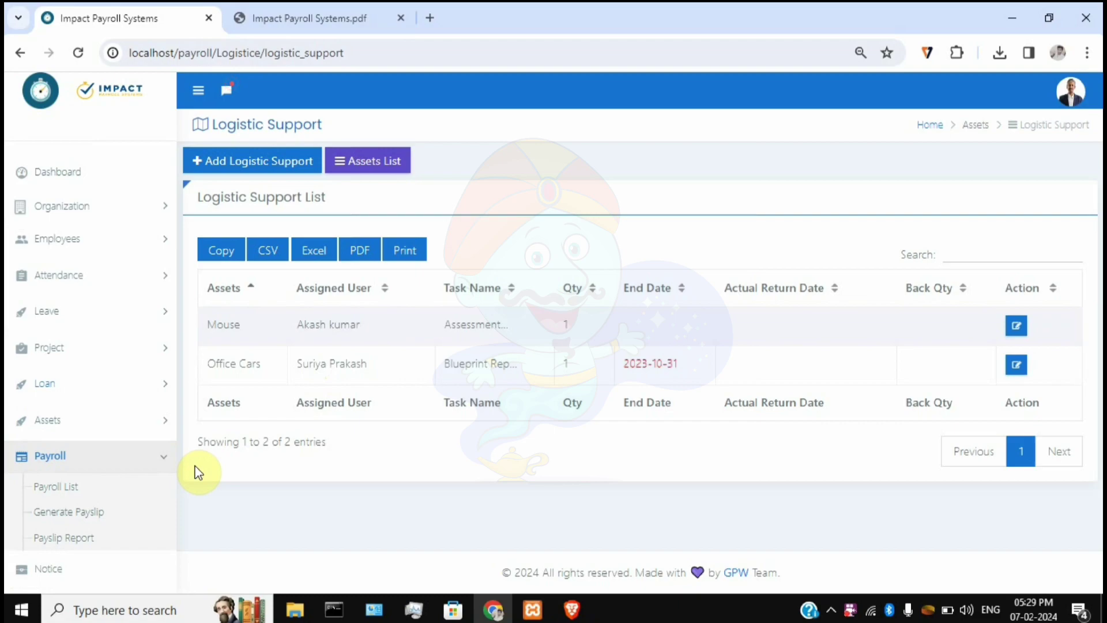
left_click(115, 489)
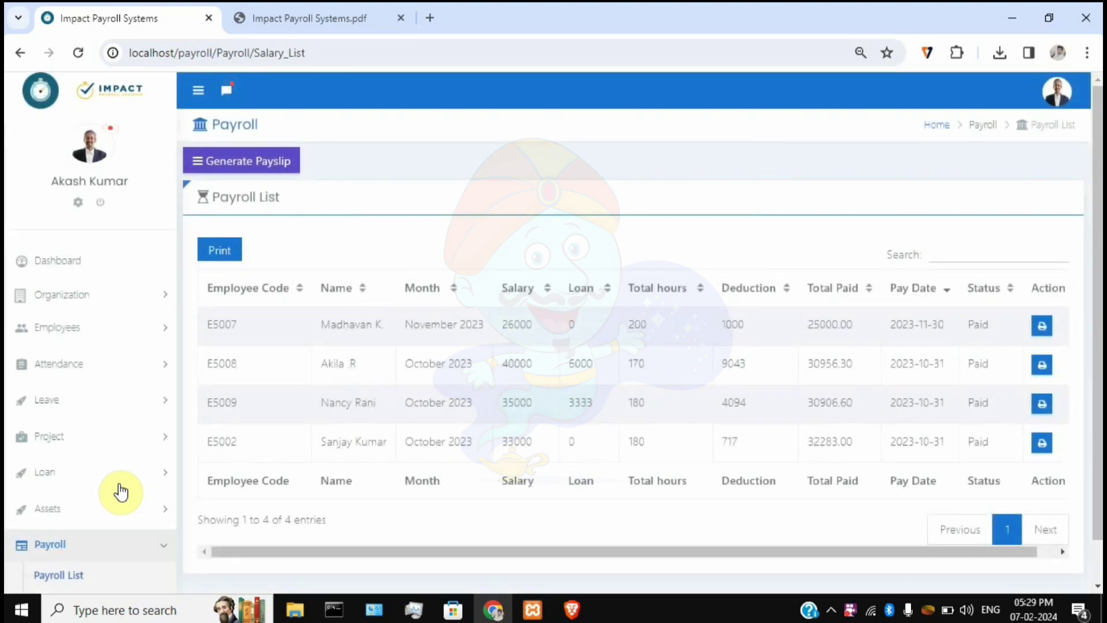
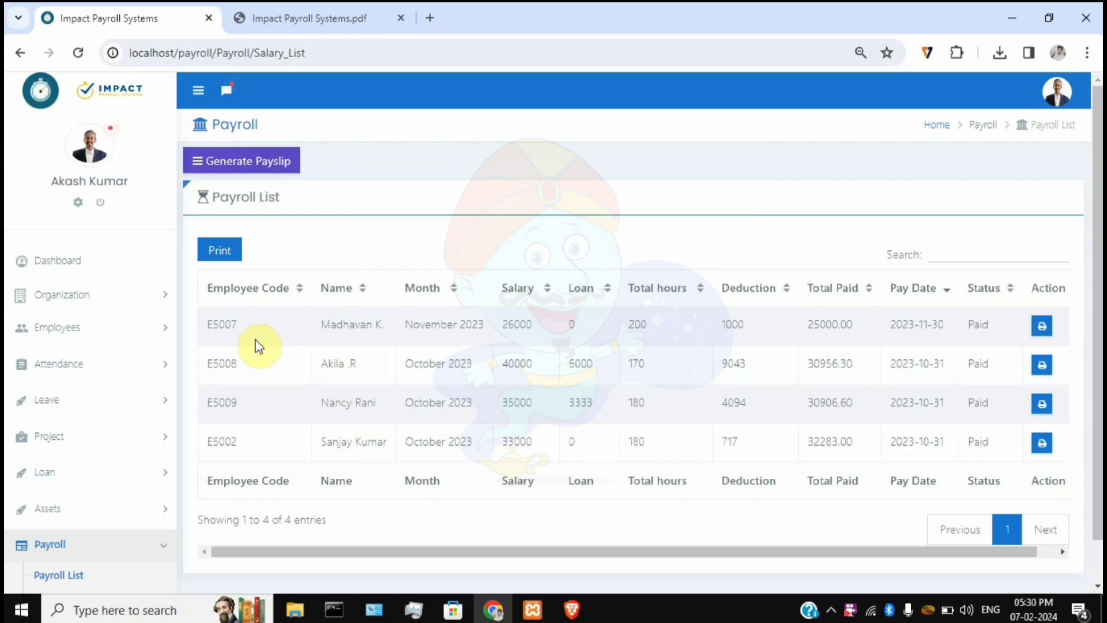
Highlight the first payroll row: employee, 26000 salary, 200 hours, 1000 deduction, 25000.00 paid and pay date.
left_click_drag(321, 324, 453, 334)
left_click_drag(509, 333, 610, 358)
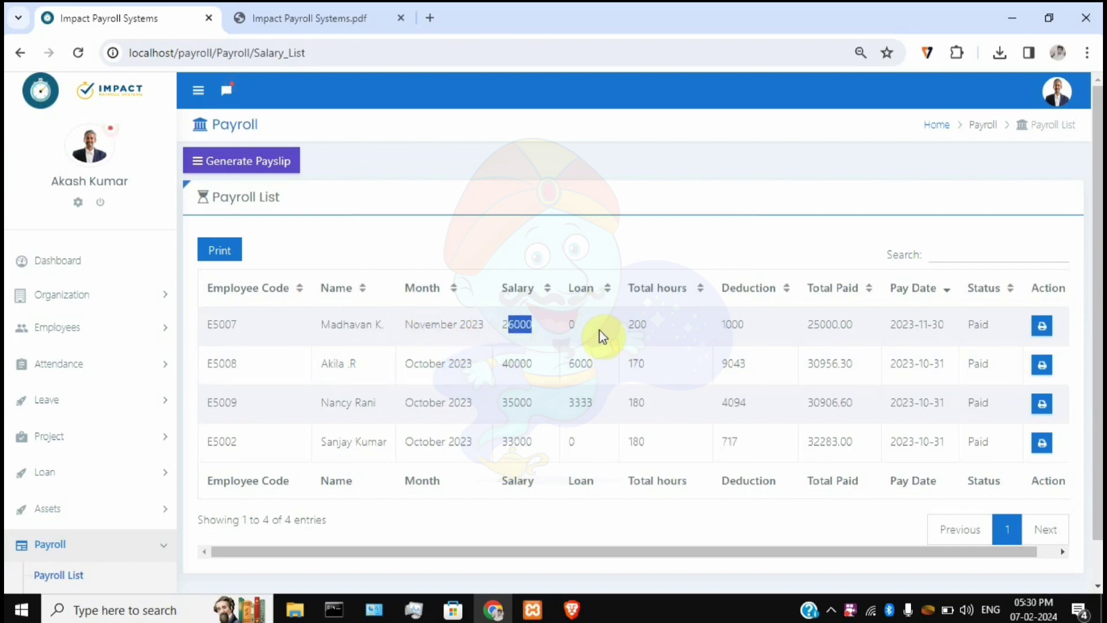
left_click_drag(594, 369, 567, 372)
left_click_drag(641, 323, 668, 342)
left_click_drag(754, 327, 723, 324)
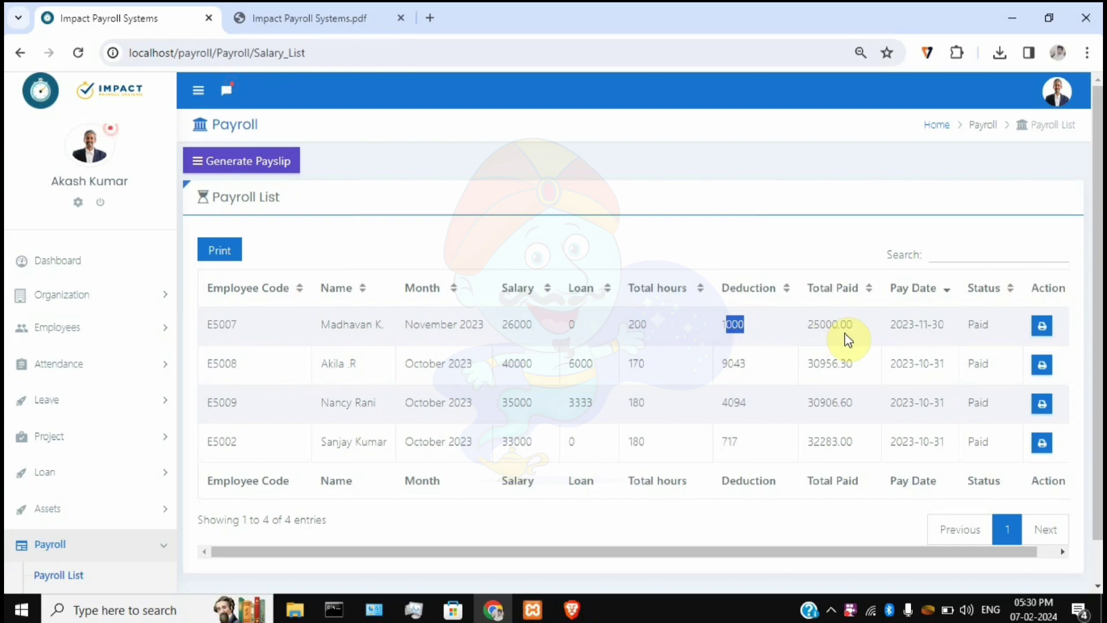
left_click_drag(853, 325, 810, 324)
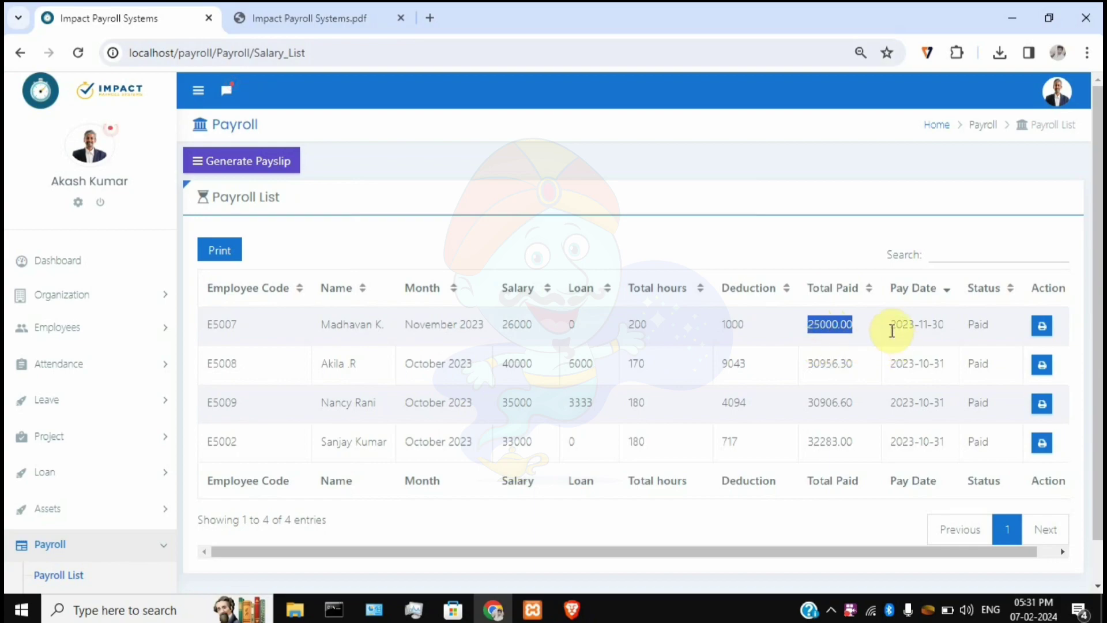
left_click_drag(892, 331, 983, 324)
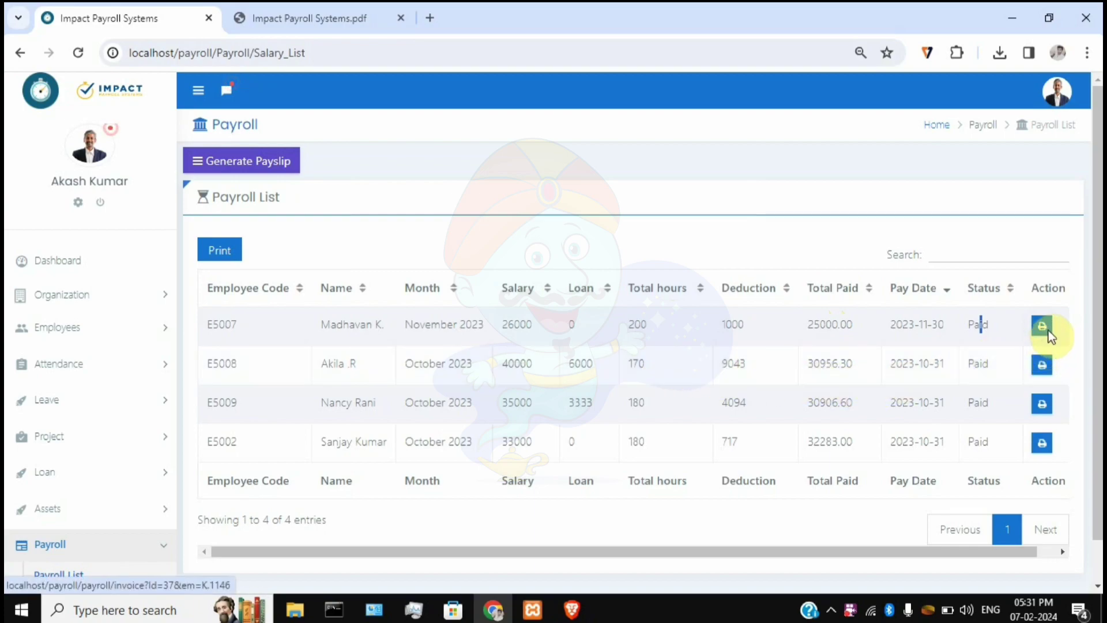
Open the first entry's payslip and highlight basic salary, medical, house rent, conveyance and bonus lines.
left_click(1048, 335)
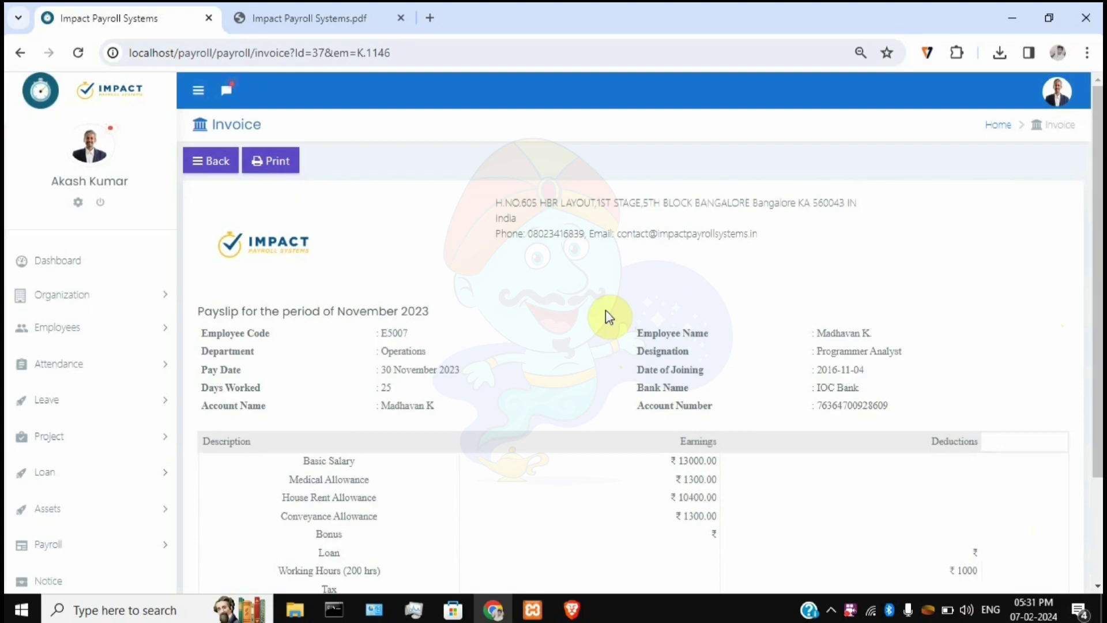
scroll(609, 316, "down", 2)
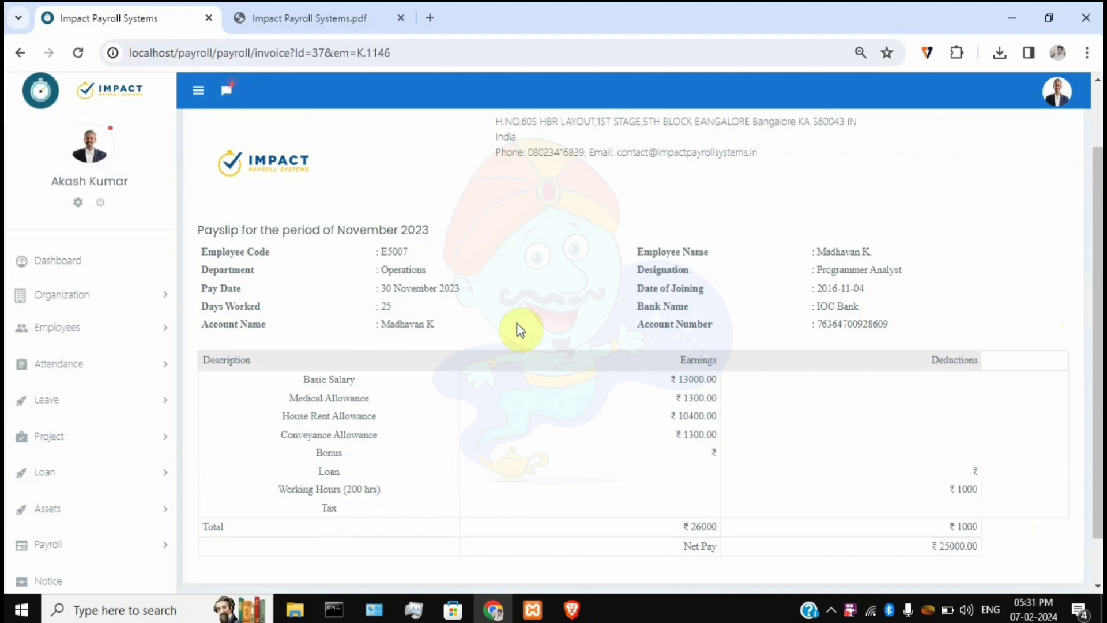
scroll(518, 332, "down", 1)
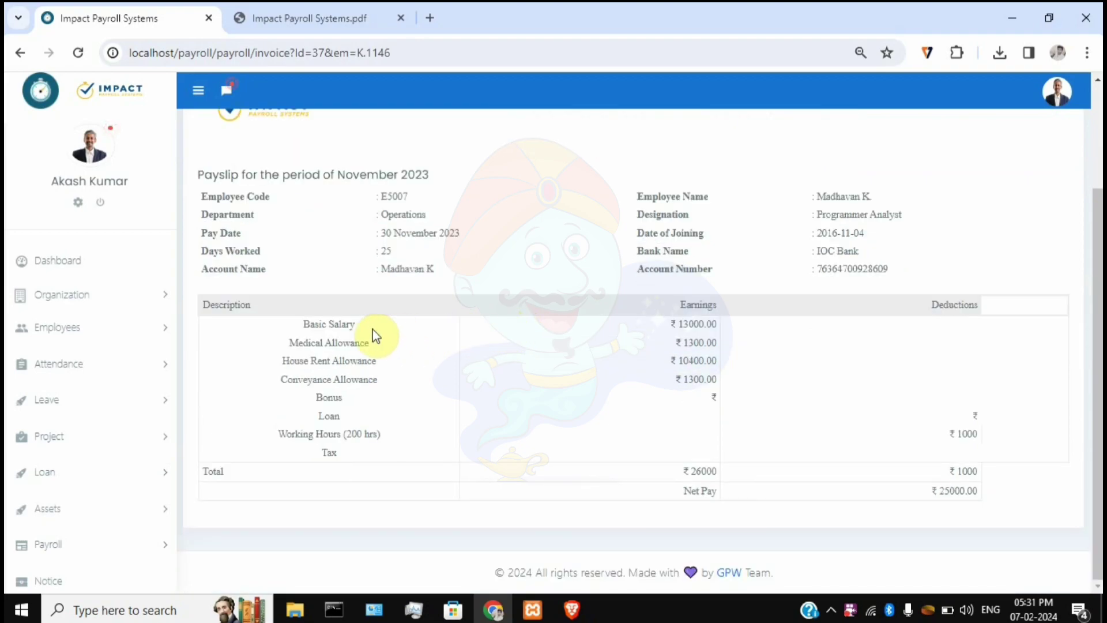
left_click_drag(321, 324, 342, 343)
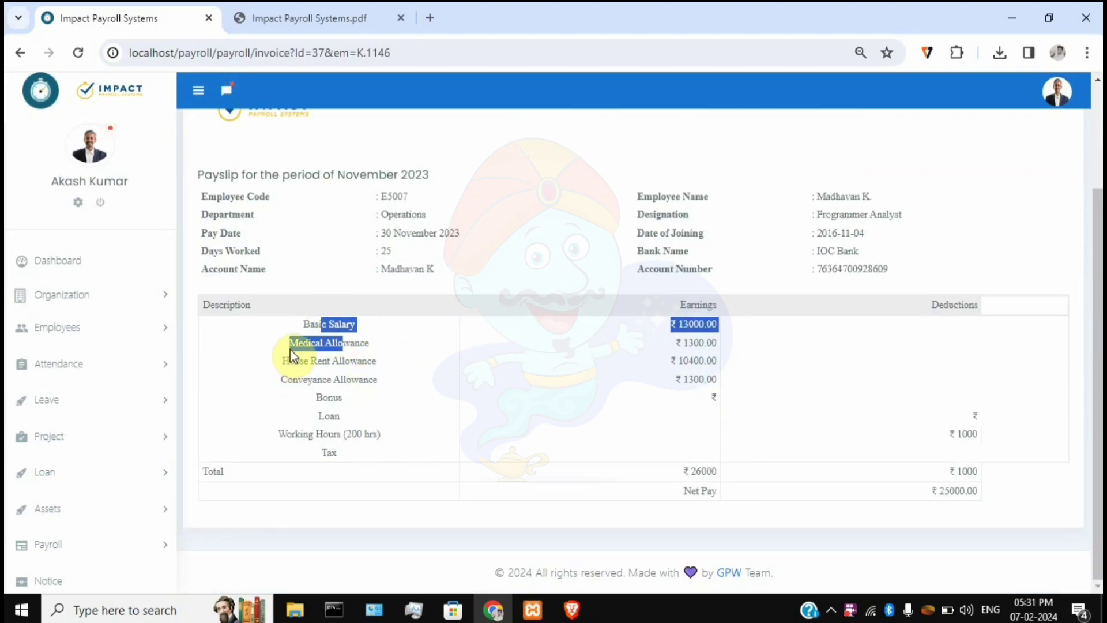
left_click_drag(282, 361, 391, 373)
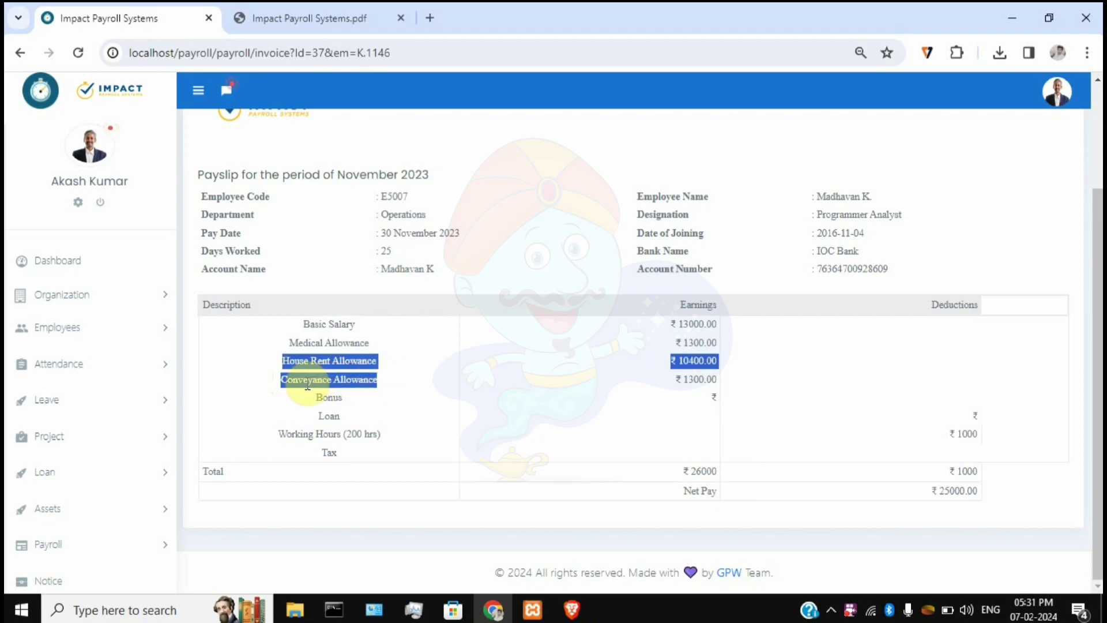
left_click_drag(322, 397, 333, 397)
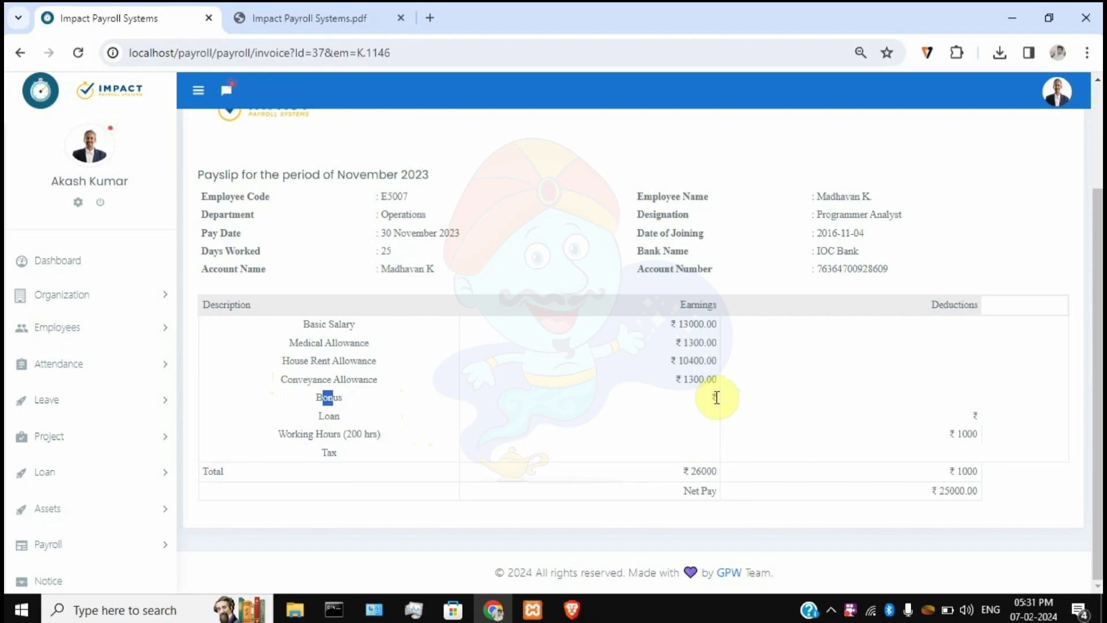
Highlight the Loan line and 1000 working-hours deduction, then expand the Payroll section.
left_click_drag(716, 397, 741, 407)
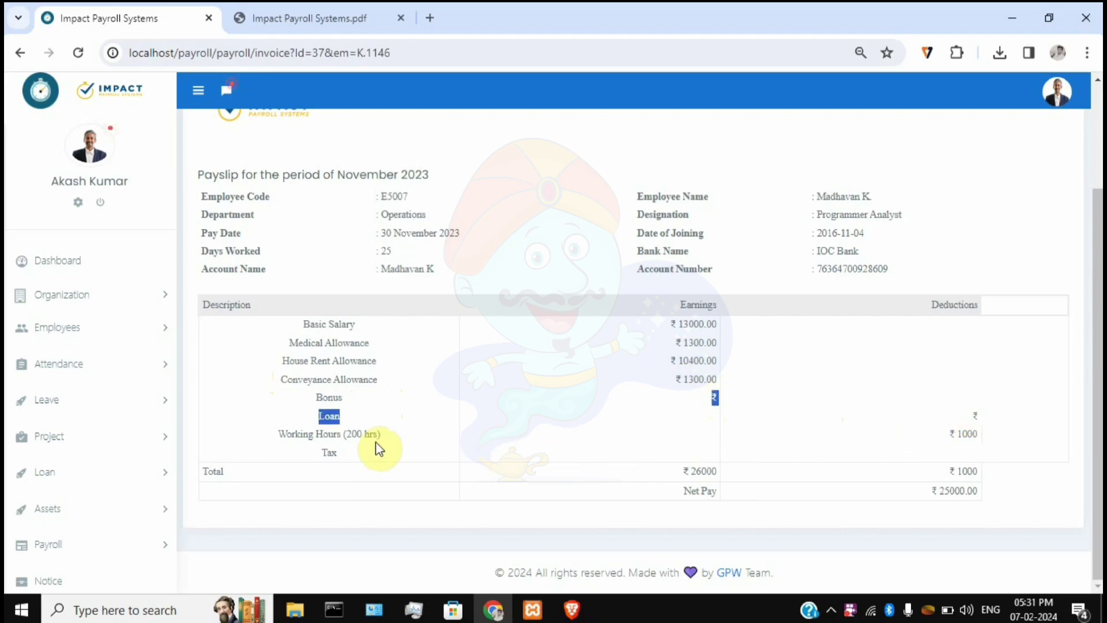
left_click(394, 436)
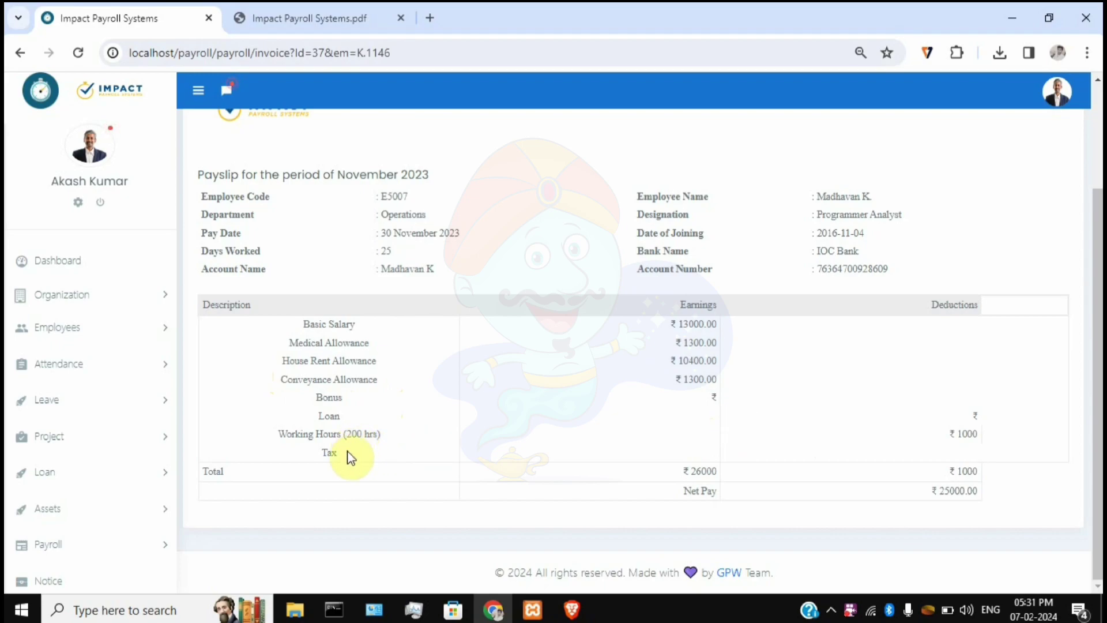
left_click_drag(949, 437, 995, 448)
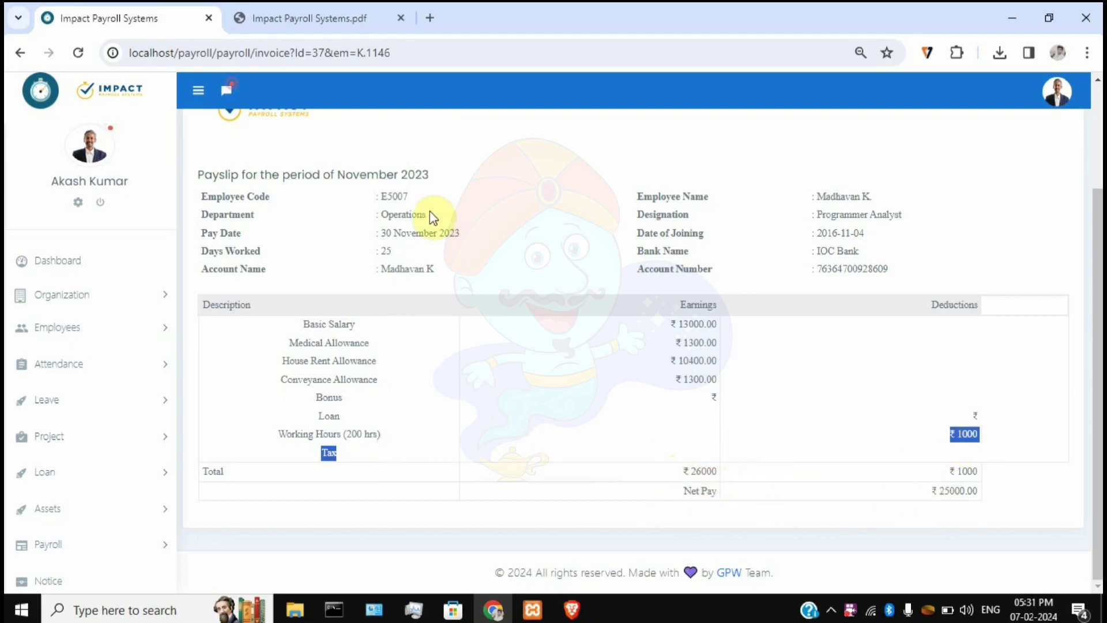
left_click(97, 546)
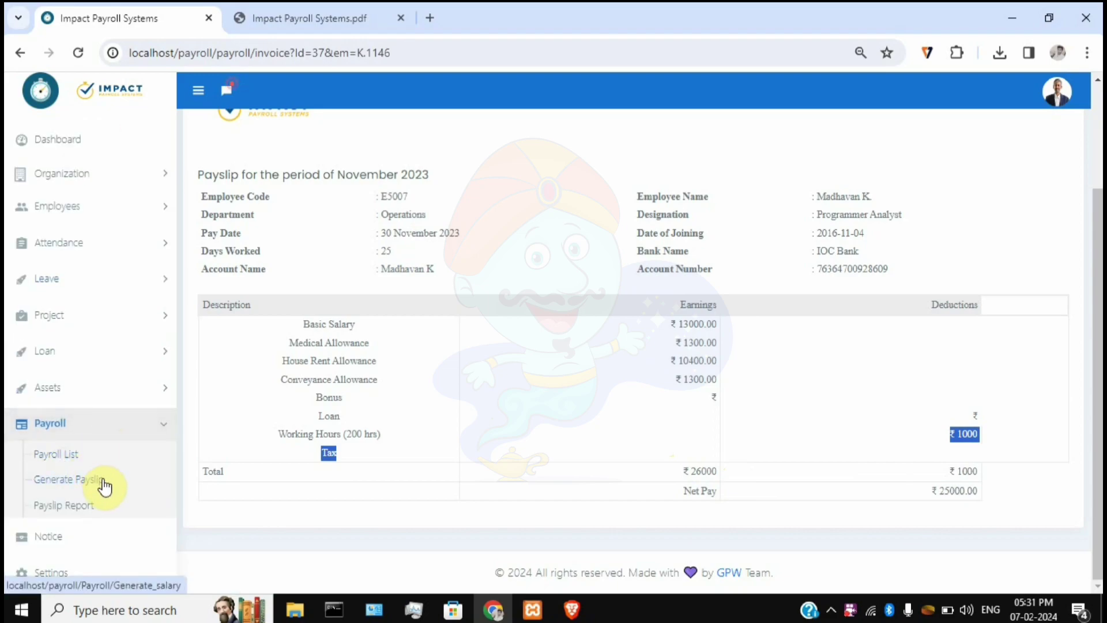
Generate payslips for Operations in January 2024, listing E5007 with 26000 total salary.
left_click(77, 480)
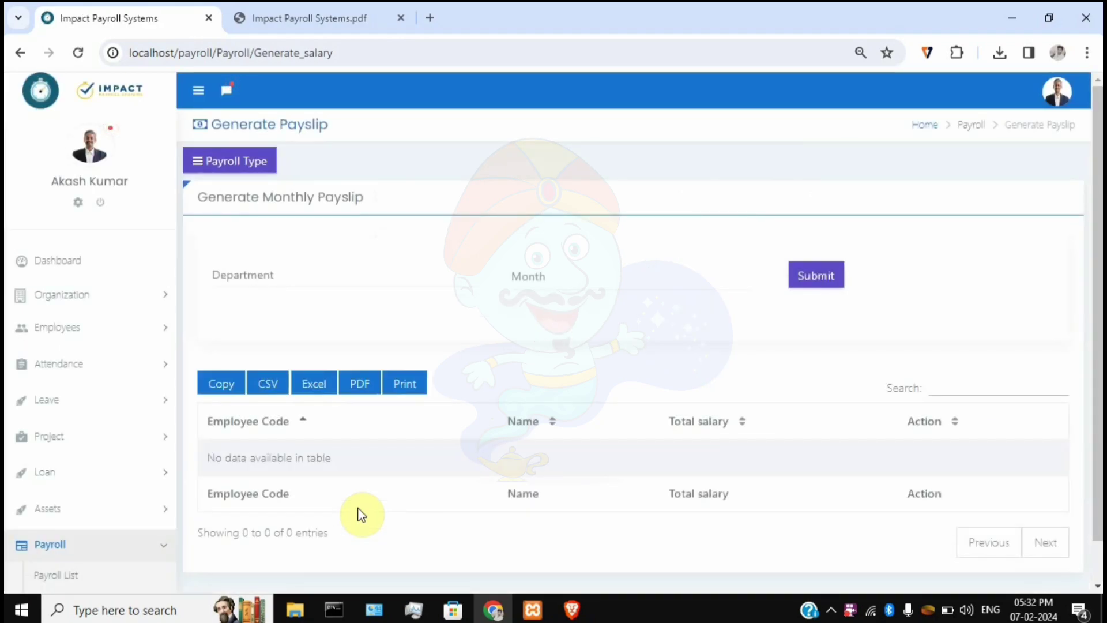
scroll(80, 513, "down", 2)
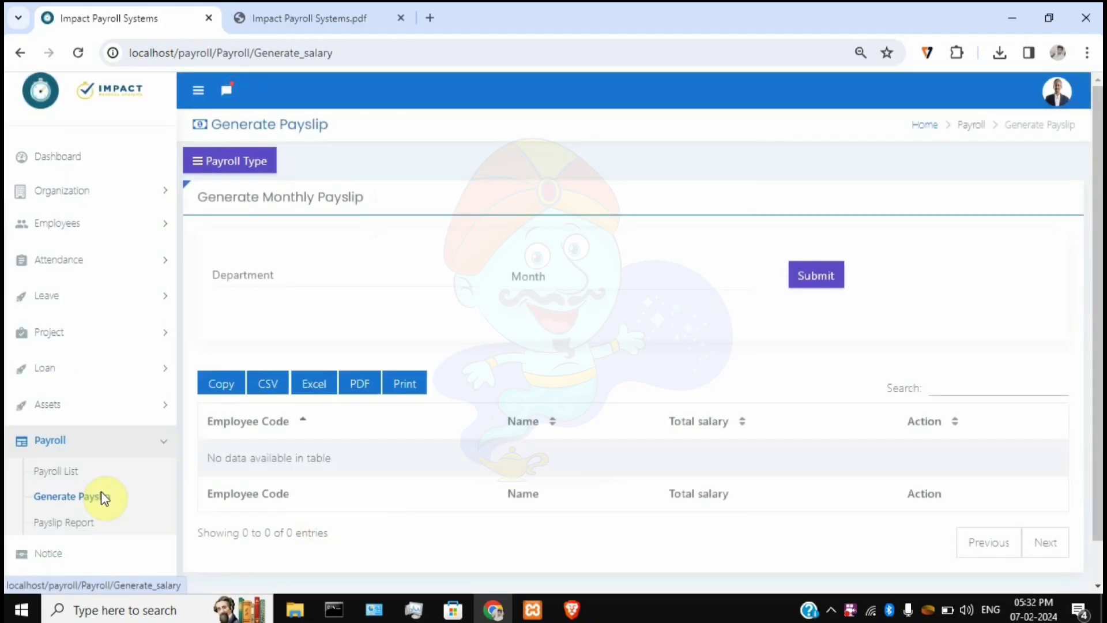
left_click(341, 268)
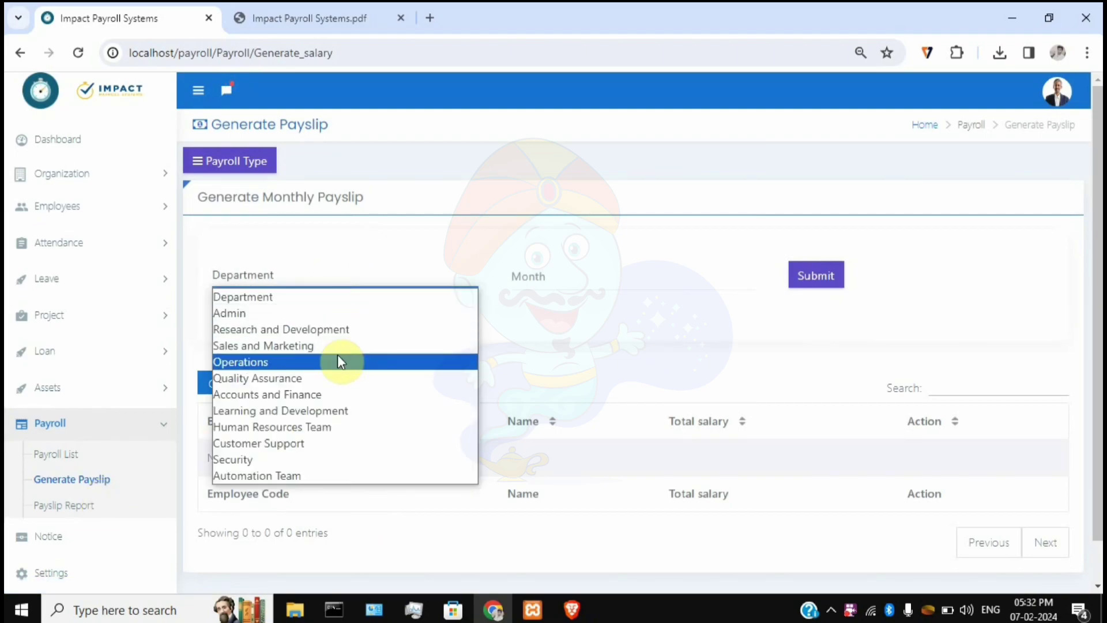
left_click(338, 361)
left_click(560, 278)
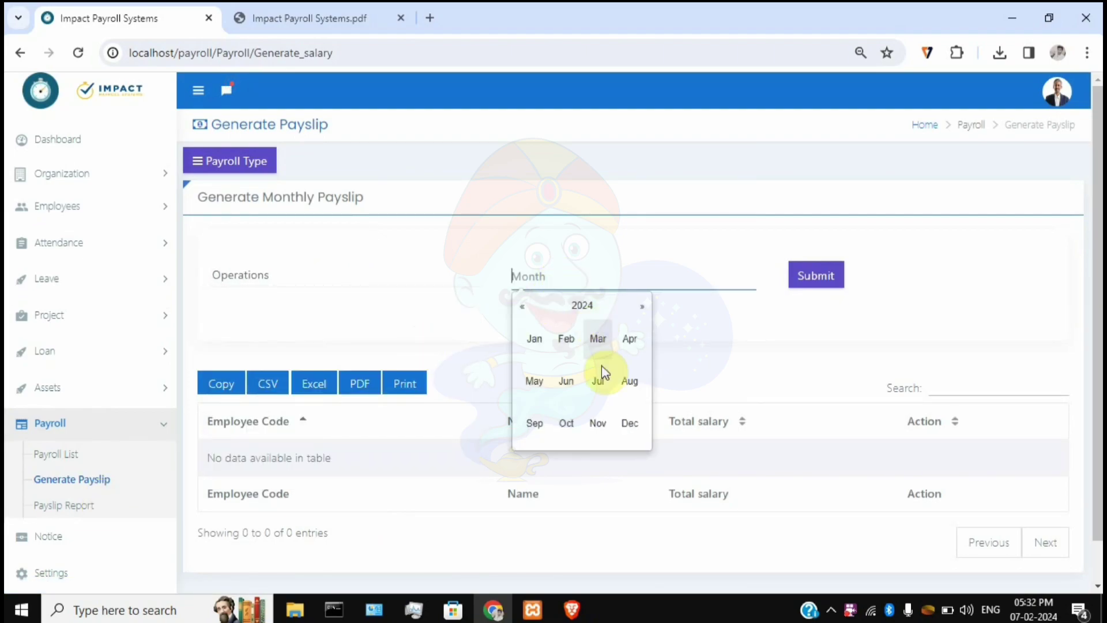
left_click(535, 344)
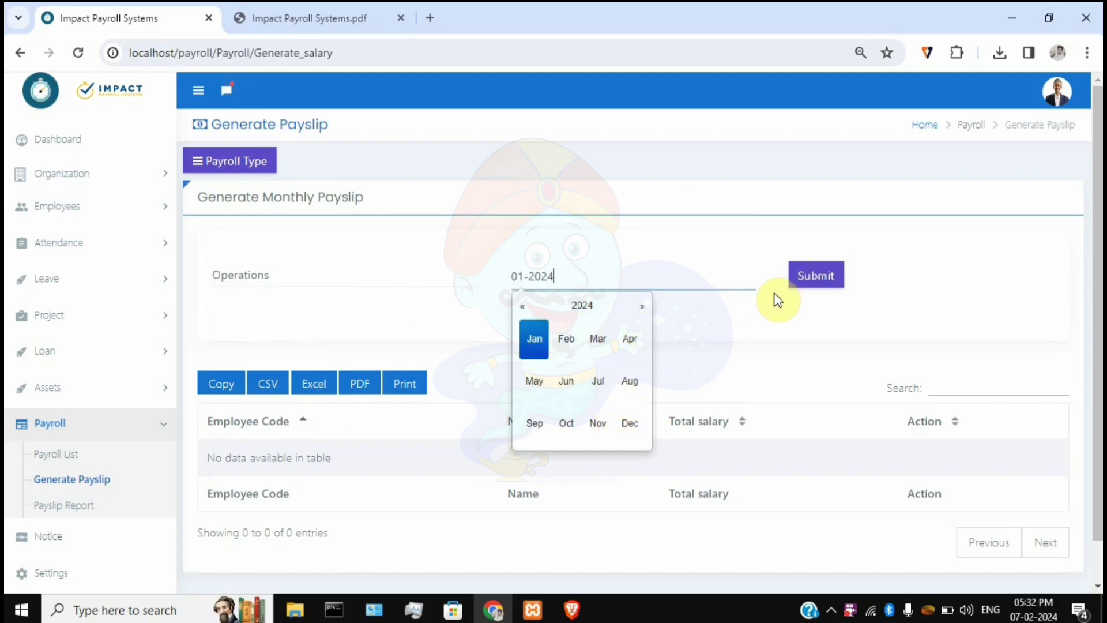
left_click(816, 281)
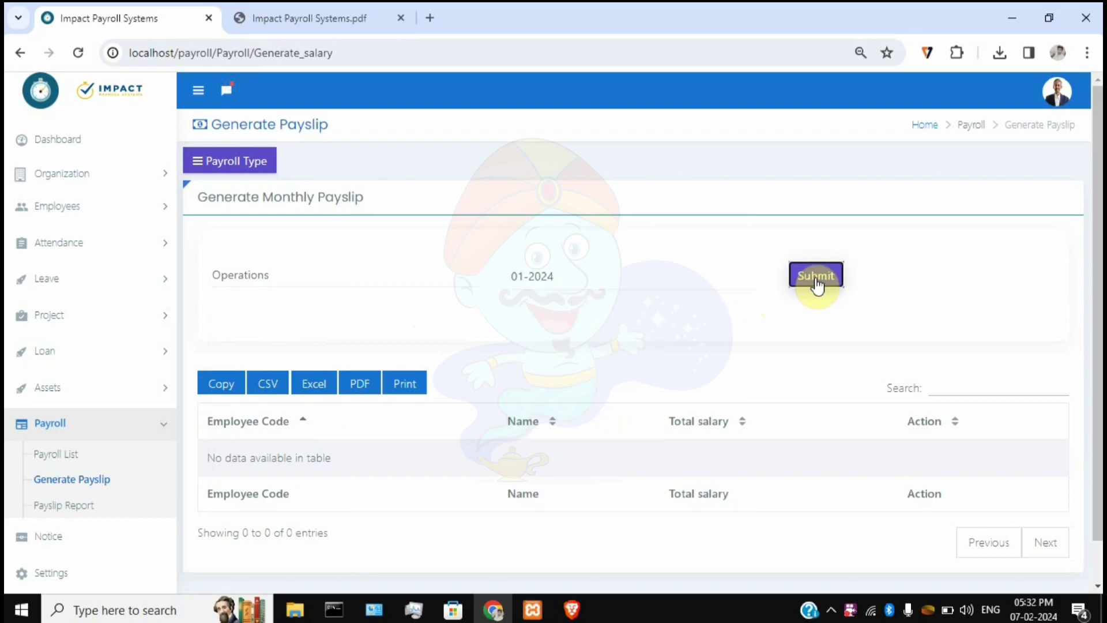
scroll(813, 286, "down", 1)
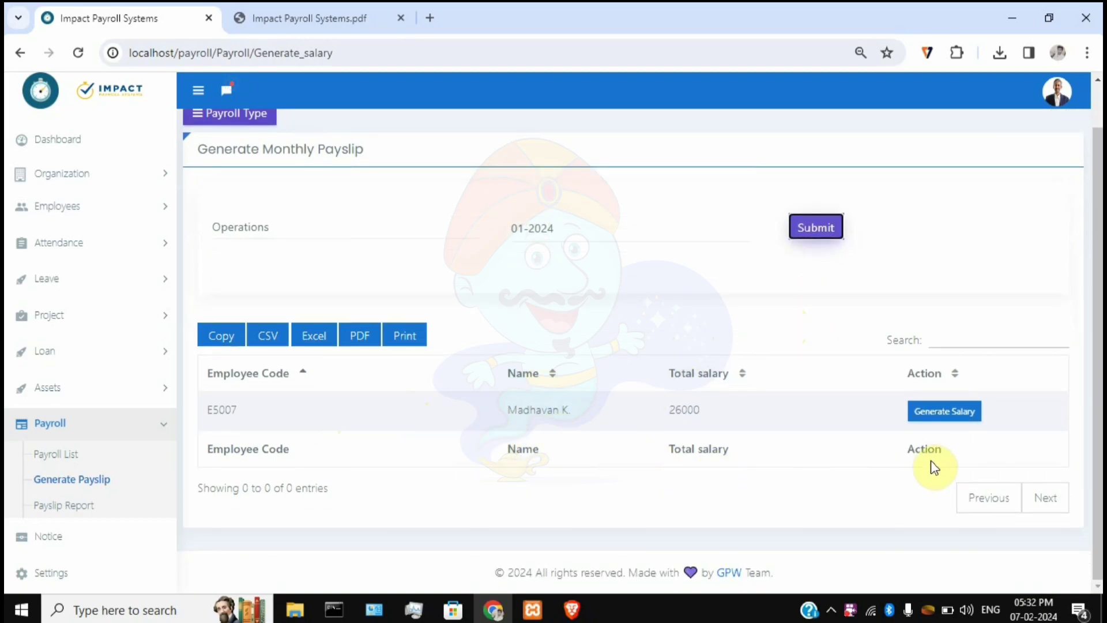
Start E5007's salary setup and enter 190 hours worked.
left_click(954, 423)
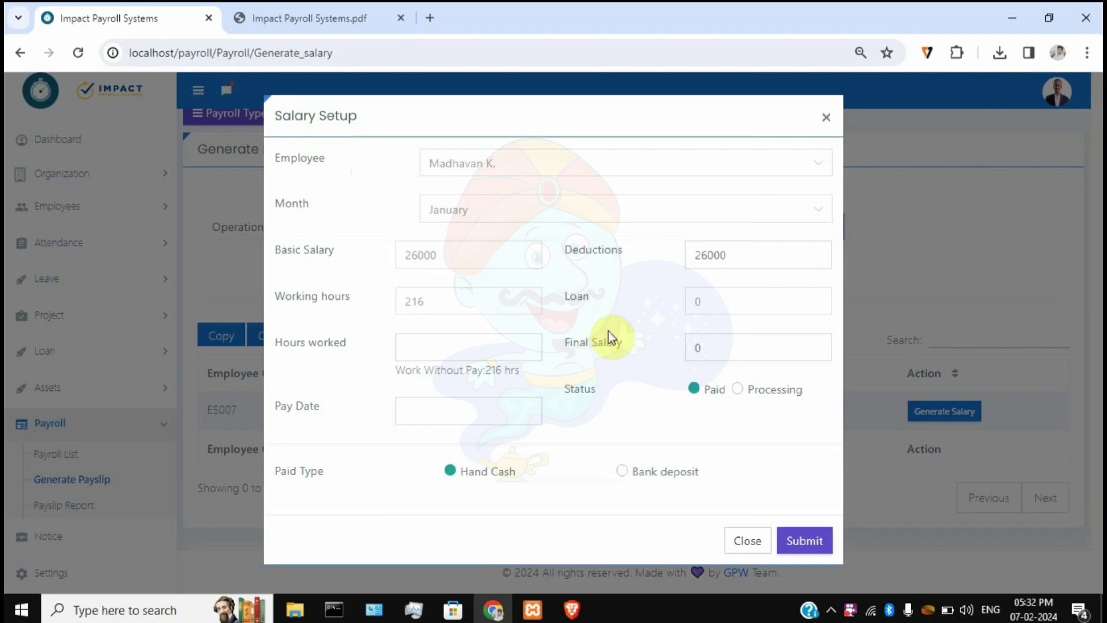
left_click(481, 351)
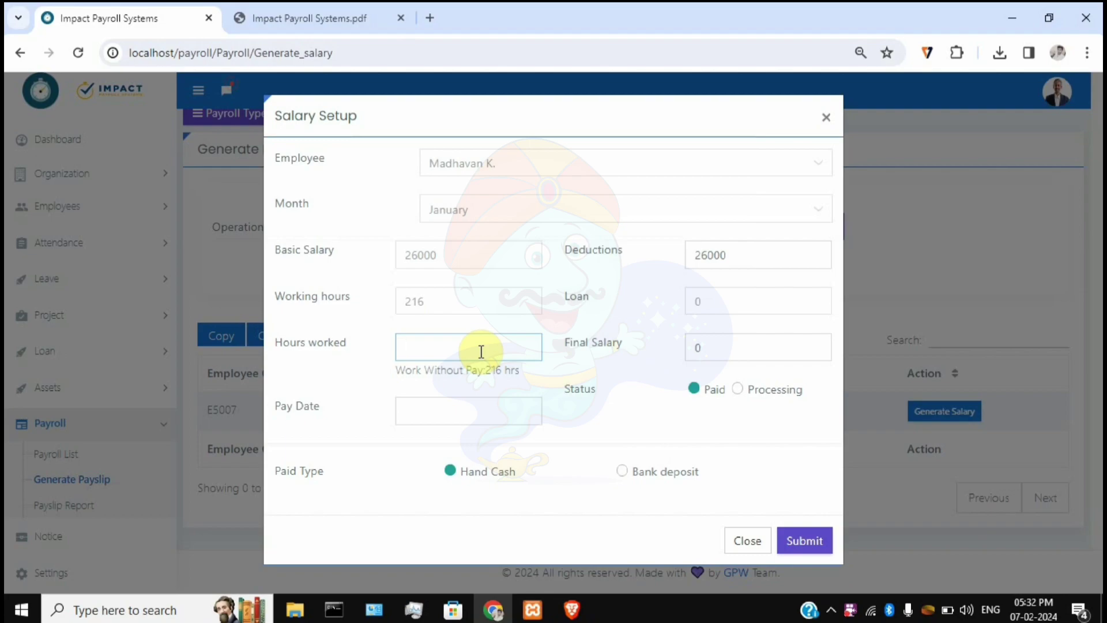
type("190")
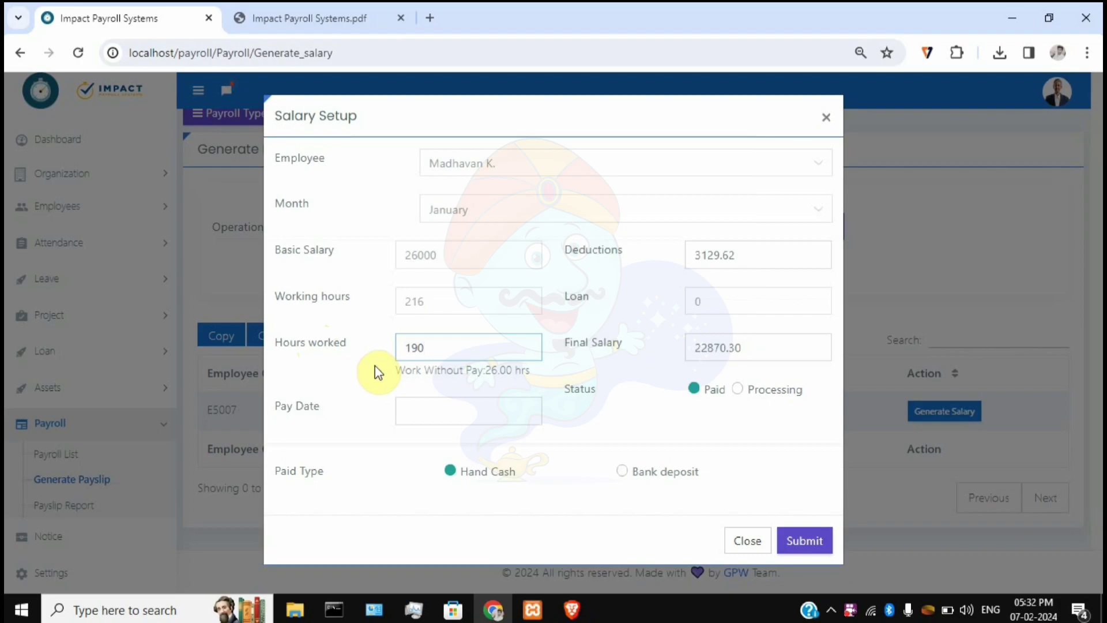
Set the pay date to 2024-01-31, choose bank deposit, and save the salary.
left_click(444, 412)
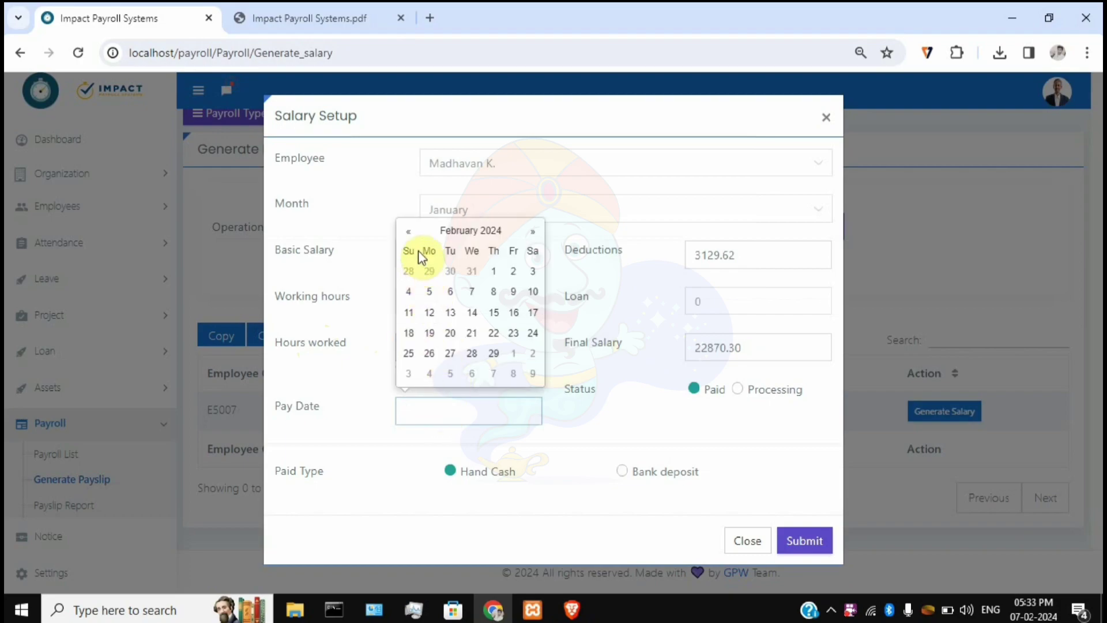
left_click(409, 232)
left_click(472, 352)
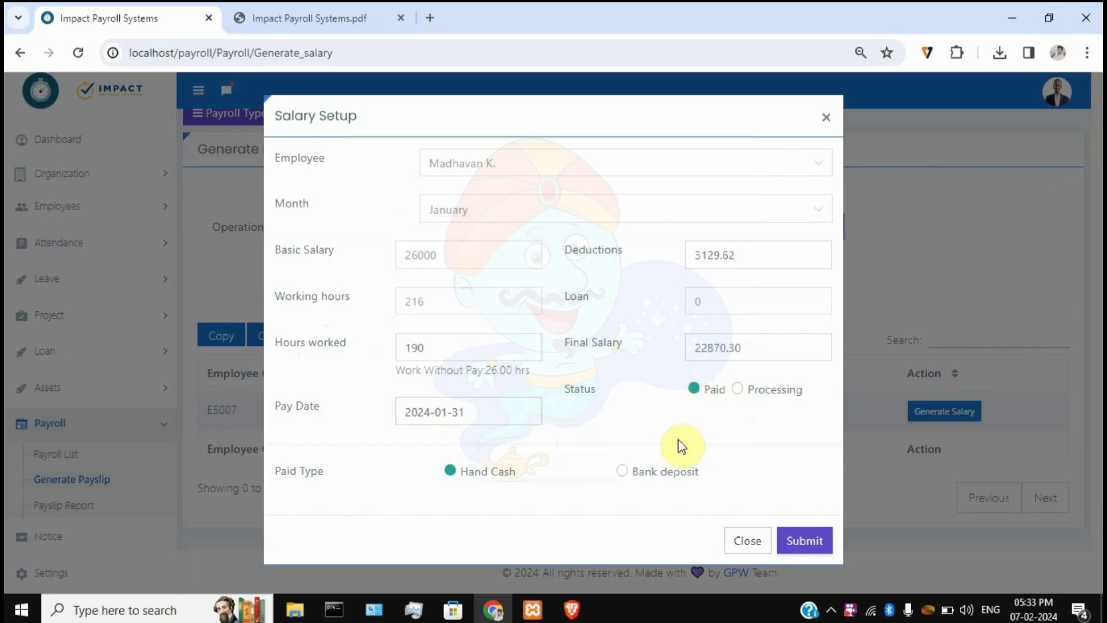
left_click(620, 472)
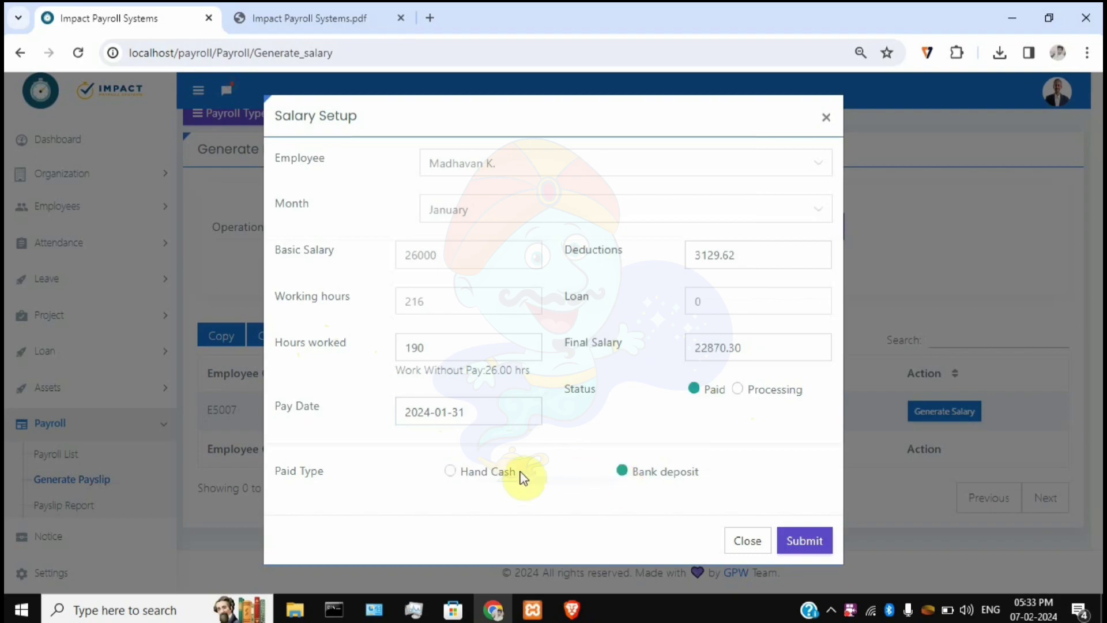
left_click(806, 553)
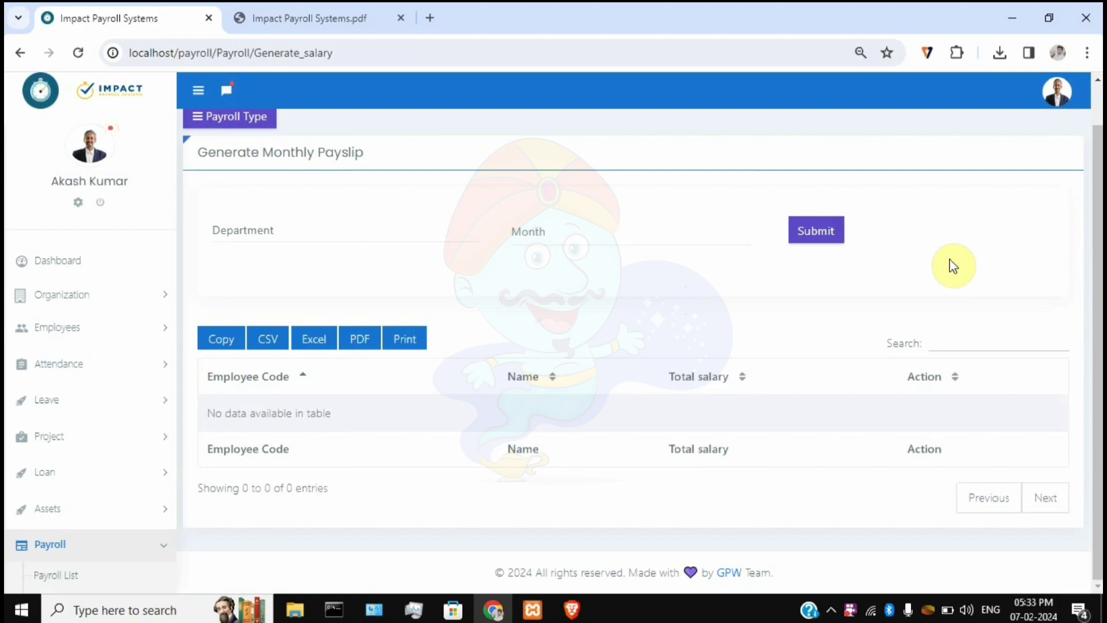
Run the Payslip Report for the employee for January 2024.
scroll(111, 396, "down", 2)
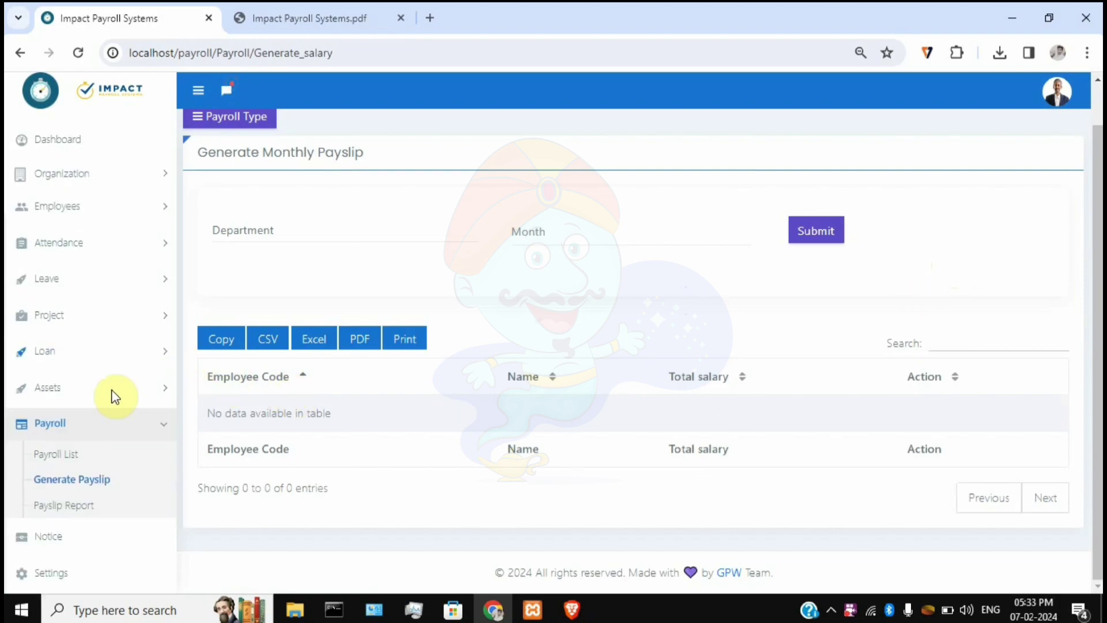
left_click(95, 512)
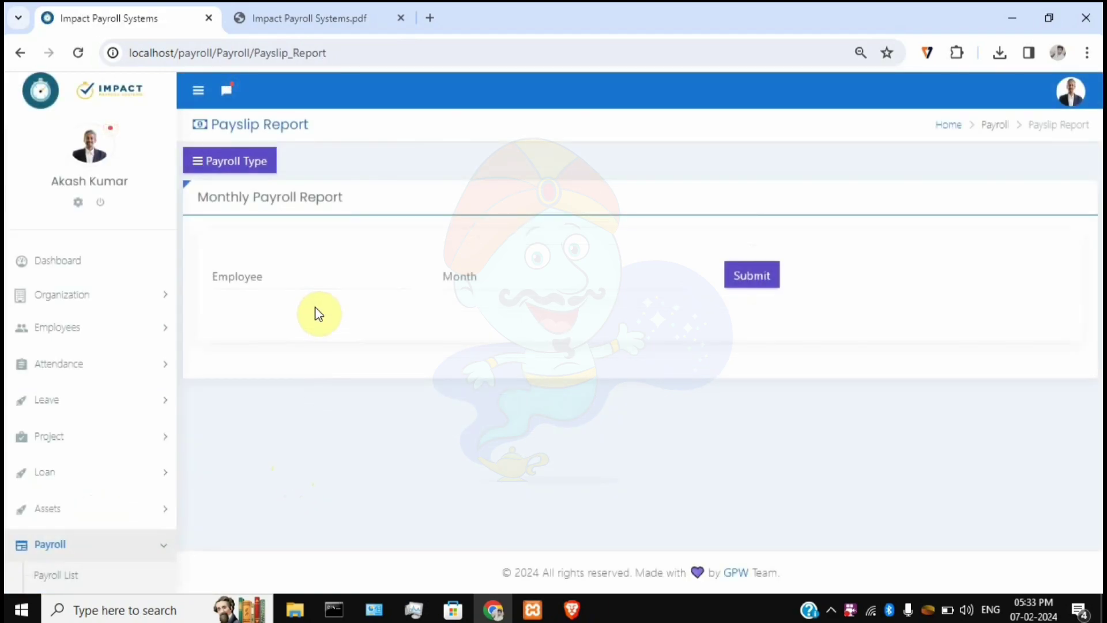
left_click(301, 273)
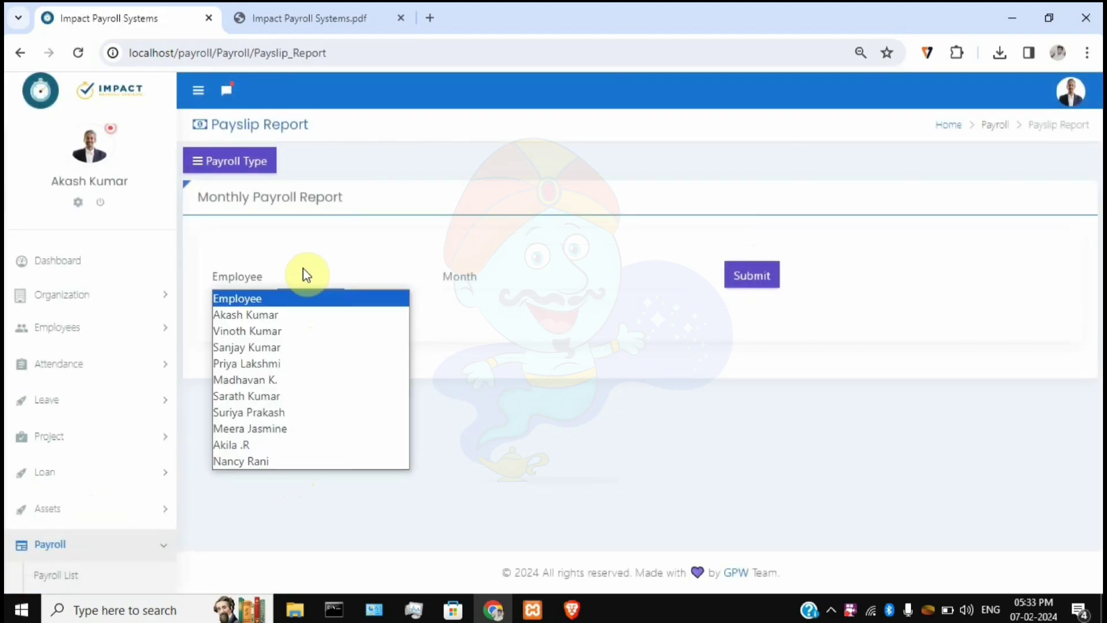
left_click(299, 381)
left_click(511, 288)
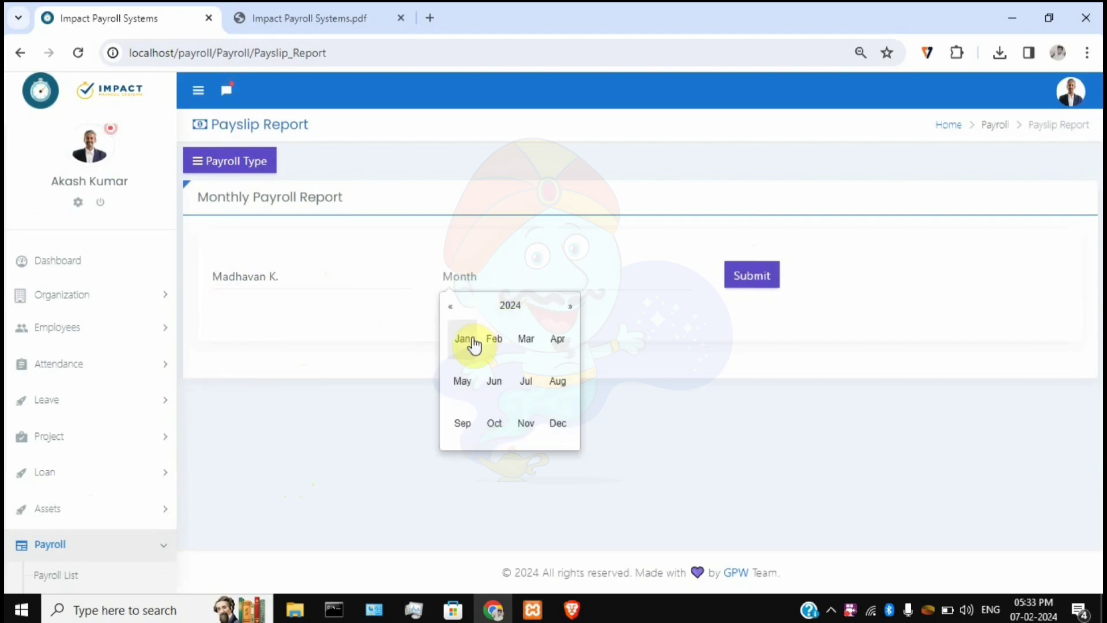
left_click(467, 340)
left_click(754, 282)
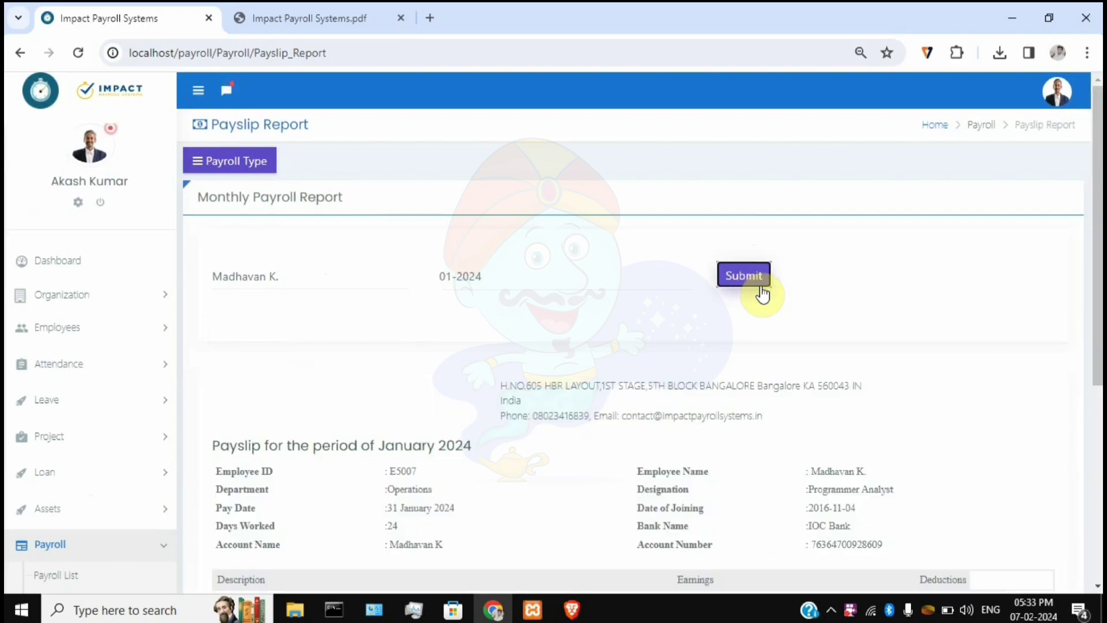
Scroll through the January 2024 payslip, highlighting its pay period.
scroll(506, 304, "down", 4)
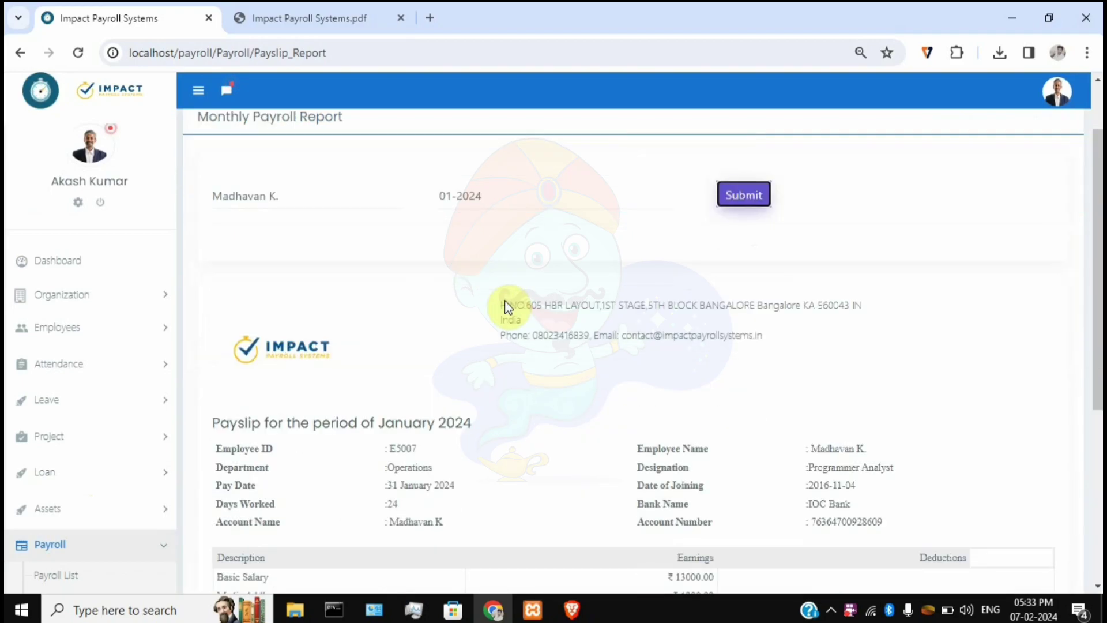
scroll(507, 306, "down", 3)
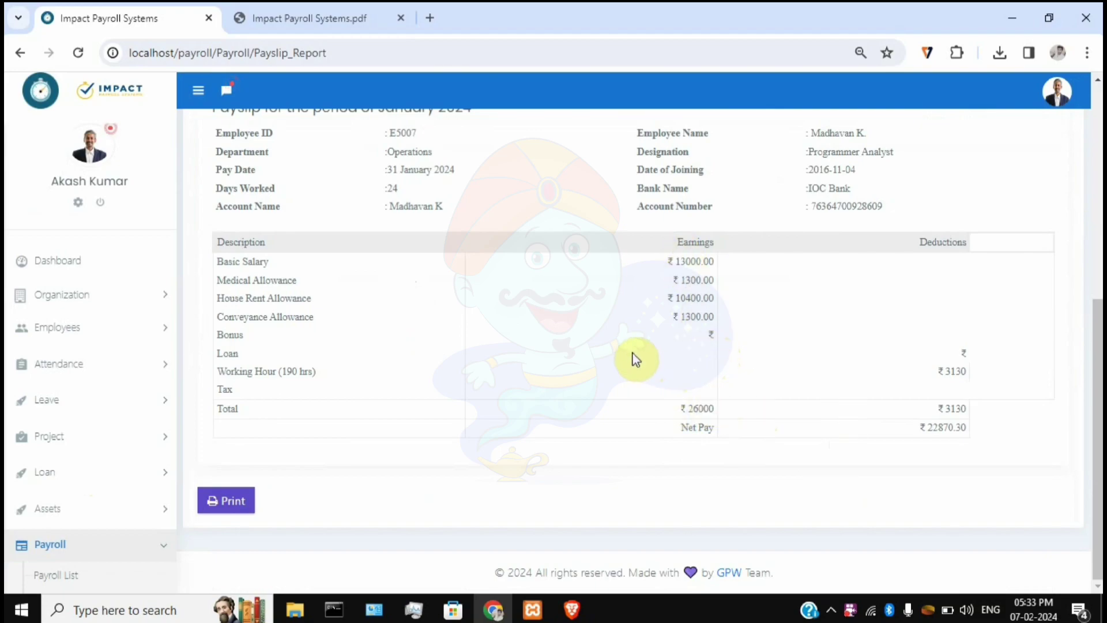
scroll(635, 359, "up", 1)
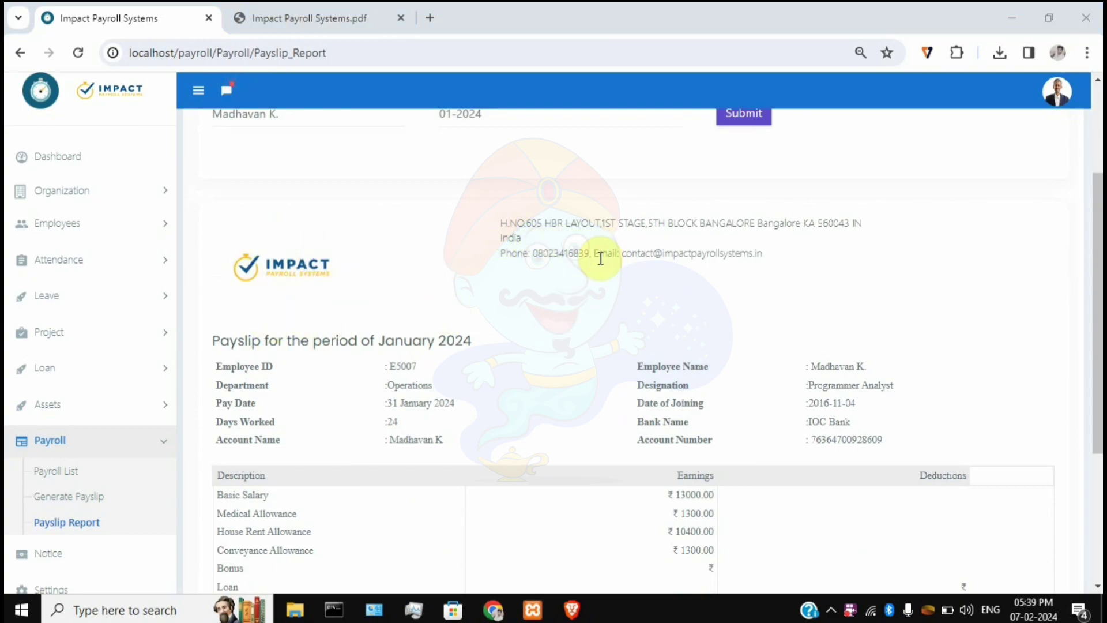
scroll(353, 363, "down", 1)
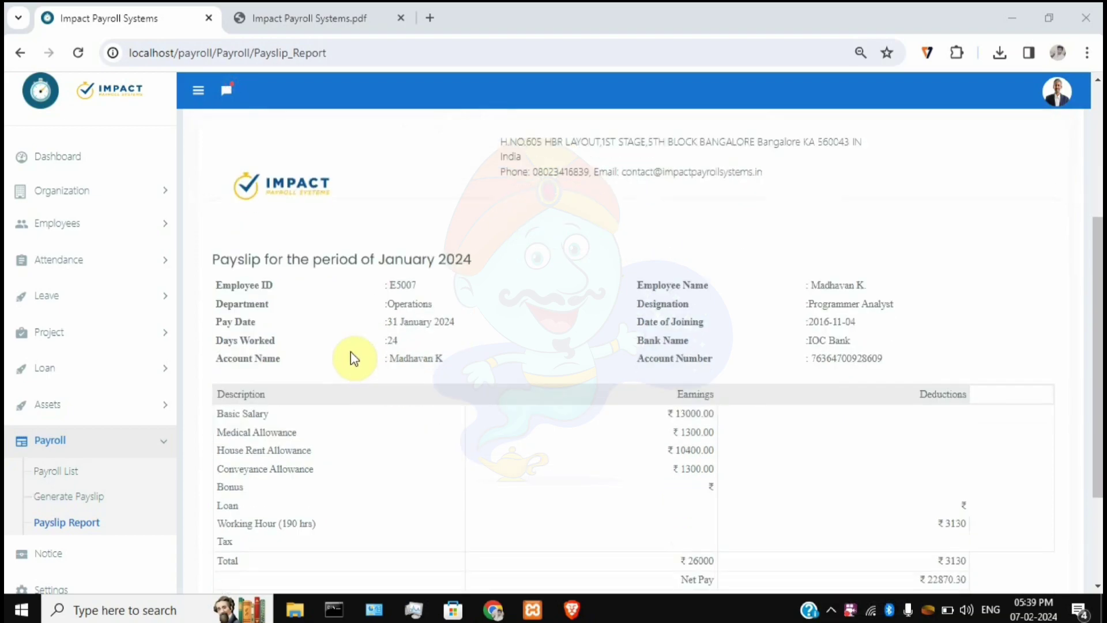
left_click_drag(472, 260, 381, 252)
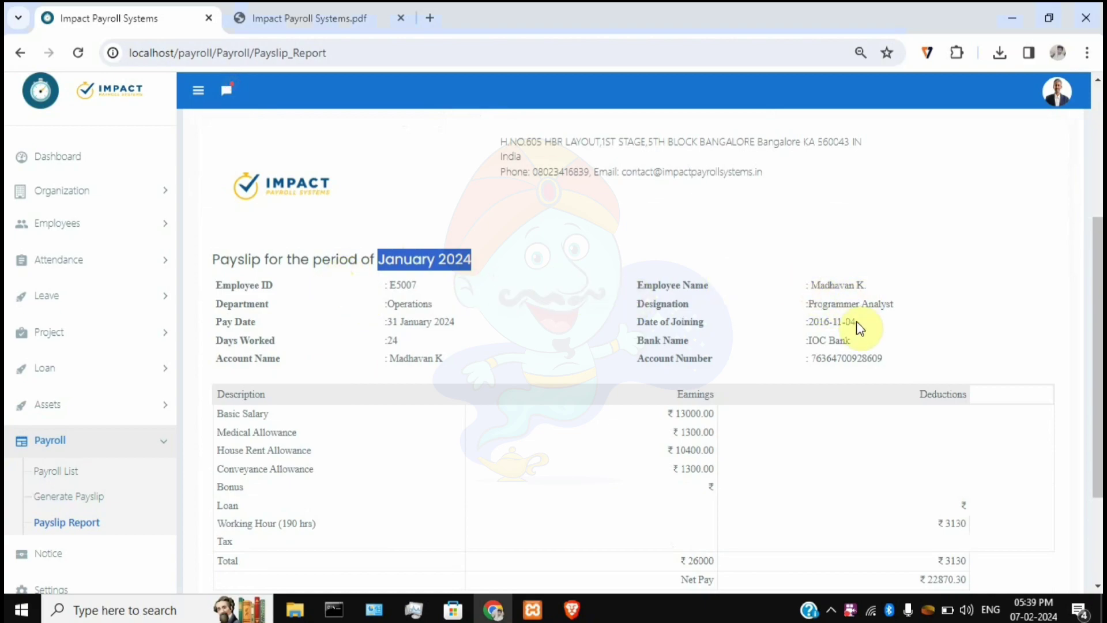
scroll(493, 265, "down", 3)
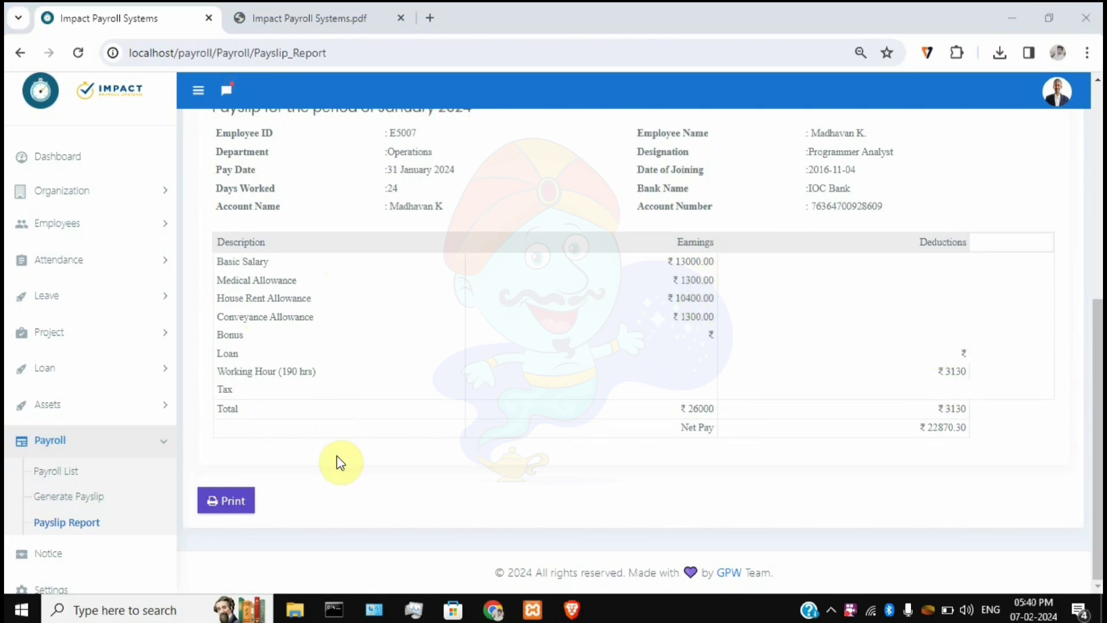
Start printing the payslip, then cancel the print dialog.
left_click(351, 486)
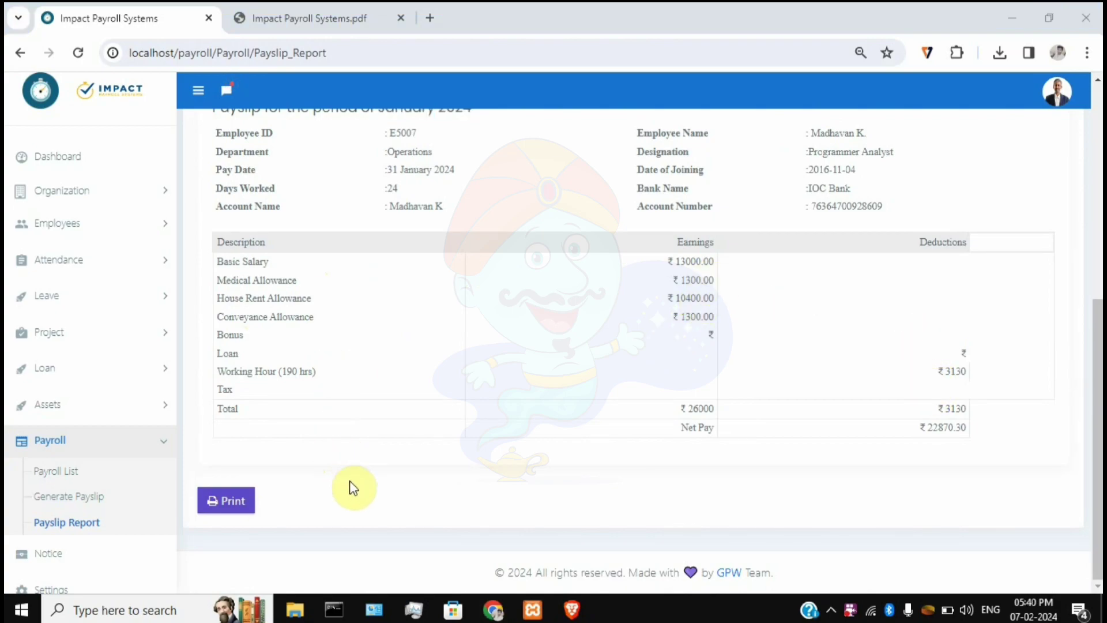
left_click(241, 512)
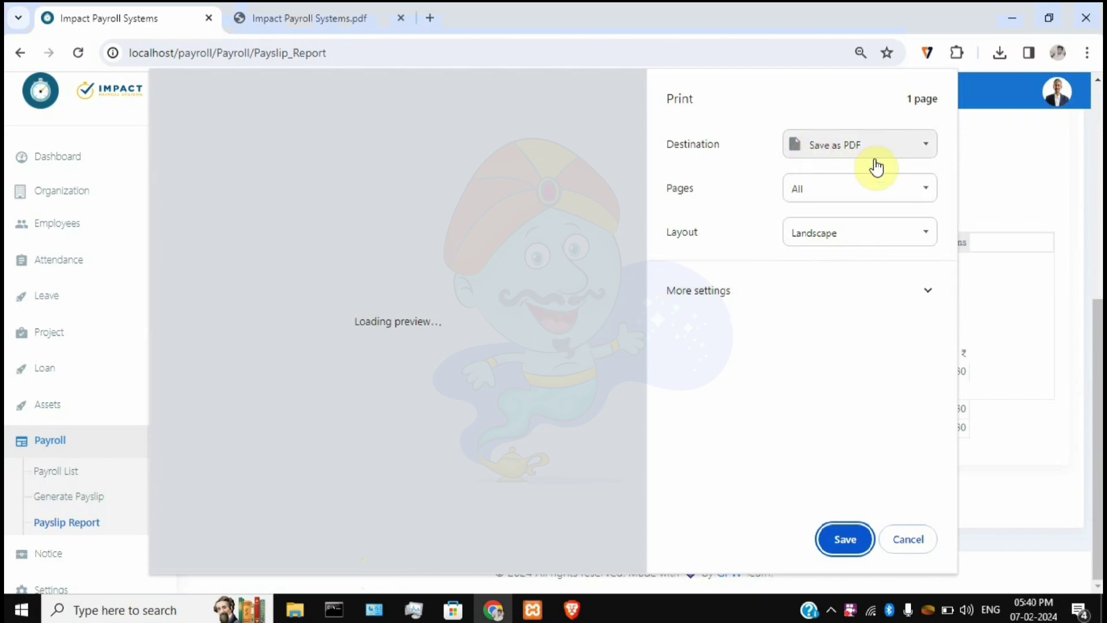
left_click(916, 540)
Collapse the Payroll section and go to the Notice Board.
scroll(116, 331, "down", 1)
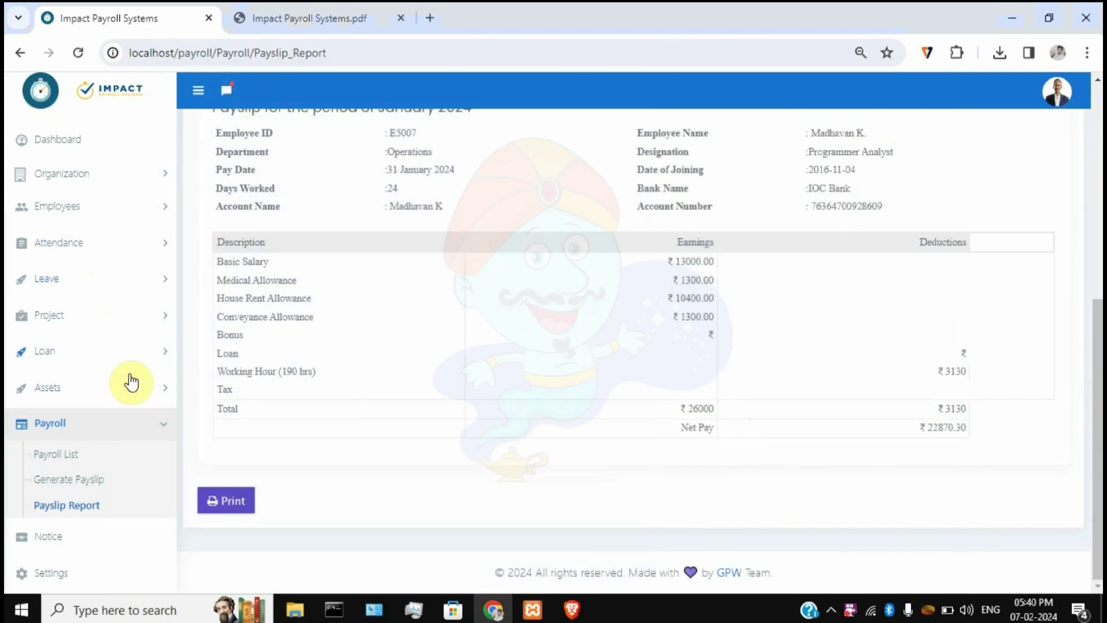
left_click(157, 437)
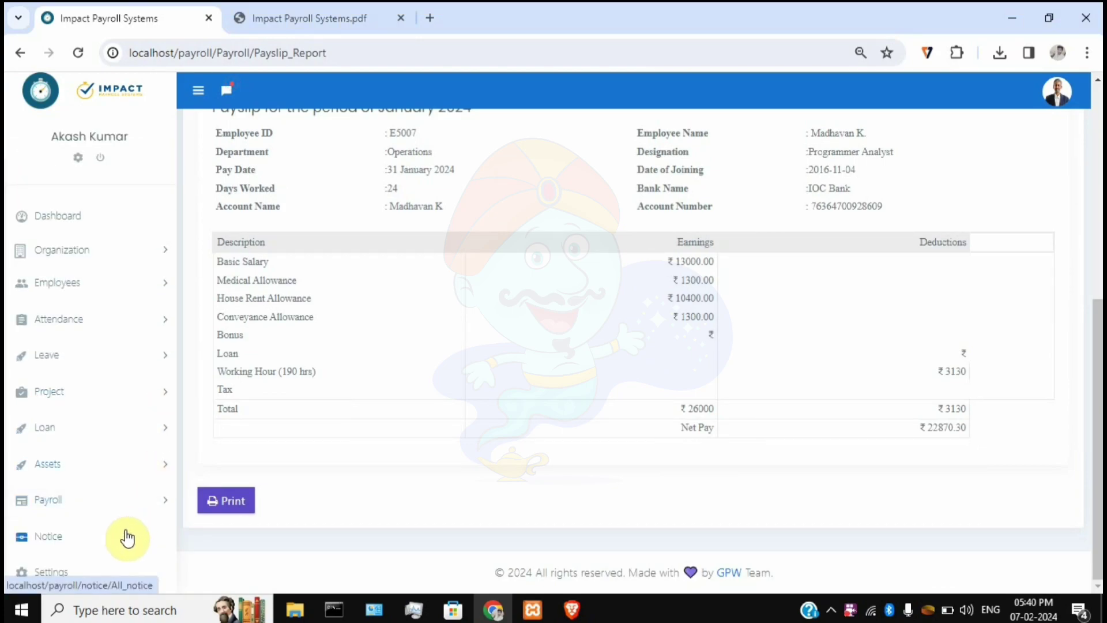
left_click(60, 544)
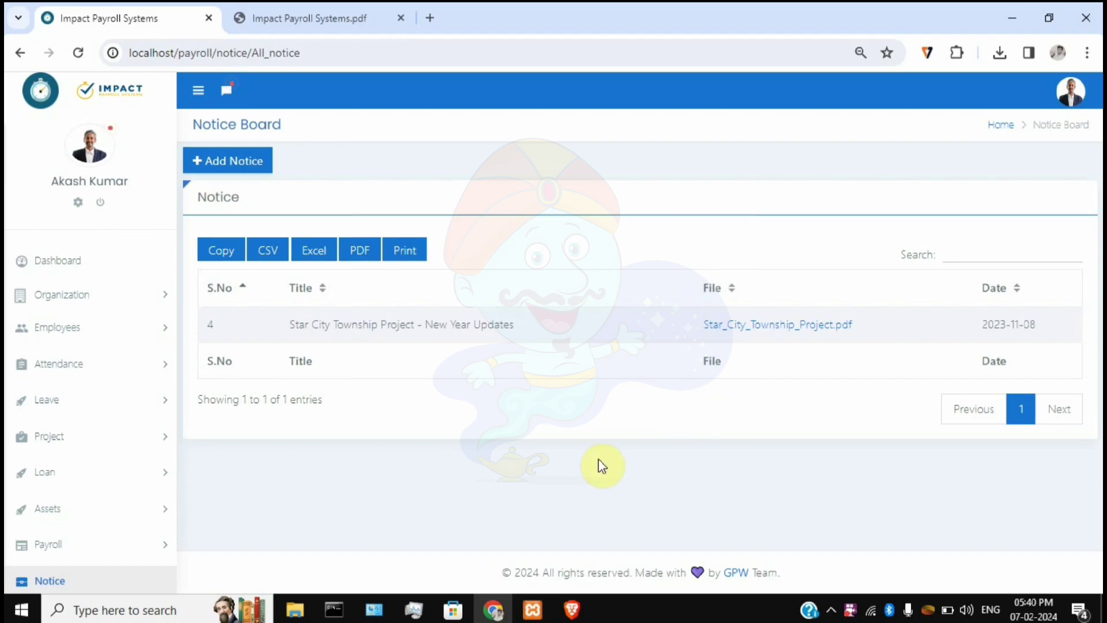
left_click(254, 163)
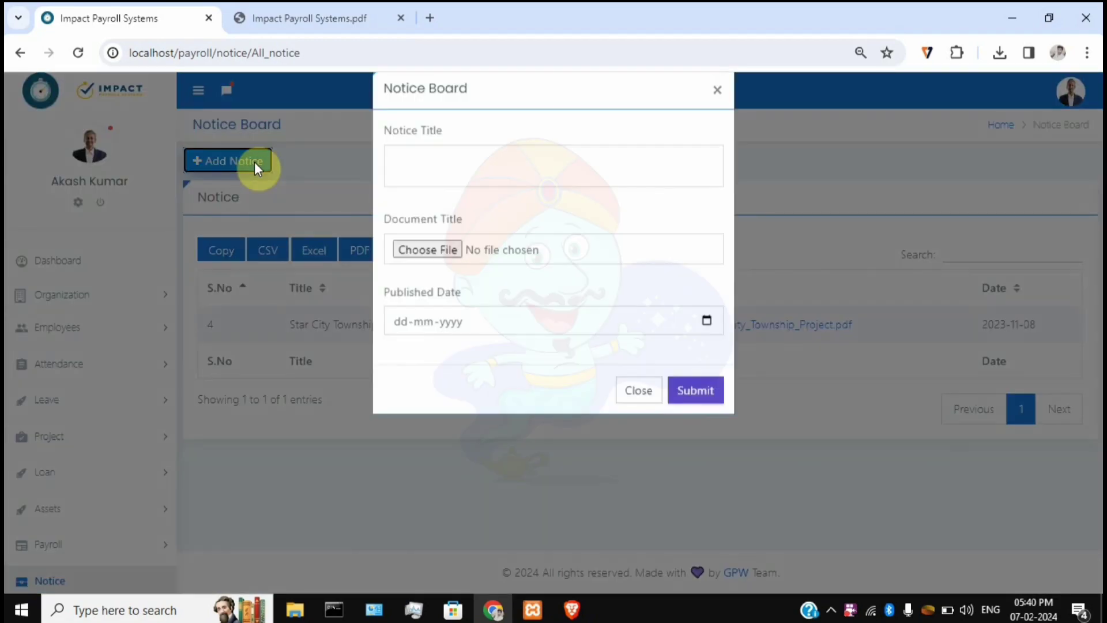
left_click(388, 202)
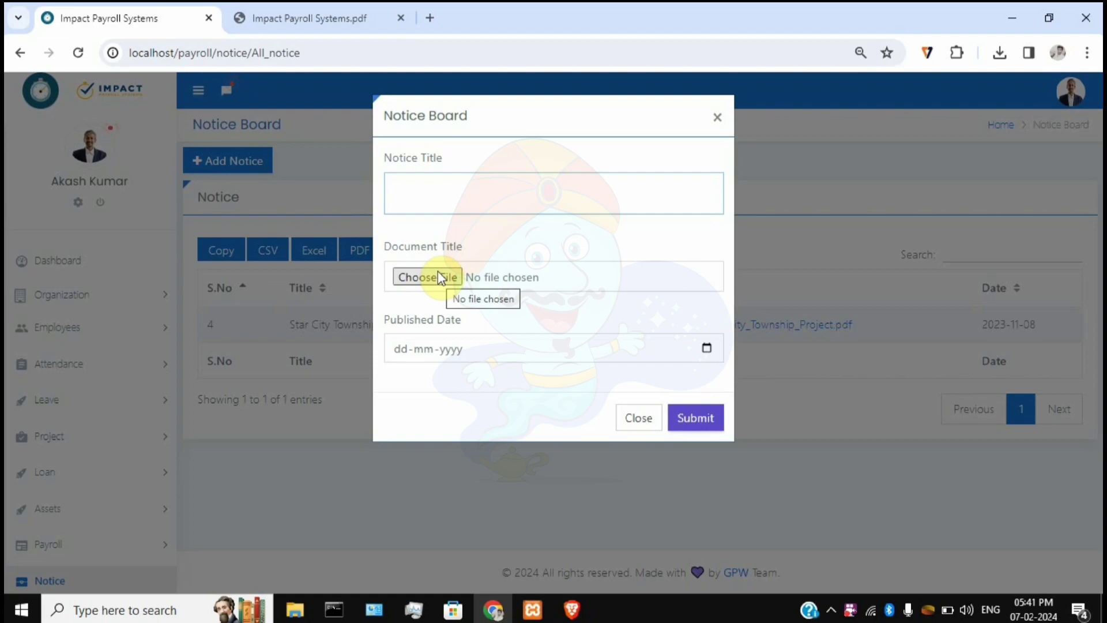
left_click(537, 357)
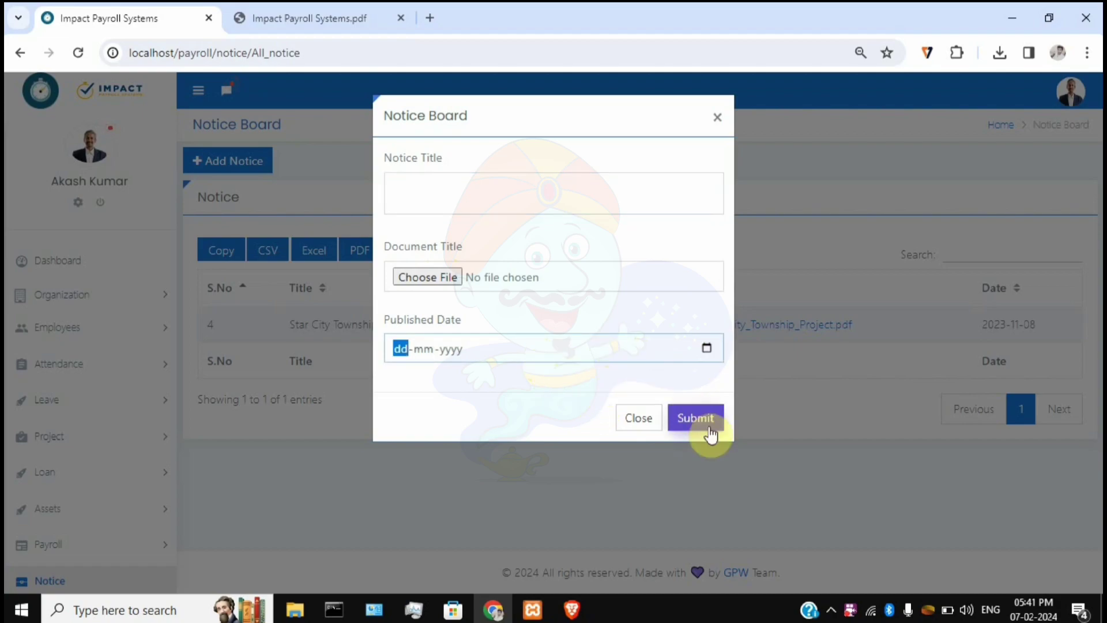
left_click(638, 421)
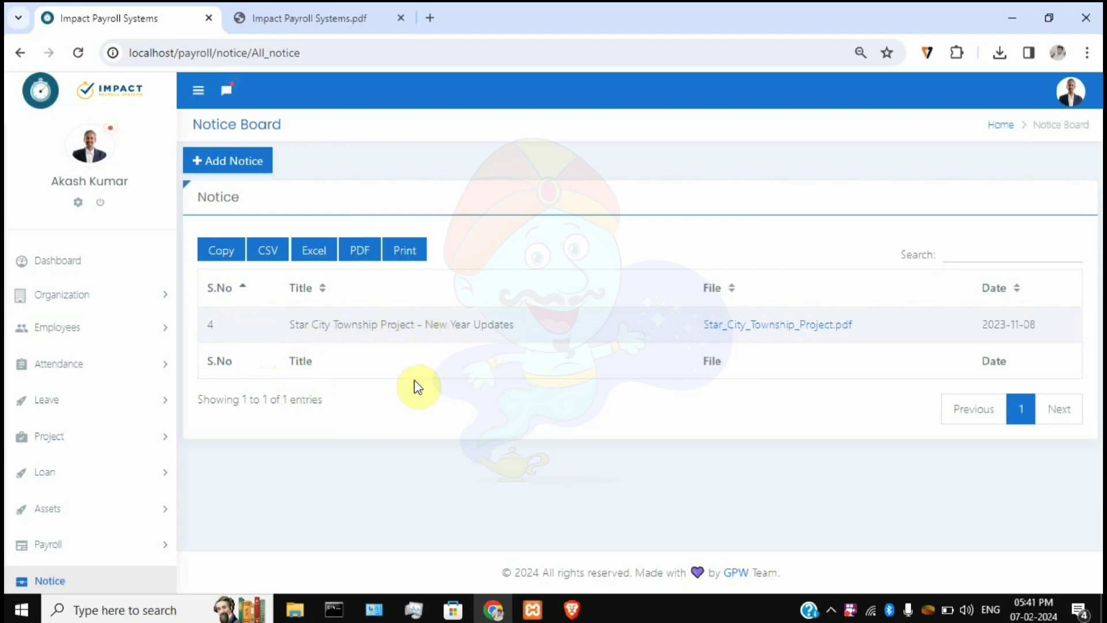
scroll(165, 369, "down", 1)
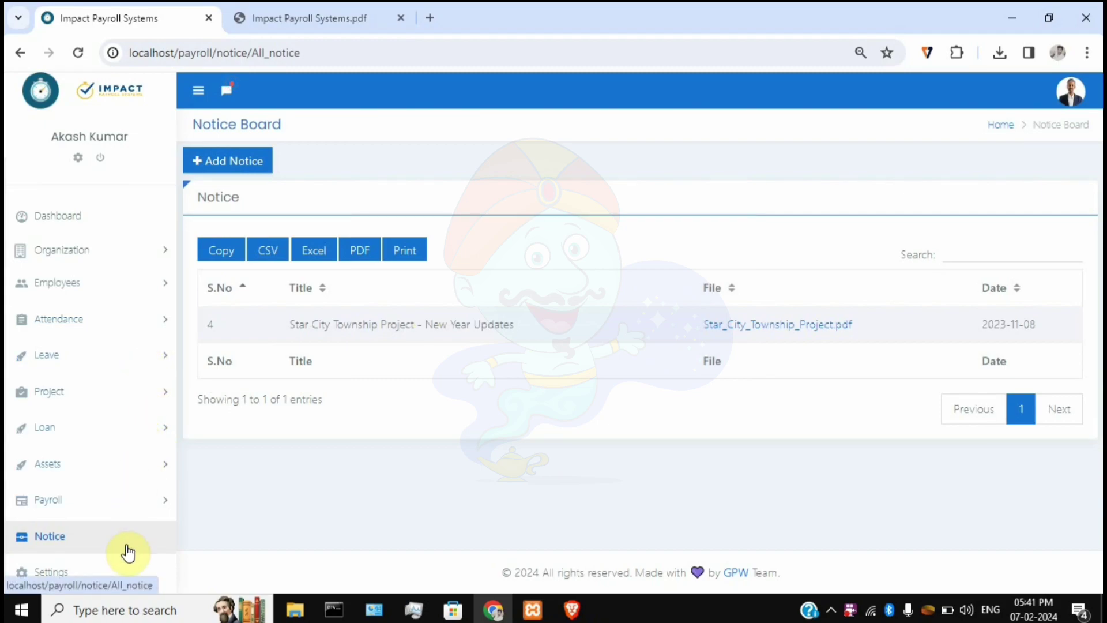
Reload the Notice Board, then go to the Settings page.
left_click(110, 538)
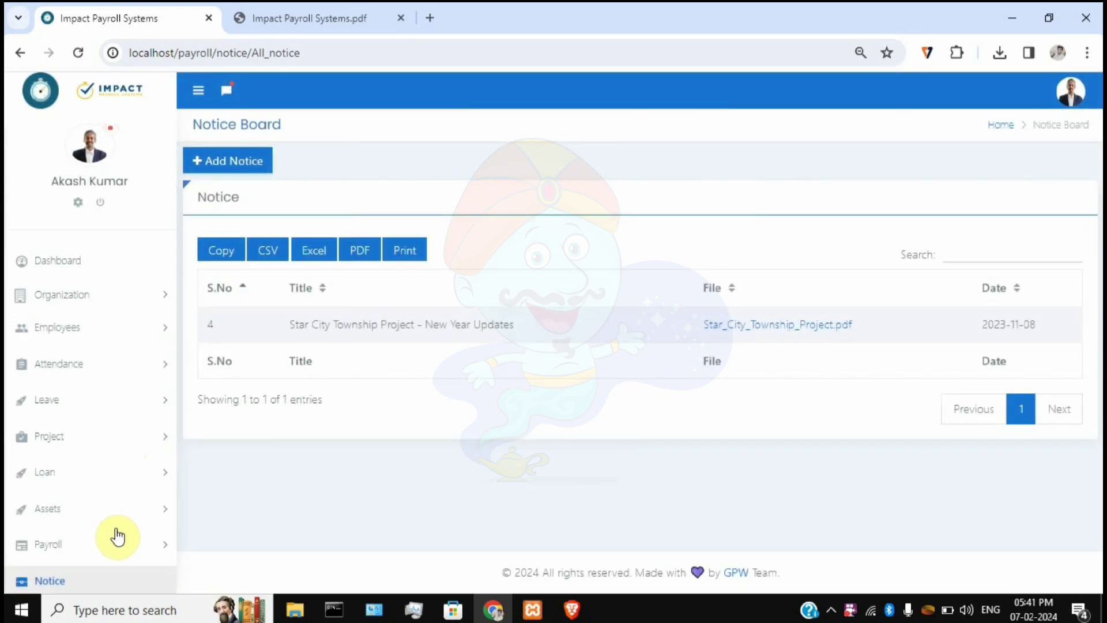
scroll(118, 536, "down", 1)
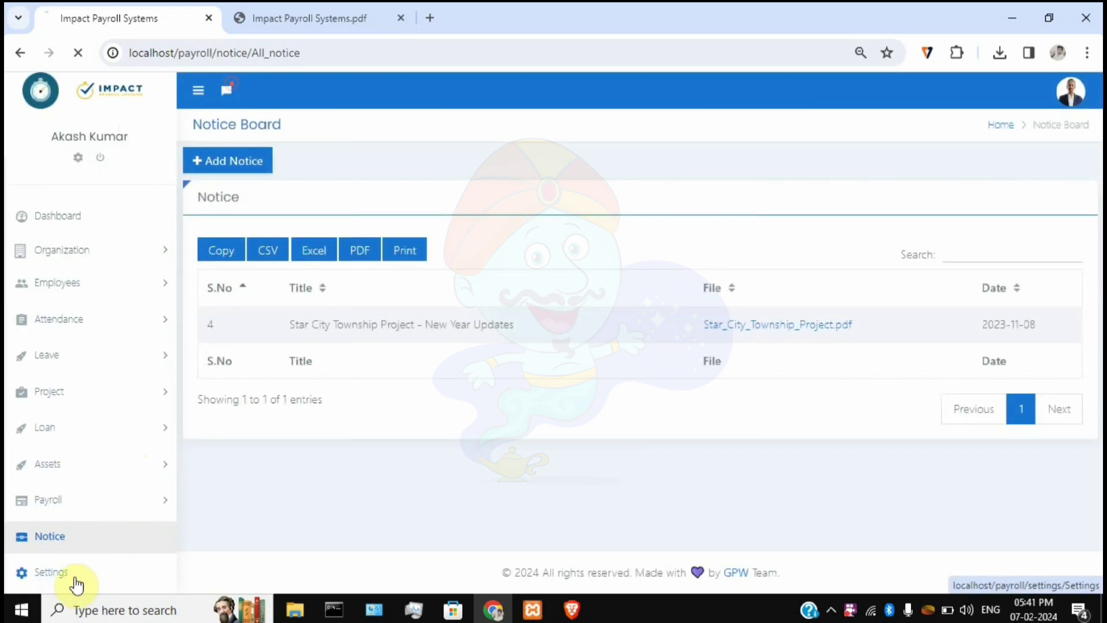
left_click(77, 584)
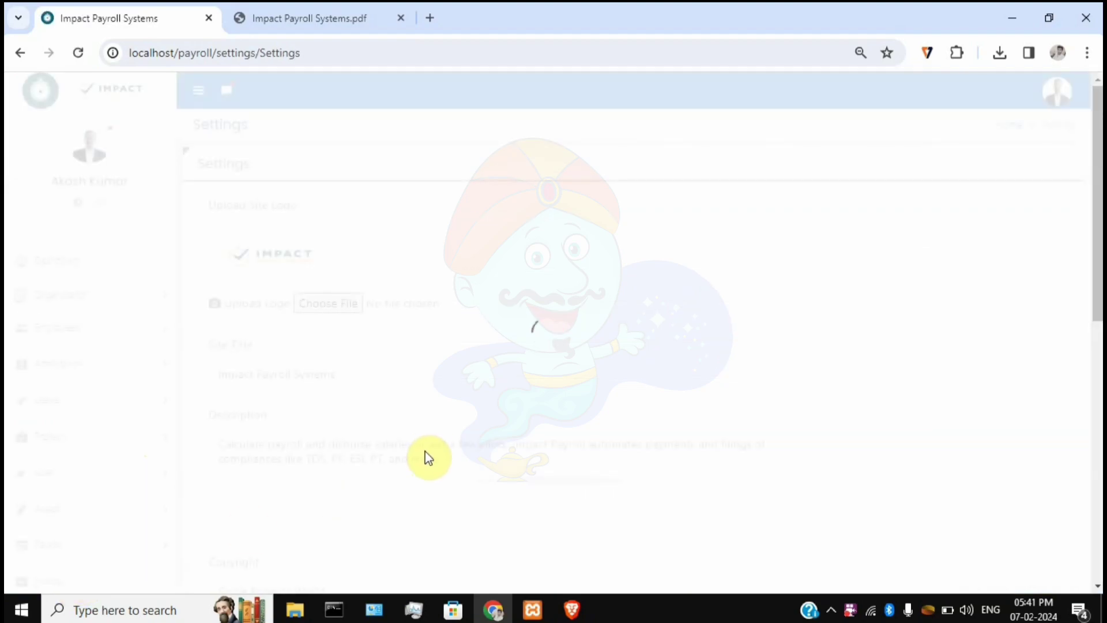
Review the settings from site title and Rupee currency down to address, then open the avatar menu.
scroll(316, 210, "down", 2)
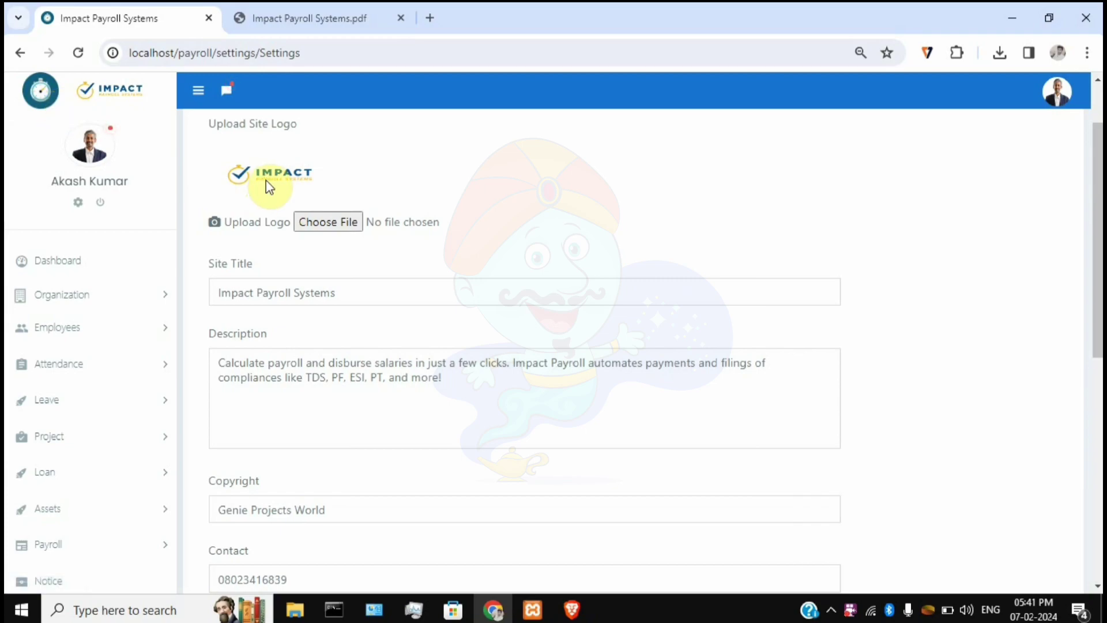
scroll(265, 196, "down", 2)
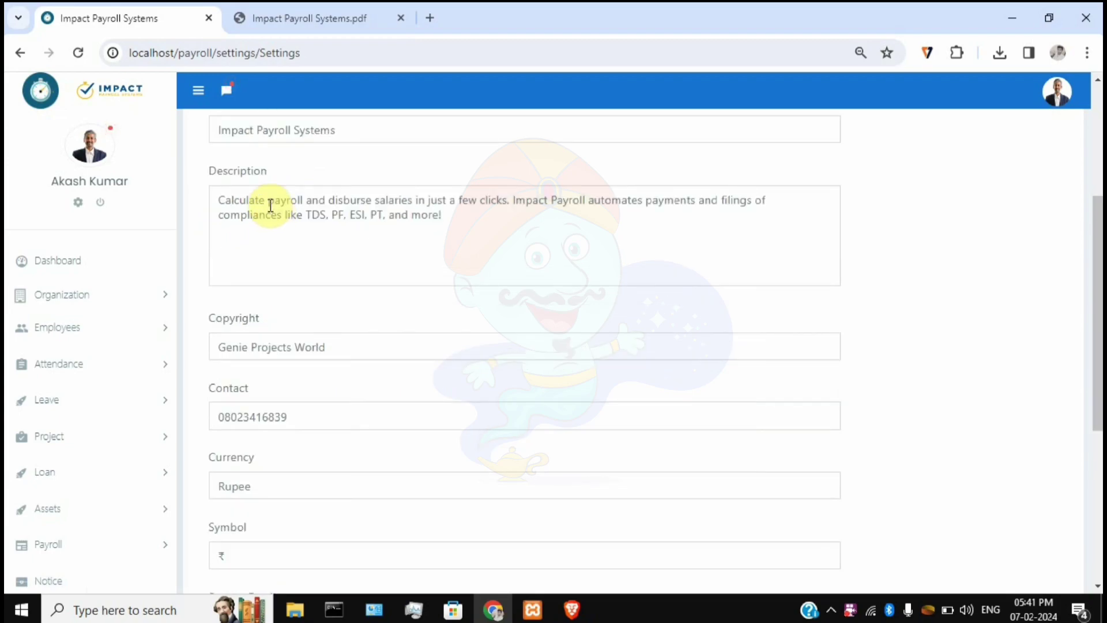
scroll(273, 201, "up", 1)
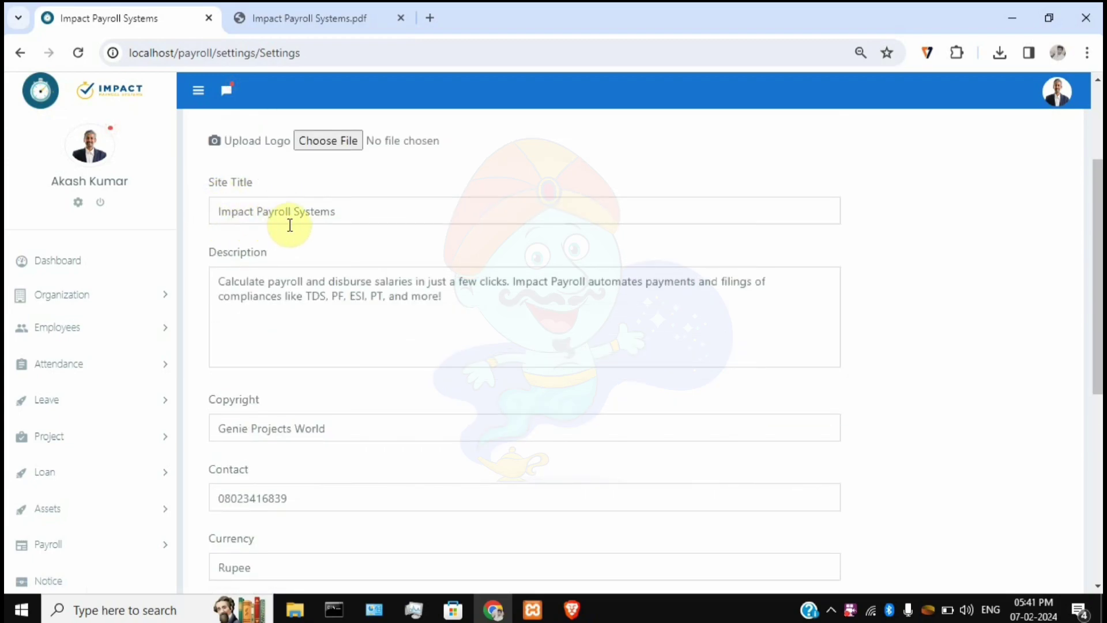
scroll(326, 237, "down", 1)
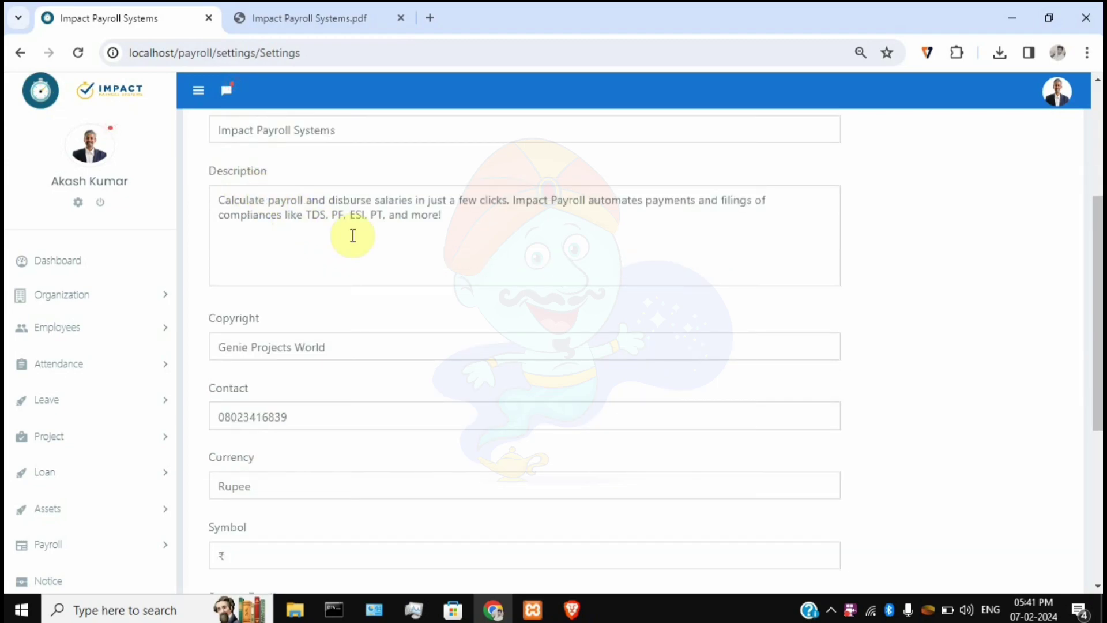
scroll(254, 219, "down", 1)
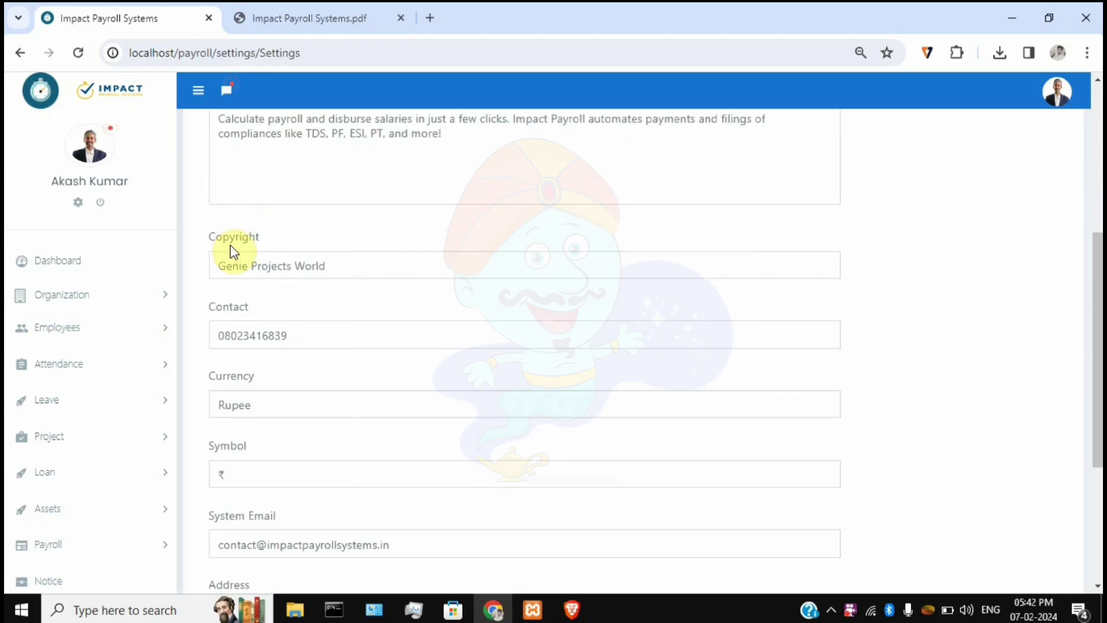
scroll(354, 353, "down", 1)
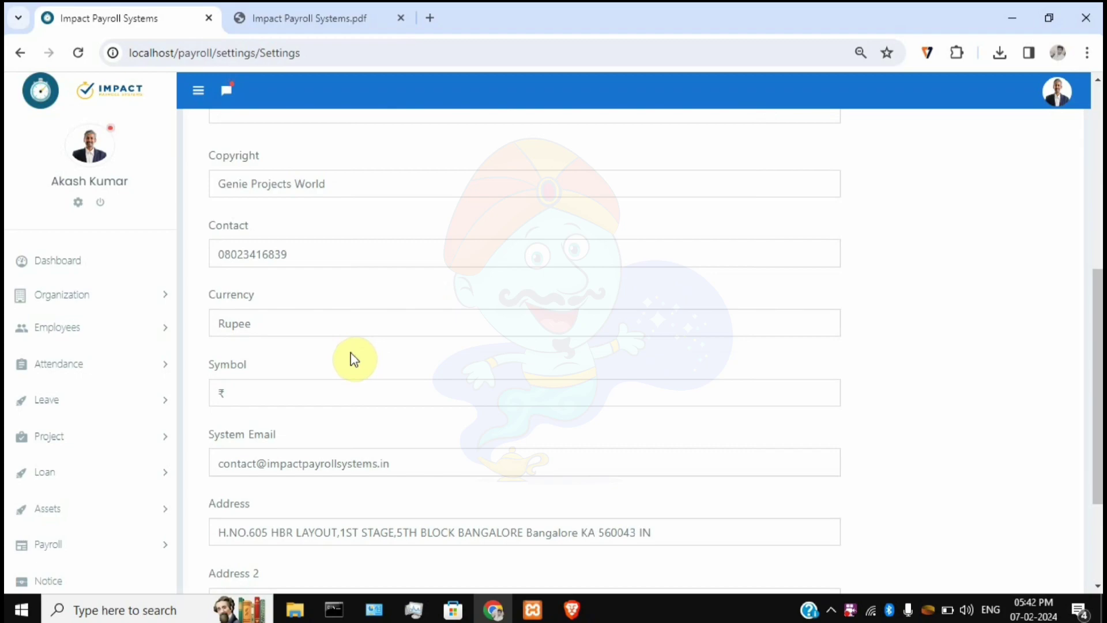
scroll(354, 357, "down", 2)
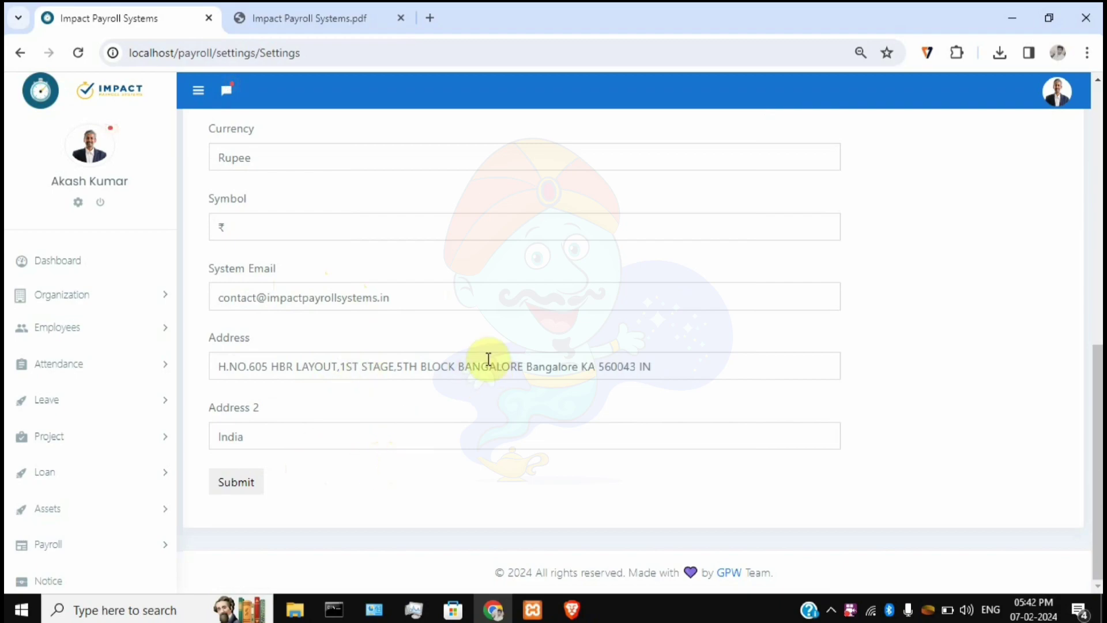
left_click(1056, 98)
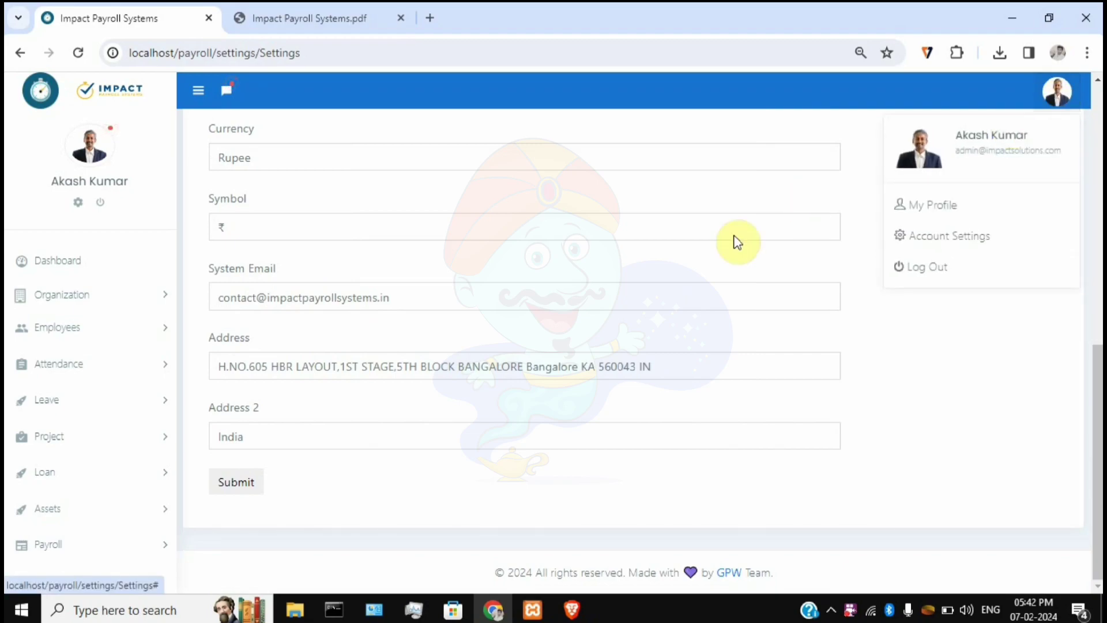
scroll(715, 239, "up", 10)
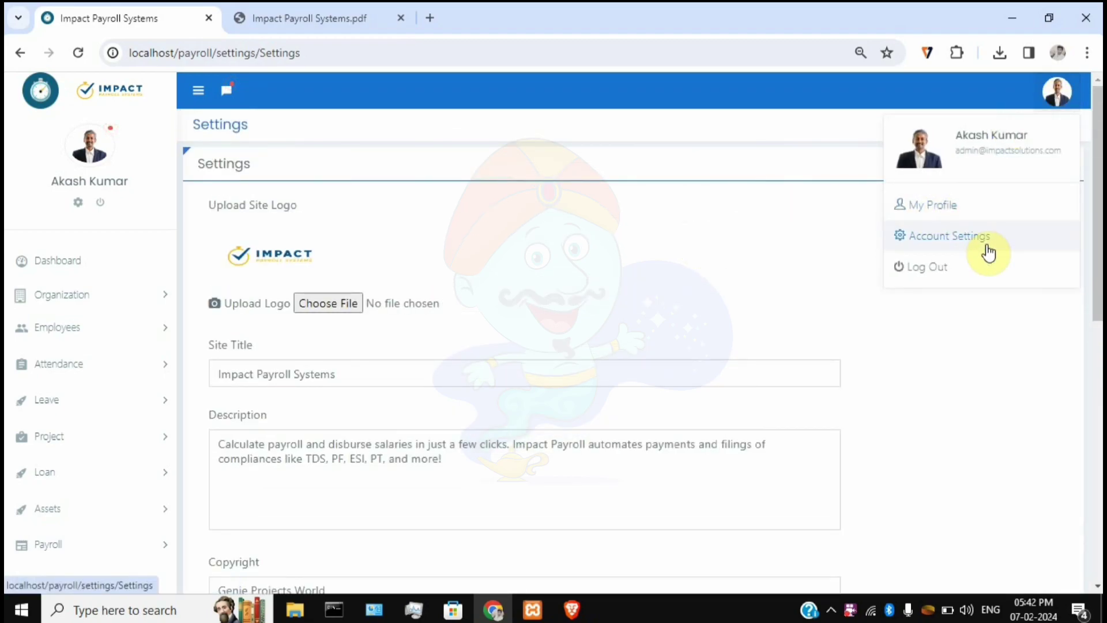
Open My Profile and look over the Personal Info tab.
left_click(946, 216)
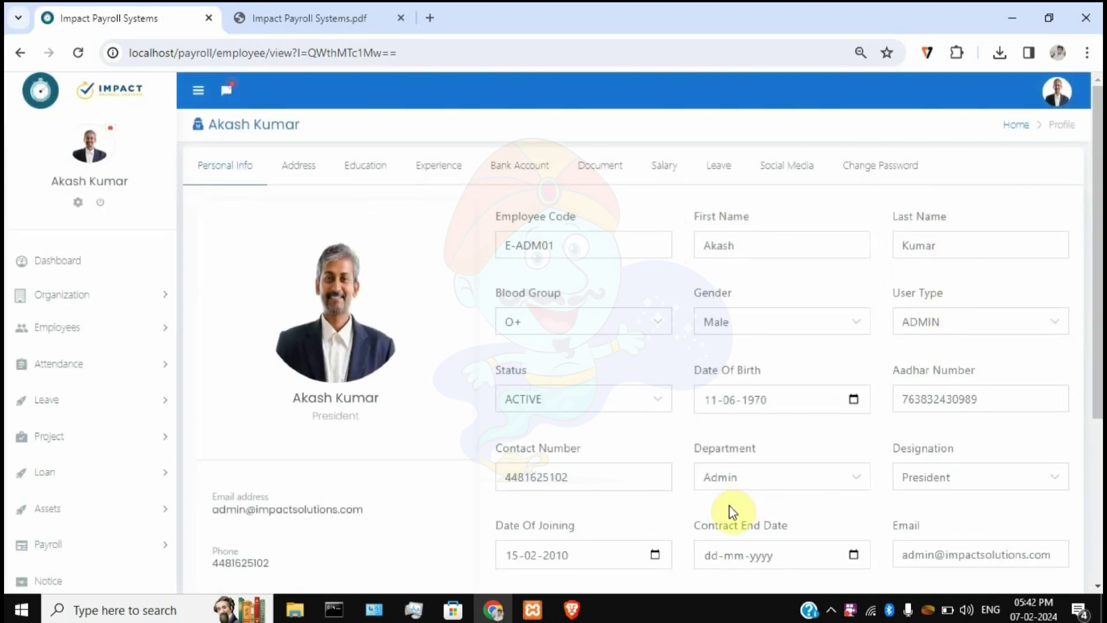
scroll(522, 323, "down", 5)
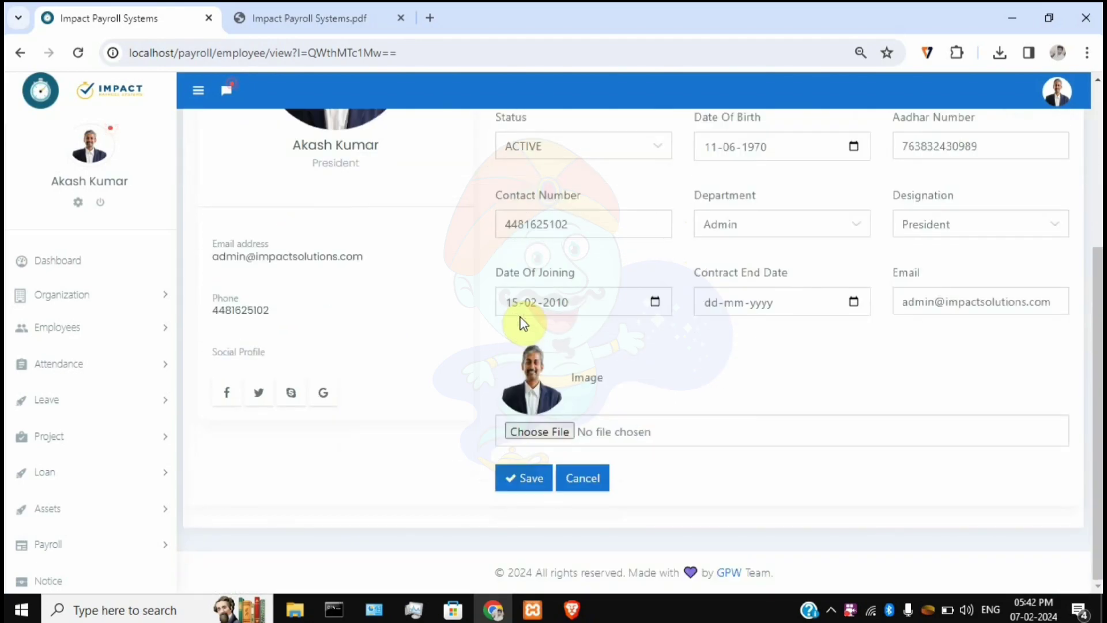
scroll(521, 321, "up", 3)
scroll(516, 308, "down", 3)
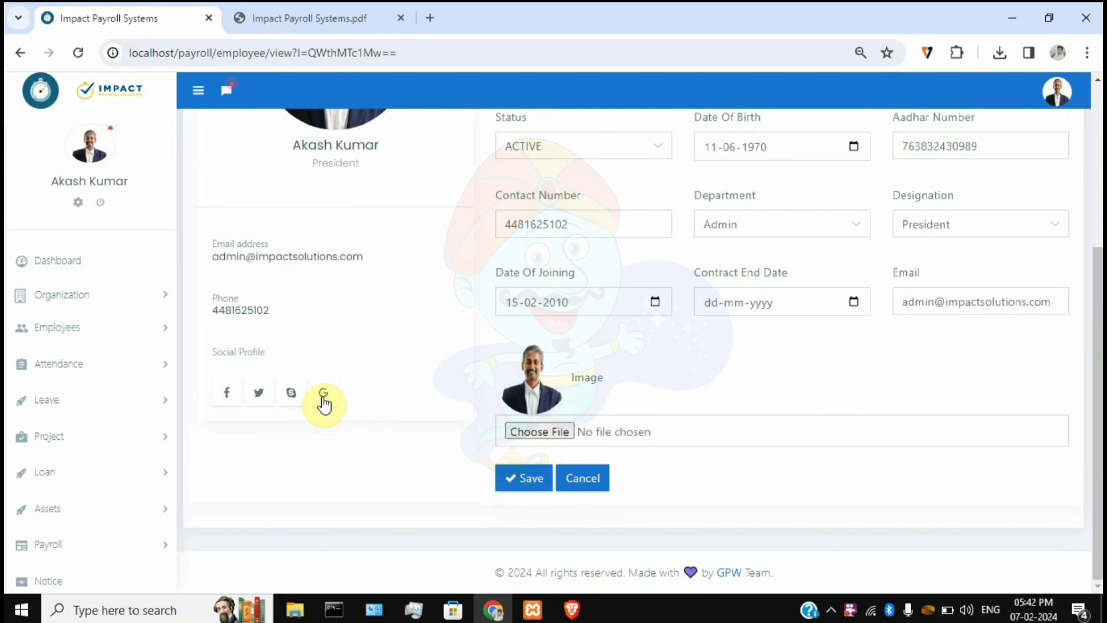
scroll(799, 259, "up", 3)
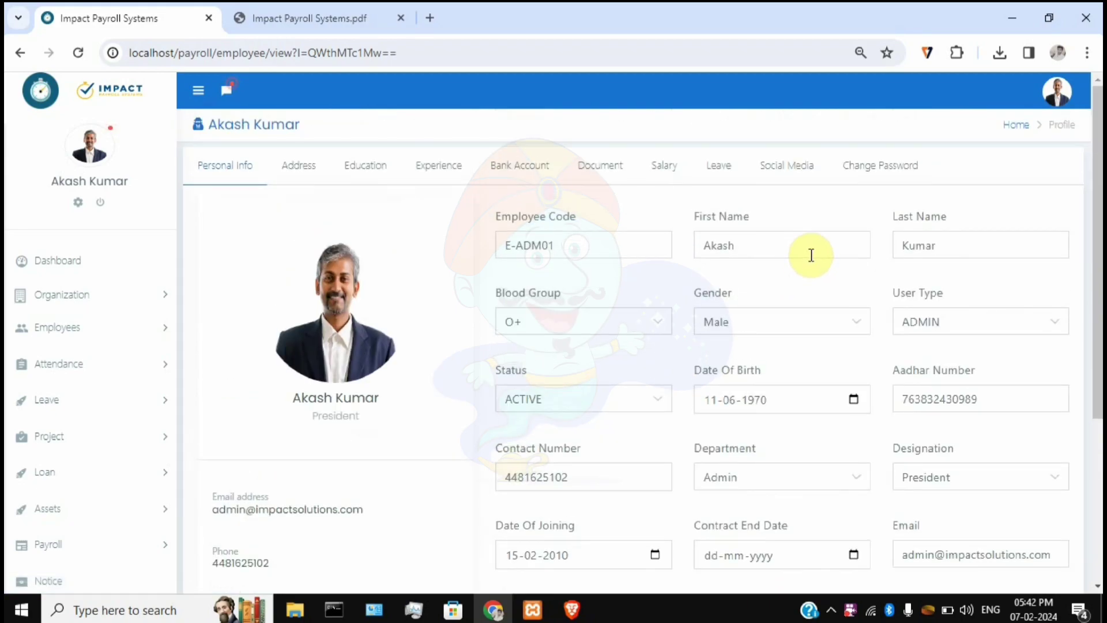
Switch to Change Password and focus the Password and Confirm Password fields.
left_click(896, 177)
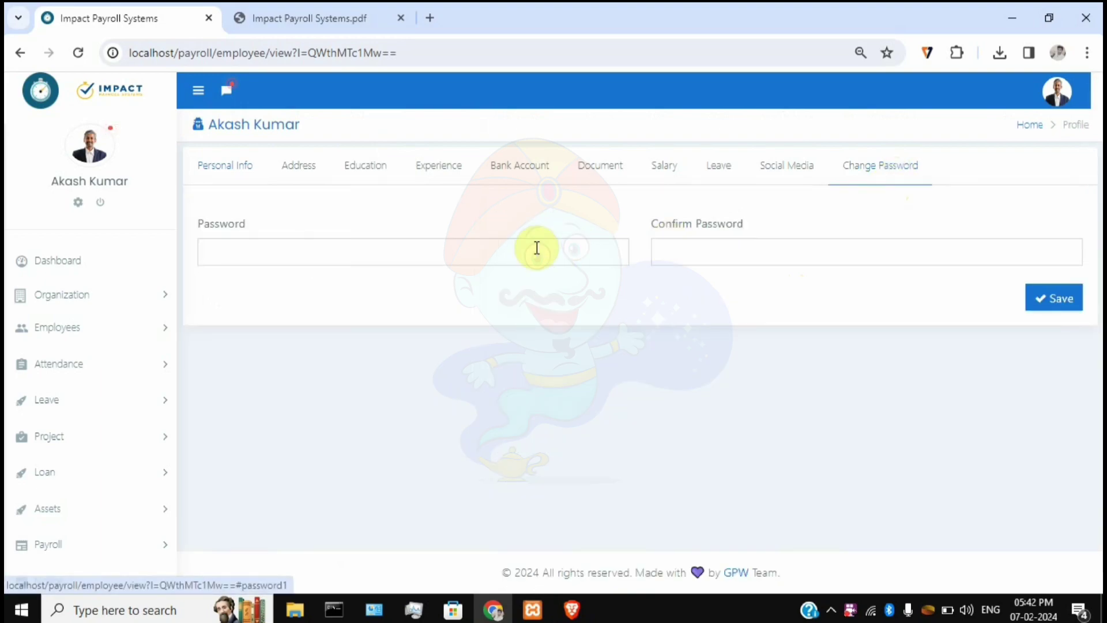
left_click(474, 261)
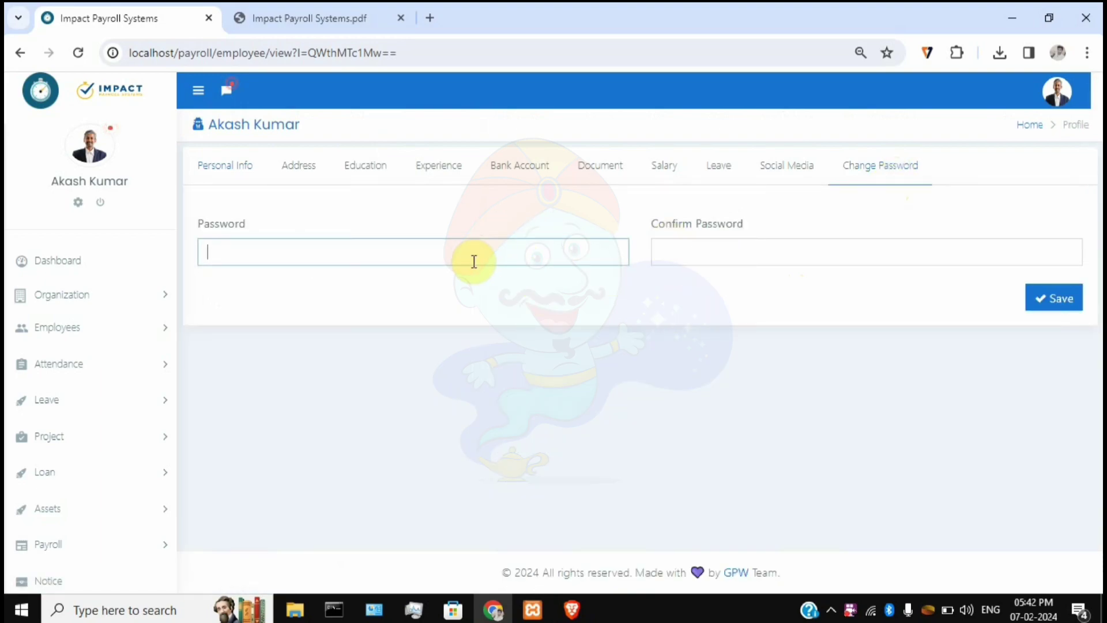
left_click(674, 254)
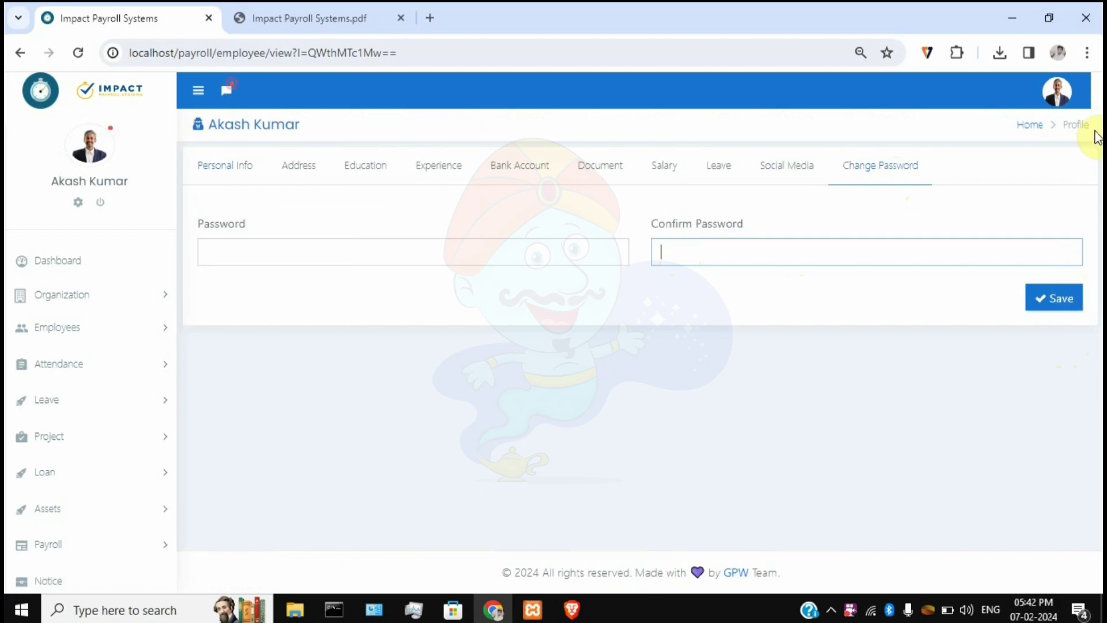
left_click(1055, 93)
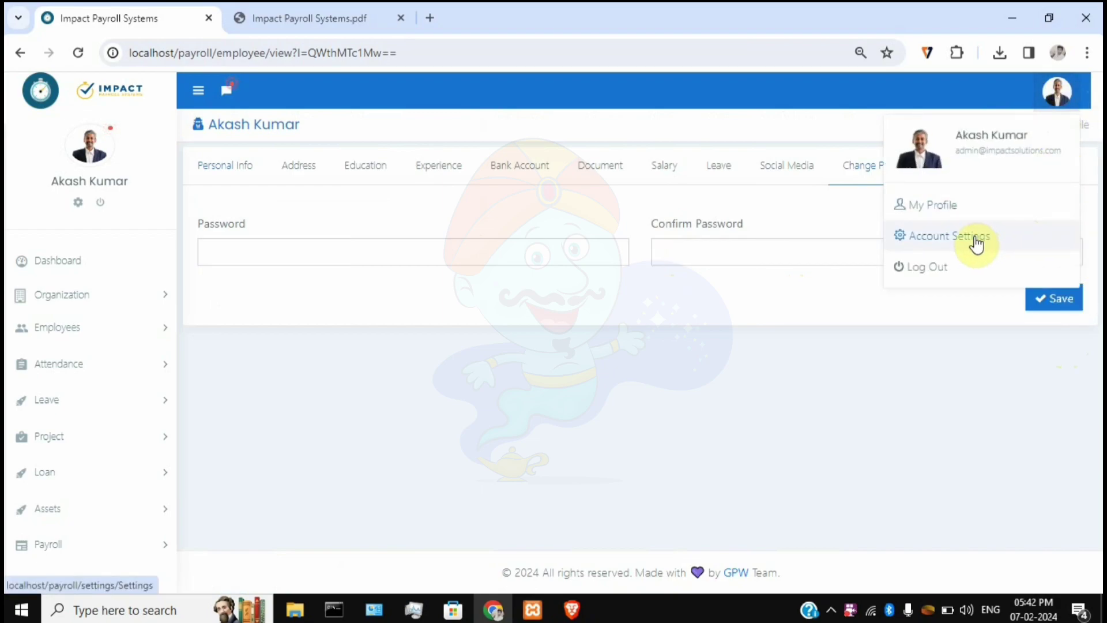
Visit Account Settings, then return to the Dashboard showing 10 employees, 4 leaves, 1 project, 2 loans.
left_click(972, 237)
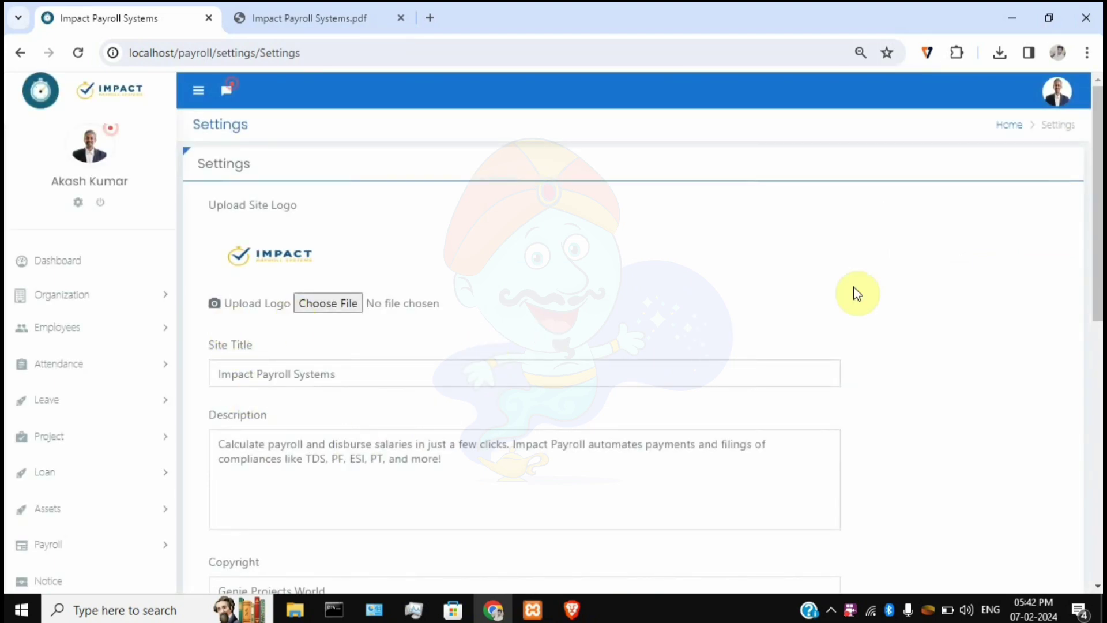
left_click(1059, 102)
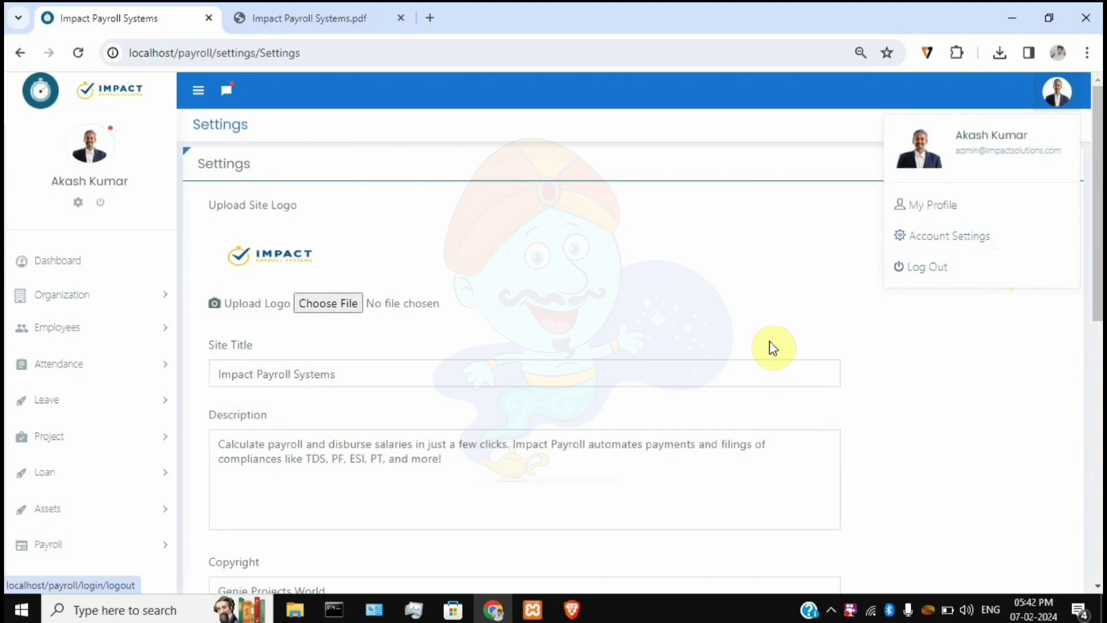
left_click(102, 264)
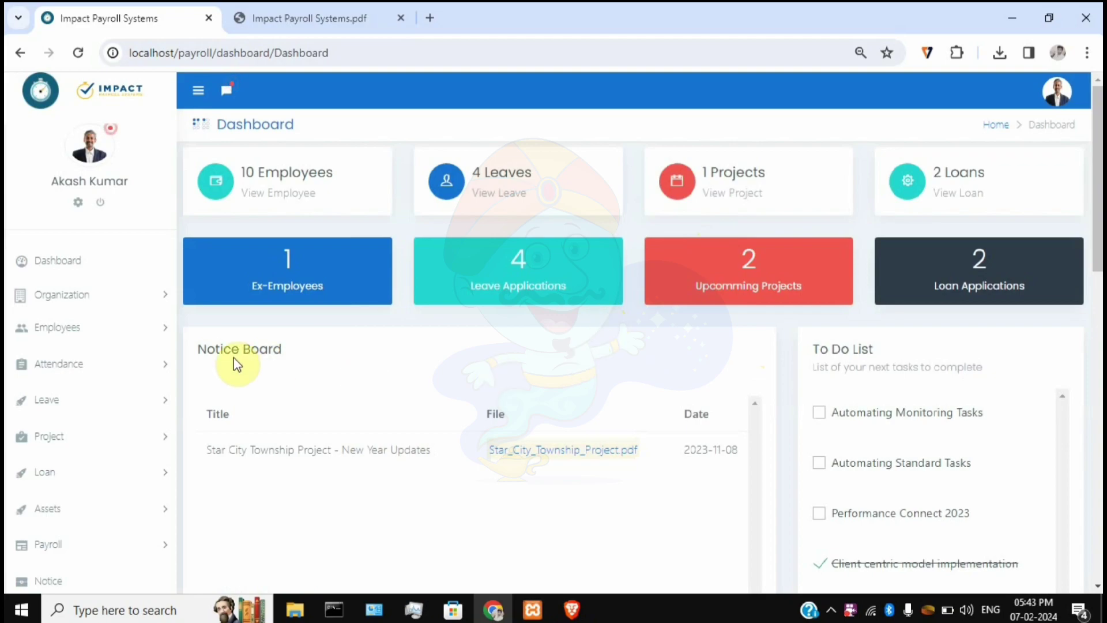
Expand and collapse the Organization, Employees and Attendance modules in the sidebar.
scroll(175, 264, "down", 1)
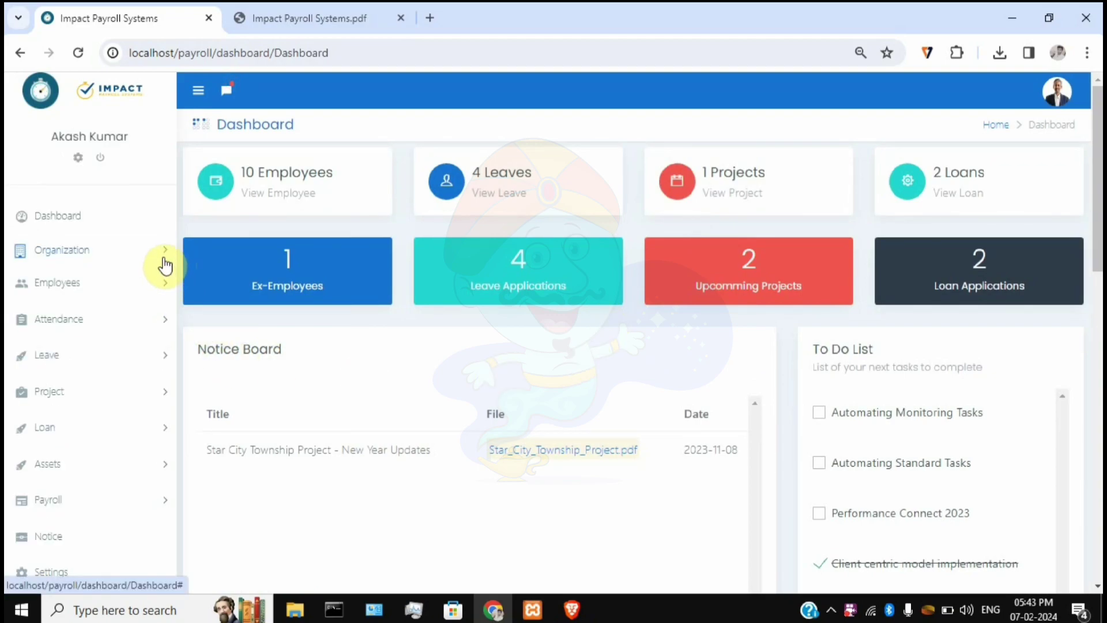
left_click(163, 263)
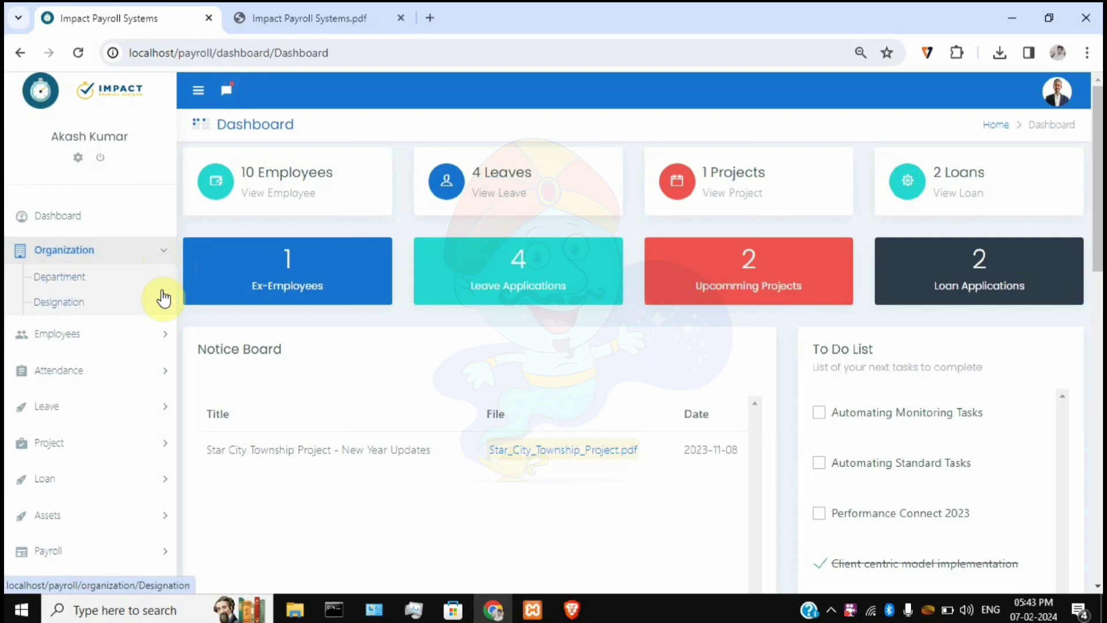
left_click(167, 339)
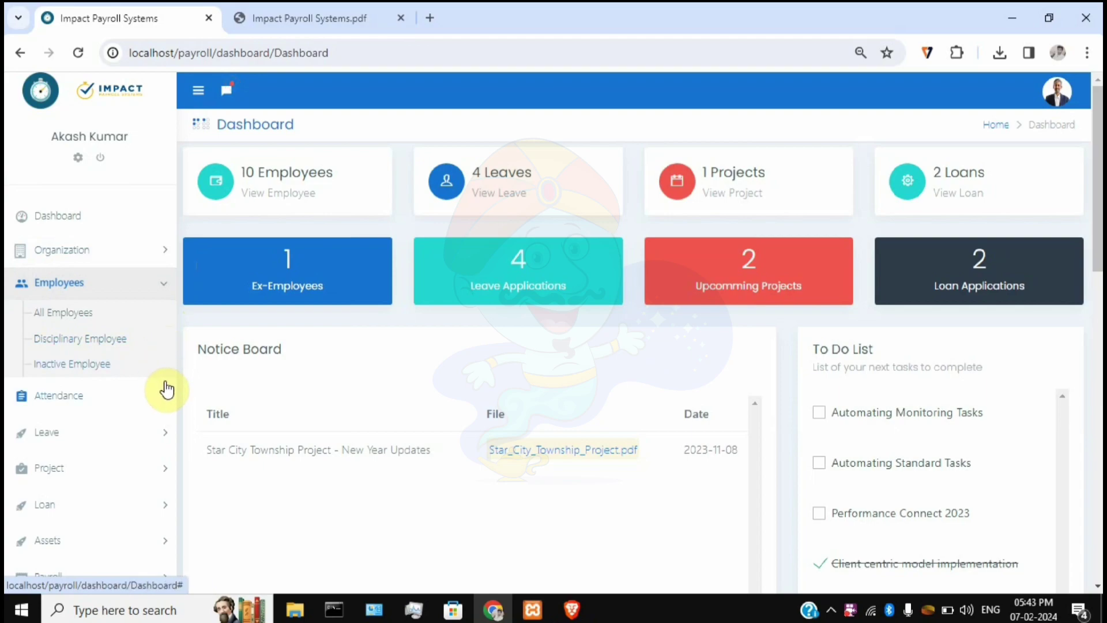
left_click(163, 286)
left_click(164, 332)
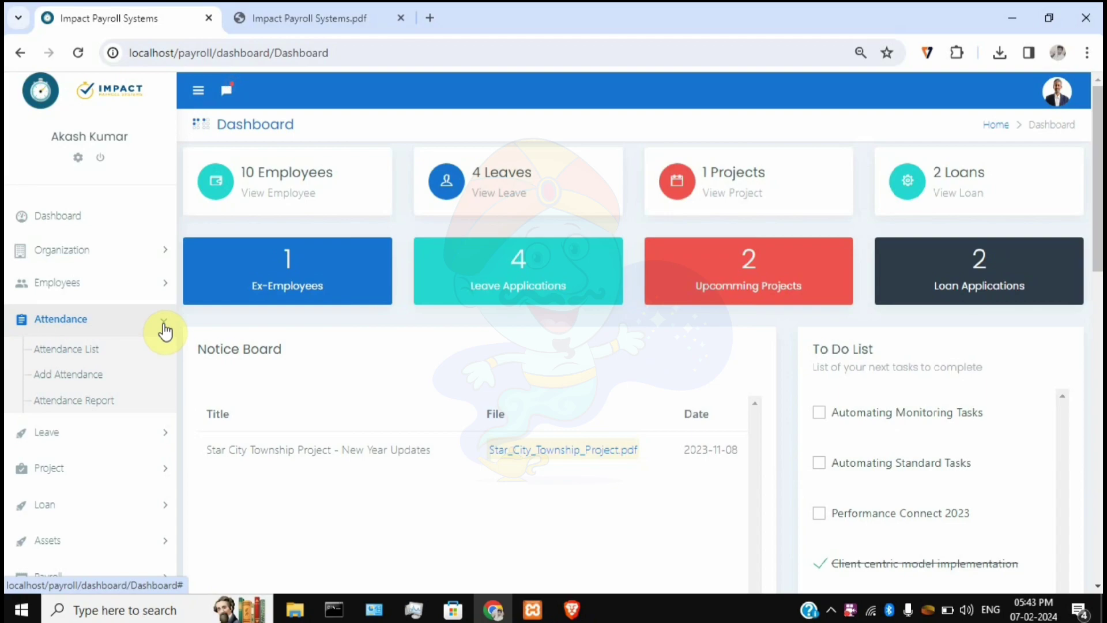
left_click(165, 330)
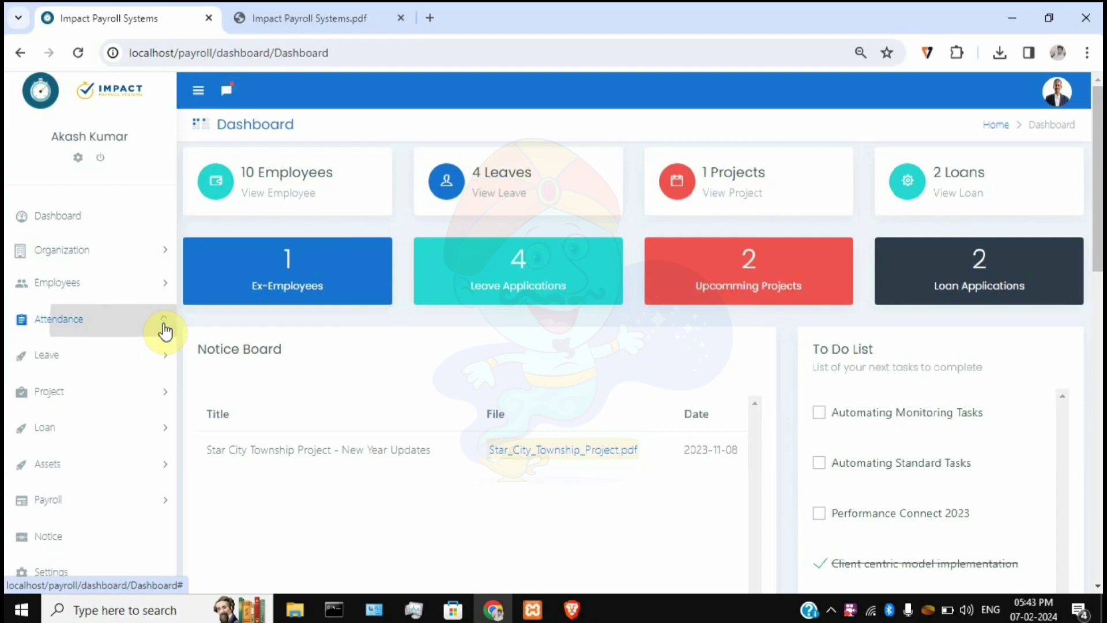
Expand and collapse Leave, then expand Project to show All Projects, Task List and Field Visit.
left_click(167, 363)
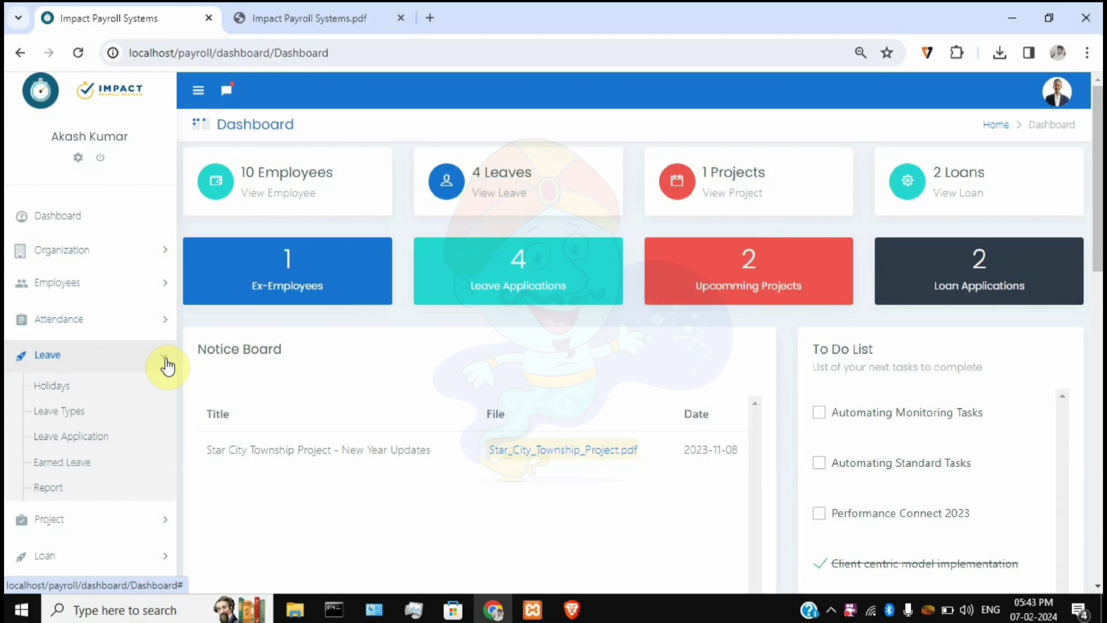
left_click(167, 365)
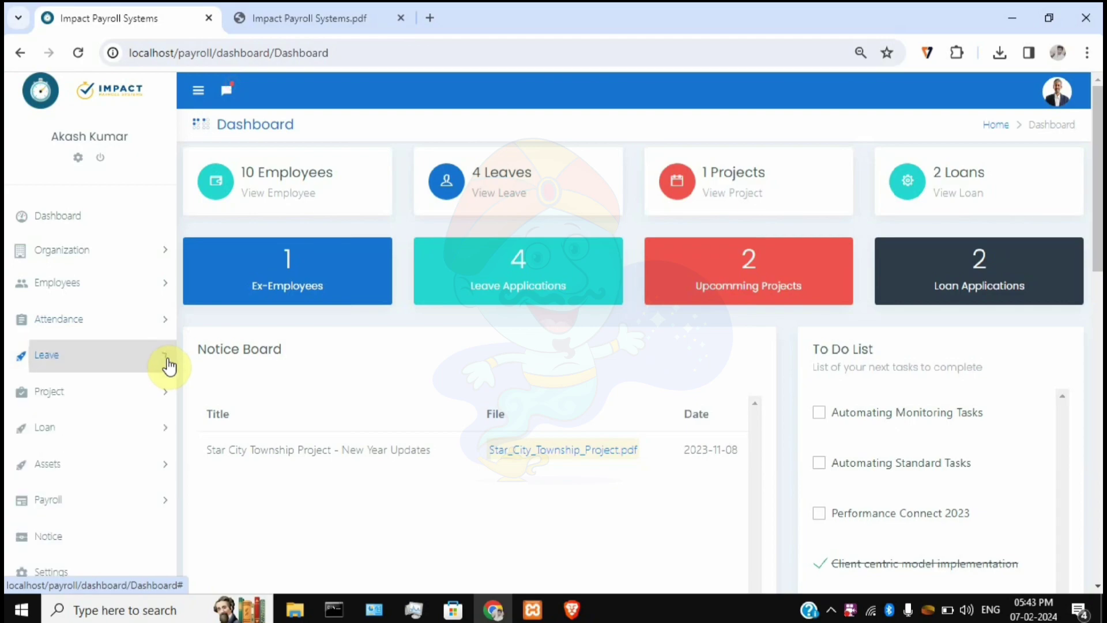
left_click(168, 402)
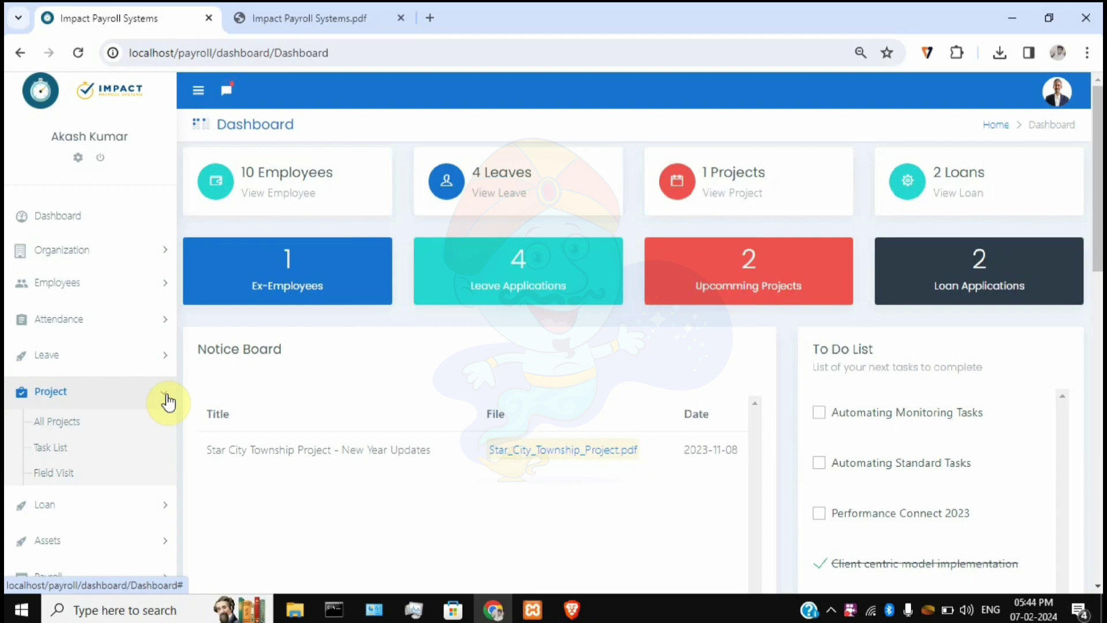
Collapse Project in the sidebar, expand Loan, Assets and Payroll in turn, then collapse Payroll.
left_click(167, 402)
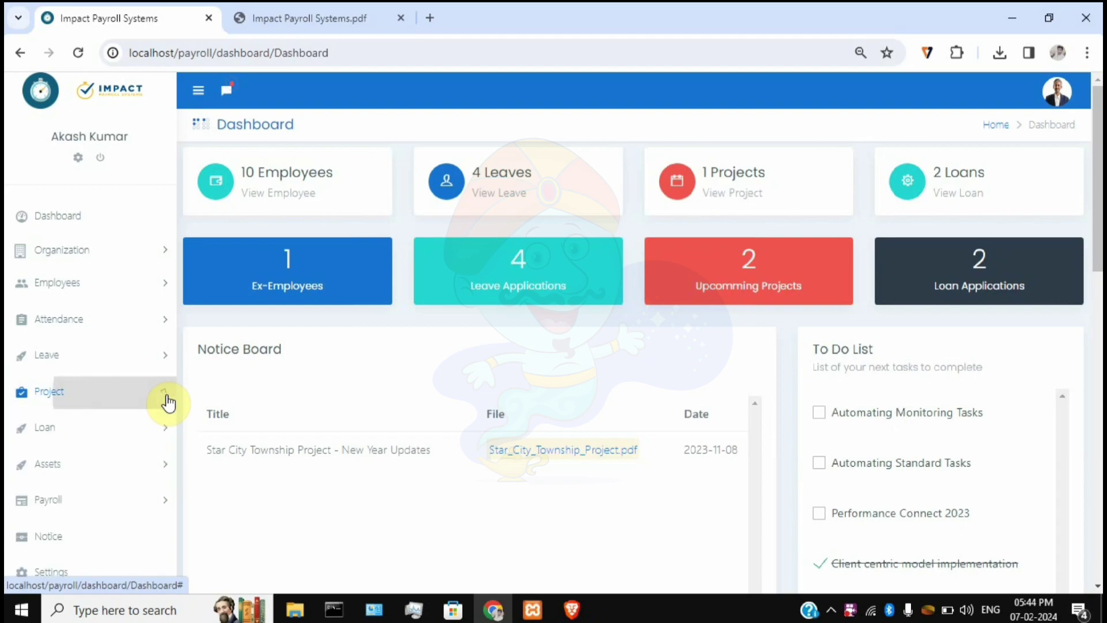
left_click(167, 438)
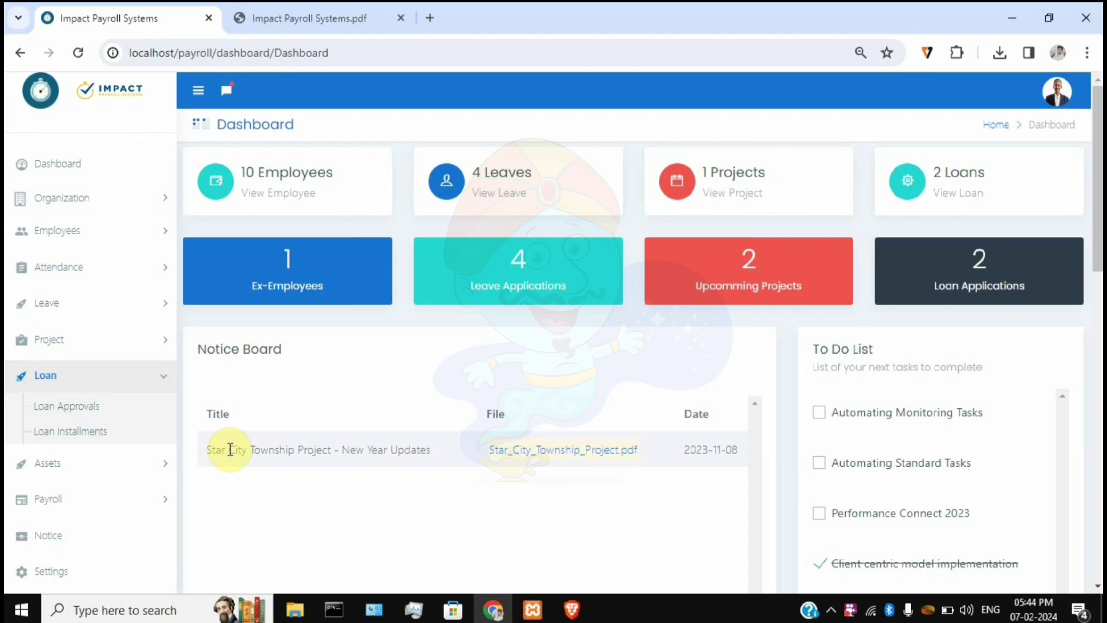
left_click(144, 464)
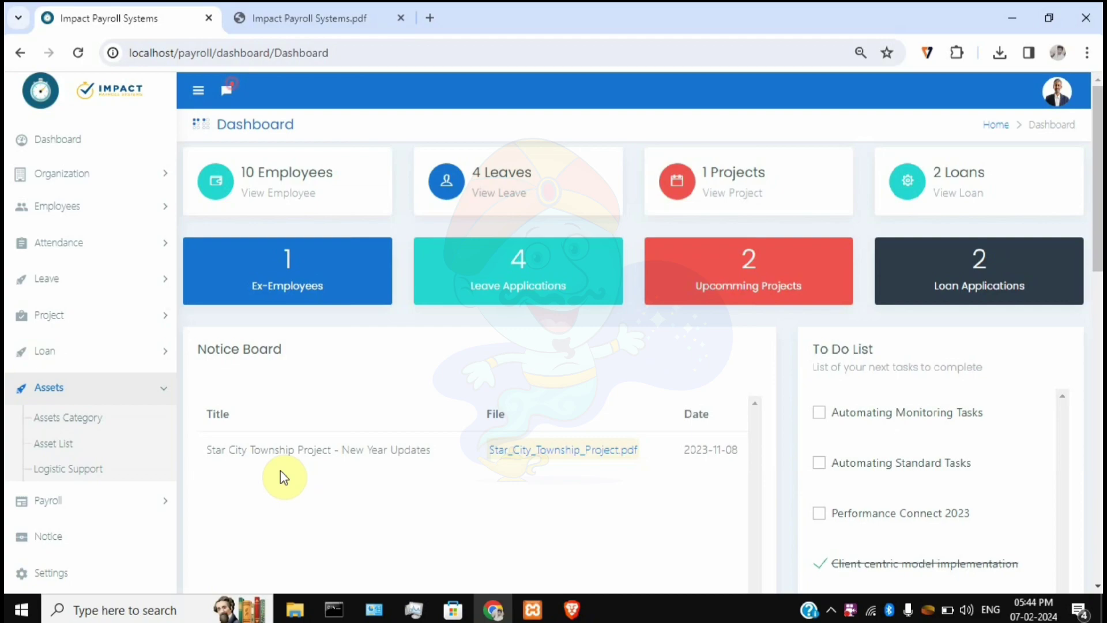
left_click(110, 501)
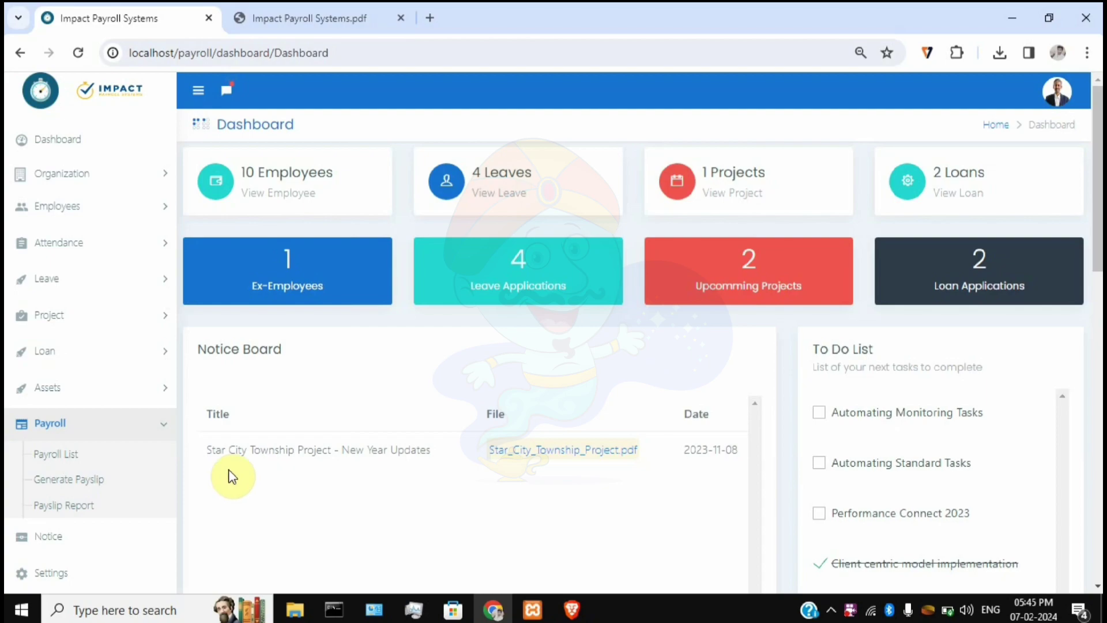
left_click(145, 430)
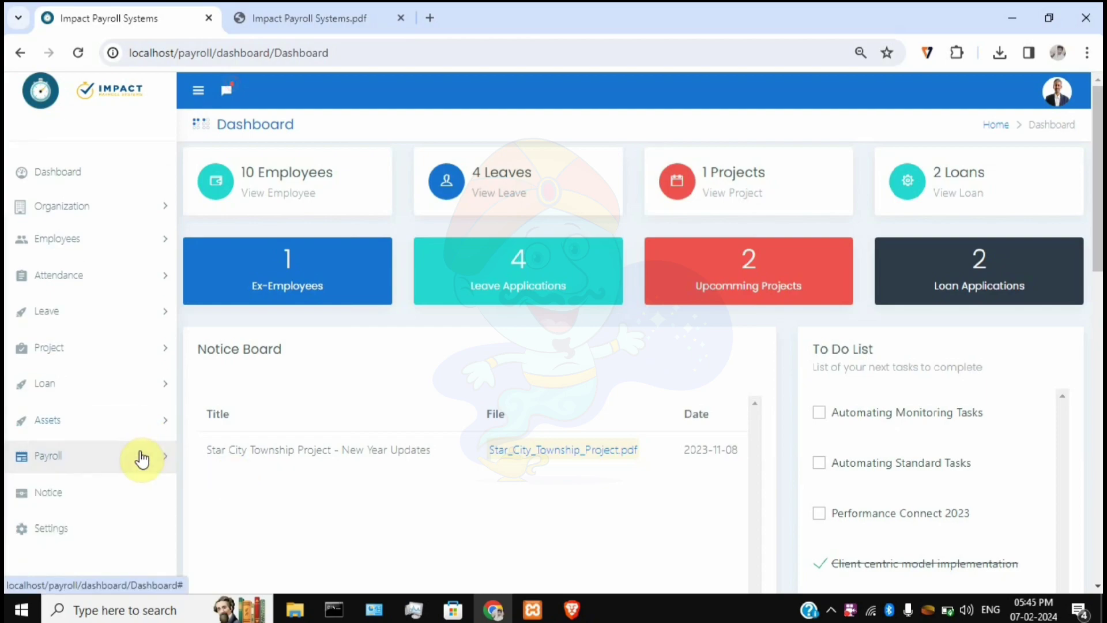
left_click(144, 498)
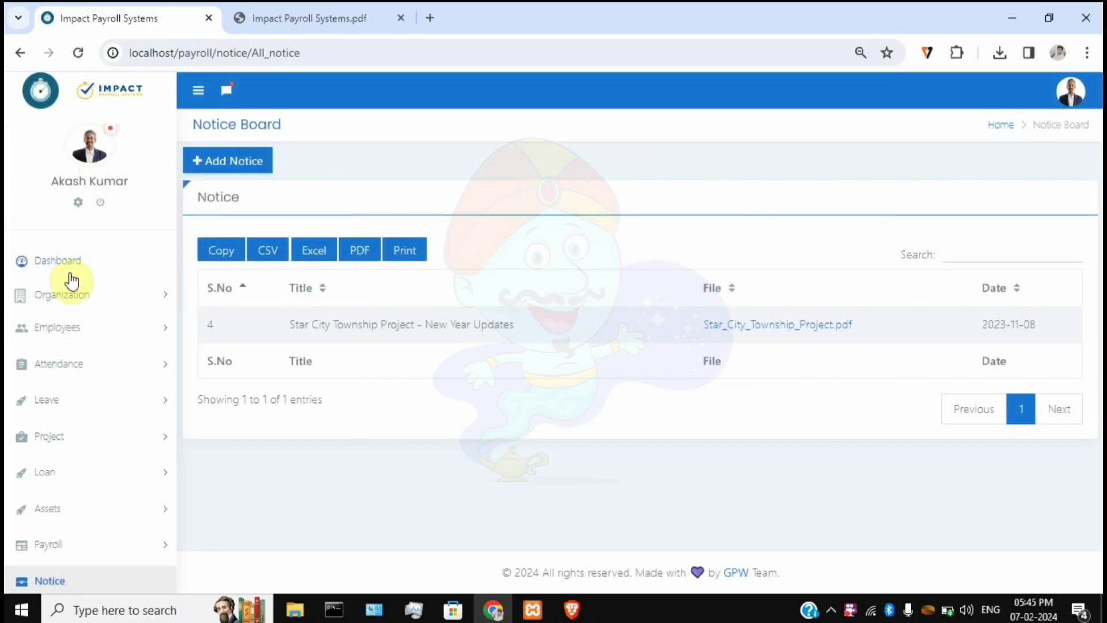
left_click(70, 279)
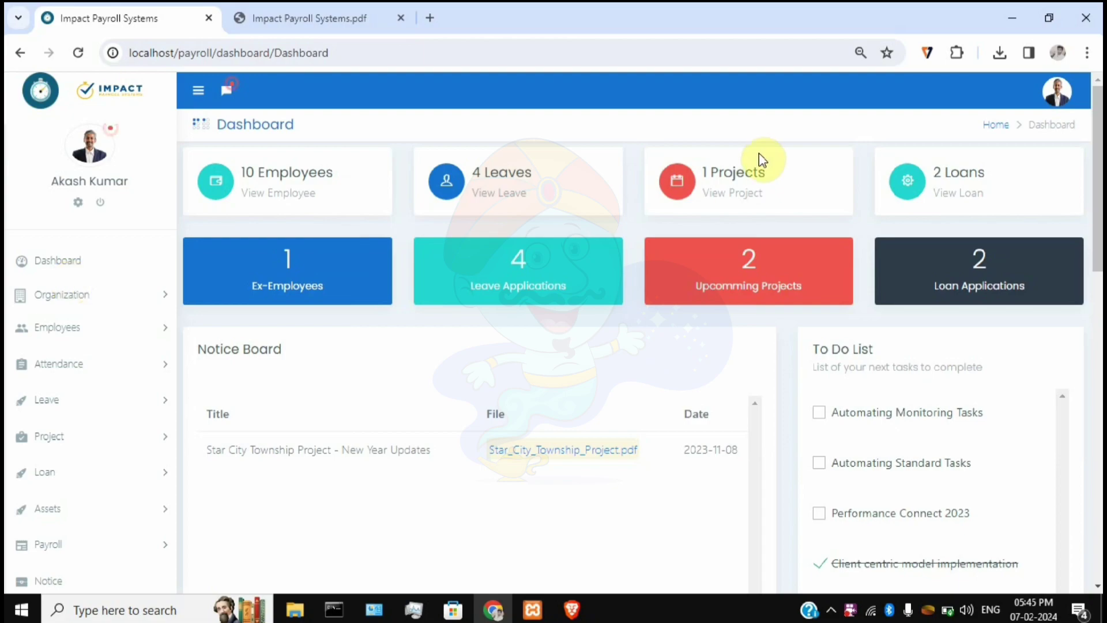
Log out of the admin account and sign in with the employee's e-mail and password.
left_click(1048, 106)
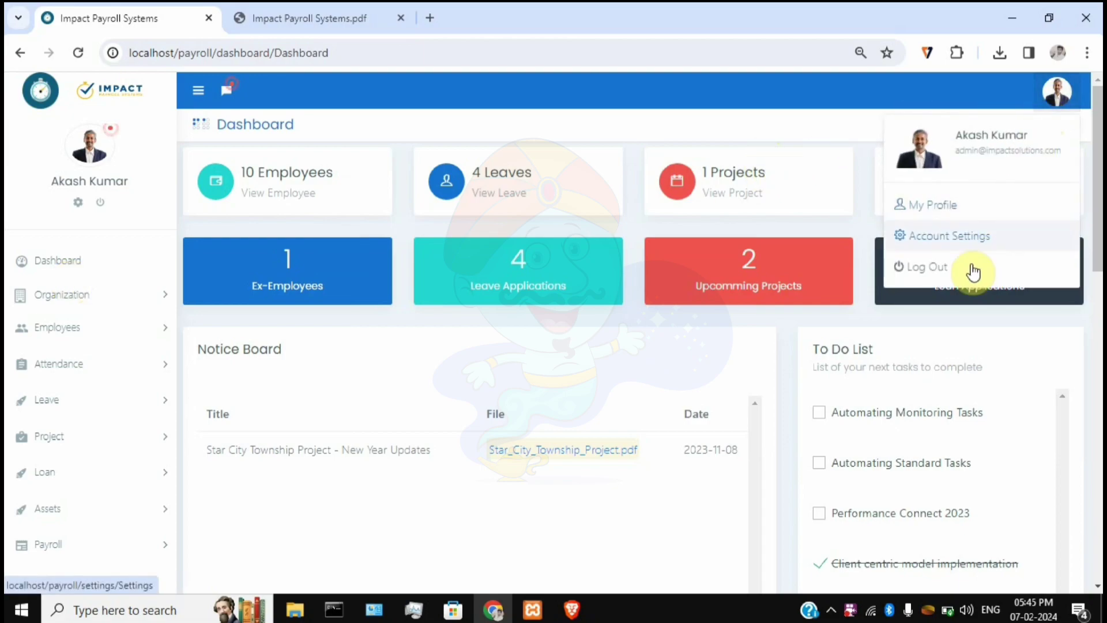
left_click(957, 276)
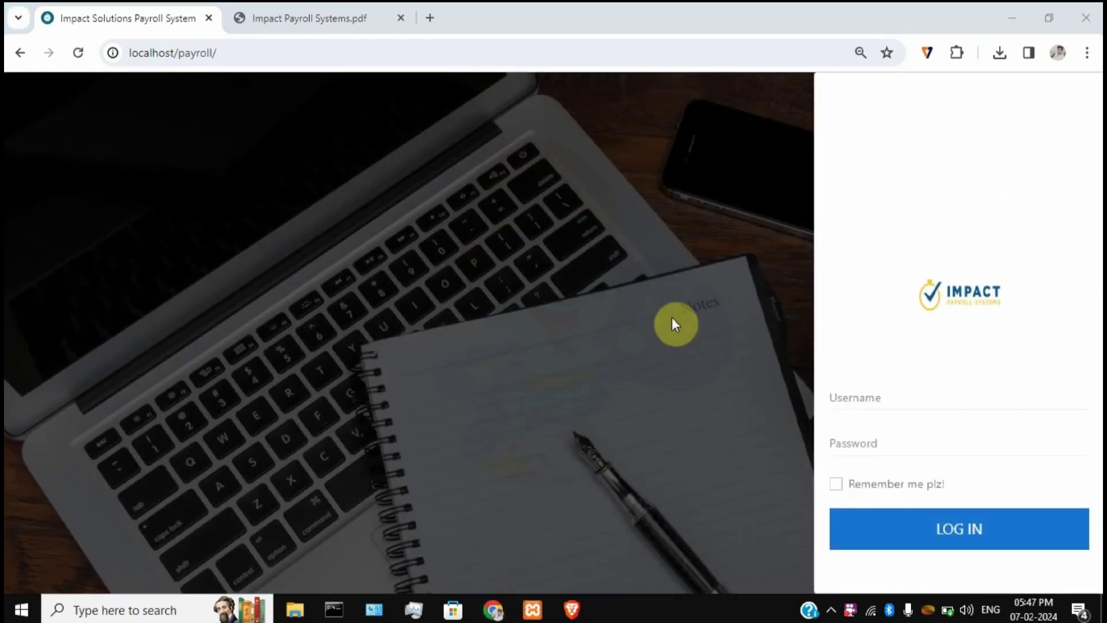
left_click(859, 404)
key("ctrl+v")
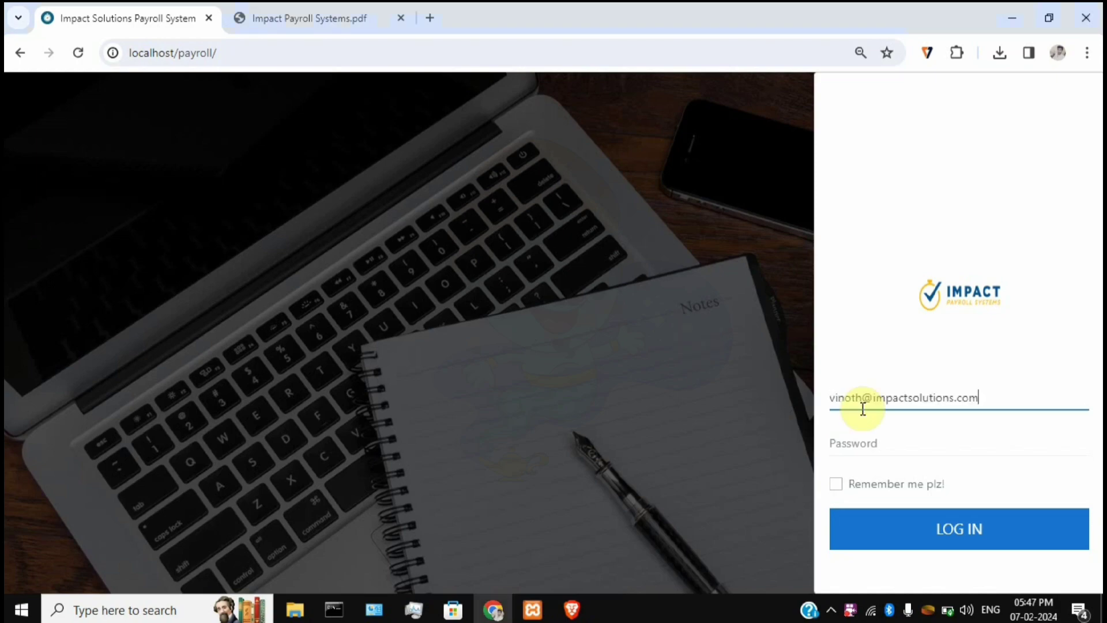
left_click(859, 441)
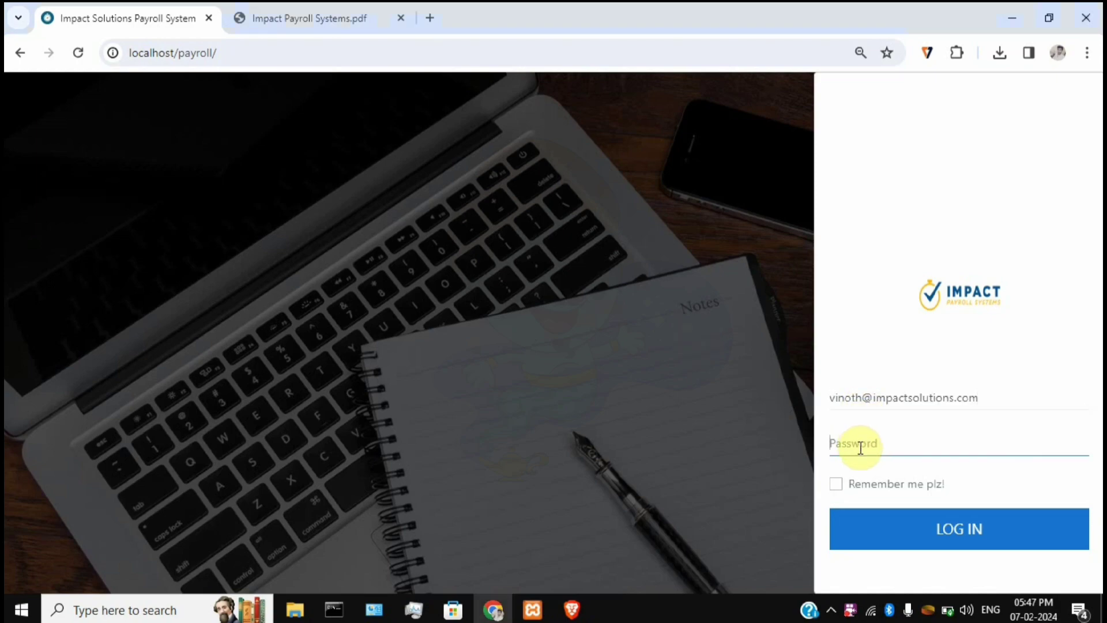
type("**********")
left_click(887, 524)
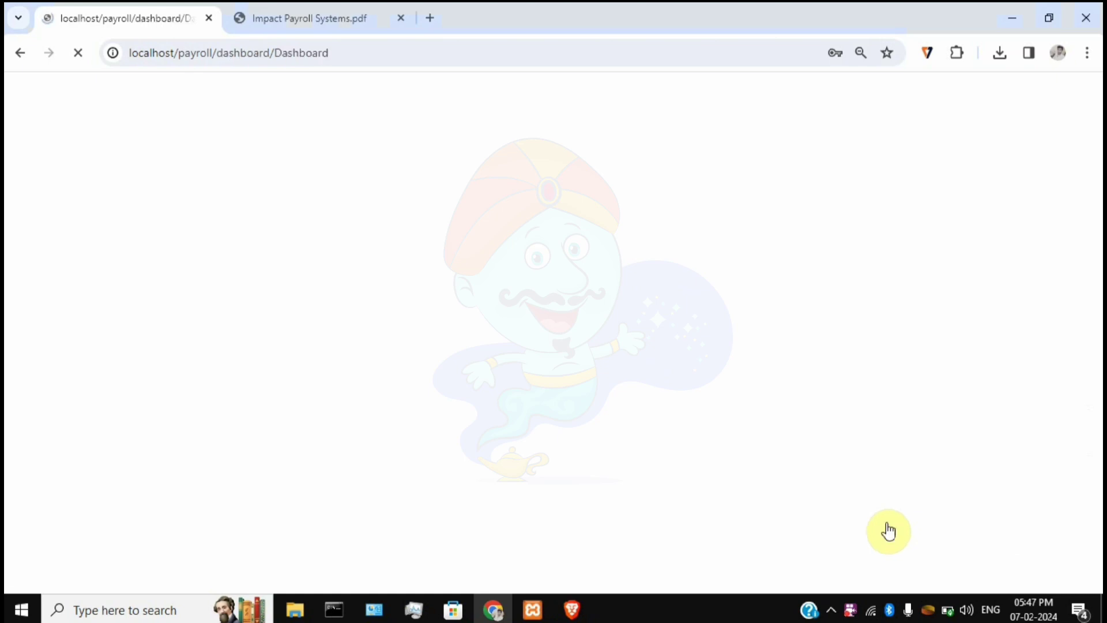
Dismiss the browser password warning and tick Performance Connect 2023 as done in the To Do List.
left_click(692, 279)
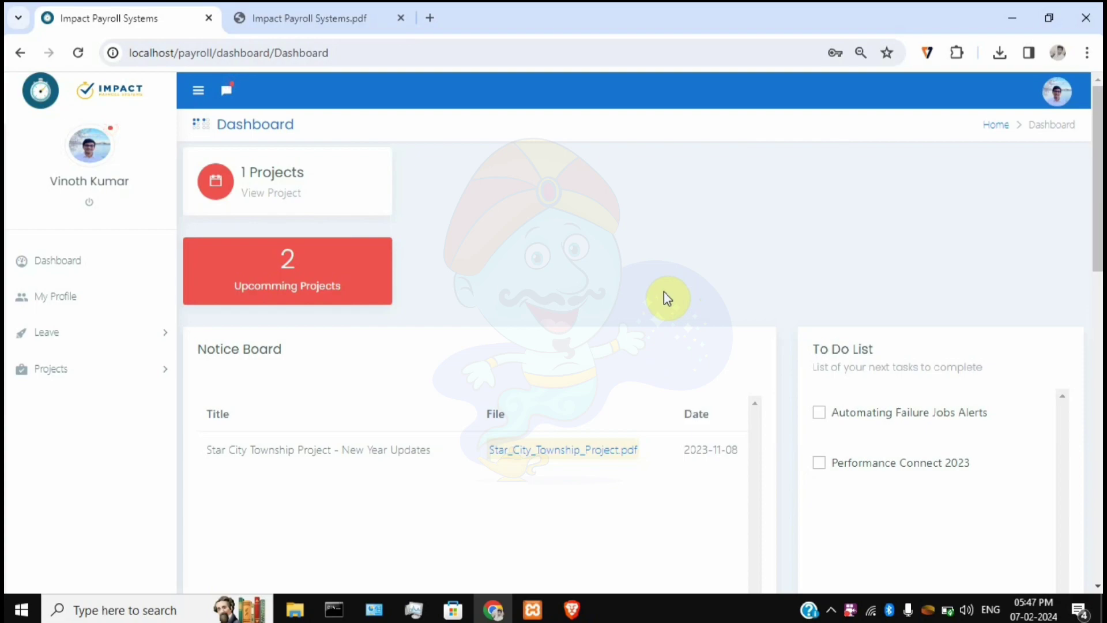
left_click(298, 264)
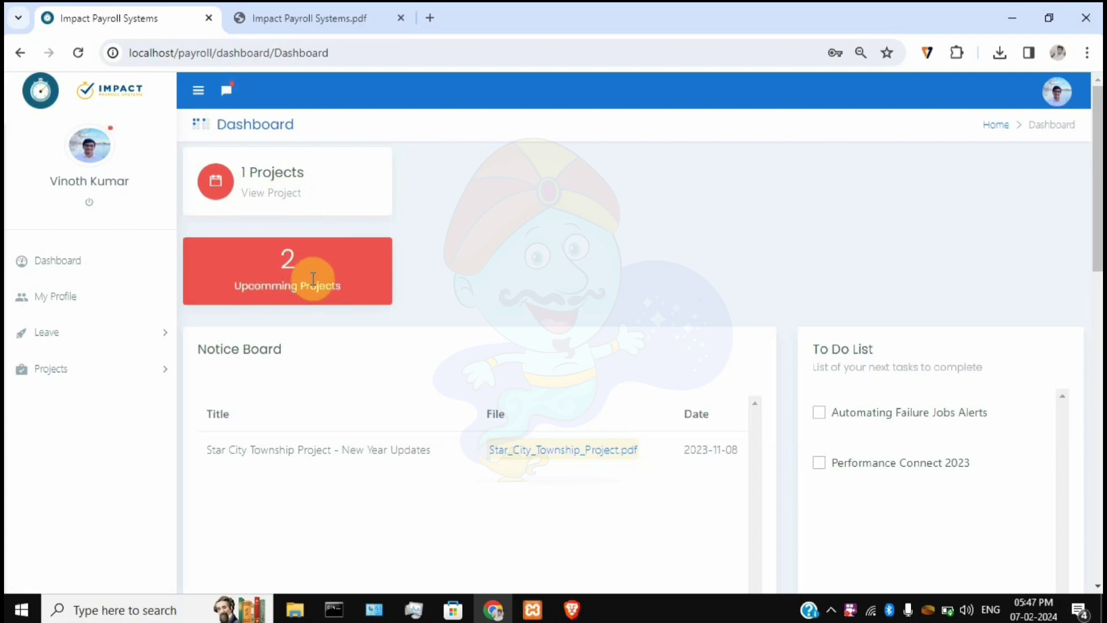
scroll(313, 279, "down", 1)
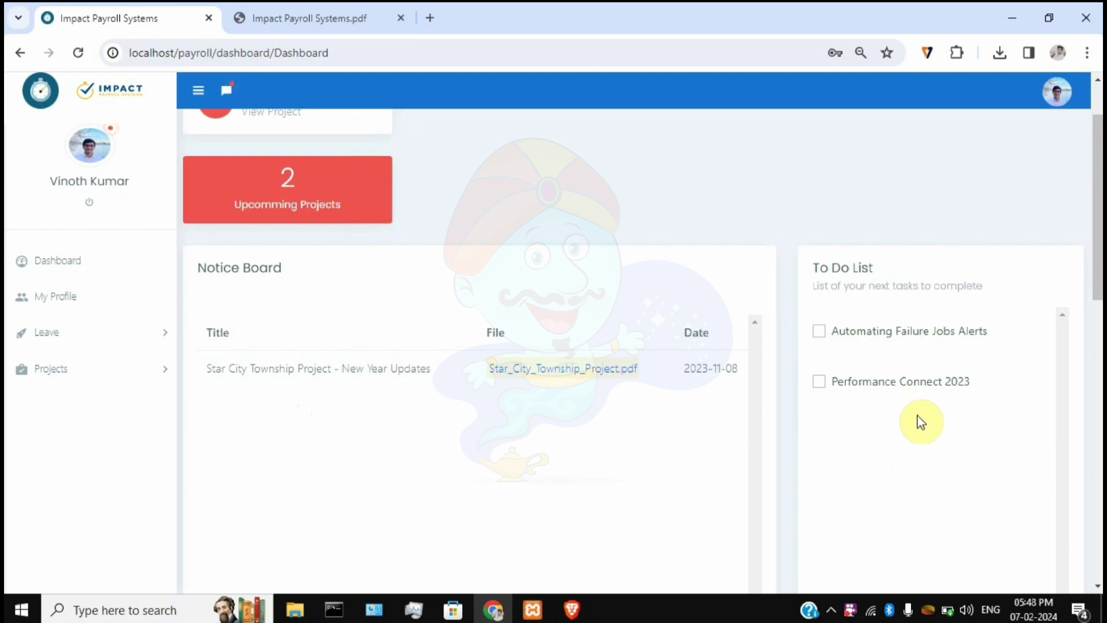
scroll(920, 423, "down", 2)
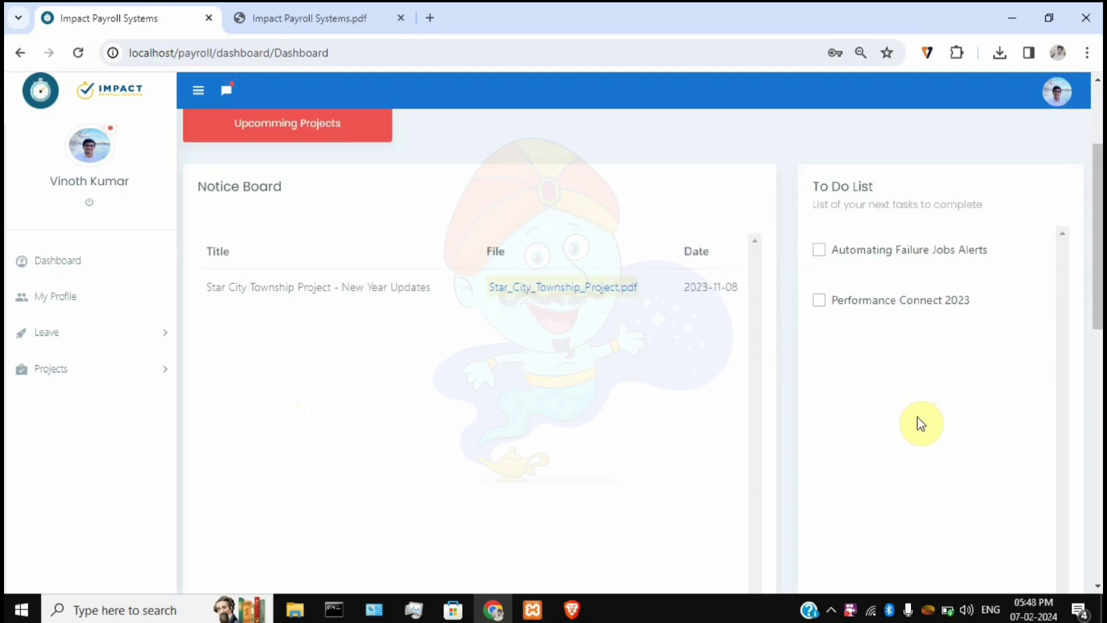
scroll(921, 415, "down", 1)
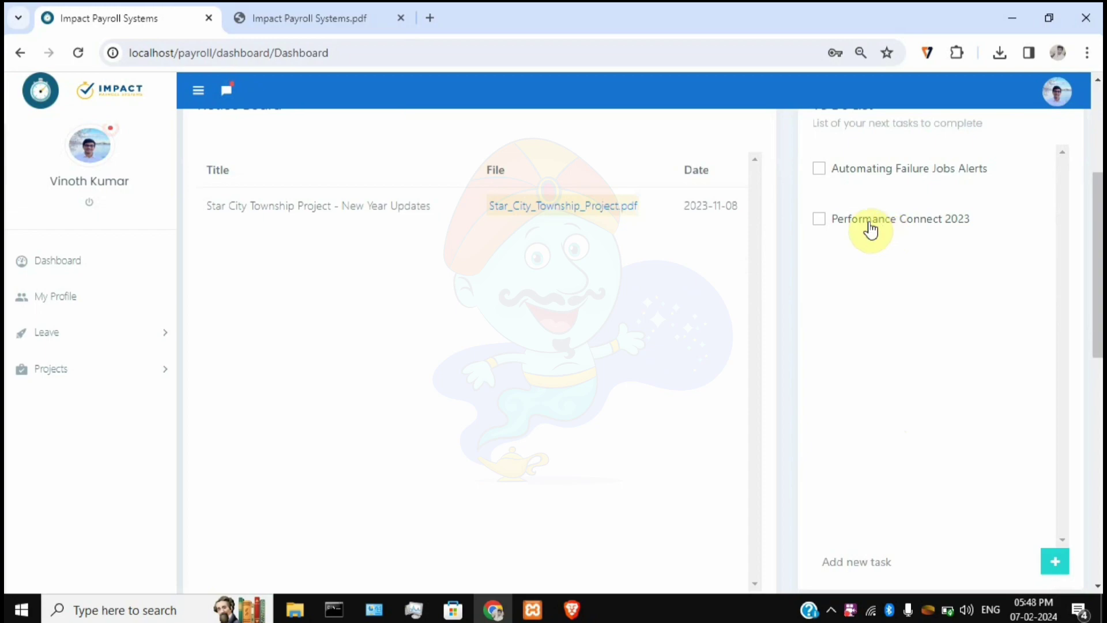
left_click(819, 219)
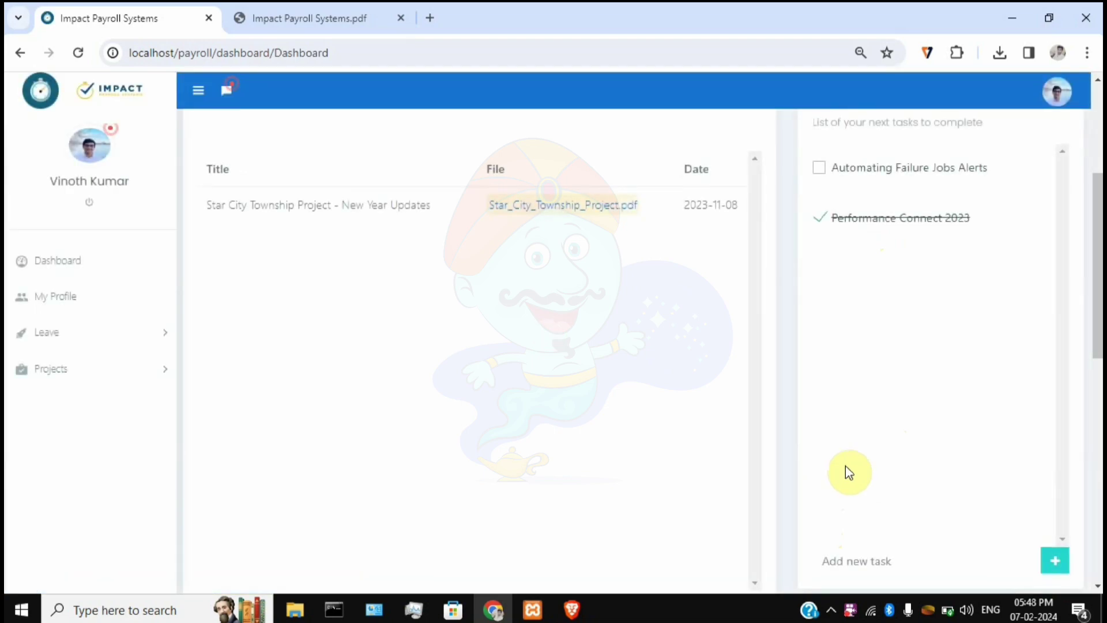
scroll(845, 470, "down", 3)
scroll(581, 366, "down", 4)
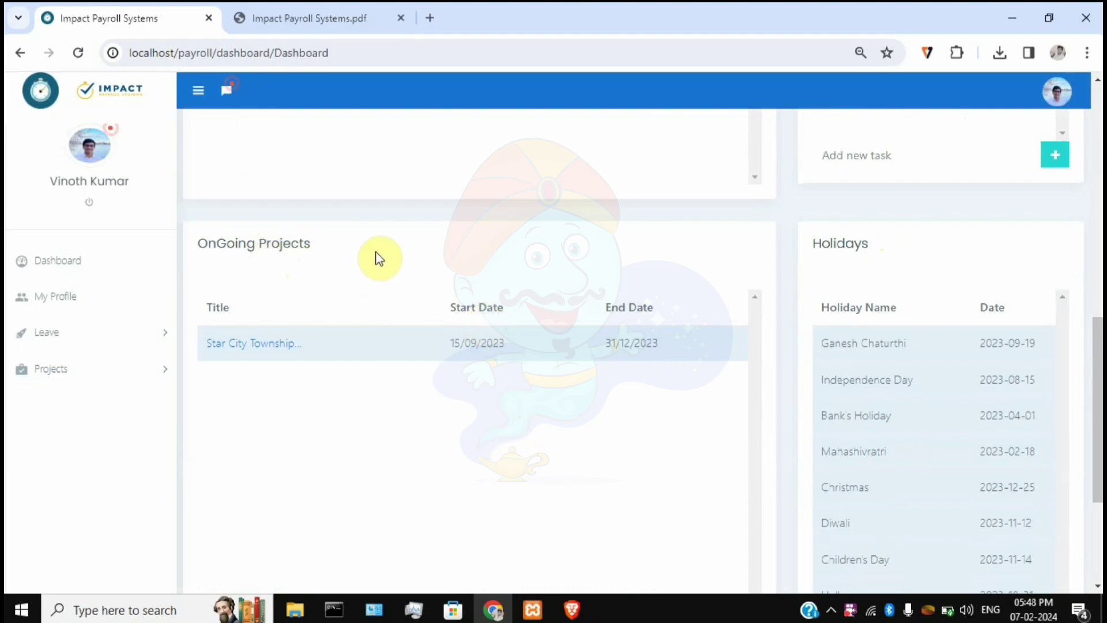
scroll(900, 225, "down", 3)
scroll(795, 388, "up", 5)
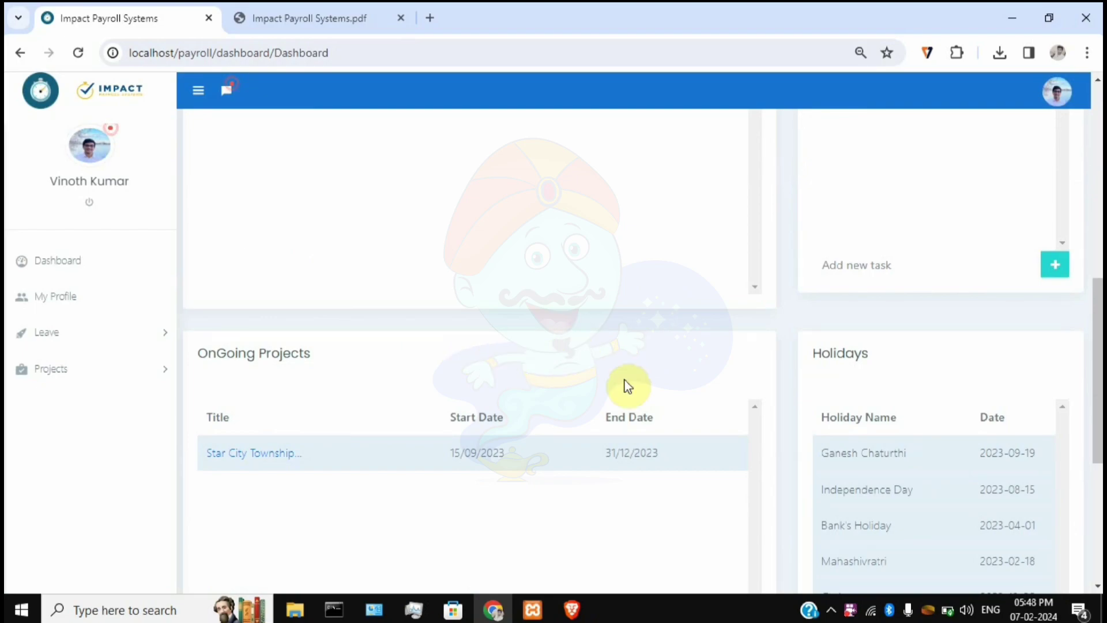
scroll(763, 395, "up", 6)
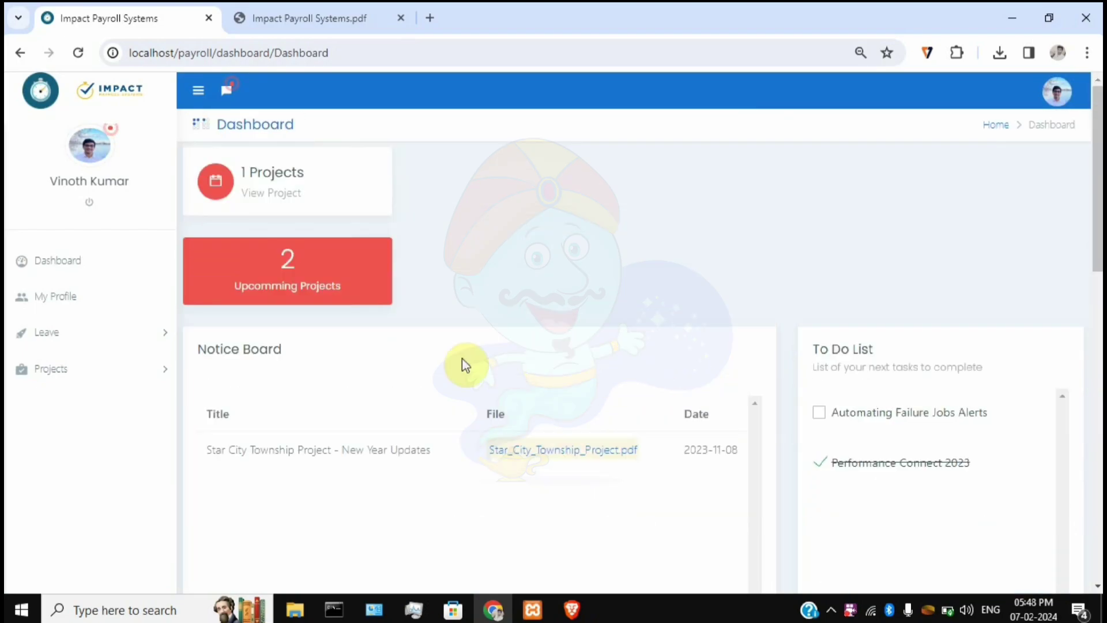
Open the employee's own profile page and scroll through it.
left_click(65, 296)
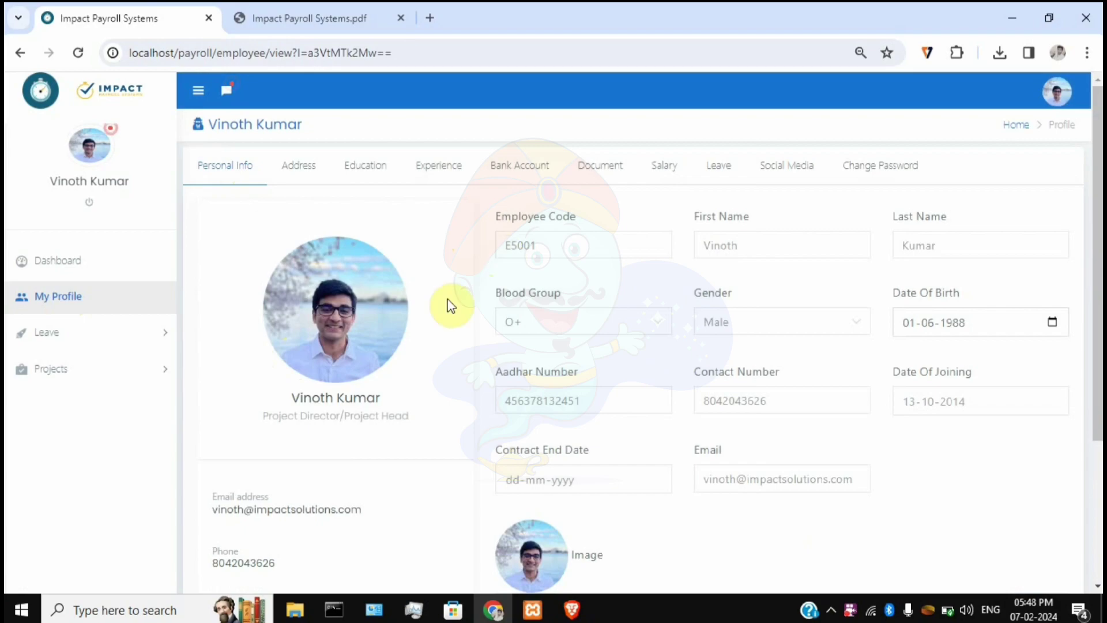
scroll(440, 341, "down", 4)
scroll(427, 353, "up", 2)
scroll(421, 349, "up", 2)
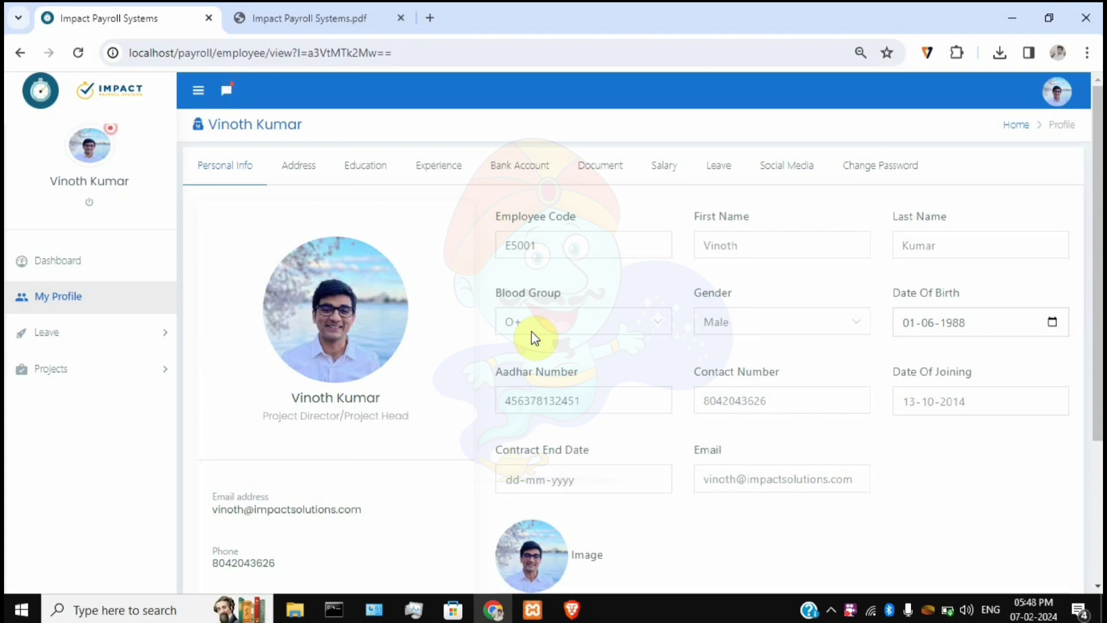
scroll(489, 299, "down", 1)
View the Experience, Bank Account and Address tabs, then inspect the joining date under Personal Info.
left_click(438, 170)
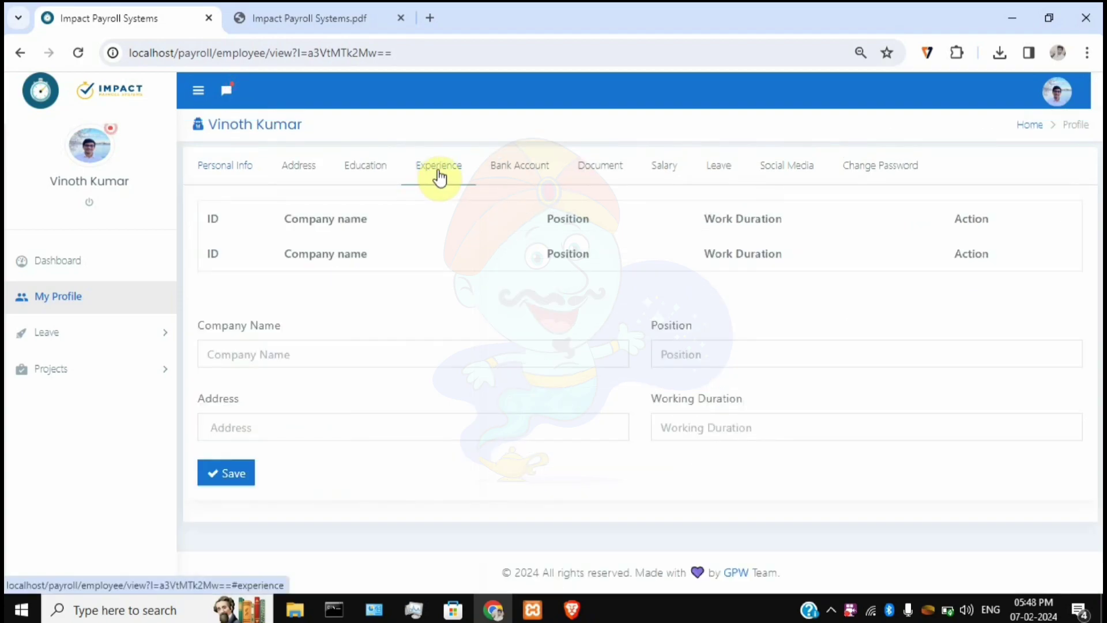
left_click(539, 173)
left_click(312, 173)
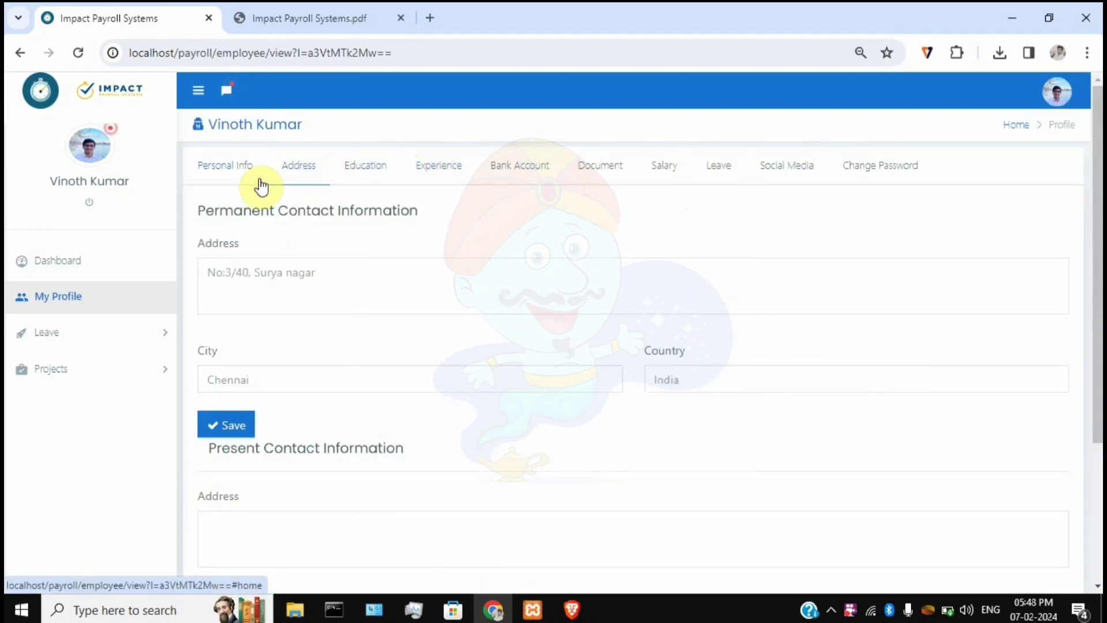
left_click(232, 180)
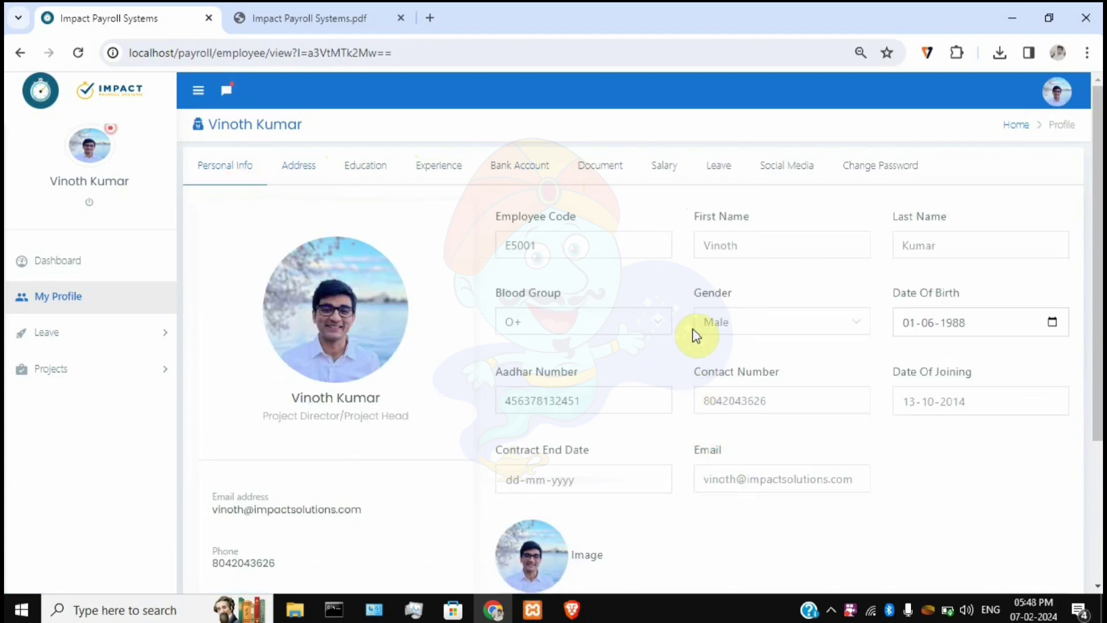
left_click(914, 408)
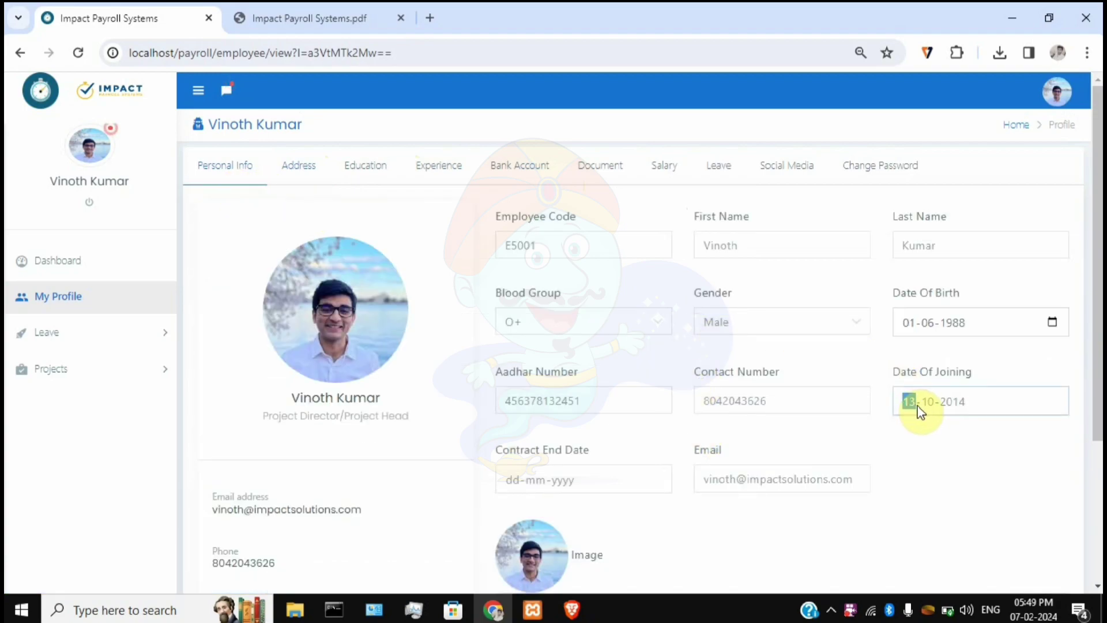
scroll(871, 392, "down", 3)
scroll(957, 294, "up", 1)
left_click(957, 285)
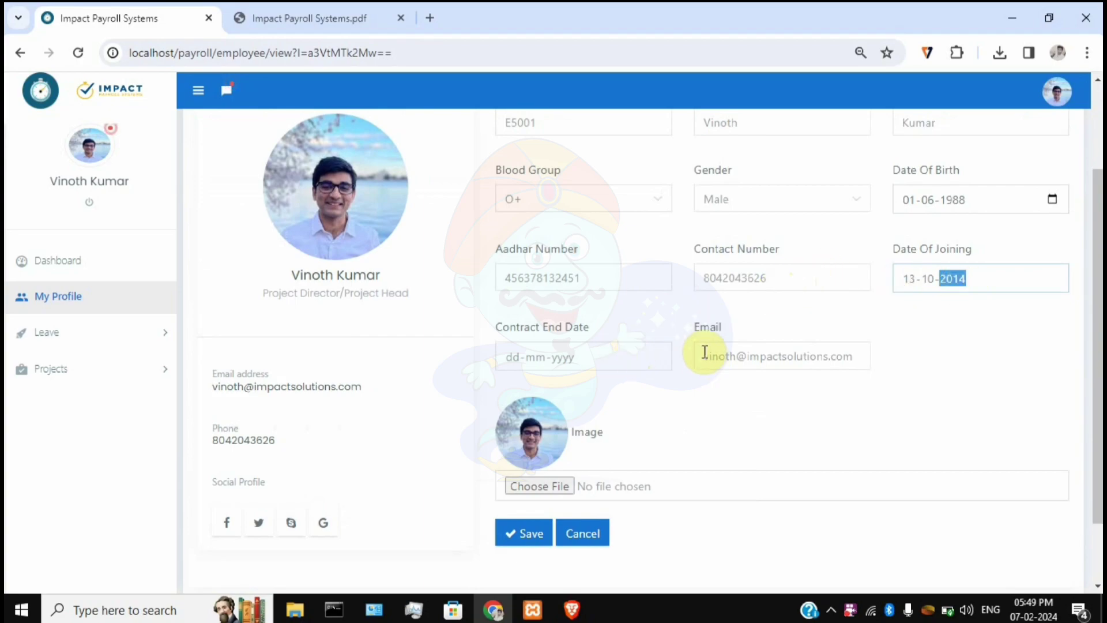
scroll(618, 366, "up", 1)
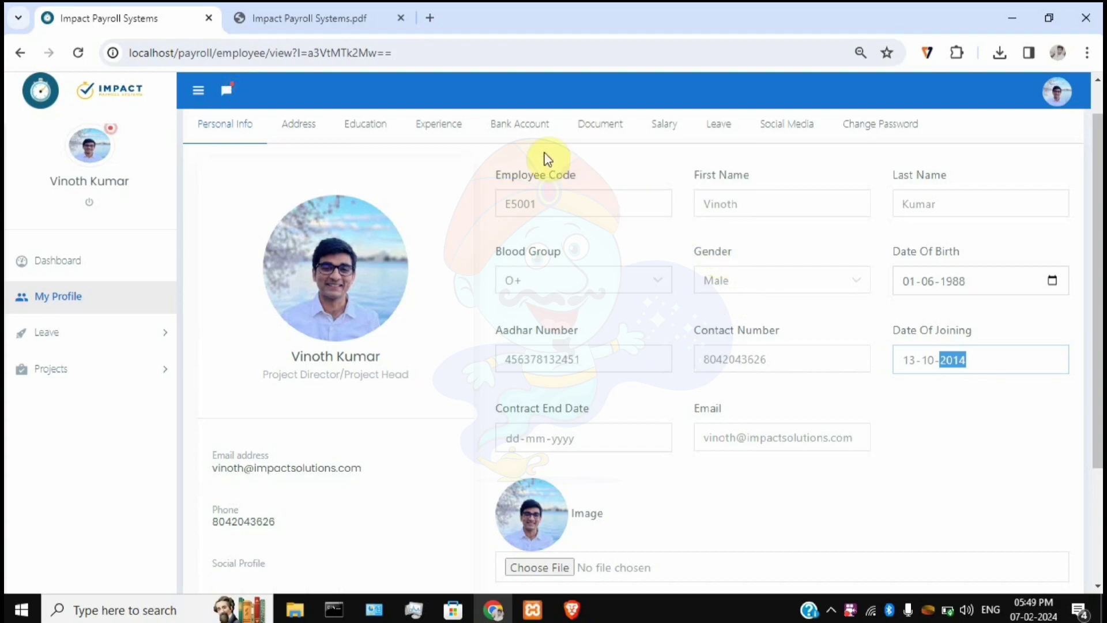
View the Document, Salary, Leave and Social Media tabs, ending on Change Password.
left_click(590, 137)
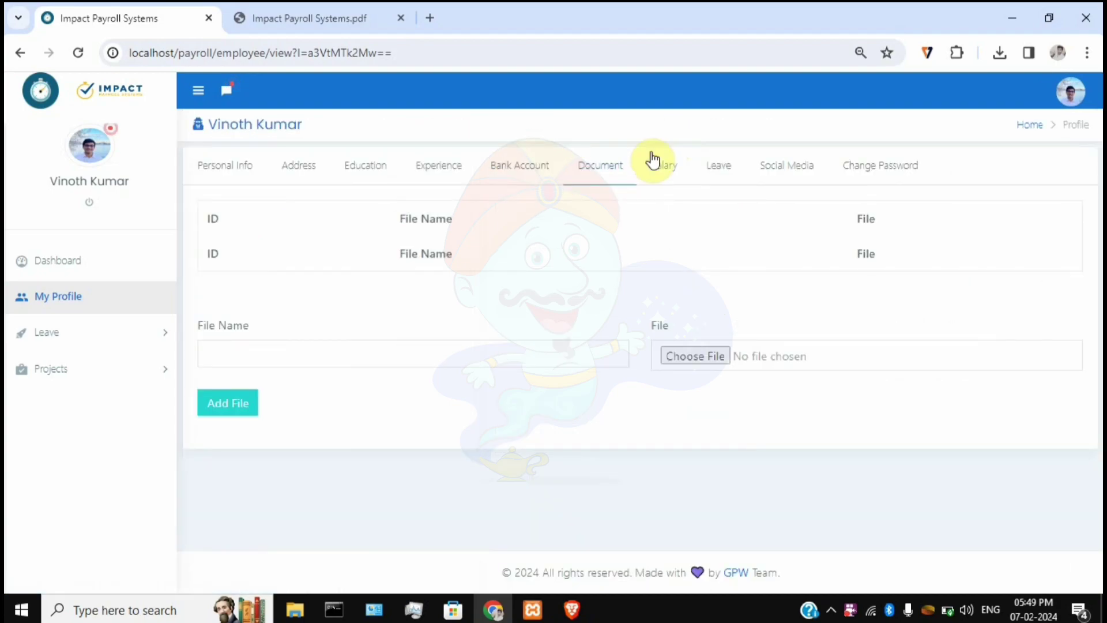
left_click(661, 187)
scroll(534, 231, "down", 3)
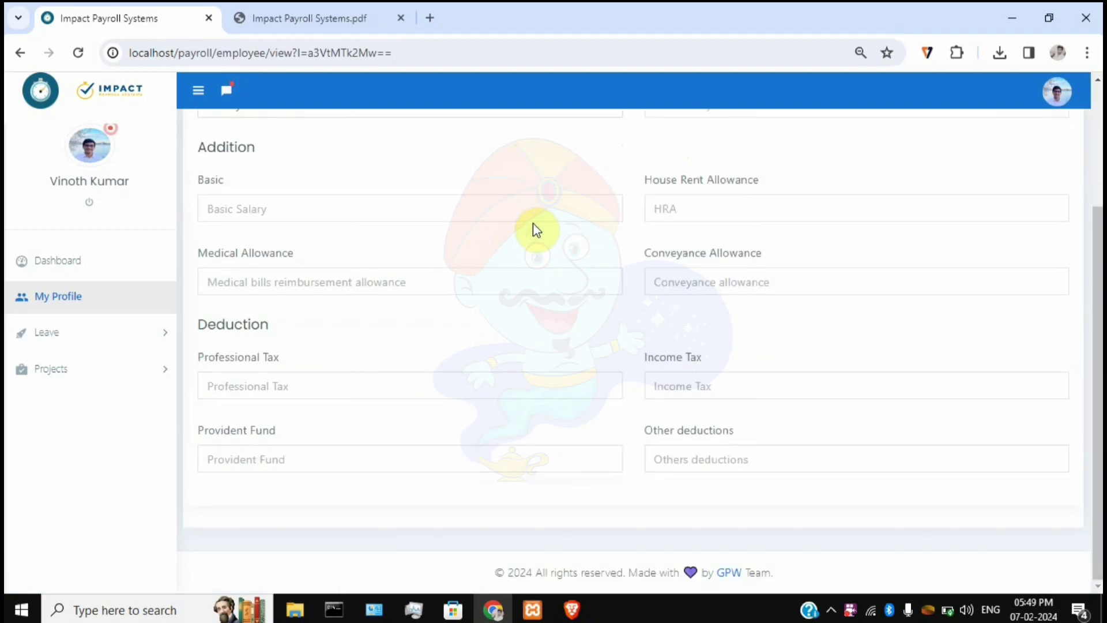
scroll(534, 225, "up", 3)
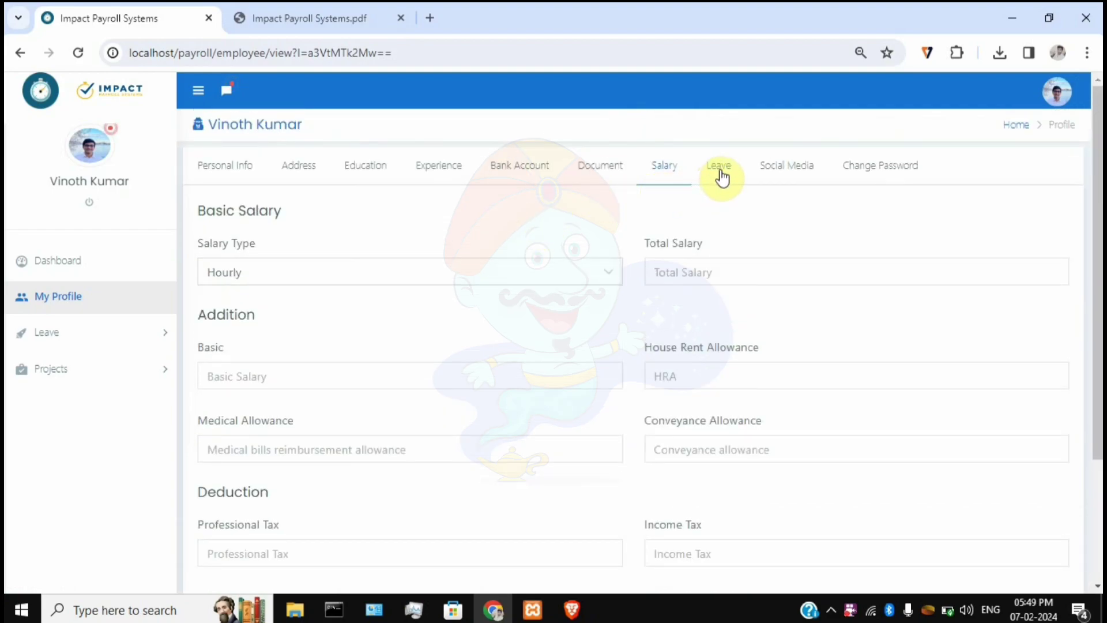
left_click(728, 172)
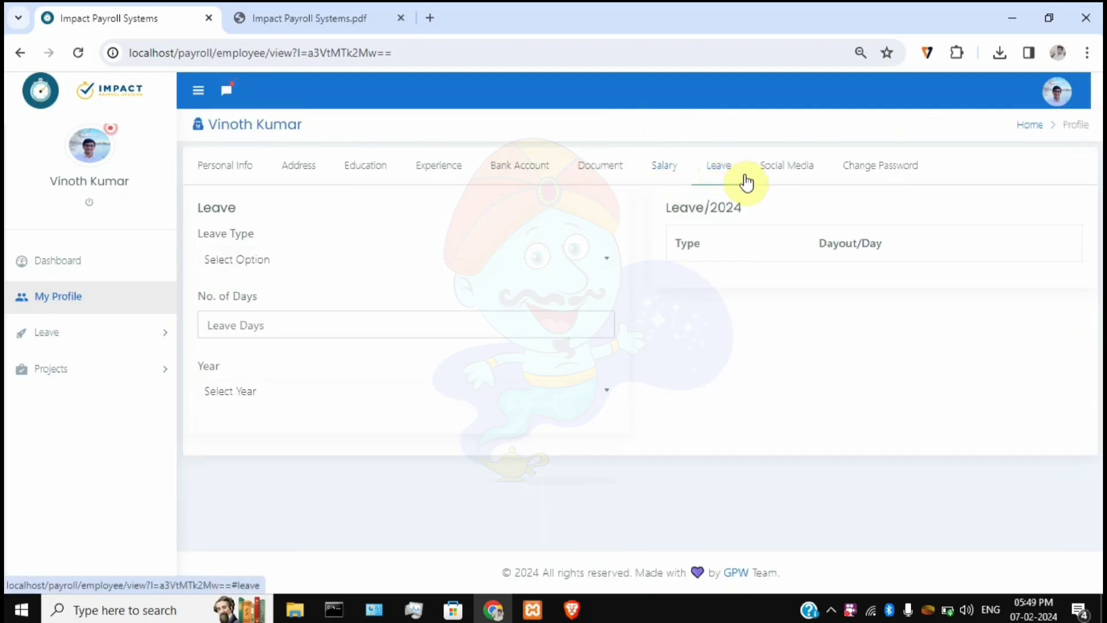
left_click(794, 187)
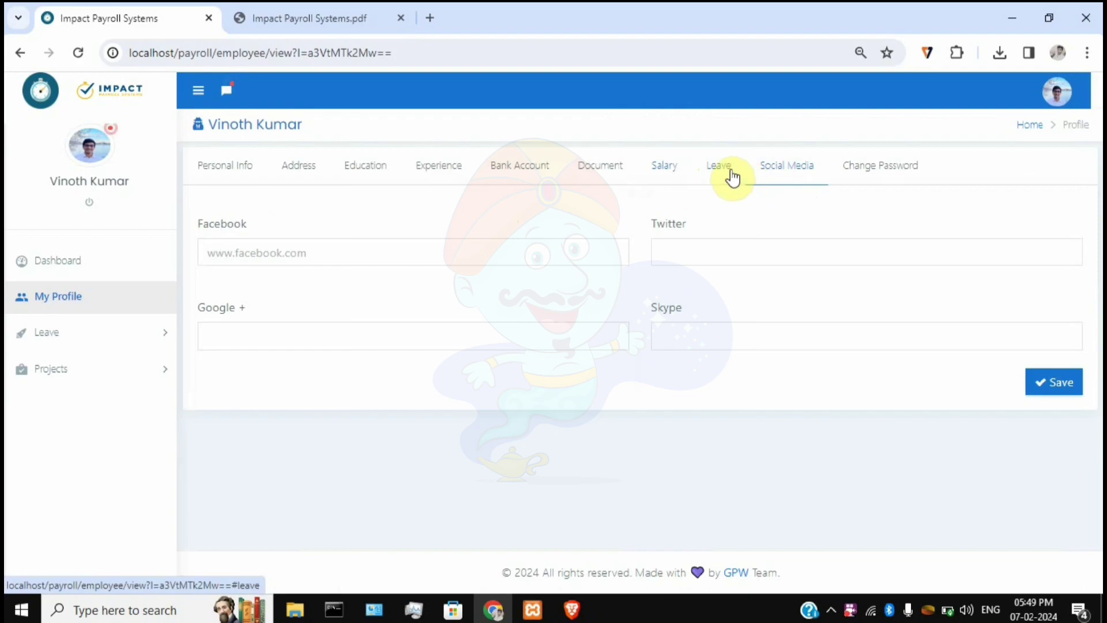
left_click(862, 183)
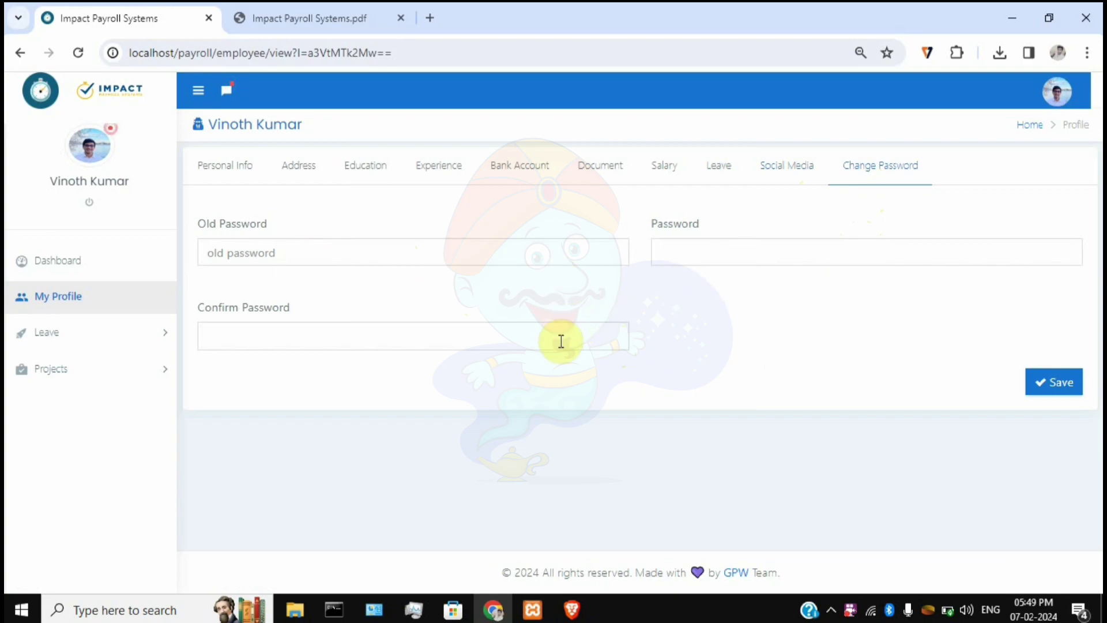
Open Holidays and Leave Application under Leave, then the Projects list under Projects.
left_click(168, 344)
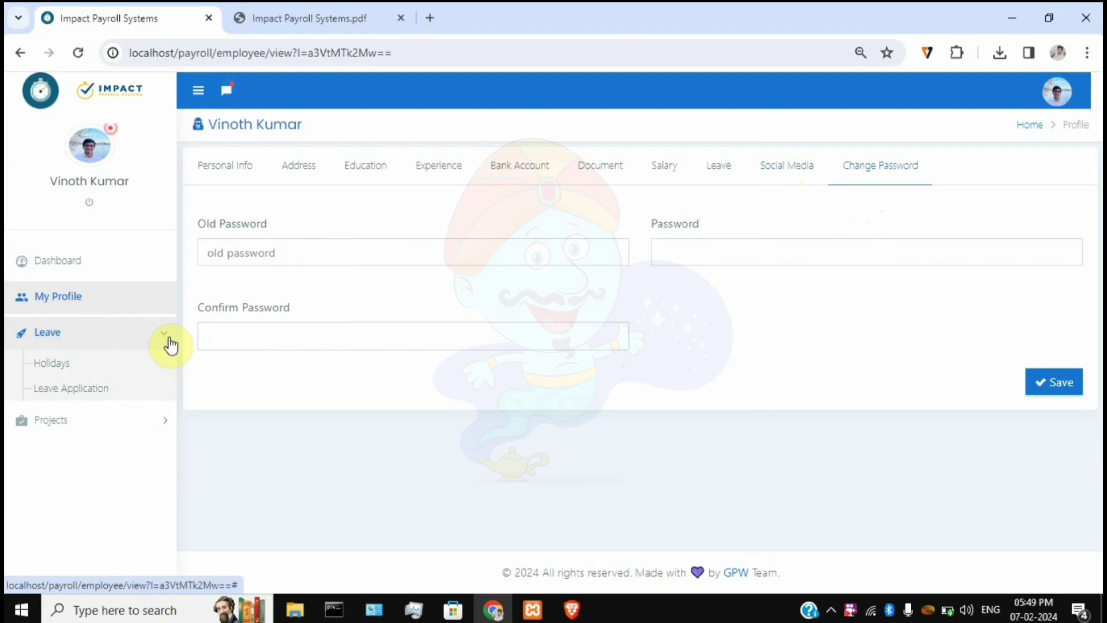
left_click(143, 365)
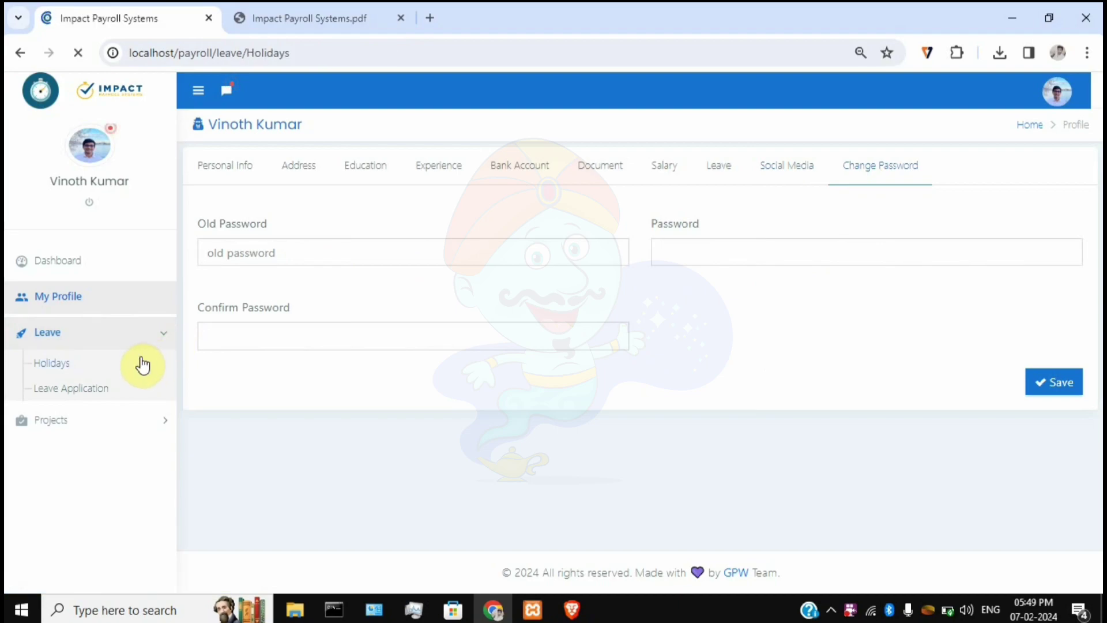
scroll(415, 402, "down", 4)
scroll(414, 399, "up", 5)
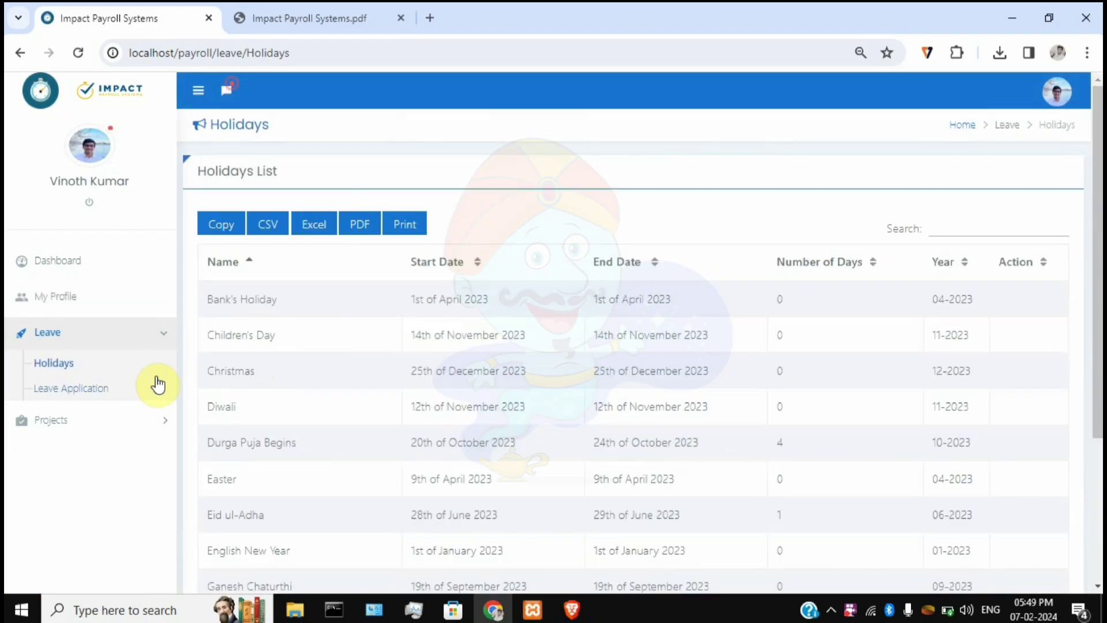
left_click(123, 386)
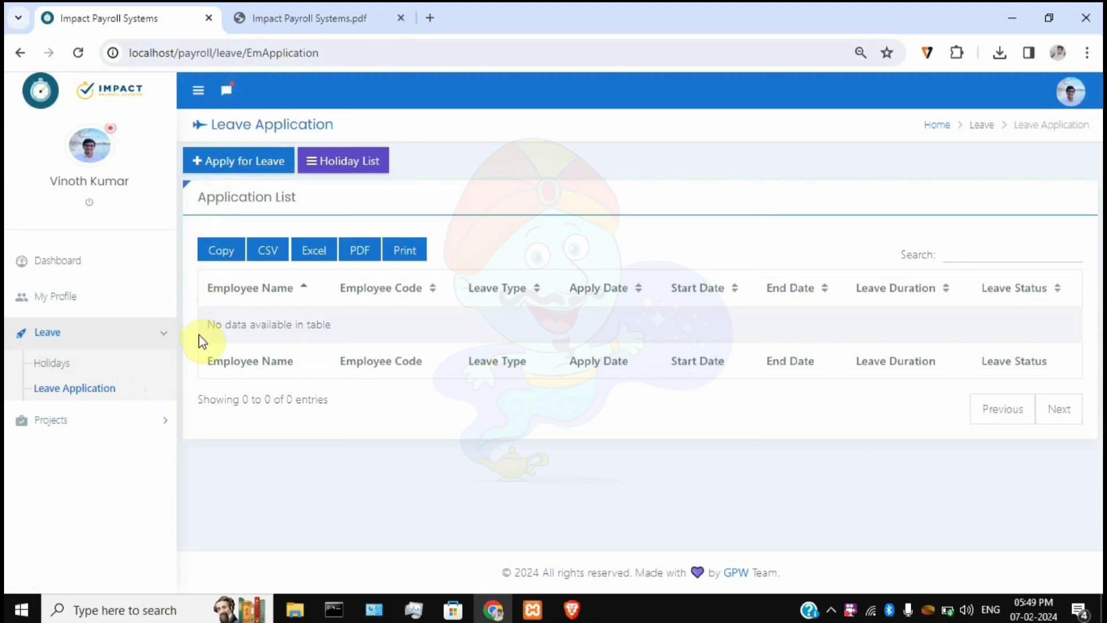
left_click(154, 426)
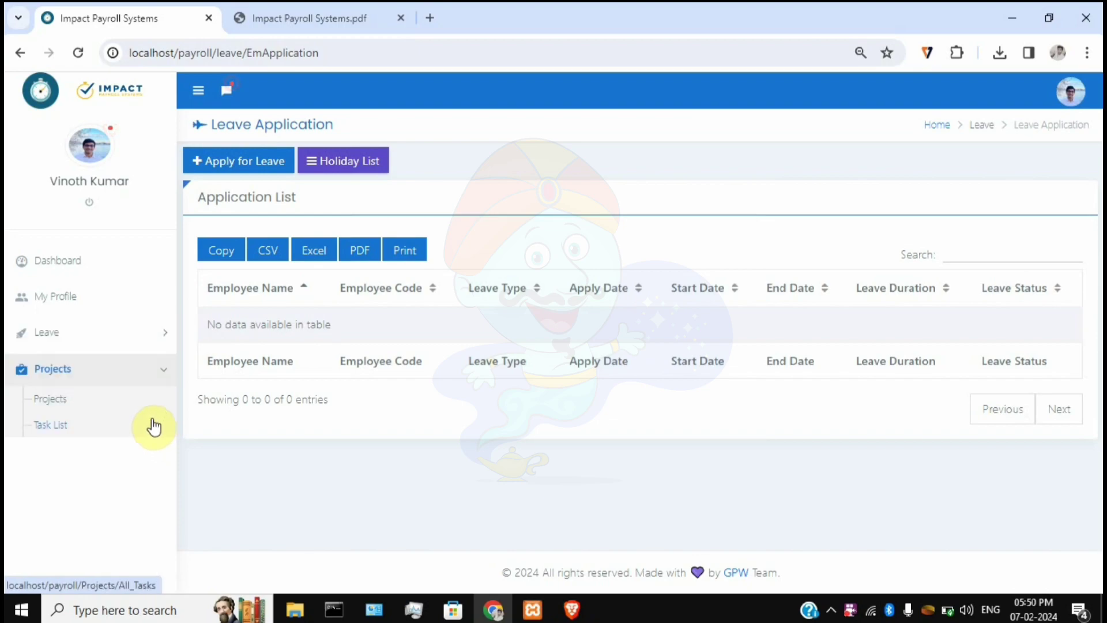
left_click(55, 411)
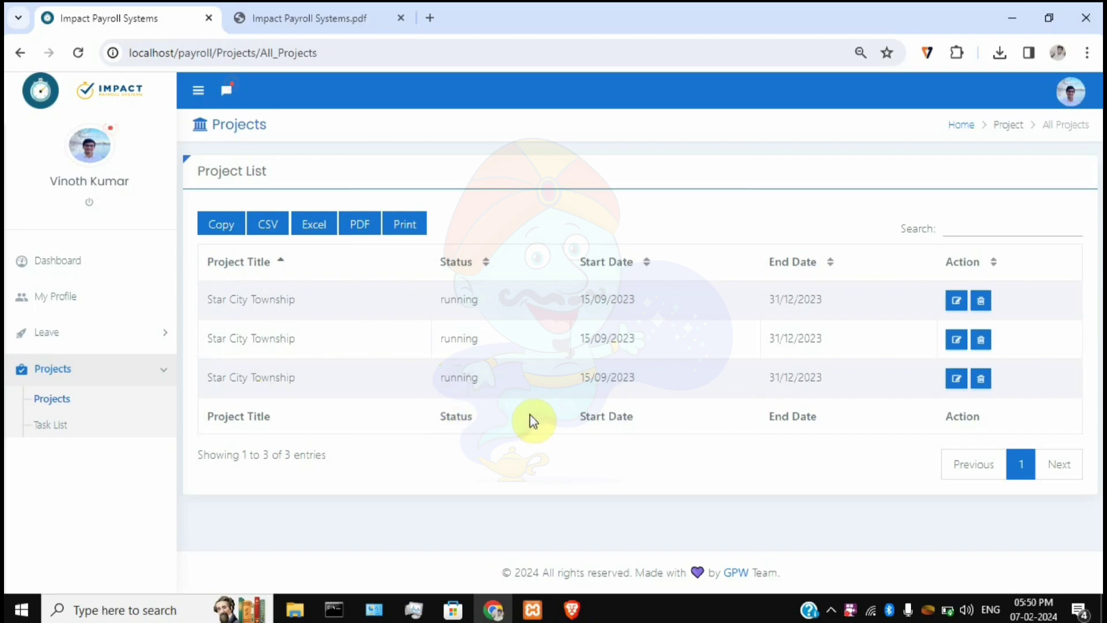
Open the Task List showing the three Star City Township tasks, then the account menu.
left_click(65, 431)
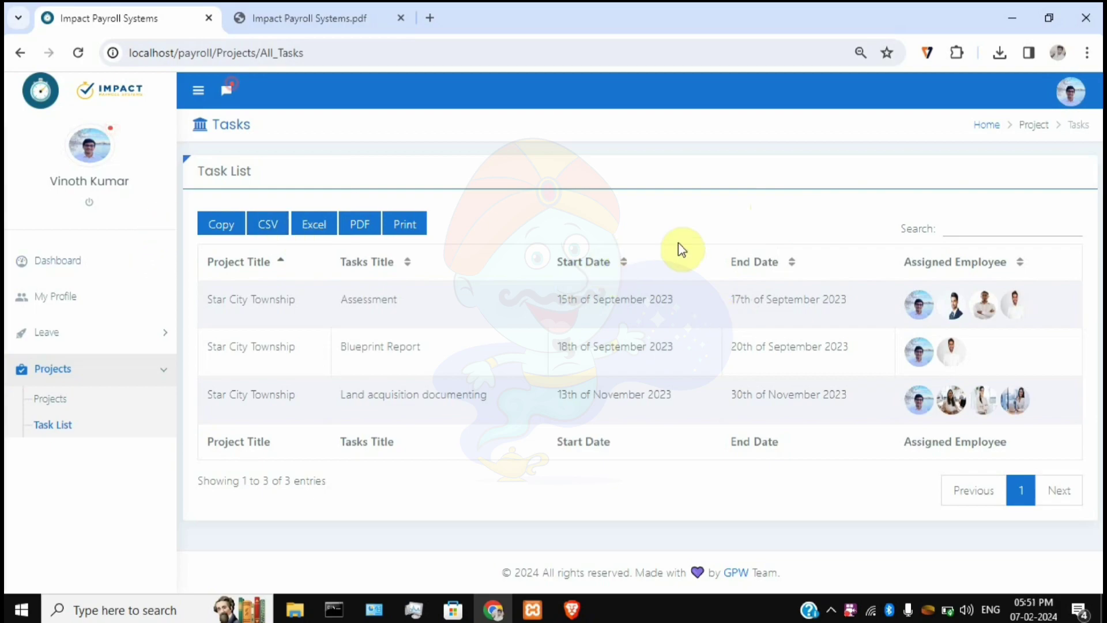
left_click(1072, 102)
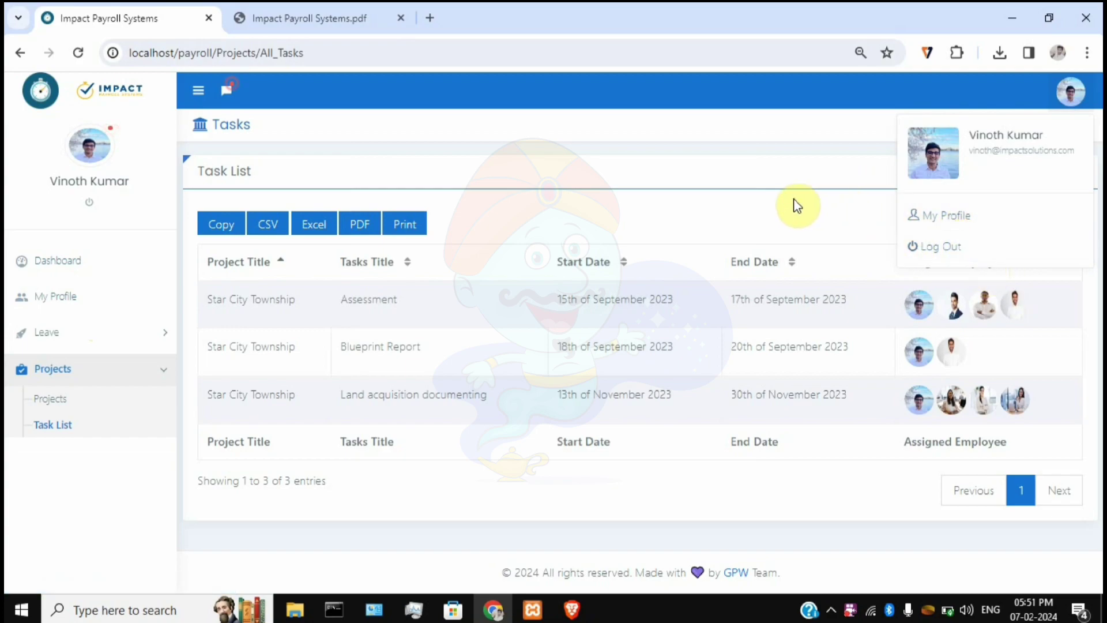
left_click(773, 187)
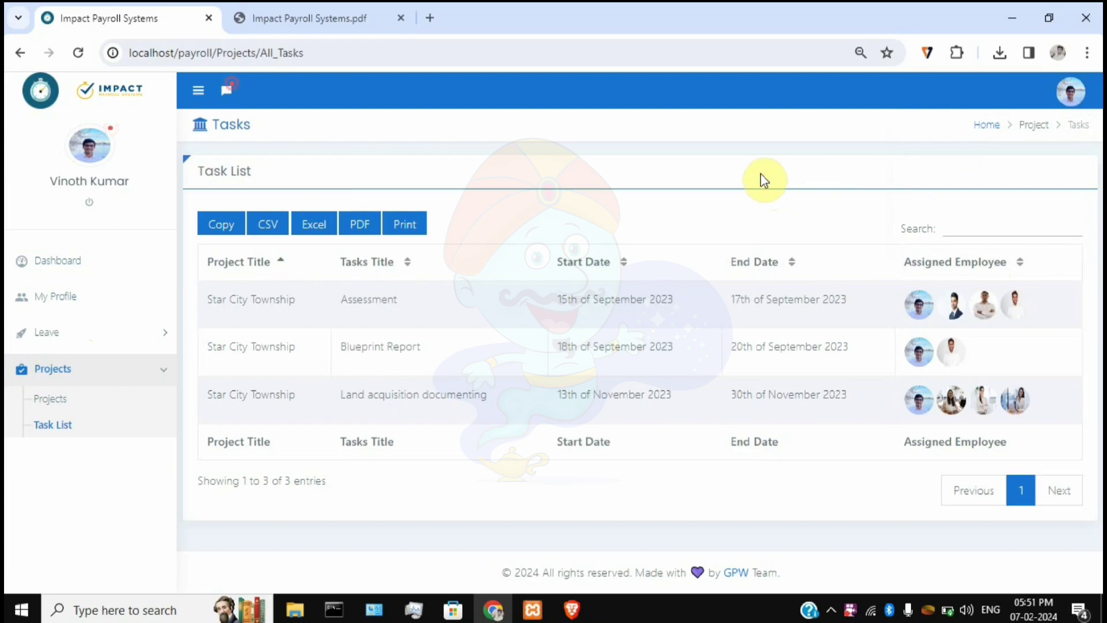
left_click(1070, 103)
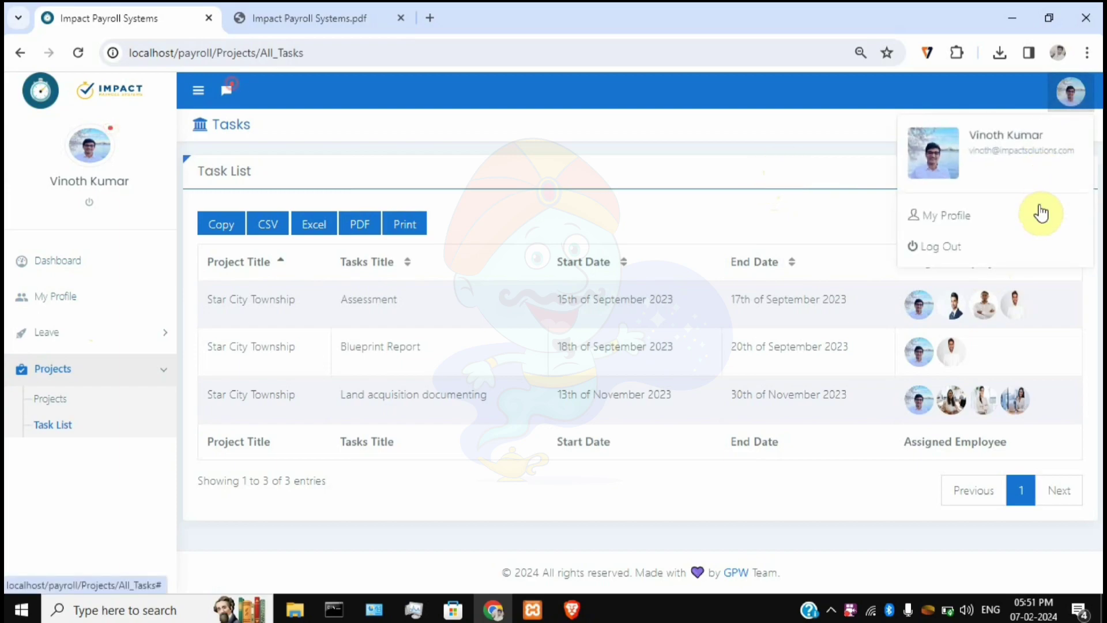
Sign out of the employee account and log in with the administrator's e-mail and password.
left_click(961, 251)
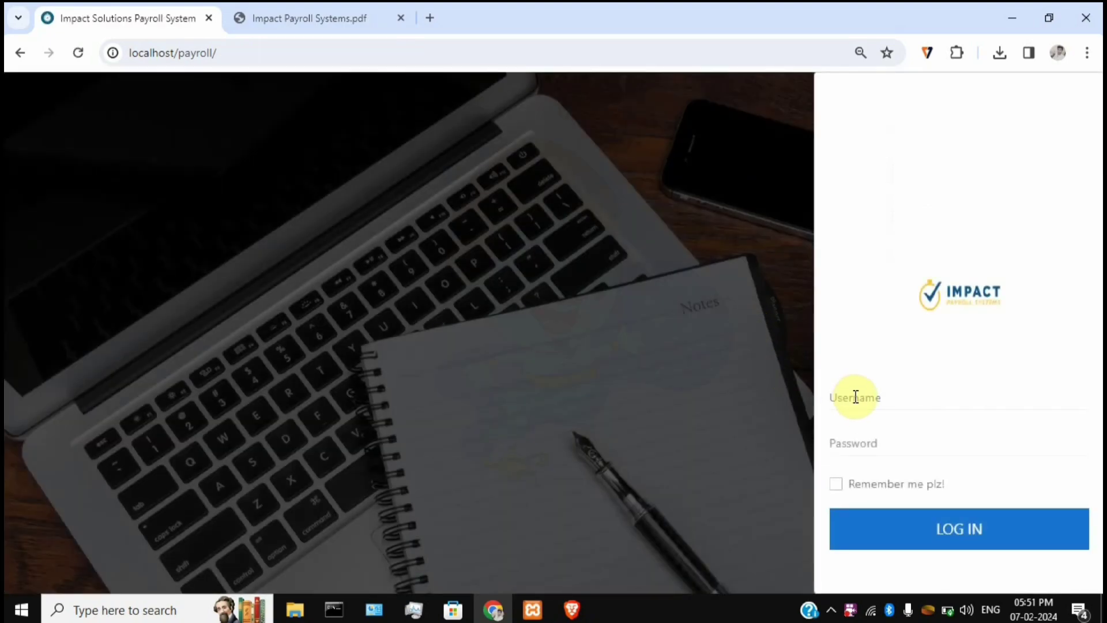
left_click(855, 397)
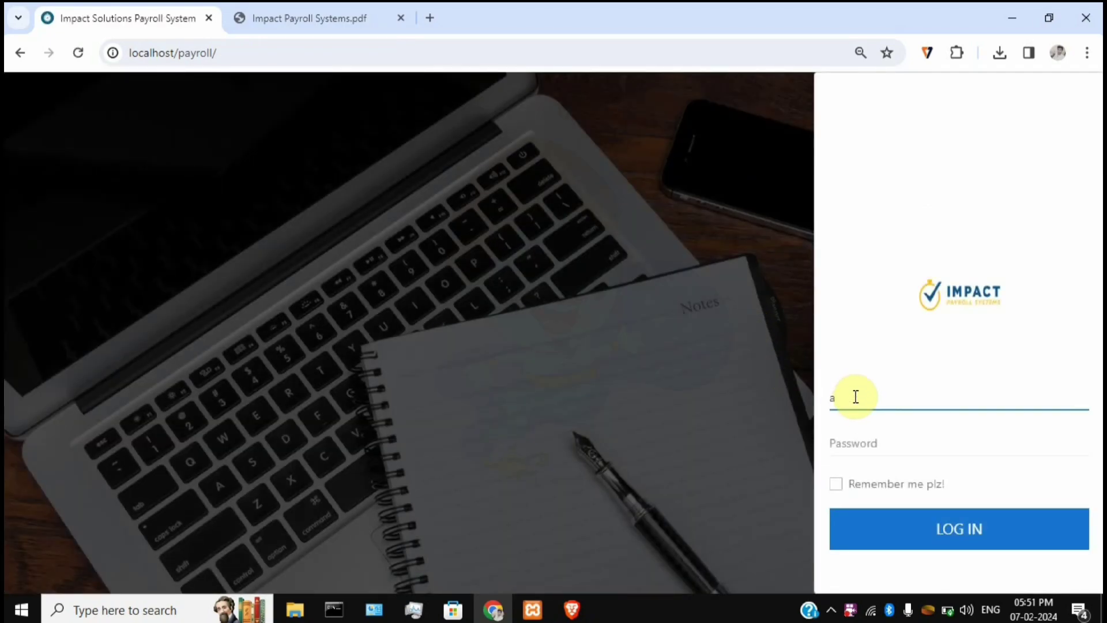
key("Tab")
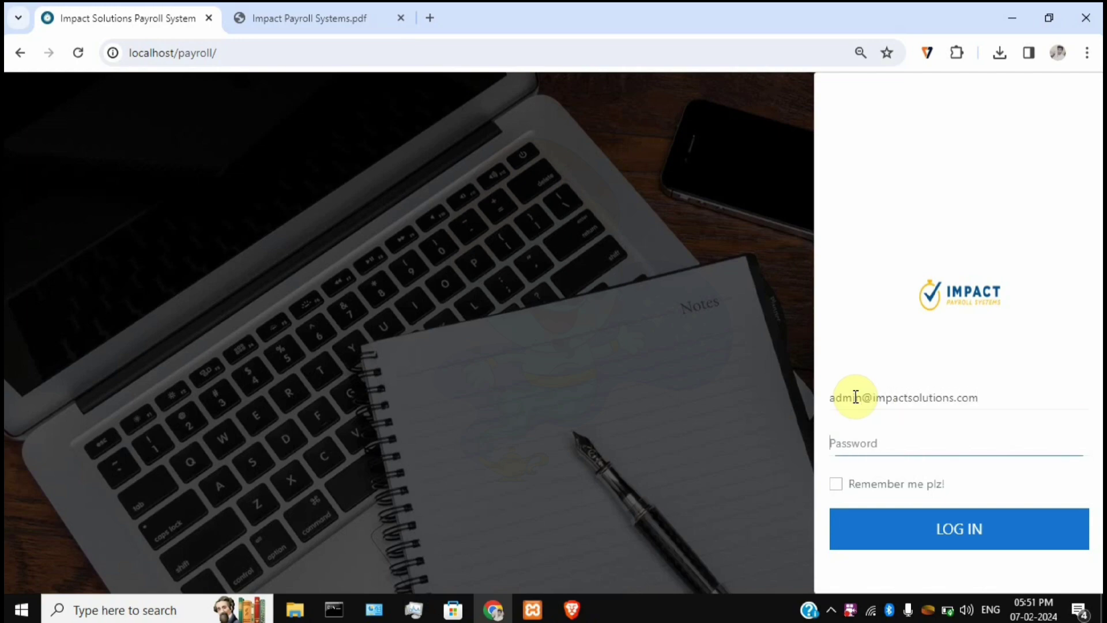
type("•••")
key("BackSpace")
key("BackSpace")
key("BackSpace")
key("BackSpace")
key("BackSpace")
key("BackSpace")
key("BackSpace")
type("•••")
key("Return")
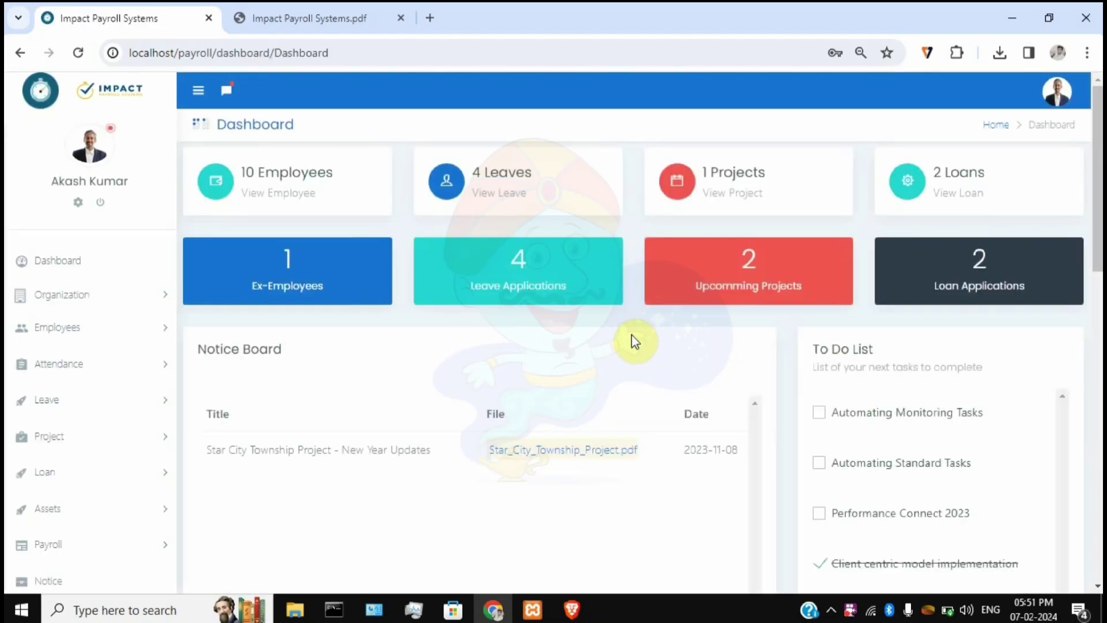